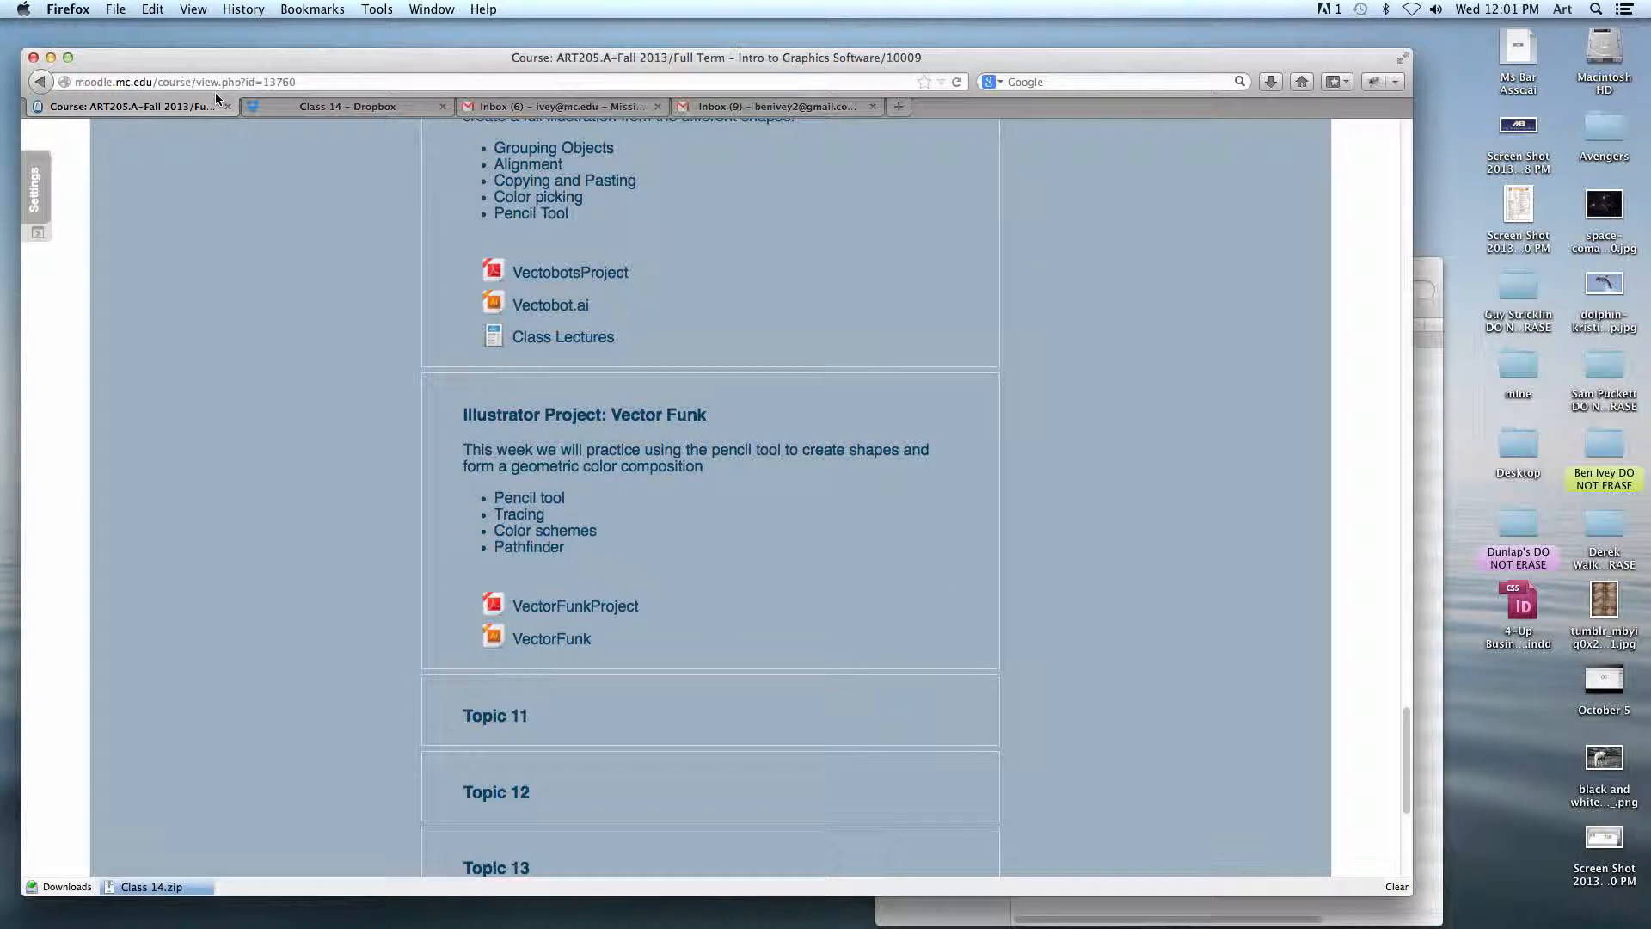
- Switch to Illustrator to view the finished ShillouetteFunk.ai artwork, clearing the browser and the artwork window out of the way
{"action": "left_click", "coordinate": [51, 56]}
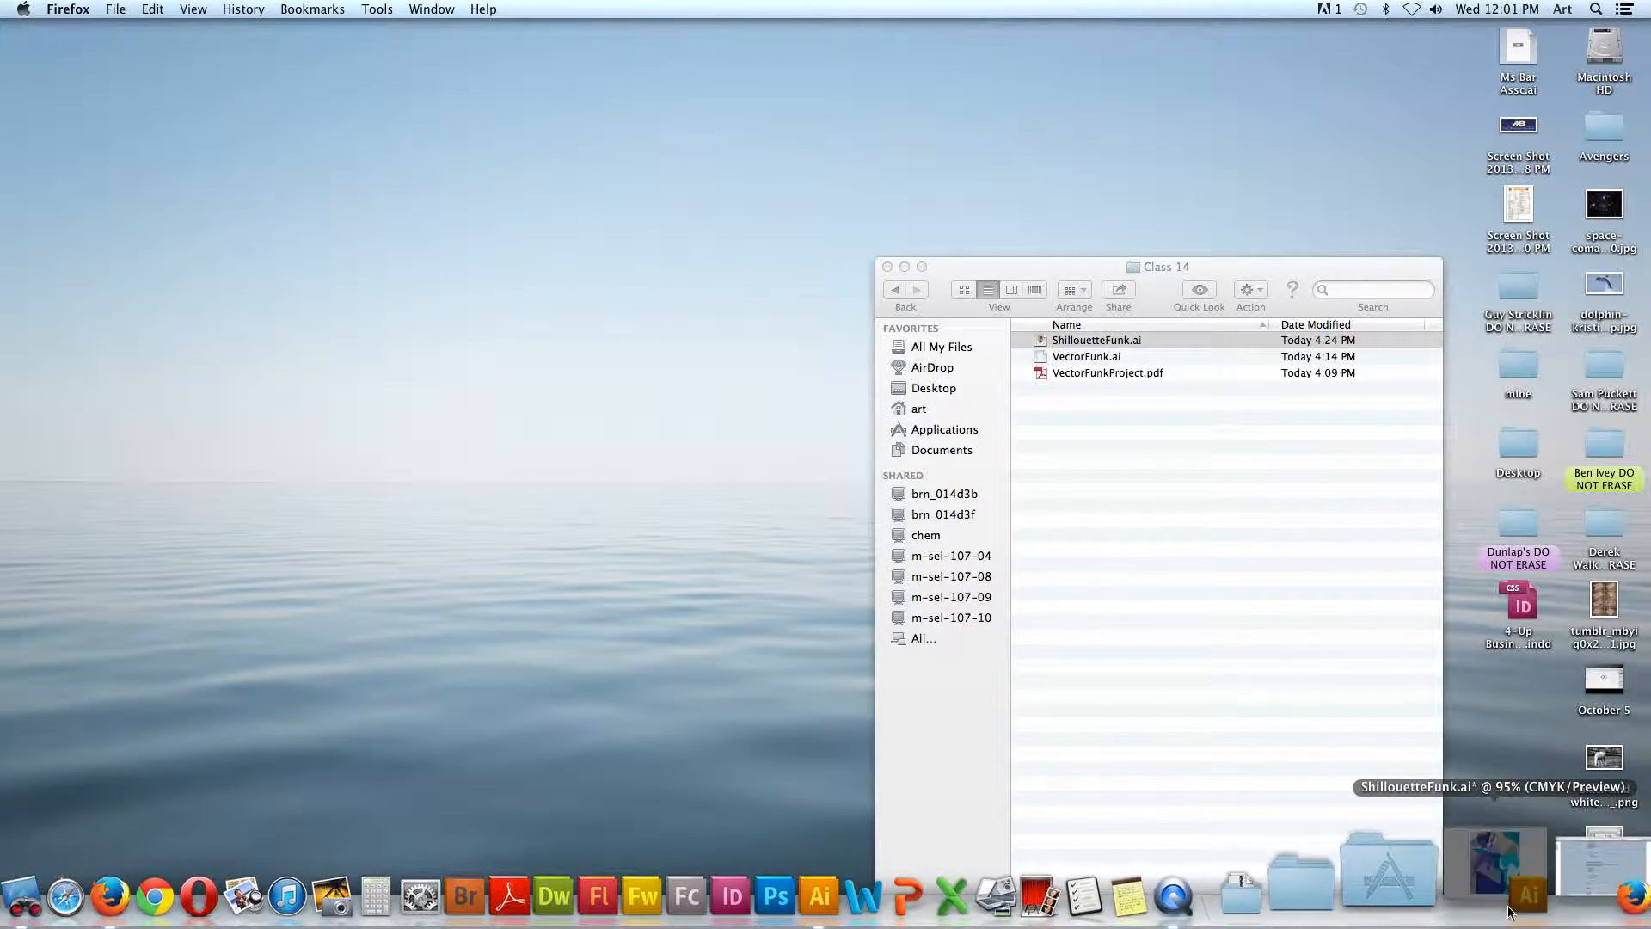
{"action": "left_click", "coordinate": [1338, 852]}
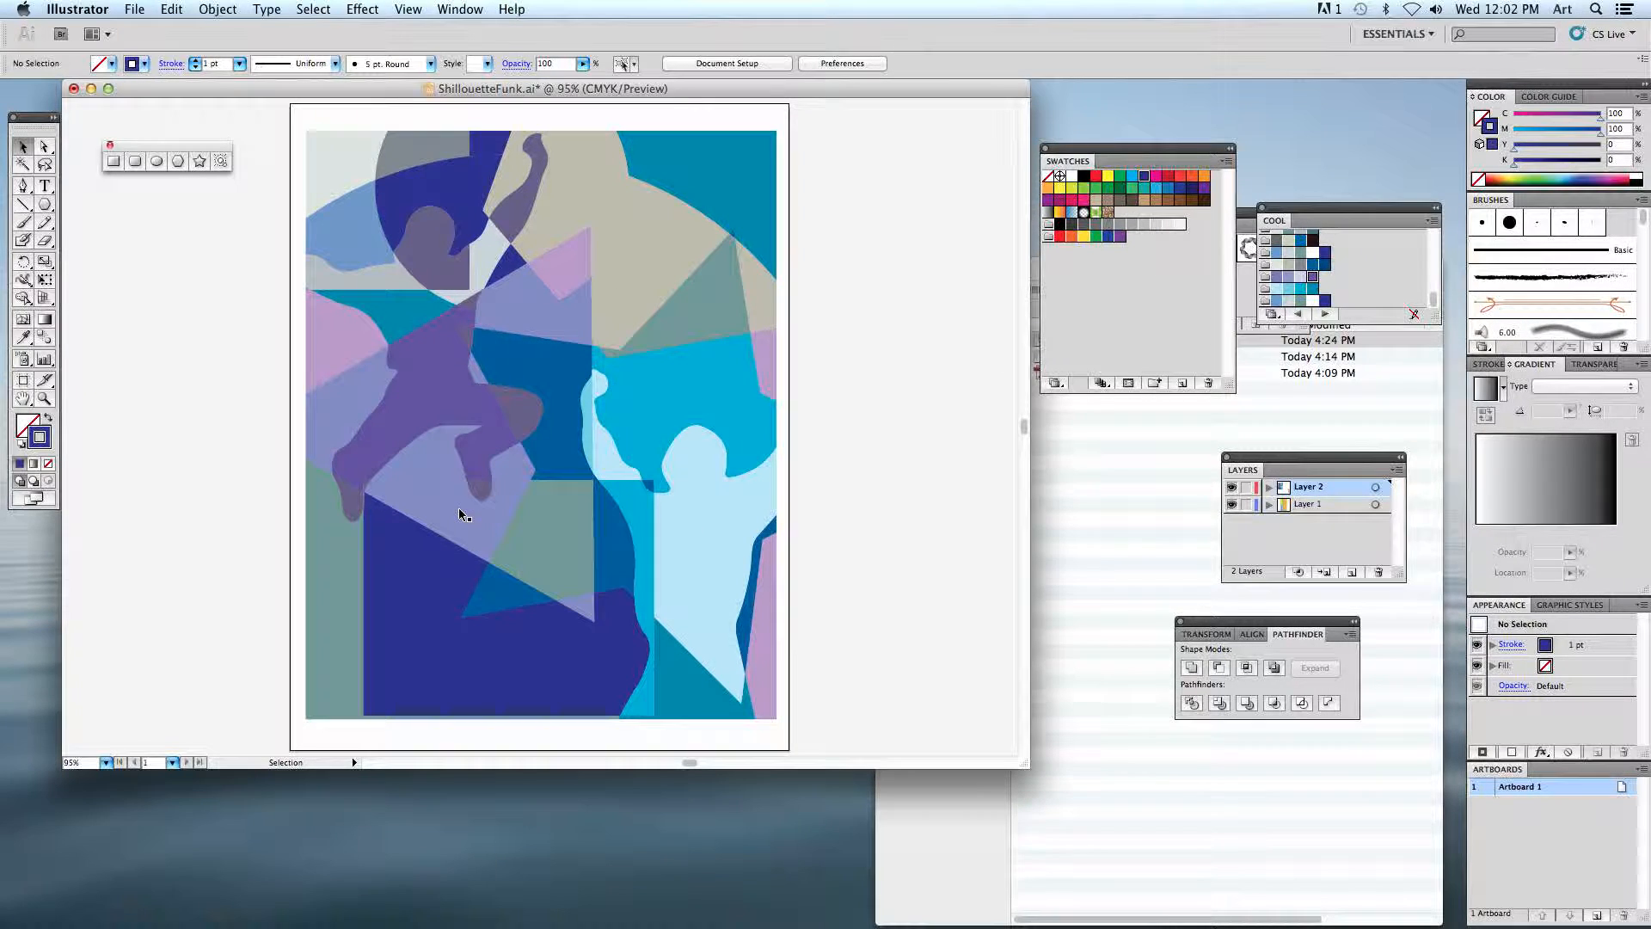
{"action": "left_click", "coordinate": [90, 89]}
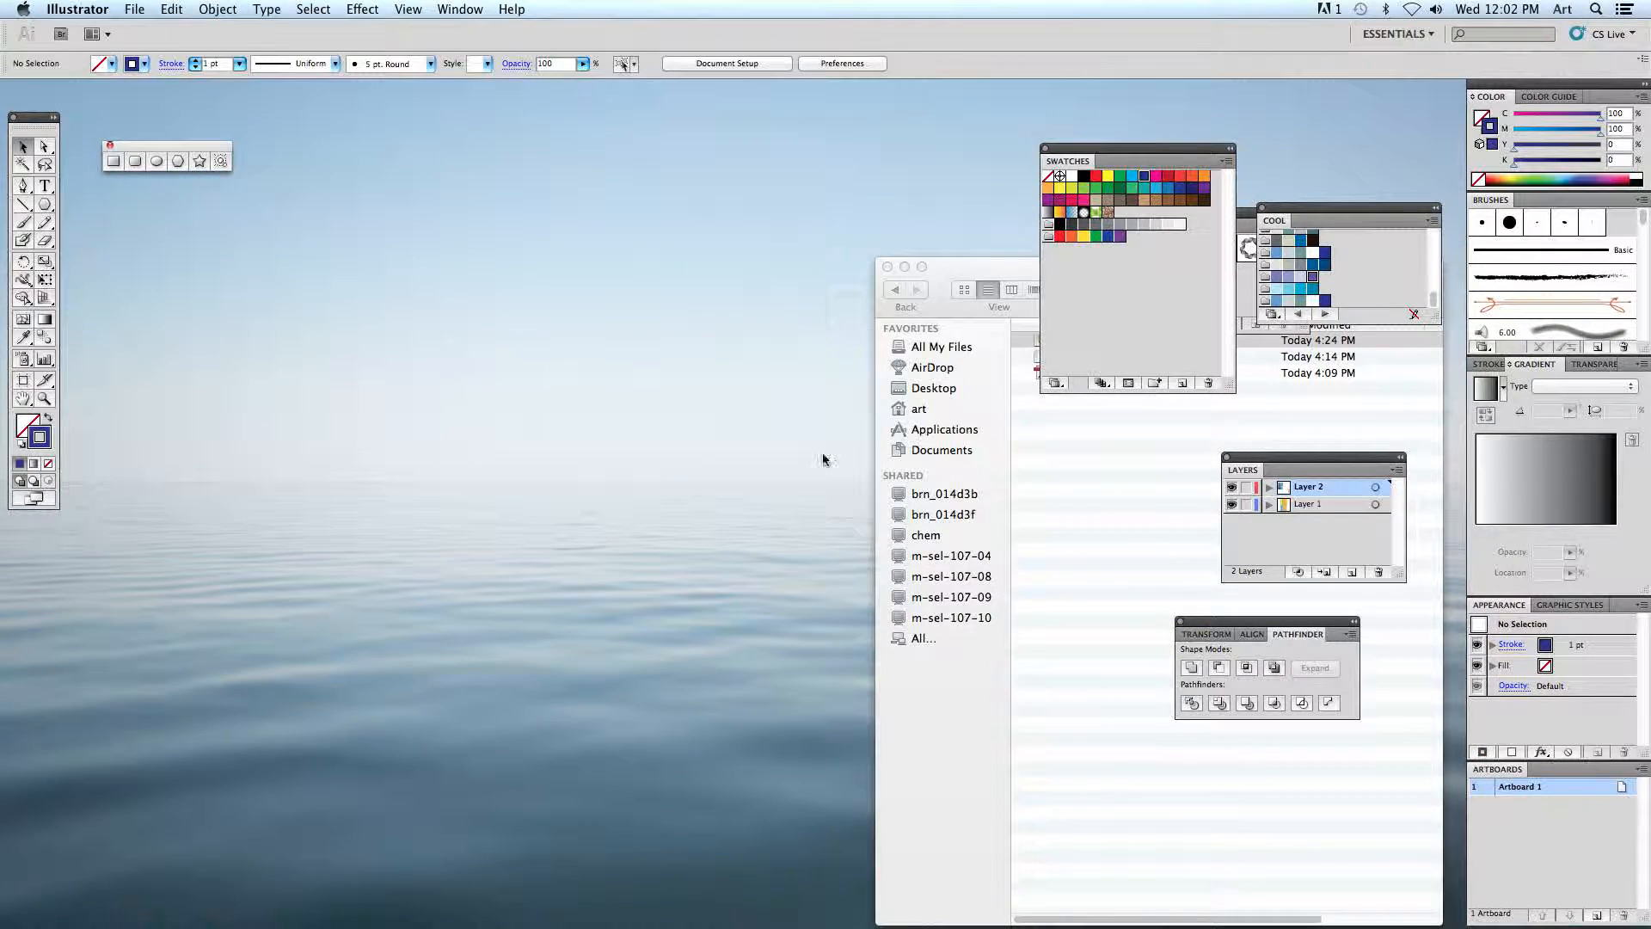
- Open VectorFunk.ai from the Class 14 folder and enlarge its document window to show the whole artboard
{"action": "left_click", "coordinate": [1029, 402]}
{"action": "left_click_drag", "start_coordinate": [971, 274], "coordinate": [595, 223]}
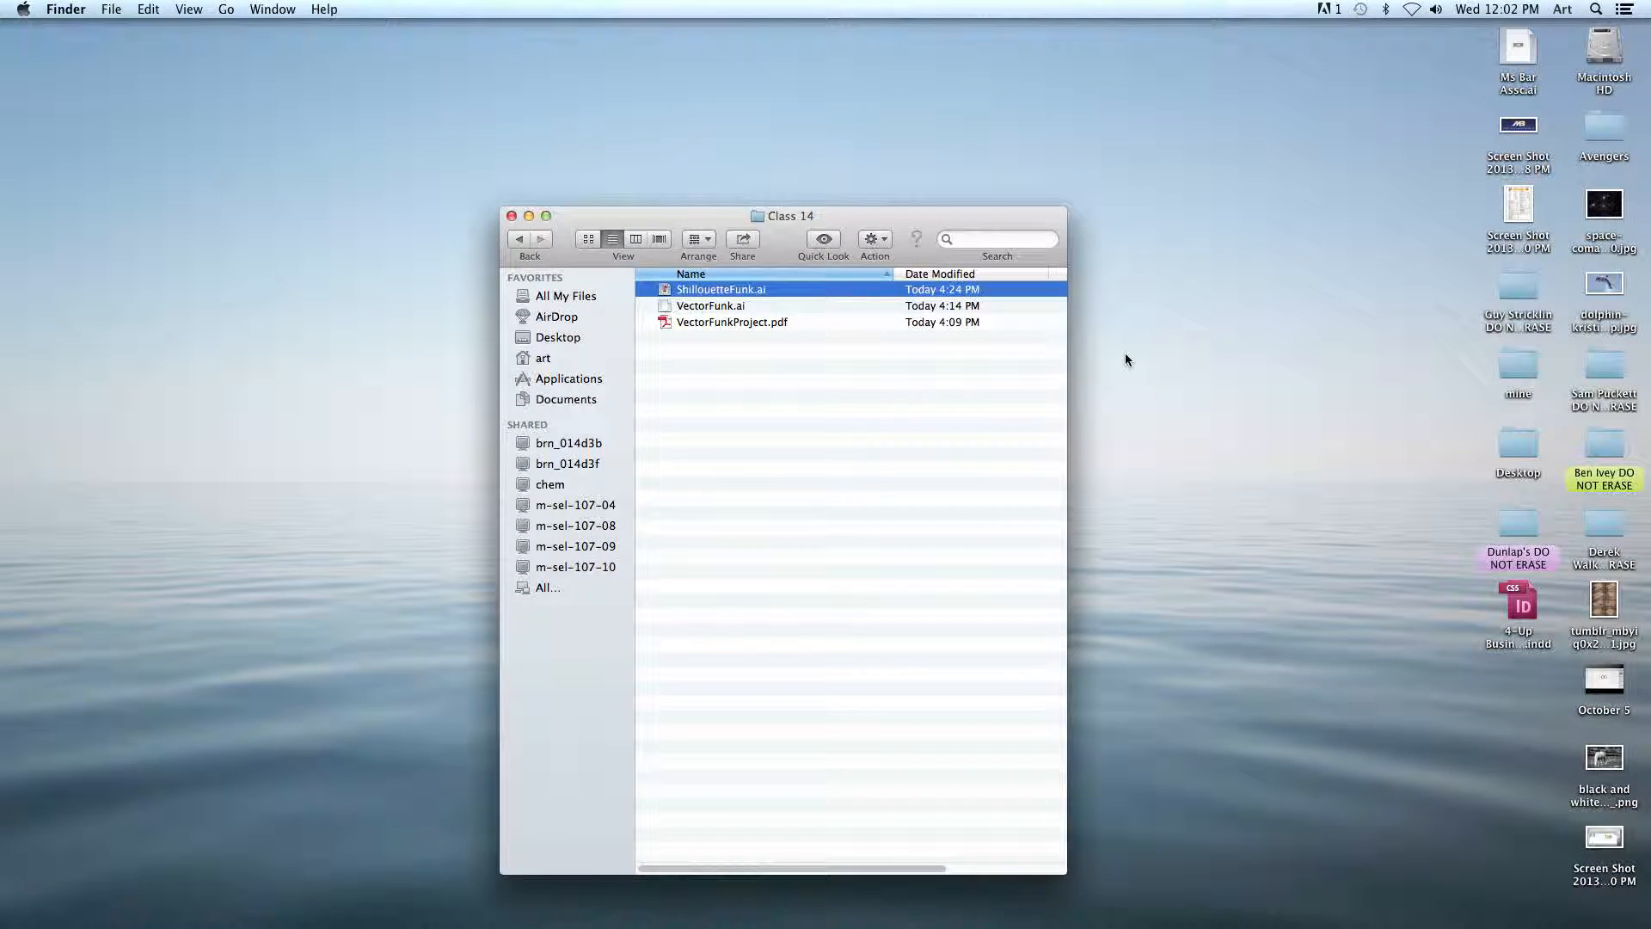
{"action": "double_click", "coordinate": [735, 307]}
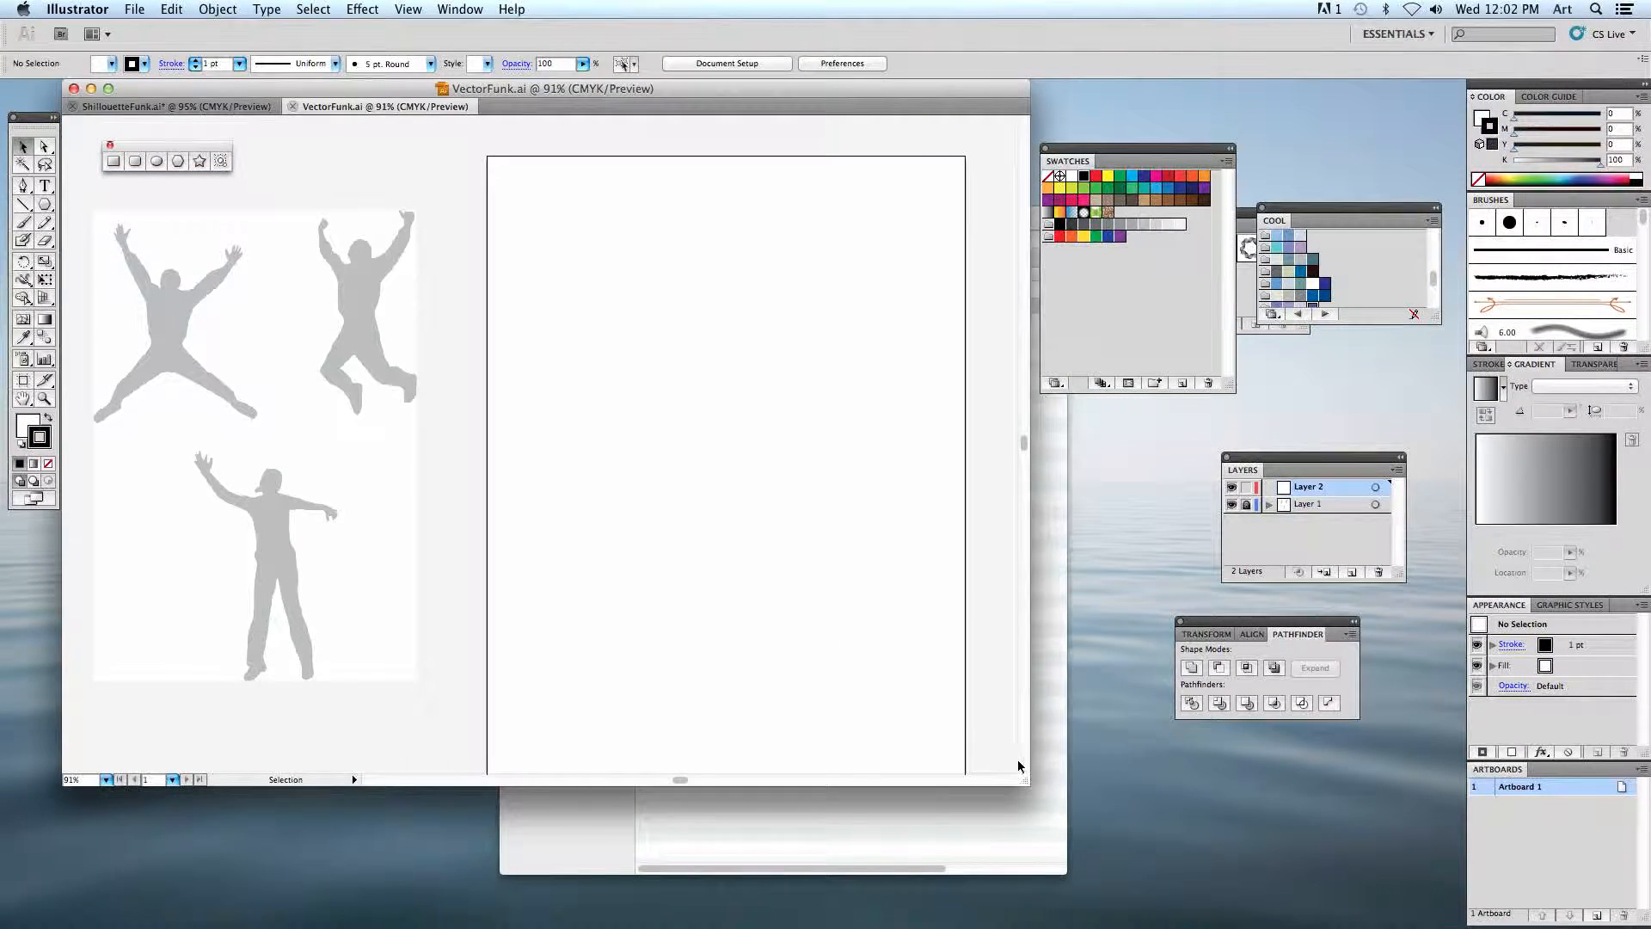
{"action": "left_click_drag", "start_coordinate": [1027, 782], "coordinate": [1248, 903]}
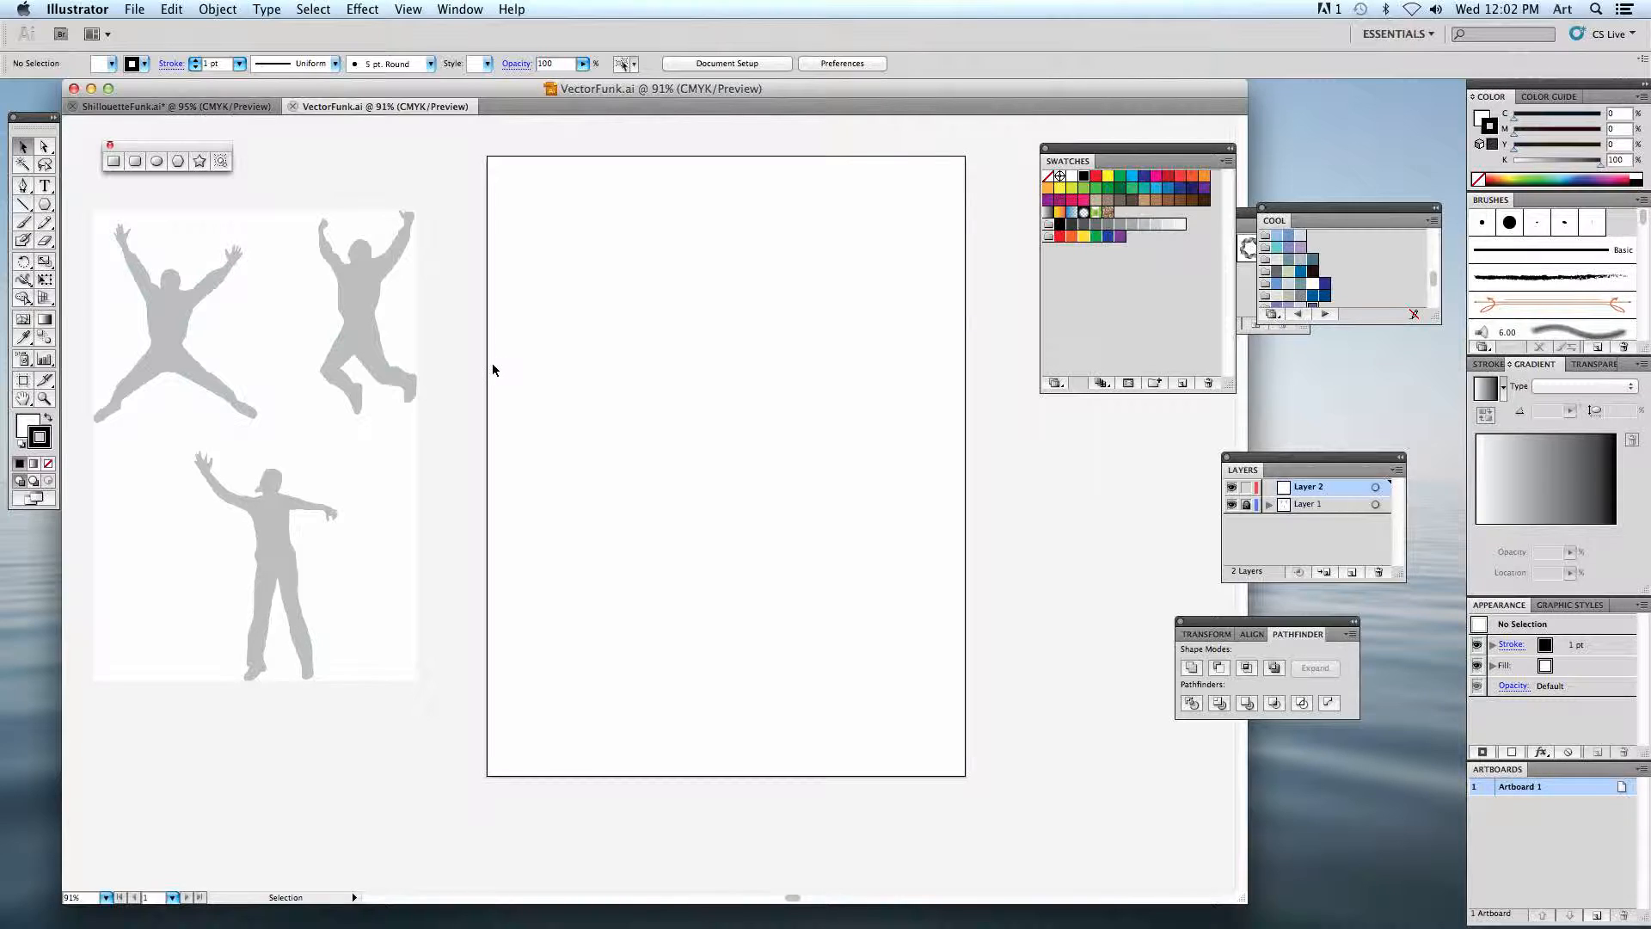
- Reset the layout to the Essentials workspace and float the Tools panel as two columns beside the silhouettes
{"action": "key", "text": "super+equal"}
{"action": "key", "text": "super+equal"}
{"action": "key", "text": "super+equal"}
{"action": "key", "text": "space"}
{"action": "left_click_drag", "start_coordinate": [327, 346], "coordinate": [757, 468]}
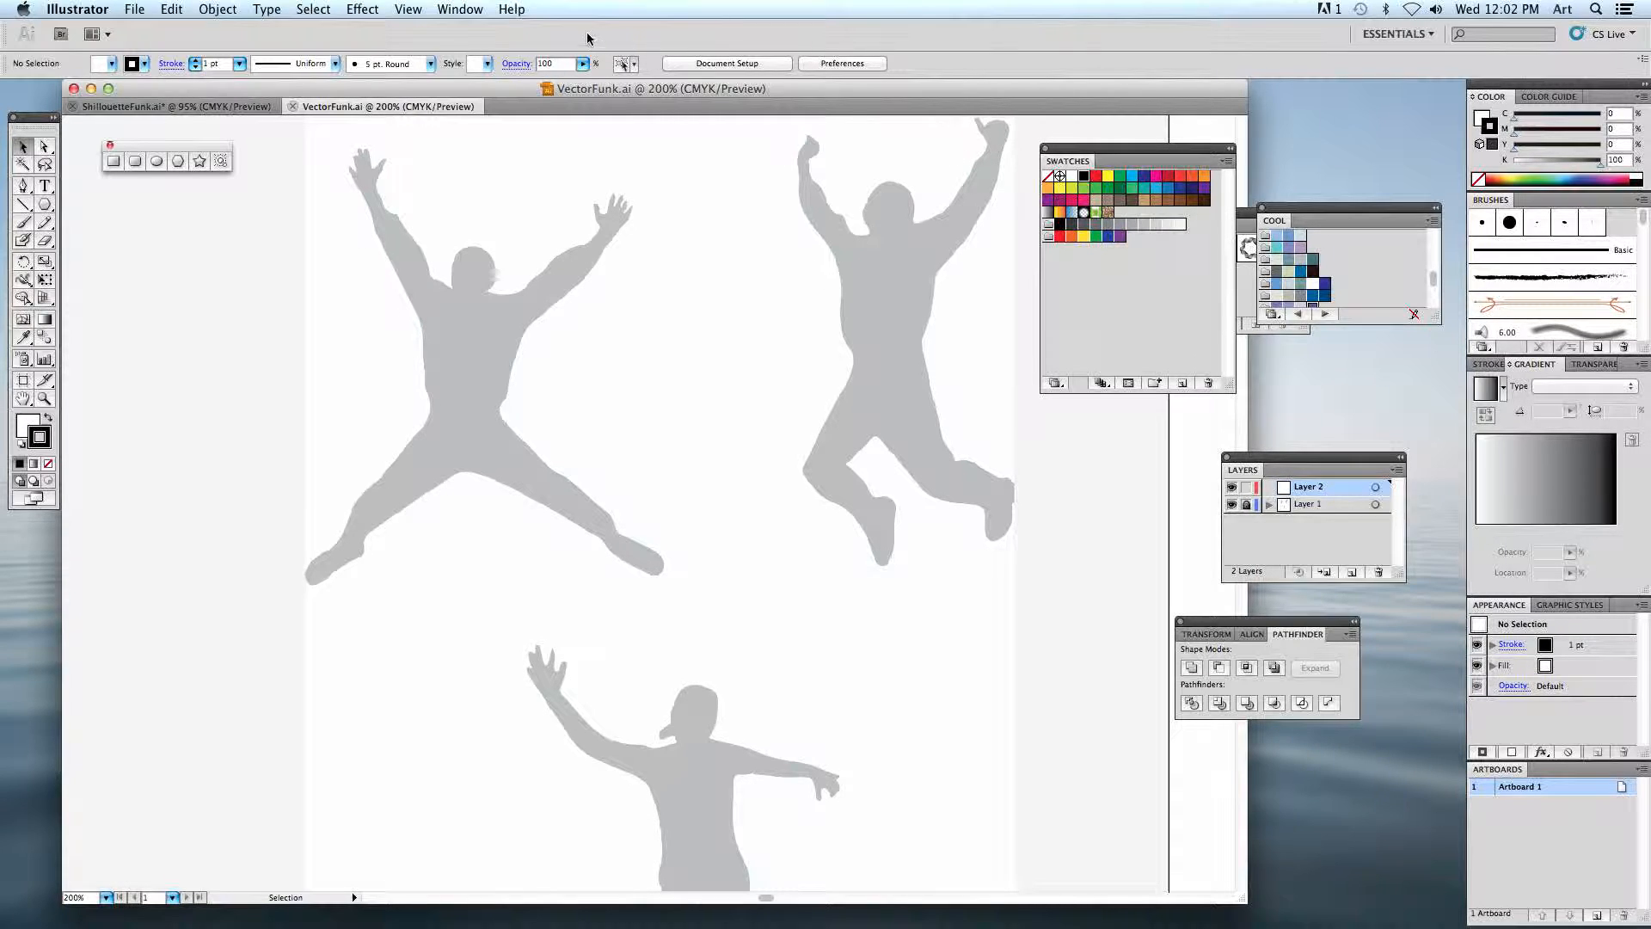
{"action": "left_click", "coordinate": [461, 10]}
{"action": "mouse_move", "coordinate": [471, 60]}
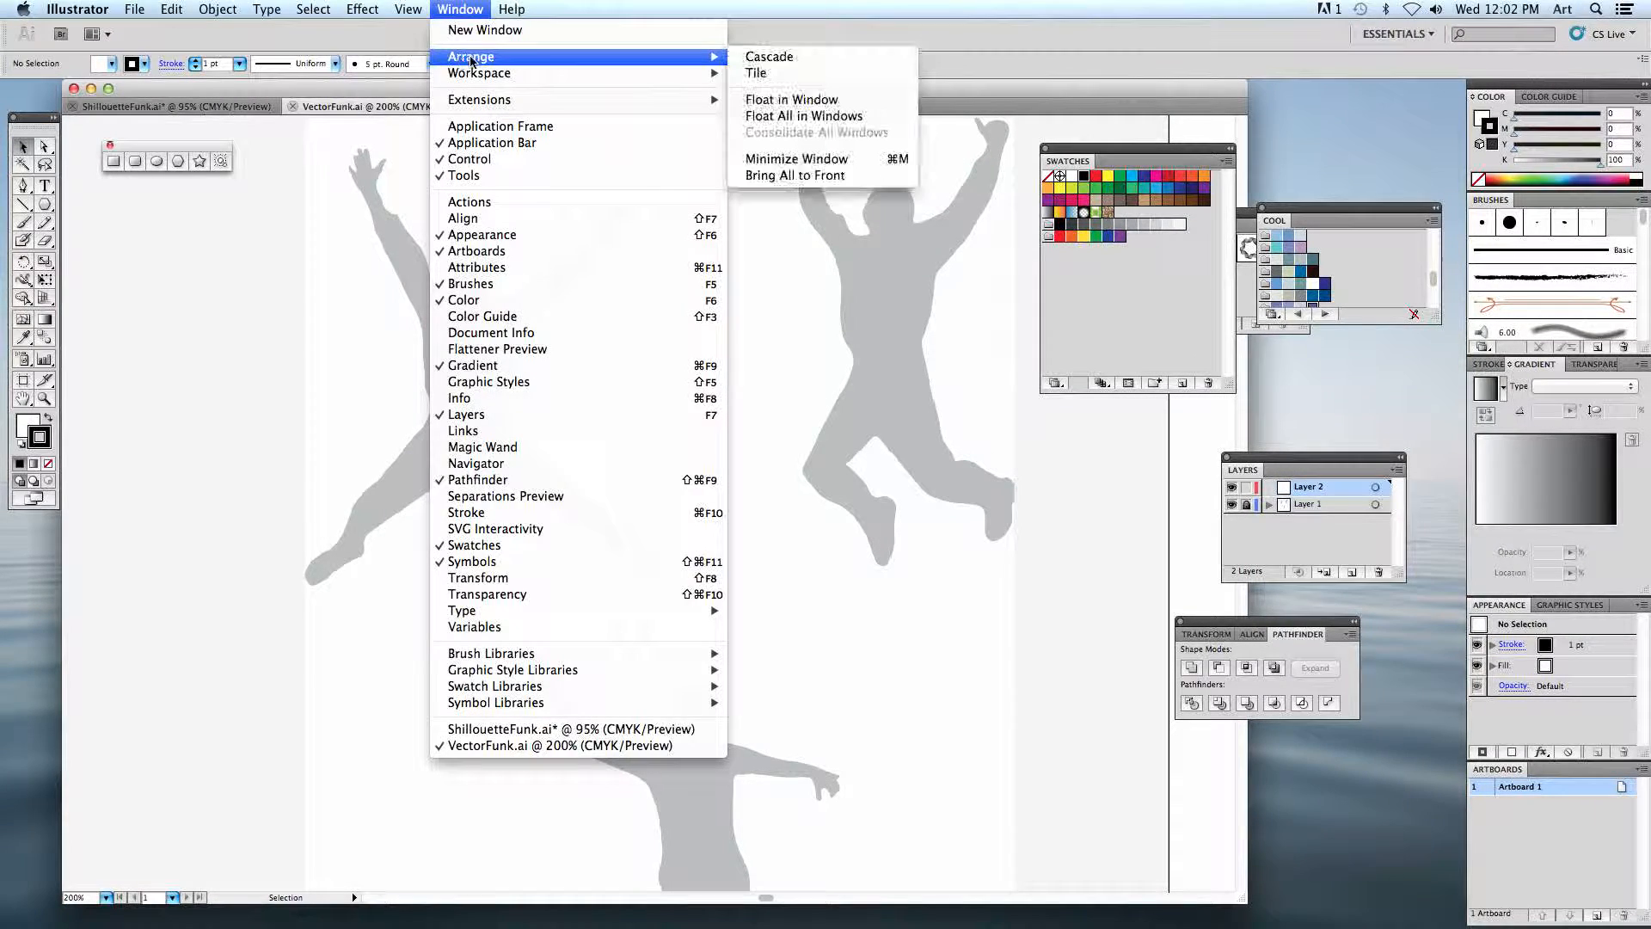
{"action": "mouse_move", "coordinate": [650, 74]}
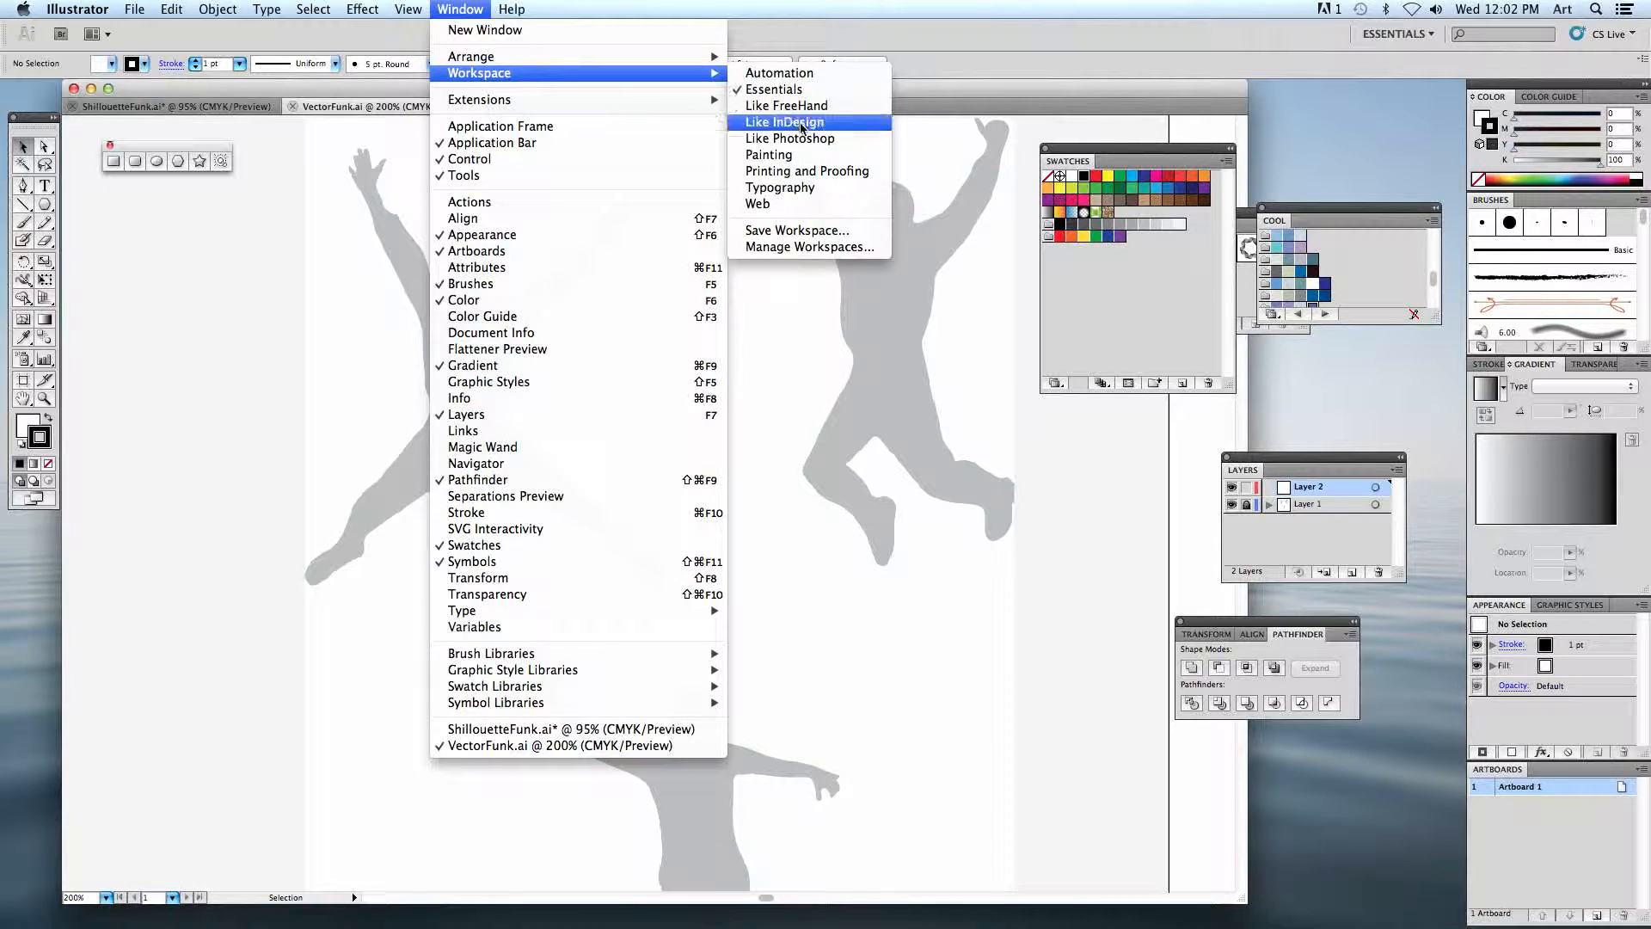
{"action": "left_click", "coordinate": [798, 90]}
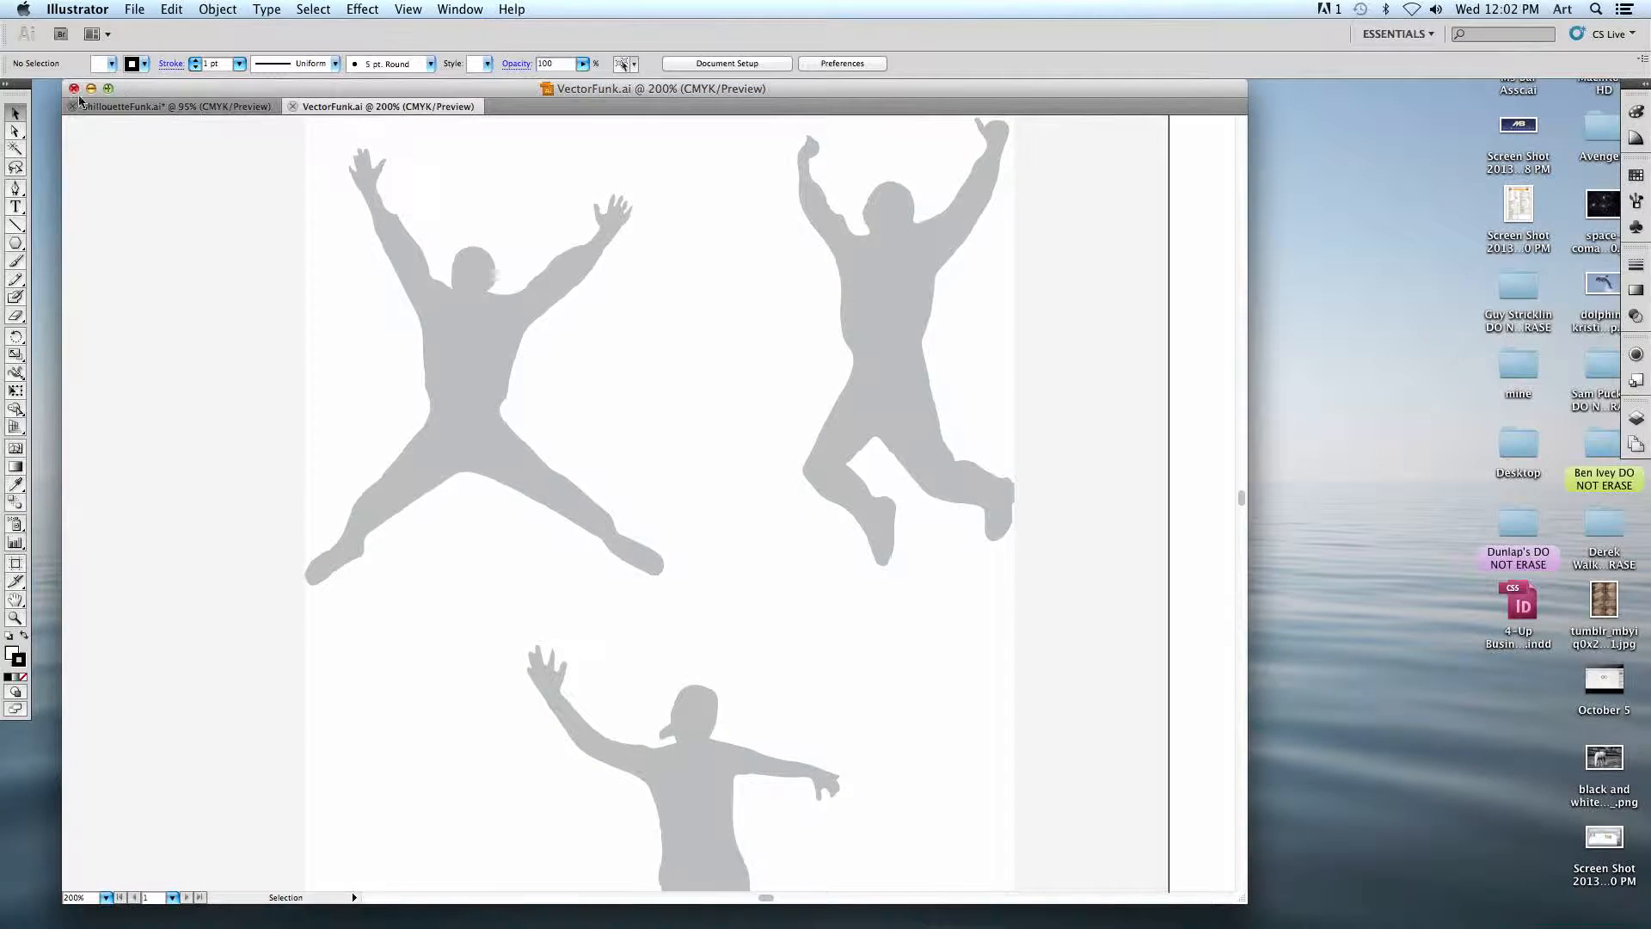
{"action": "left_click", "coordinate": [27, 85]}
{"action": "left_click_drag", "start_coordinate": [22, 92], "coordinate": [60, 133]}
- Draw a wavy test stroke about 2.5 in wide across the first silhouette with the Pencil tool and delete it
{"action": "key", "text": "space"}
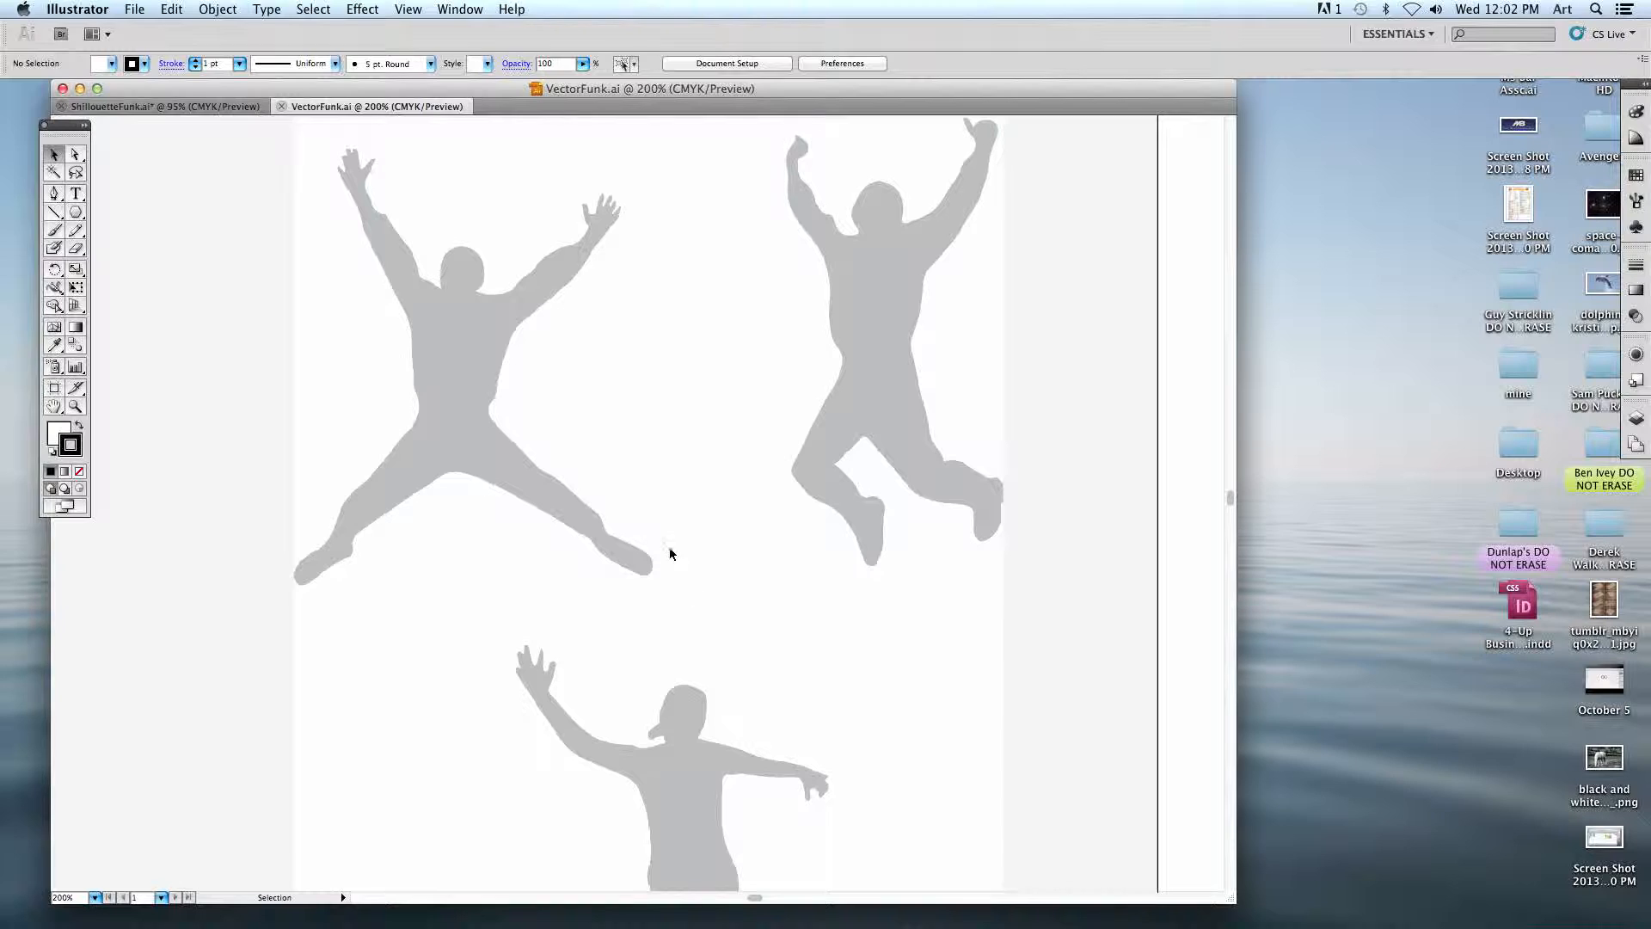
{"action": "left_click", "coordinate": [74, 233]}
{"action": "mouse_move", "coordinate": [198, 235]}
{"action": "left_mouse_down"}
{"action": "mouse_move", "coordinate": [190, 294]}
{"action": "mouse_move", "coordinate": [253, 283]}
{"action": "mouse_move", "coordinate": [319, 321]}
{"action": "mouse_move", "coordinate": [268, 365]}
{"action": "mouse_move", "coordinate": [274, 419]}
{"action": "mouse_move", "coordinate": [380, 377]}
{"action": "mouse_move", "coordinate": [426, 403]}
{"action": "mouse_move", "coordinate": [479, 242]}
{"action": "left_mouse_up"}
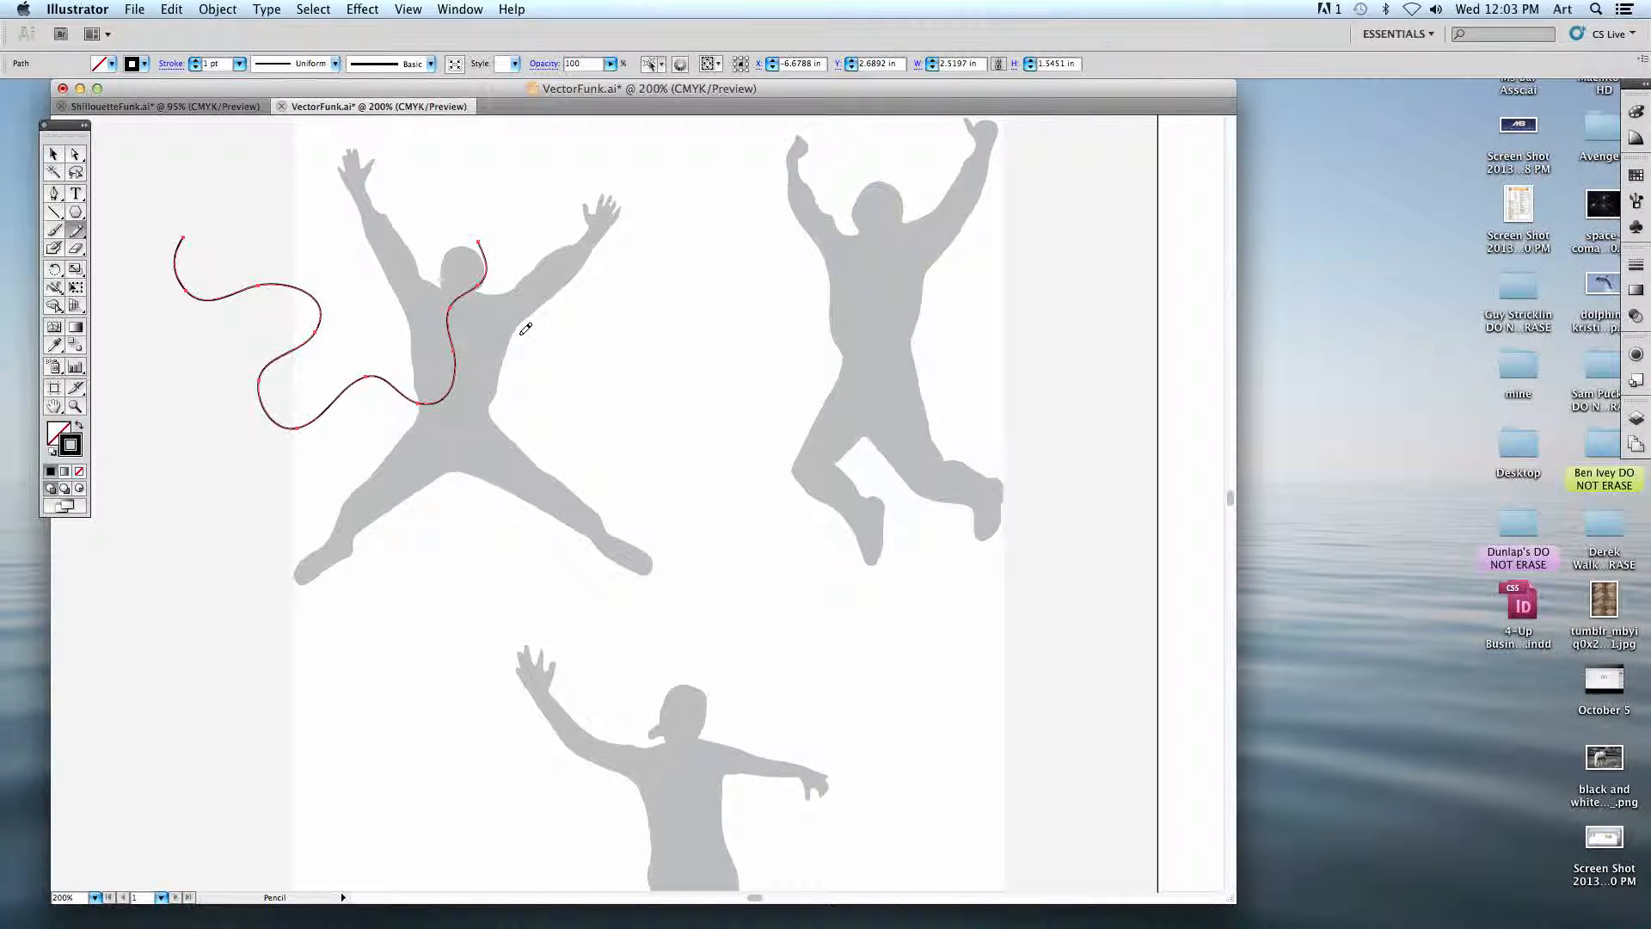
{"action": "key", "text": "Delete"}
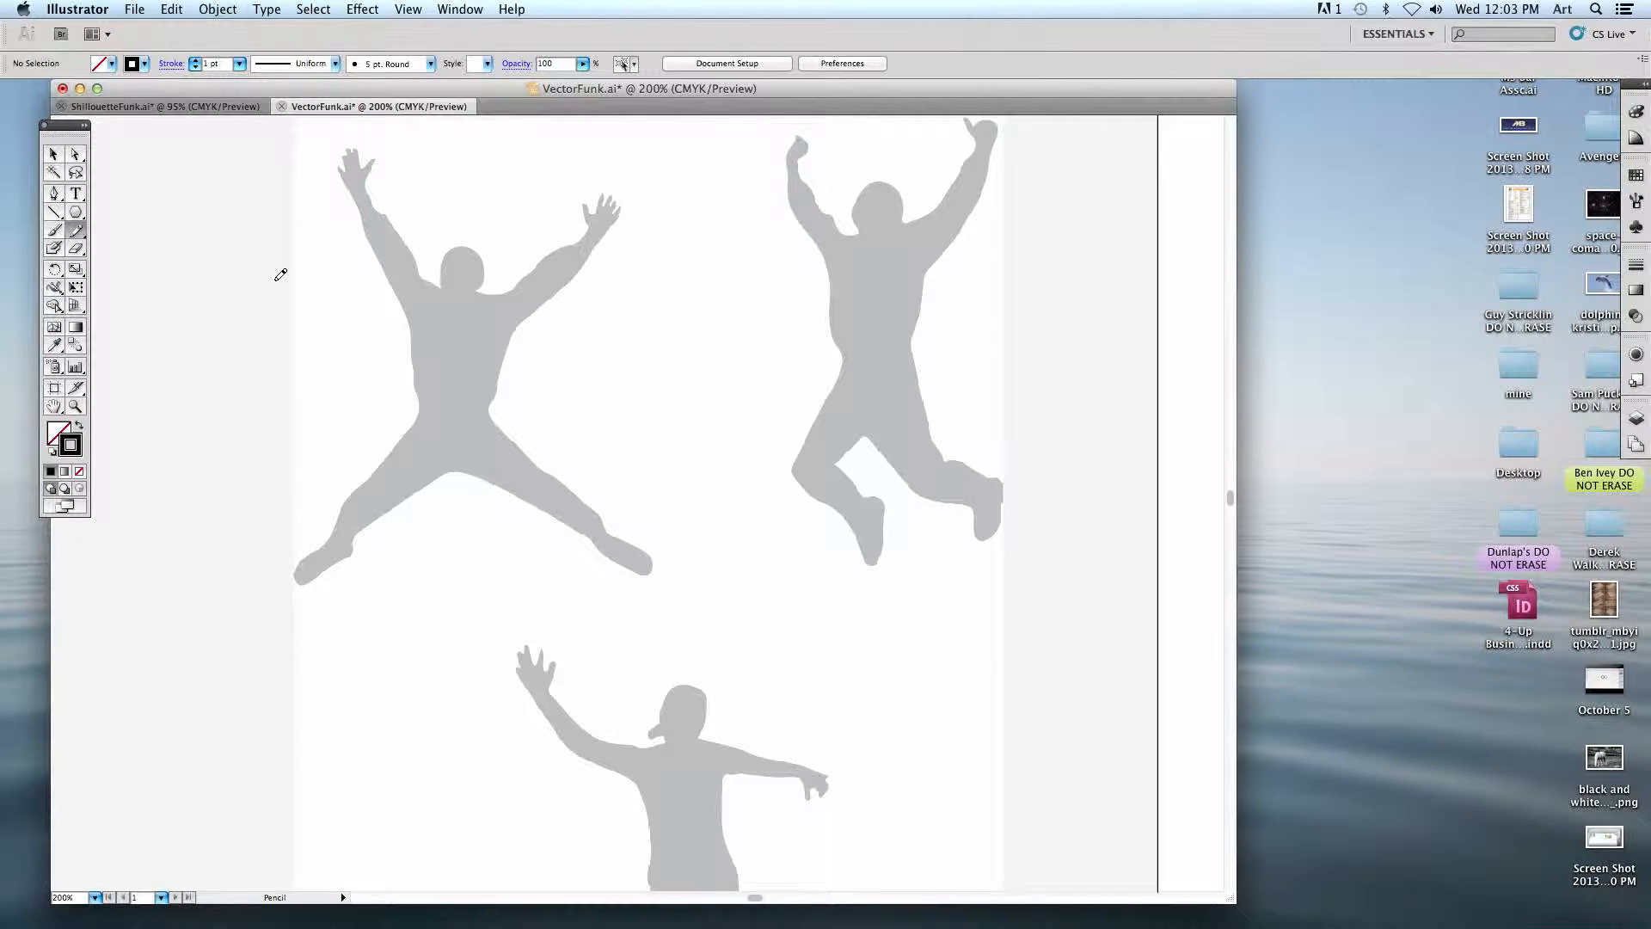
- Review the Pencil tool's tolerances and its settings for filling, keeping selected and editing paths
{"action": "double_click", "coordinate": [76, 232]}
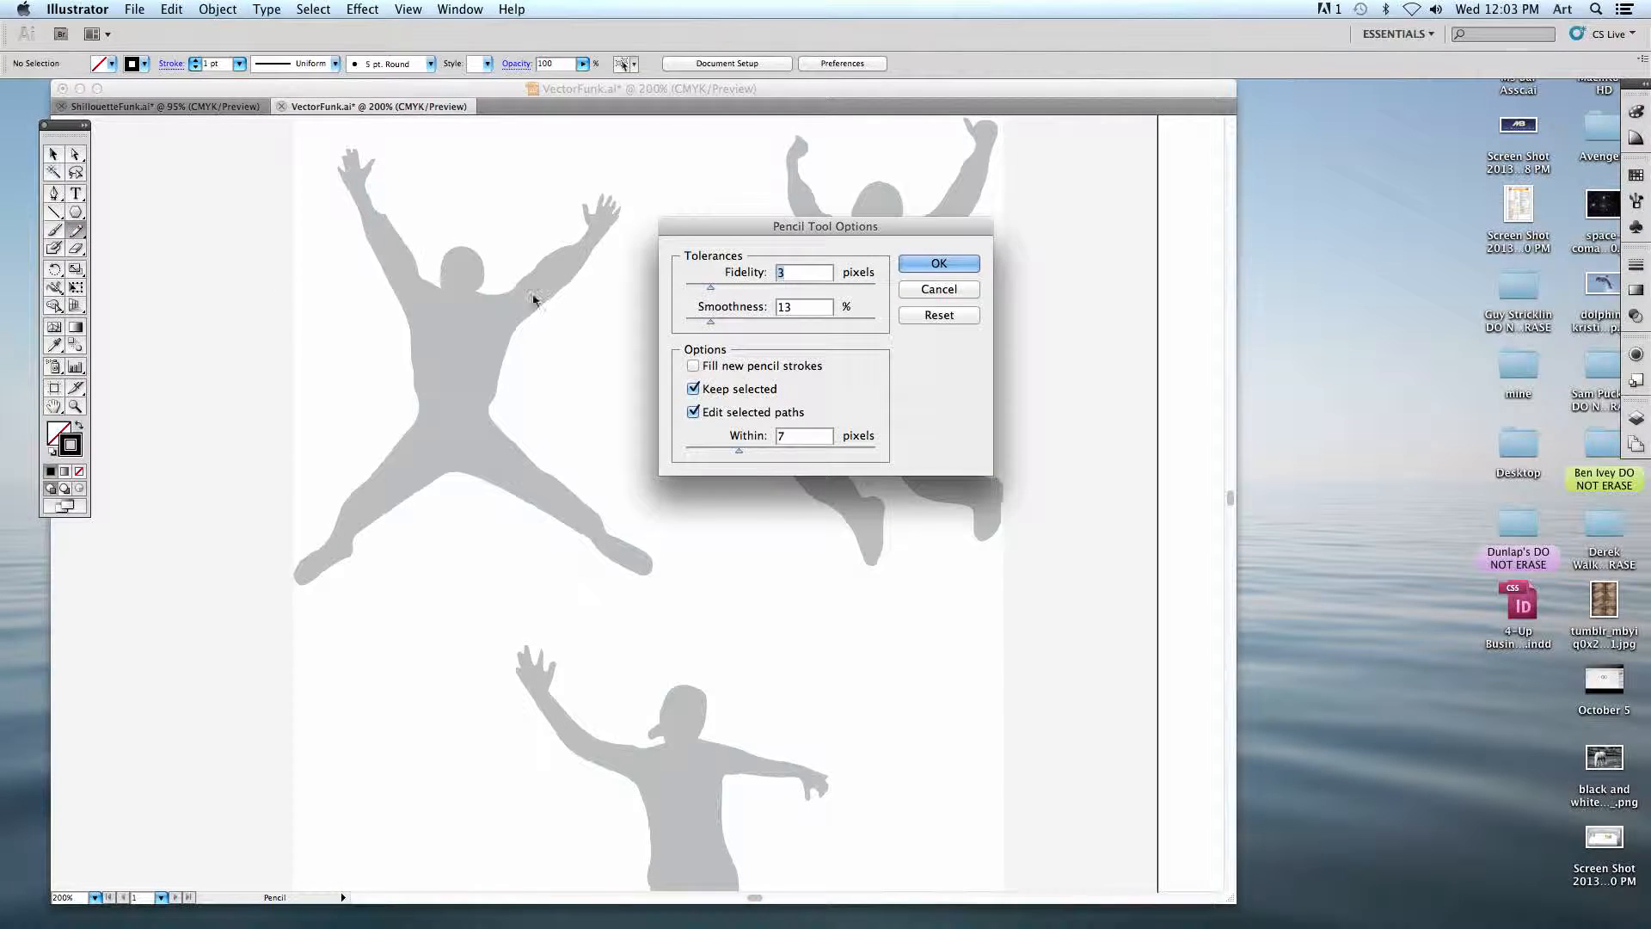
{"action": "mouse_move", "coordinate": [723, 233]}
{"action": "left_mouse_down"}
{"action": "mouse_move", "coordinate": [630, 254]}
{"action": "mouse_move", "coordinate": [443, 237]}
{"action": "mouse_move", "coordinate": [441, 215]}
{"action": "left_mouse_up"}
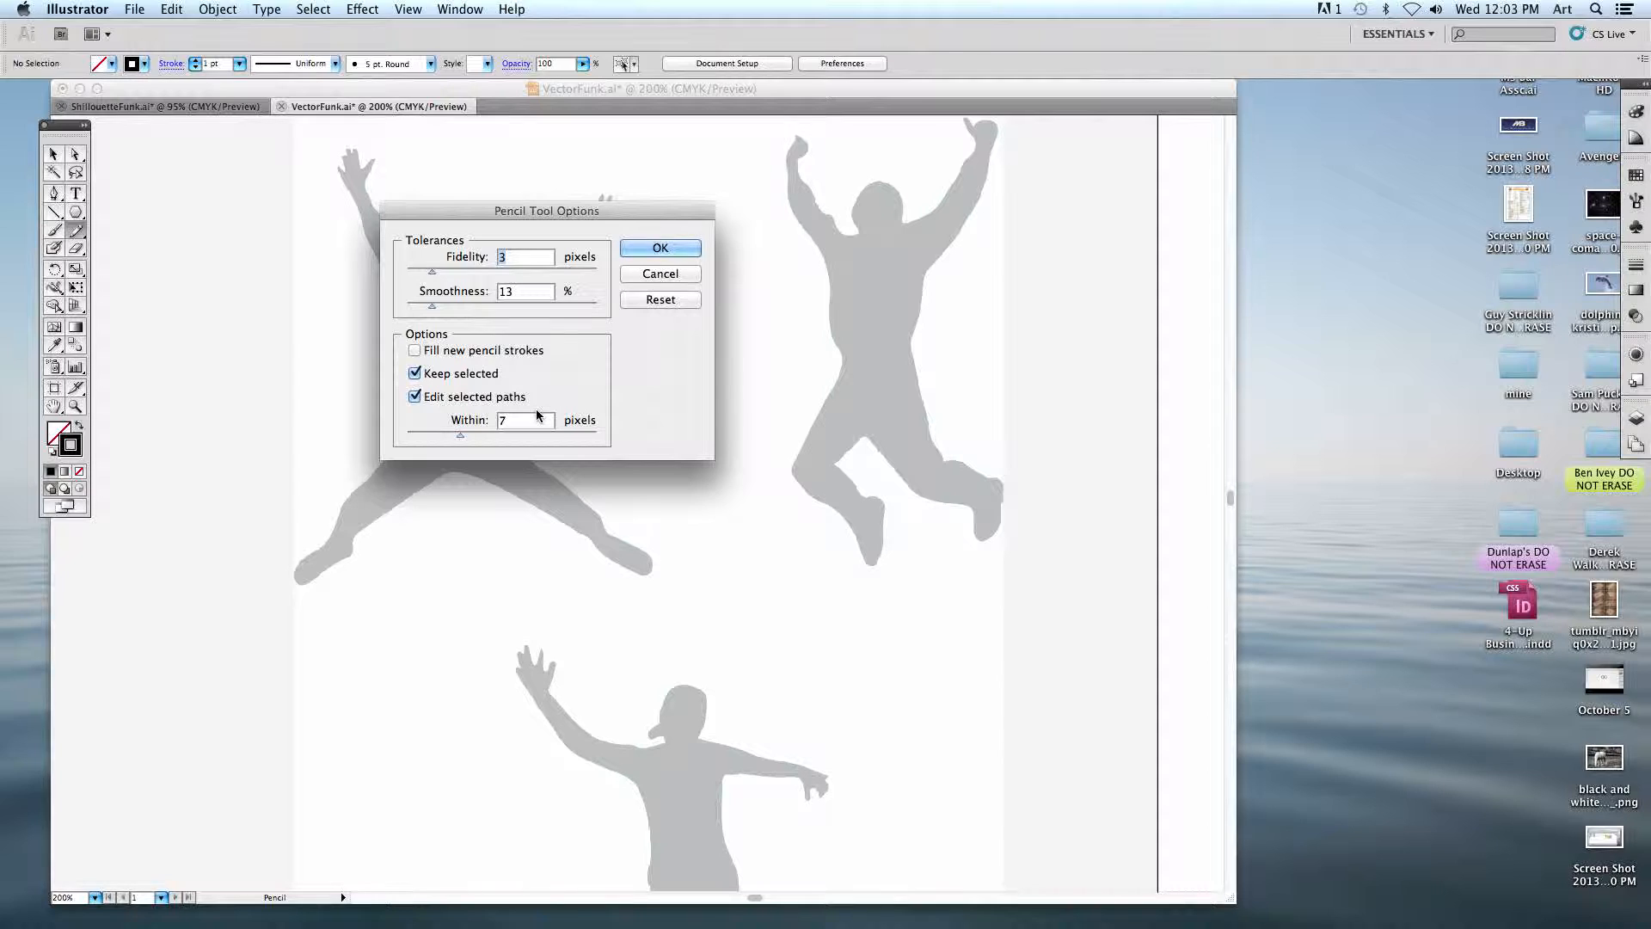
{"action": "left_click", "coordinate": [660, 250]}
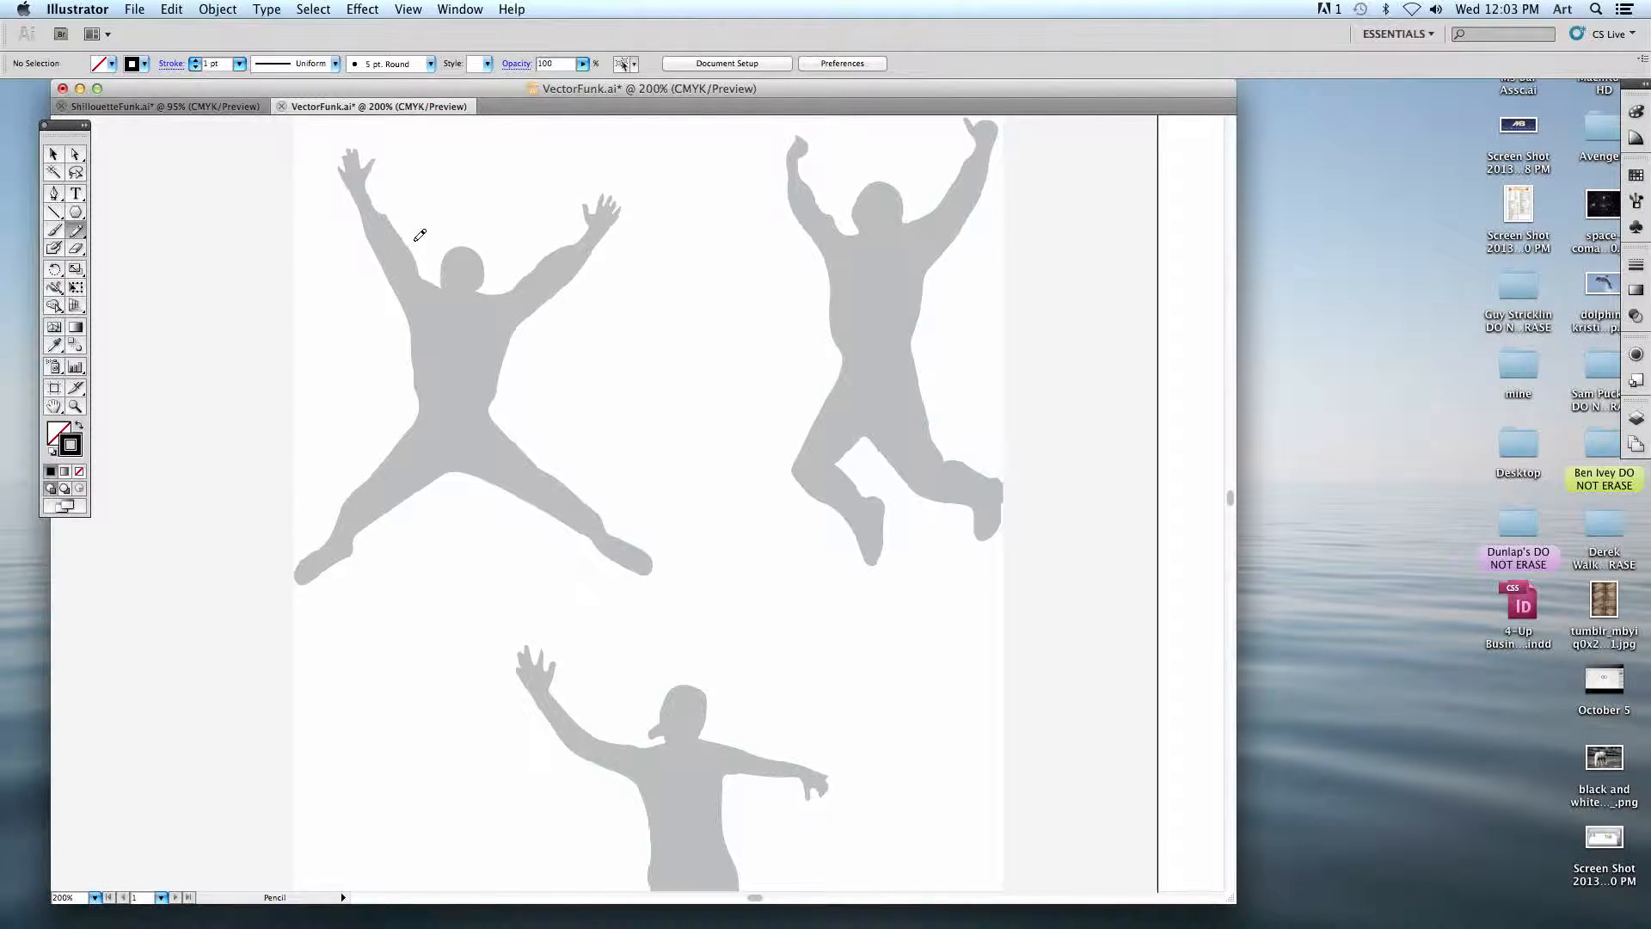
- Trace the inner edge of the star-jumping figure's left raised arm with the Pencil tool, from the thumb tip to the shoulder
{"action": "key", "text": "super+equal"}
{"action": "key", "text": "super+equal"}
{"action": "key", "text": "super+equal"}
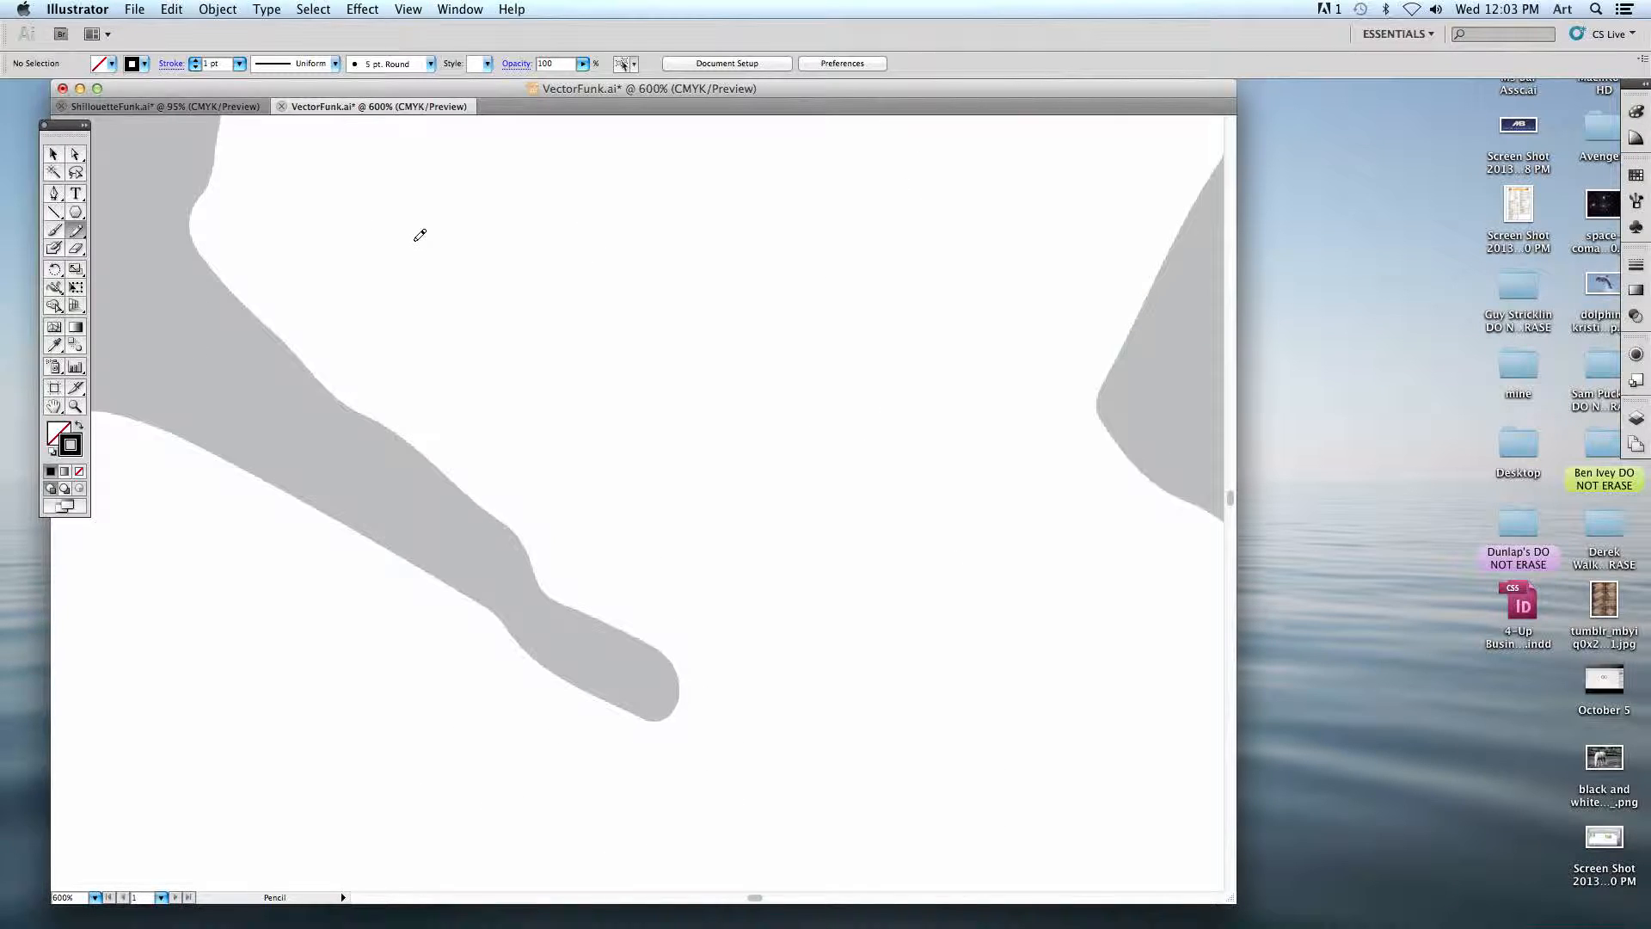
{"action": "mouse_move", "coordinate": [399, 232]}
{"action": "left_mouse_down"}
{"action": "mouse_move", "coordinate": [435, 344]}
{"action": "mouse_move", "coordinate": [636, 579]}
{"action": "left_mouse_up"}
{"action": "mouse_move", "coordinate": [527, 438]}
{"action": "left_mouse_down"}
{"action": "mouse_move", "coordinate": [568, 490]}
{"action": "mouse_move", "coordinate": [553, 438]}
{"action": "mouse_move", "coordinate": [596, 448]}
{"action": "left_mouse_up"}
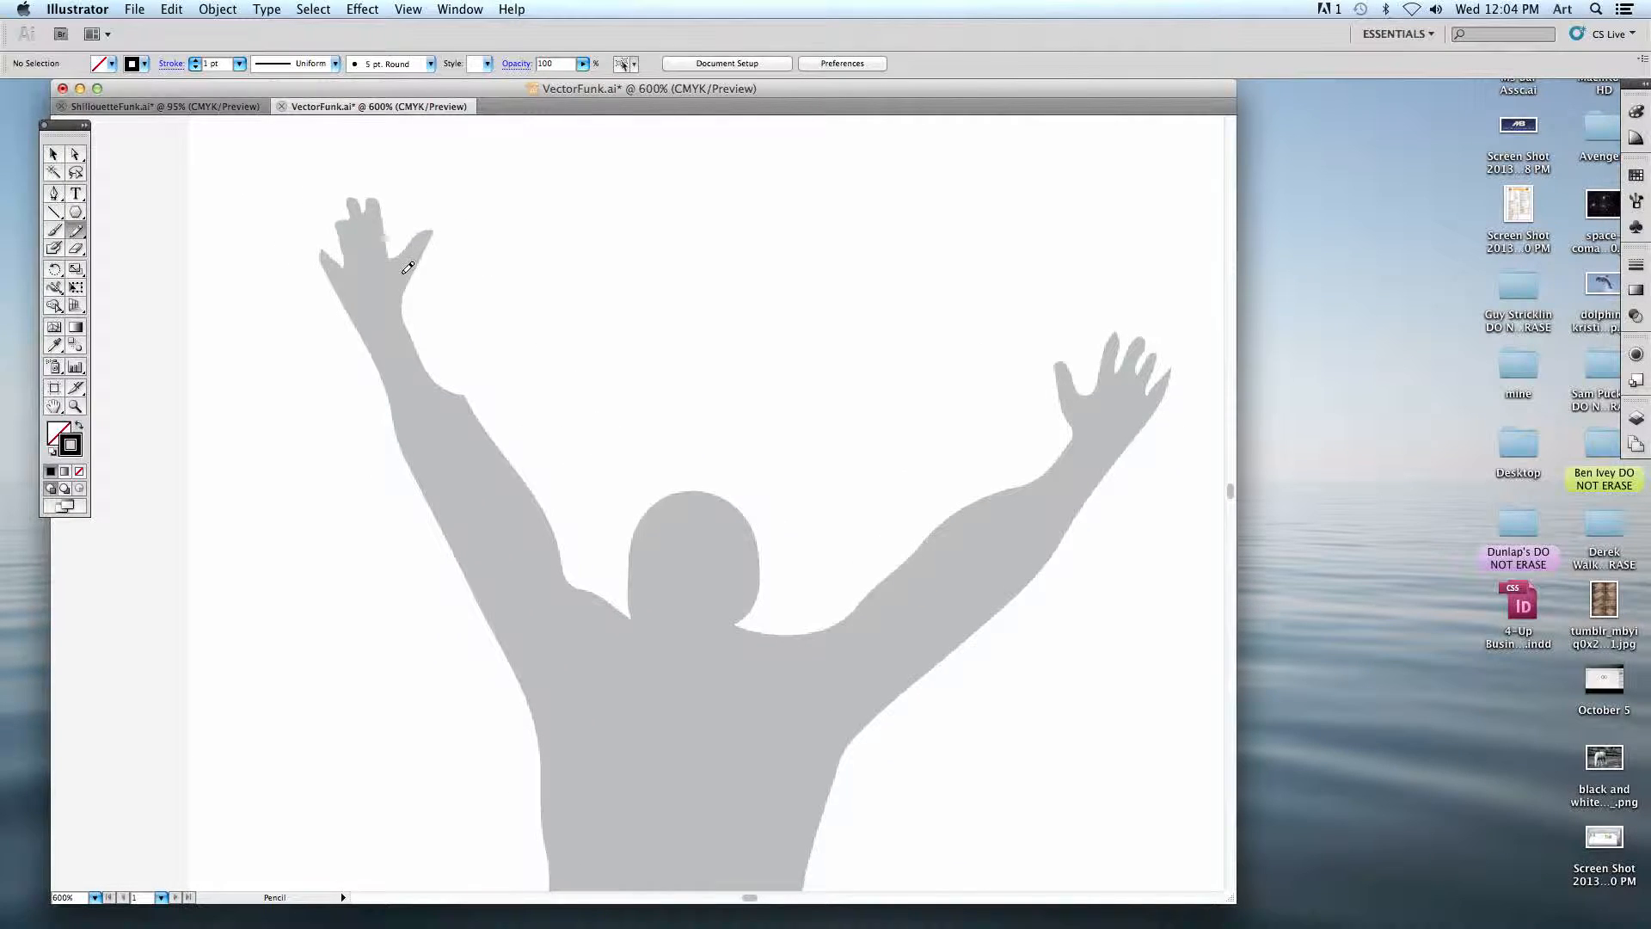
{"action": "mouse_move", "coordinate": [436, 230]}
{"action": "left_mouse_down"}
{"action": "mouse_move", "coordinate": [401, 307]}
{"action": "mouse_move", "coordinate": [422, 363]}
{"action": "mouse_move", "coordinate": [466, 394]}
{"action": "mouse_move", "coordinate": [566, 566]}
{"action": "left_mouse_up"}
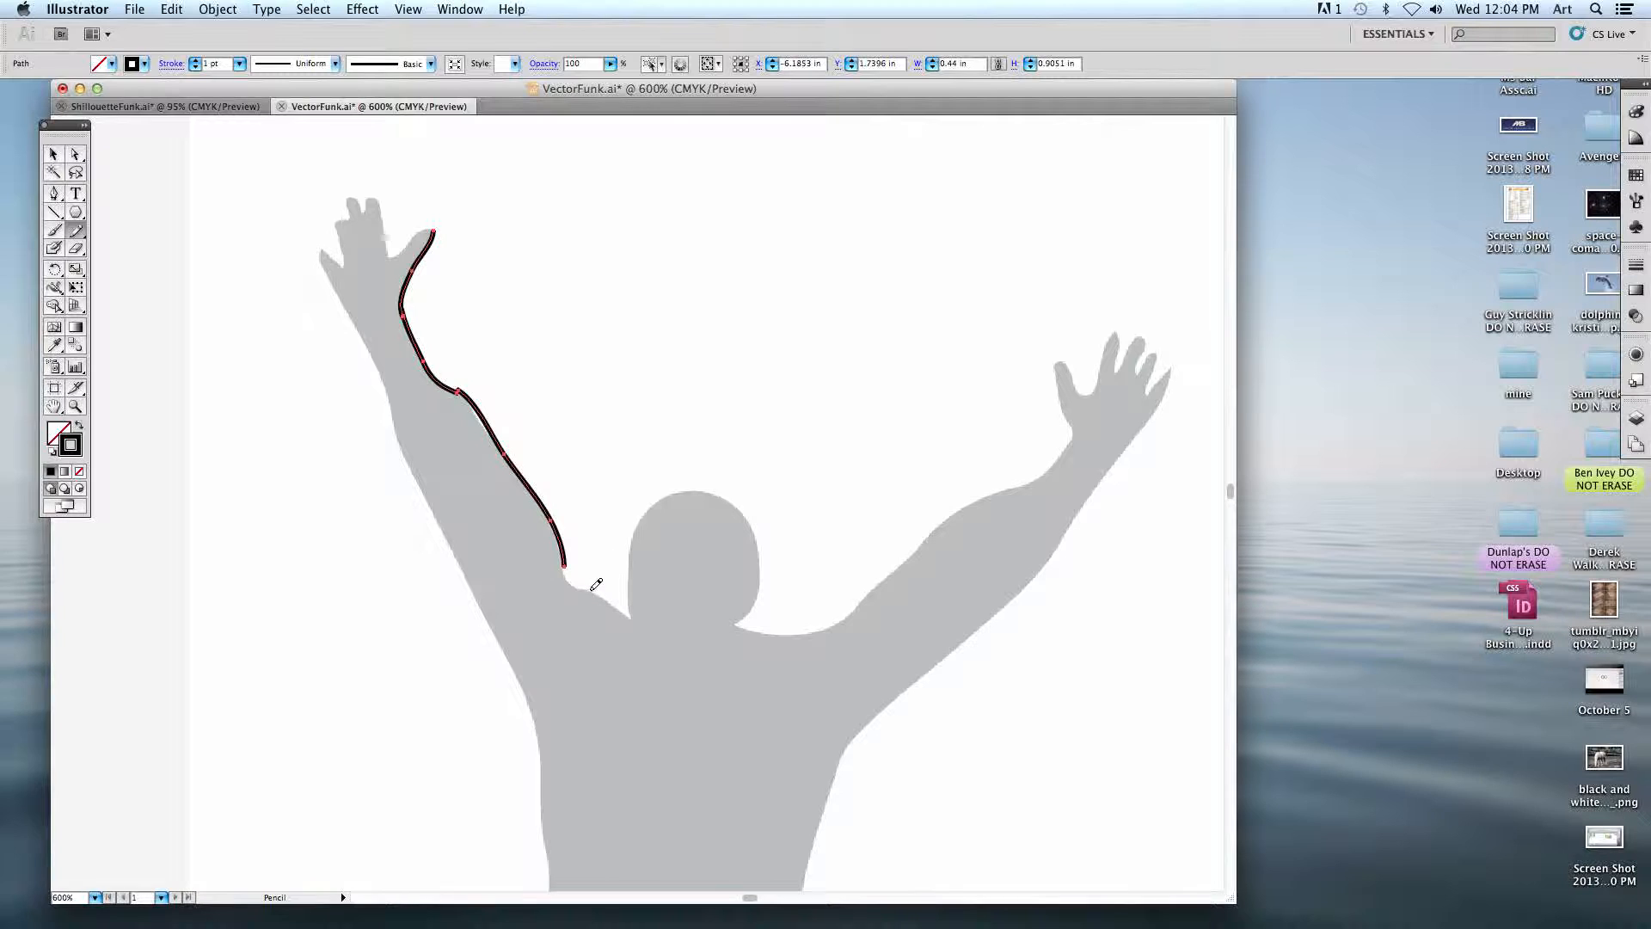
- Trace the same figure's left shoulder, head and right shoulder, continuing along the upper edge of the right arm to the thumb
{"action": "mouse_move", "coordinate": [589, 591]}
{"action": "left_mouse_down"}
{"action": "mouse_move", "coordinate": [631, 622]}
{"action": "mouse_move", "coordinate": [628, 550]}
{"action": "mouse_move", "coordinate": [676, 498]}
{"action": "left_mouse_up"}
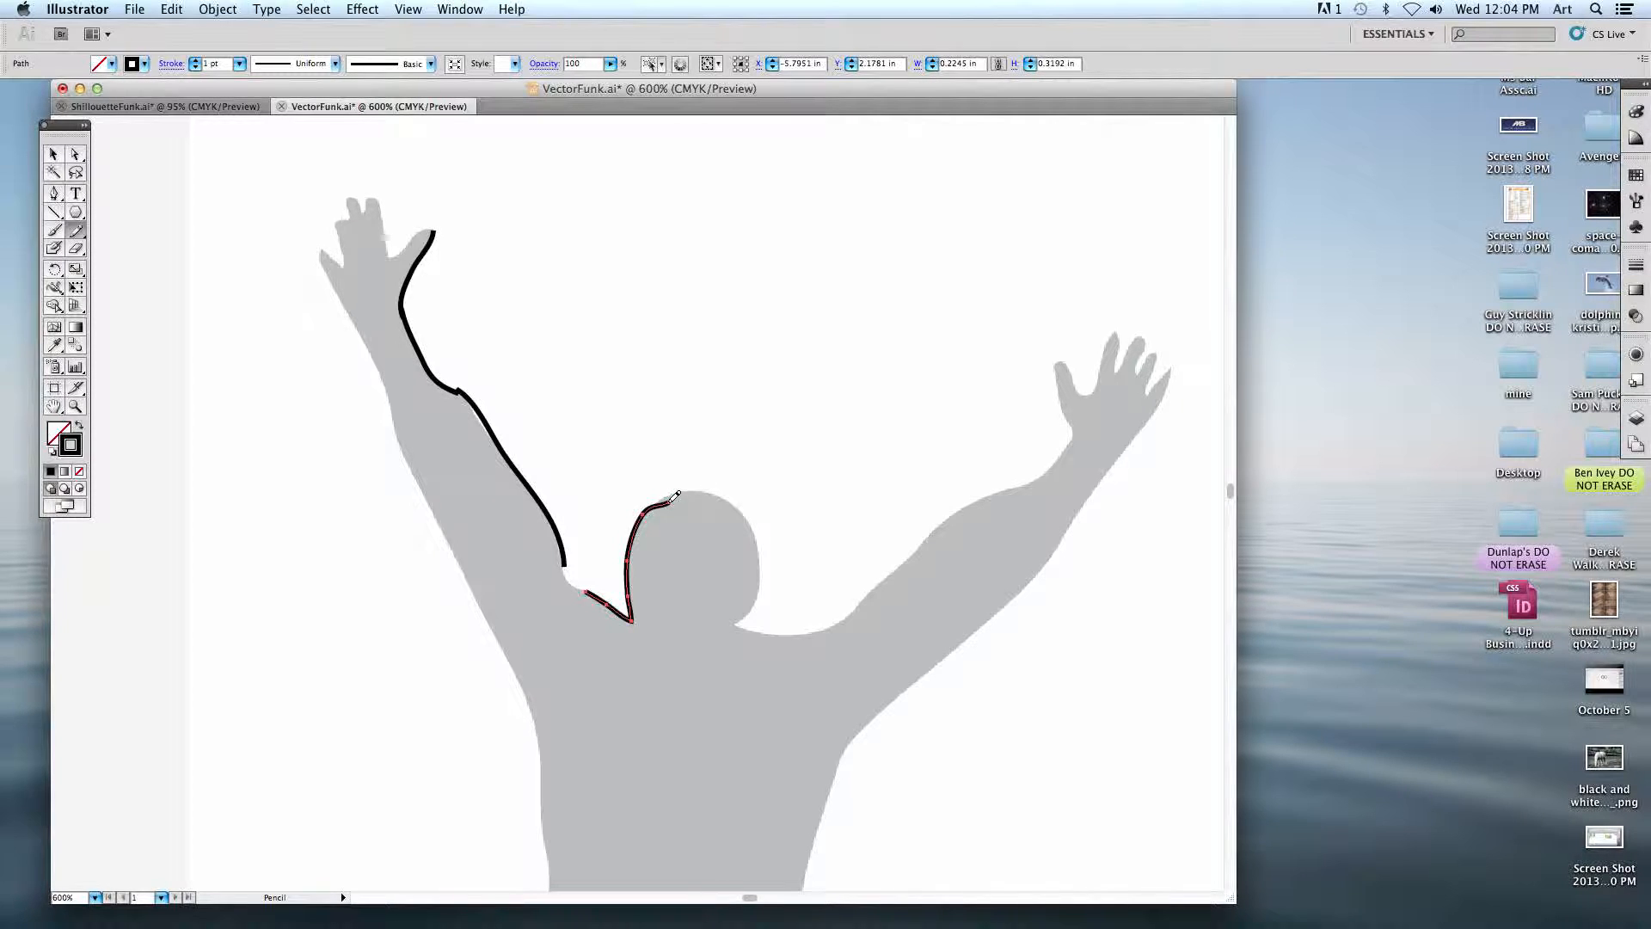
{"action": "mouse_move", "coordinate": [672, 500]}
{"action": "left_mouse_down"}
{"action": "mouse_move", "coordinate": [722, 501]}
{"action": "mouse_move", "coordinate": [756, 544]}
{"action": "mouse_move", "coordinate": [735, 627]}
{"action": "mouse_move", "coordinate": [829, 630]}
{"action": "mouse_move", "coordinate": [862, 609]}
{"action": "left_mouse_up"}
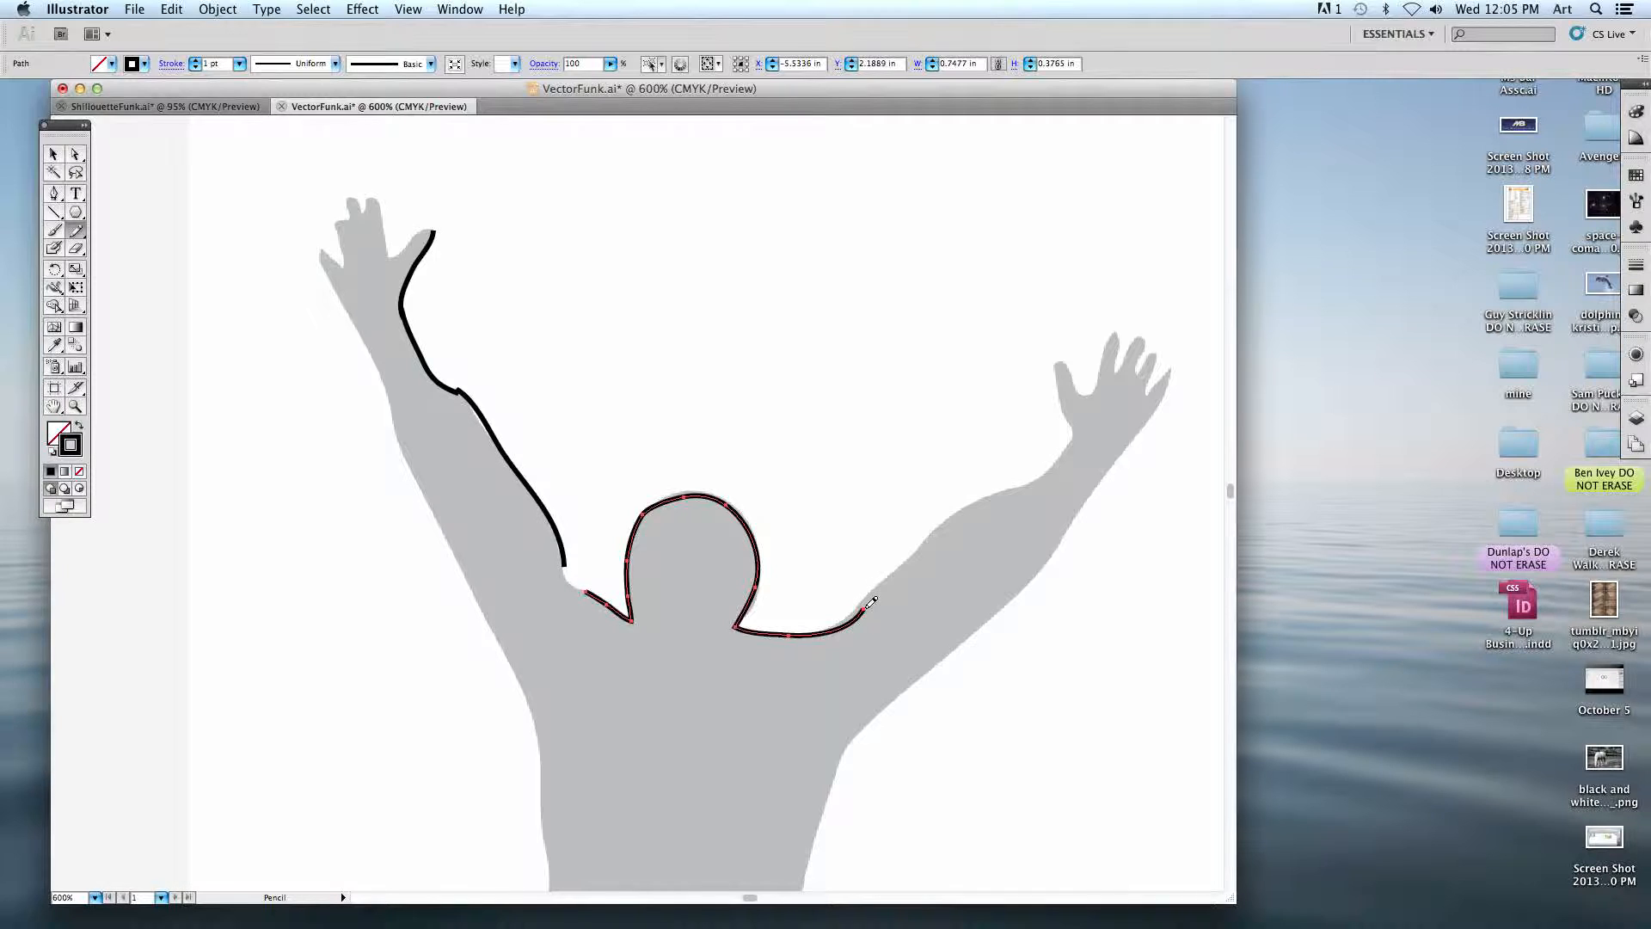
{"action": "mouse_move", "coordinate": [868, 602]}
{"action": "left_mouse_down"}
{"action": "mouse_move", "coordinate": [922, 534]}
{"action": "mouse_move", "coordinate": [1069, 447]}
{"action": "mouse_move", "coordinate": [1049, 371]}
{"action": "left_mouse_up"}
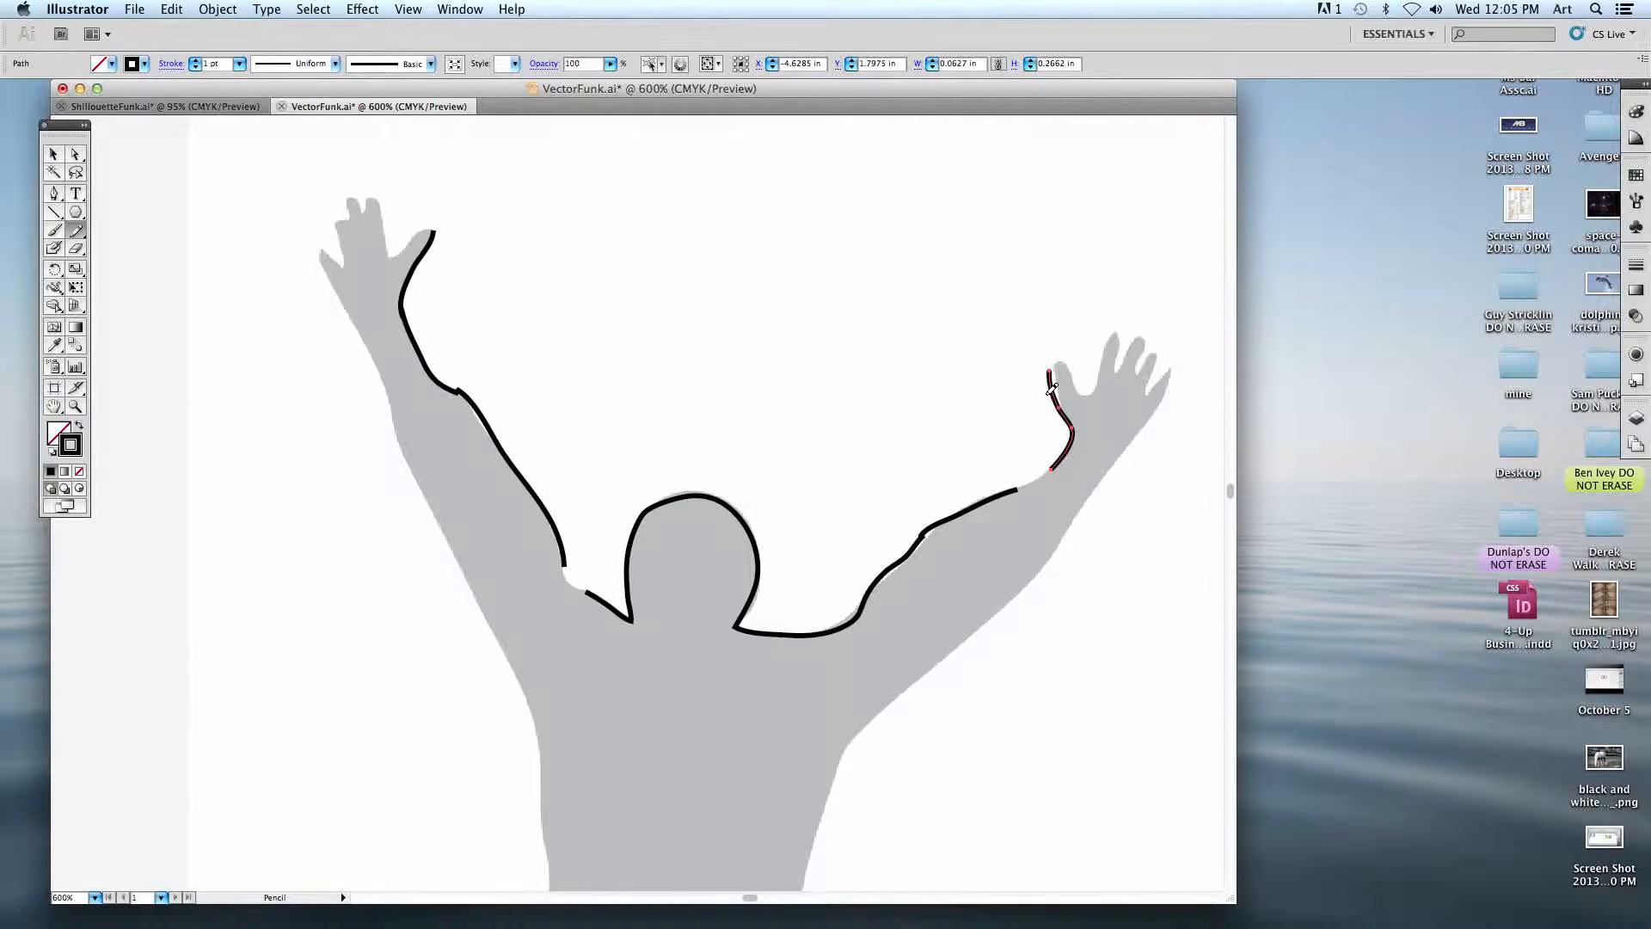
- Continue the outline around the right hand's fingers, down the outer arm and torso, and around the right leg and foot
{"action": "mouse_move", "coordinate": [1057, 368]}
{"action": "left_mouse_down"}
{"action": "mouse_move", "coordinate": [1094, 378]}
{"action": "mouse_move", "coordinate": [1112, 333]}
{"action": "mouse_move", "coordinate": [1116, 373]}
{"action": "mouse_move", "coordinate": [1137, 338]}
{"action": "mouse_move", "coordinate": [1136, 371]}
{"action": "mouse_move", "coordinate": [1153, 353]}
{"action": "mouse_move", "coordinate": [1146, 397]}
{"action": "mouse_move", "coordinate": [1169, 374]}
{"action": "mouse_move", "coordinate": [1028, 597]}
{"action": "mouse_move", "coordinate": [831, 771]}
{"action": "left_mouse_up"}
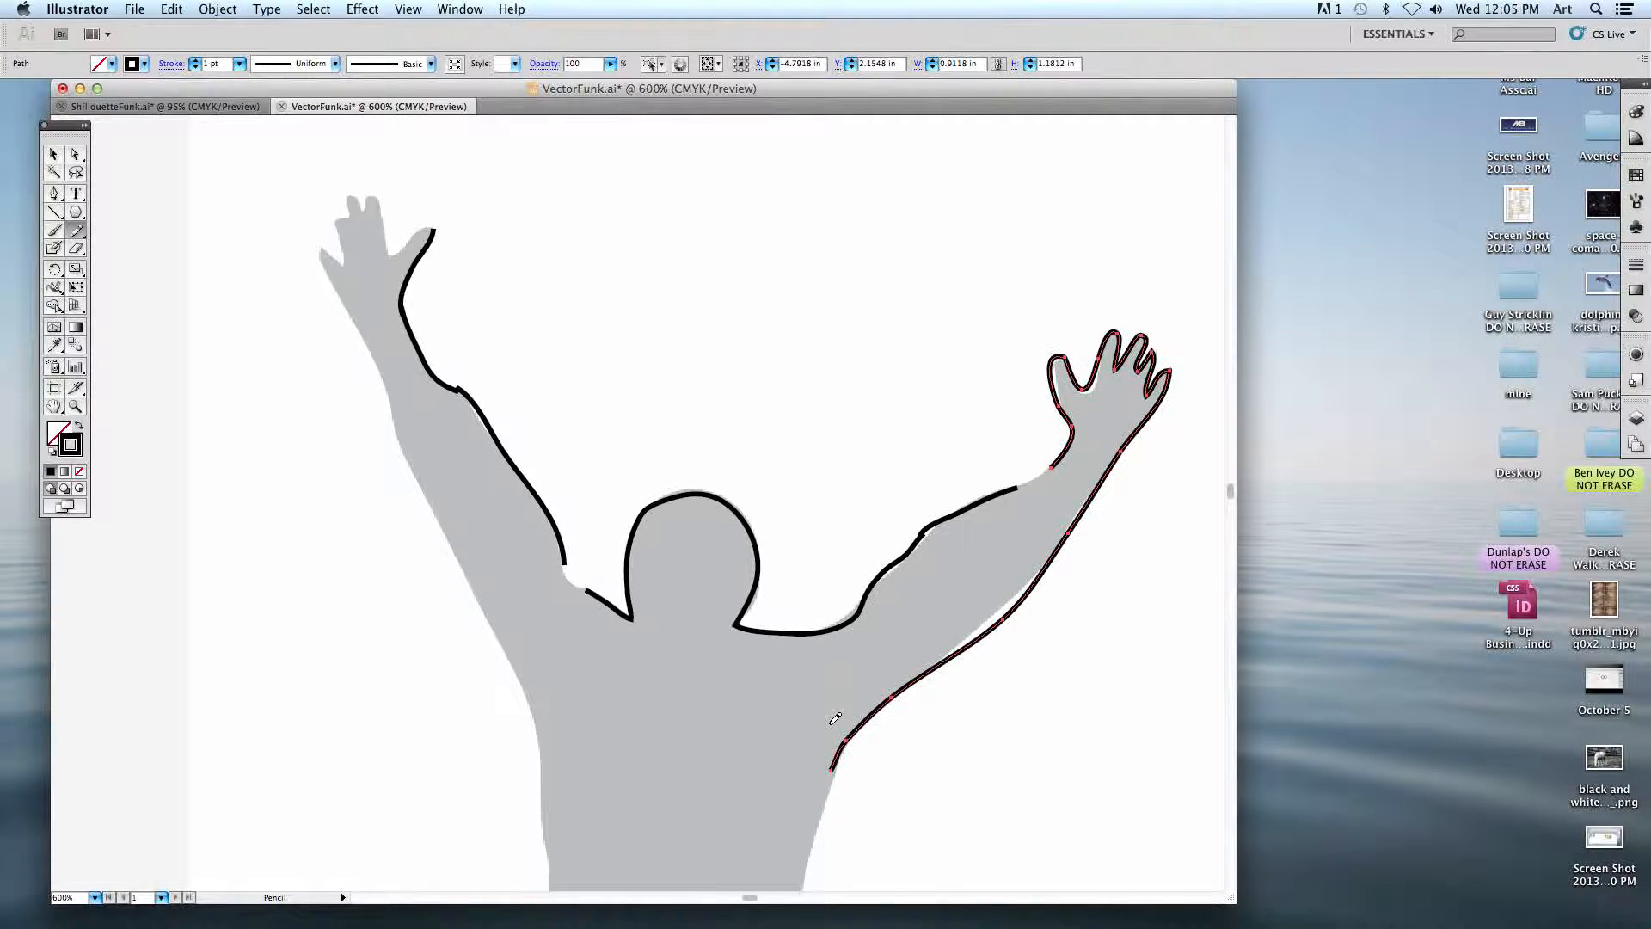
{"action": "scroll", "coordinate": [834, 719], "scroll_direction": "down", "scroll_amount": 5}
{"action": "scroll", "coordinate": [836, 717], "scroll_direction": "down", "scroll_amount": 6}
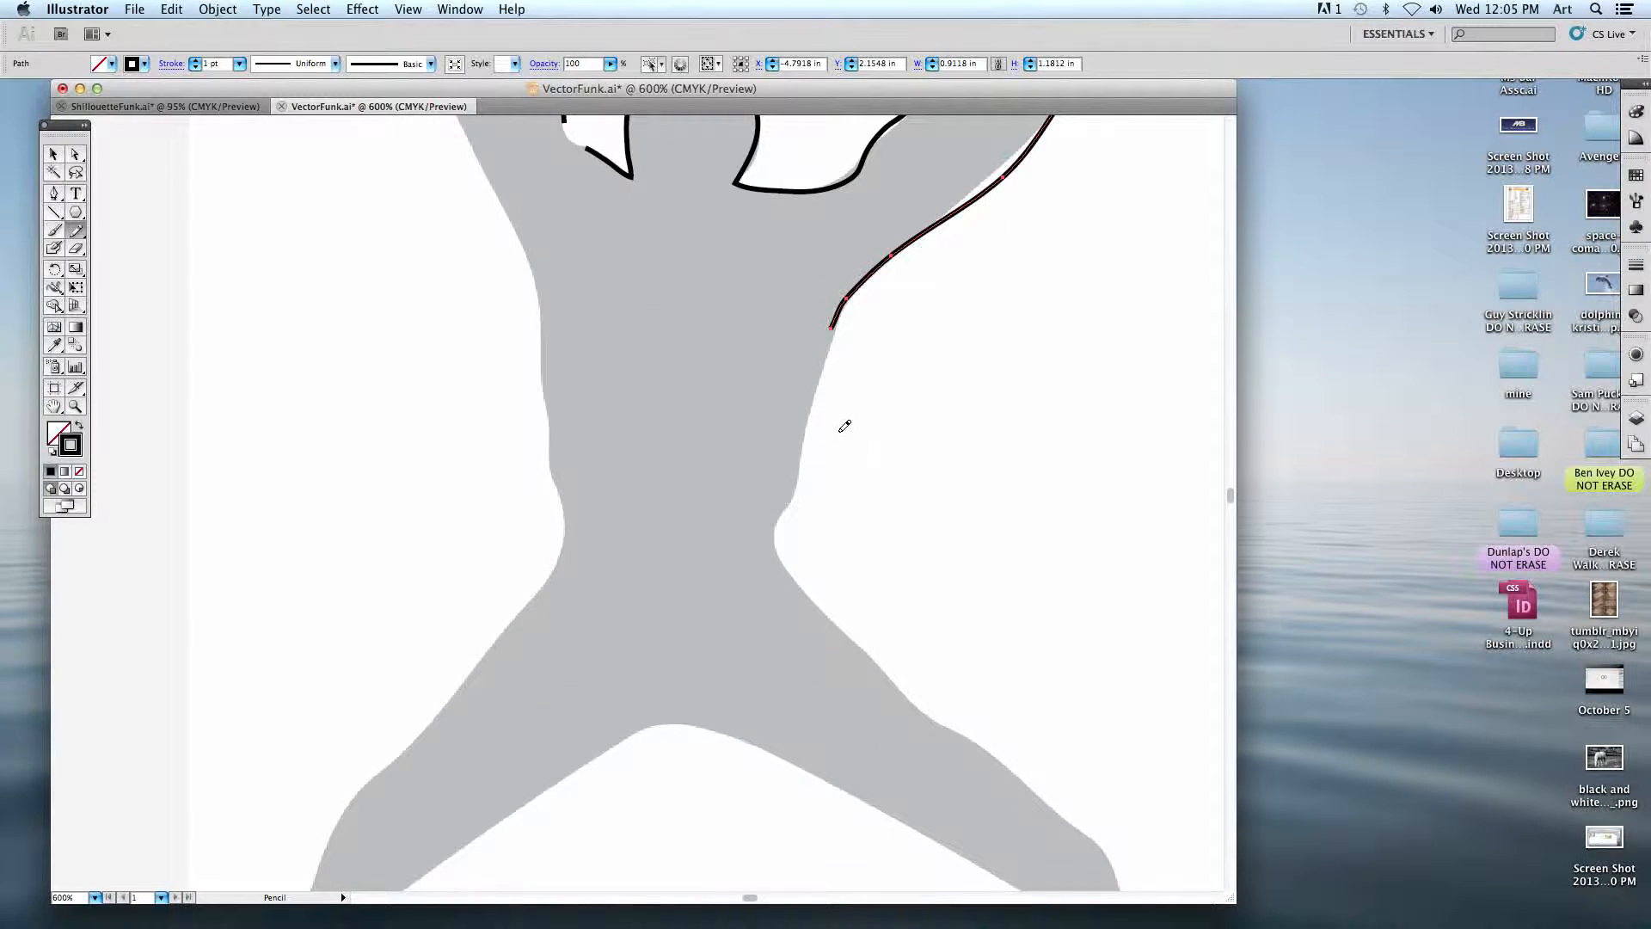
{"action": "left_click_drag", "start_coordinate": [844, 431], "coordinate": [800, 394]}
{"action": "mouse_move", "coordinate": [785, 283]}
{"action": "left_mouse_down"}
{"action": "mouse_move", "coordinate": [730, 466]}
{"action": "mouse_move", "coordinate": [731, 520]}
{"action": "mouse_move", "coordinate": [815, 620]}
{"action": "mouse_move", "coordinate": [953, 727]}
{"action": "mouse_move", "coordinate": [830, 506]}
{"action": "mouse_move", "coordinate": [769, 436]}
{"action": "mouse_move", "coordinate": [758, 446]}
{"action": "mouse_move", "coordinate": [841, 509]}
{"action": "mouse_move", "coordinate": [878, 575]}
{"action": "mouse_move", "coordinate": [991, 641]}
{"action": "mouse_move", "coordinate": [1001, 685]}
{"action": "mouse_move", "coordinate": [986, 700]}
{"action": "mouse_move", "coordinate": [934, 683]}
{"action": "mouse_move", "coordinate": [789, 576]}
{"action": "mouse_move", "coordinate": [668, 523]}
{"action": "mouse_move", "coordinate": [815, 607]}
{"action": "left_mouse_up"}
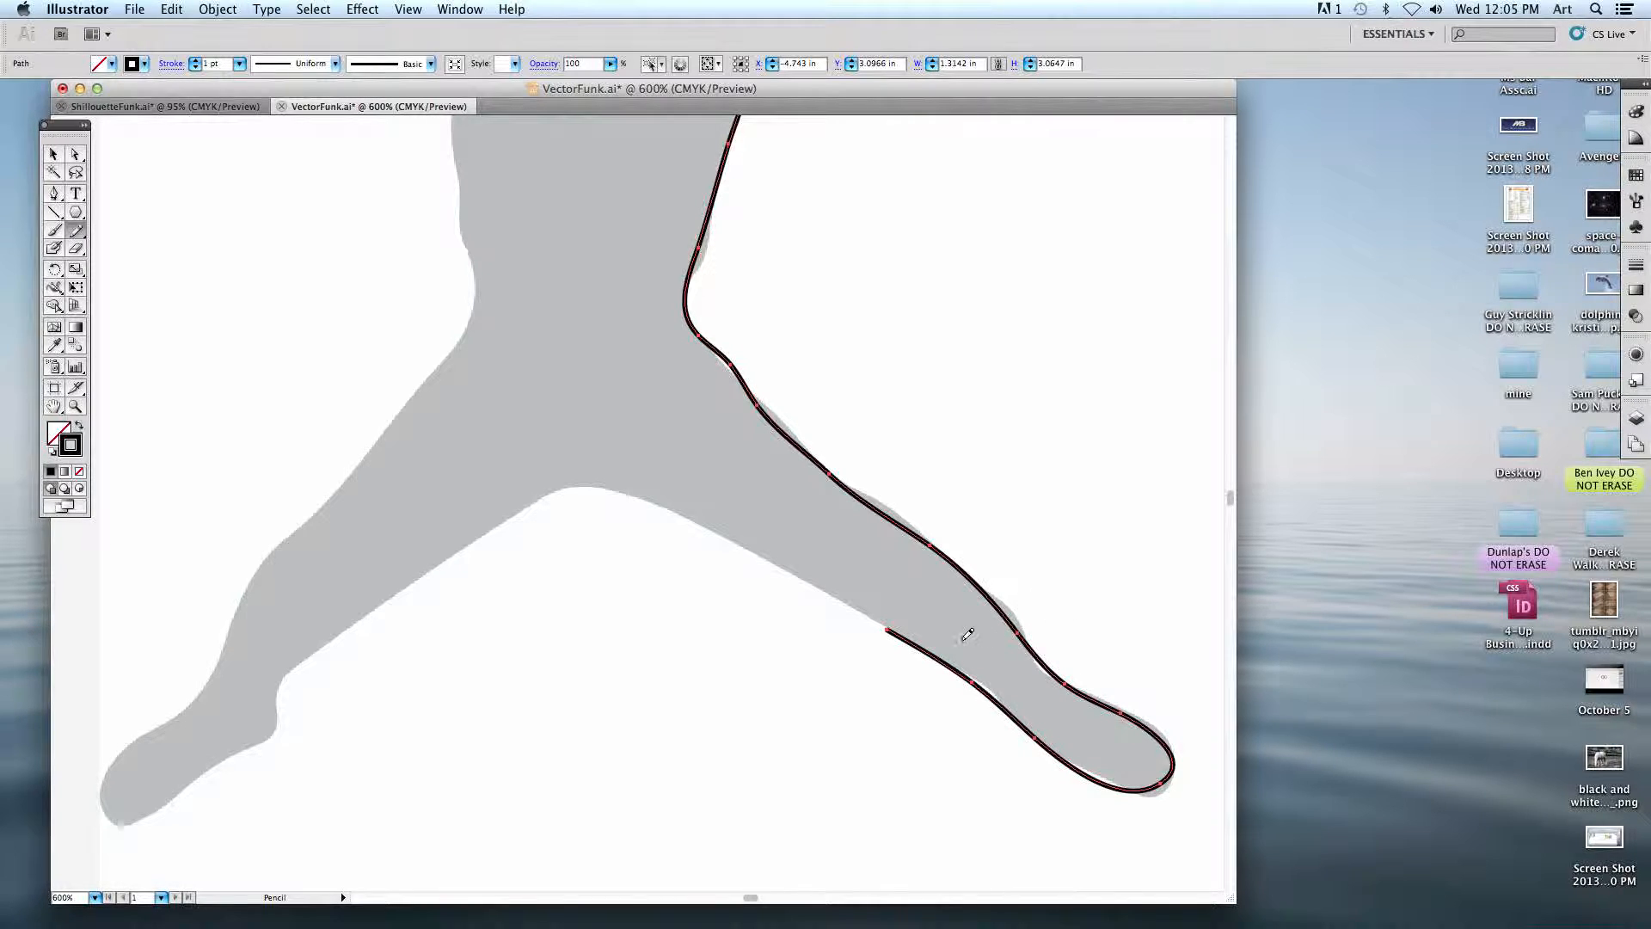
- Extend the outline along the inner legs, around the left foot and up the left leg to the side of the torso
{"action": "mouse_move", "coordinate": [889, 627]}
{"action": "left_mouse_down"}
{"action": "mouse_move", "coordinate": [655, 505]}
{"action": "mouse_move", "coordinate": [569, 487]}
{"action": "mouse_move", "coordinate": [277, 669]}
{"action": "mouse_move", "coordinate": [553, 555]}
{"action": "mouse_move", "coordinate": [459, 594]}
{"action": "mouse_move", "coordinate": [444, 646]}
{"action": "mouse_move", "coordinate": [306, 716]}
{"action": "mouse_move", "coordinate": [284, 706]}
{"action": "mouse_move", "coordinate": [301, 665]}
{"action": "mouse_move", "coordinate": [404, 562]}
{"action": "mouse_move", "coordinate": [458, 450]}
{"action": "mouse_move", "coordinate": [539, 394]}
{"action": "left_mouse_up"}
{"action": "scroll", "coordinate": [583, 398], "scroll_direction": "up", "scroll_amount": 5}
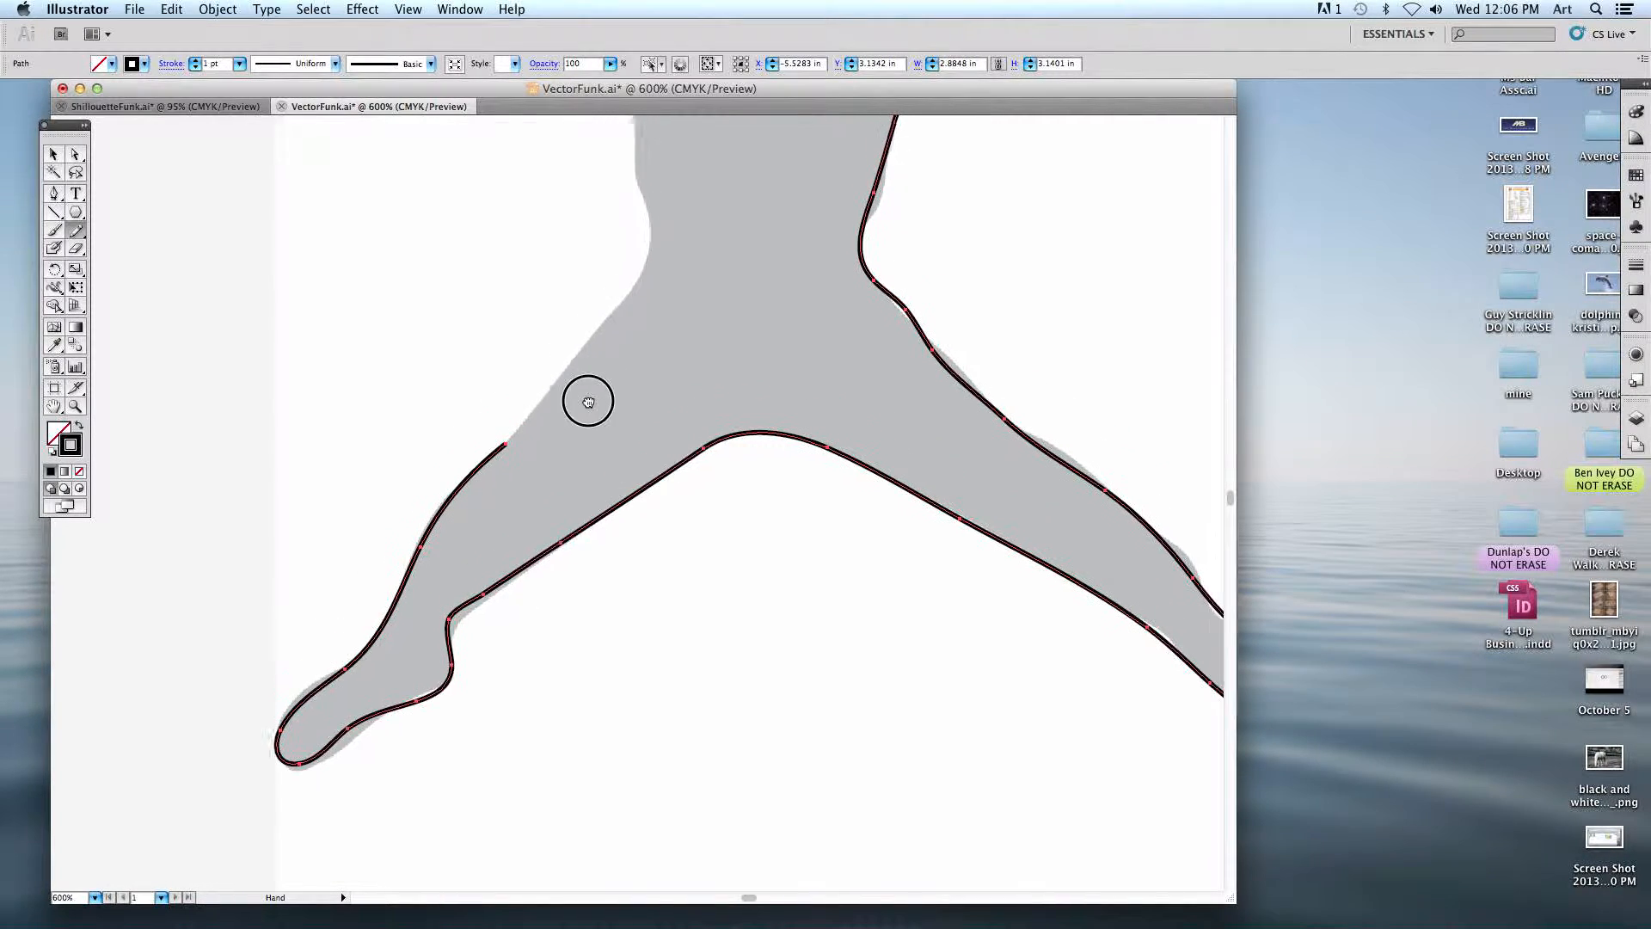
{"action": "mouse_move", "coordinate": [436, 613]}
{"action": "left_mouse_down"}
{"action": "mouse_move", "coordinate": [566, 450]}
{"action": "mouse_move", "coordinate": [557, 271]}
{"action": "left_mouse_up"}
{"action": "scroll", "coordinate": [584, 251], "scroll_direction": "up", "scroll_amount": 5}
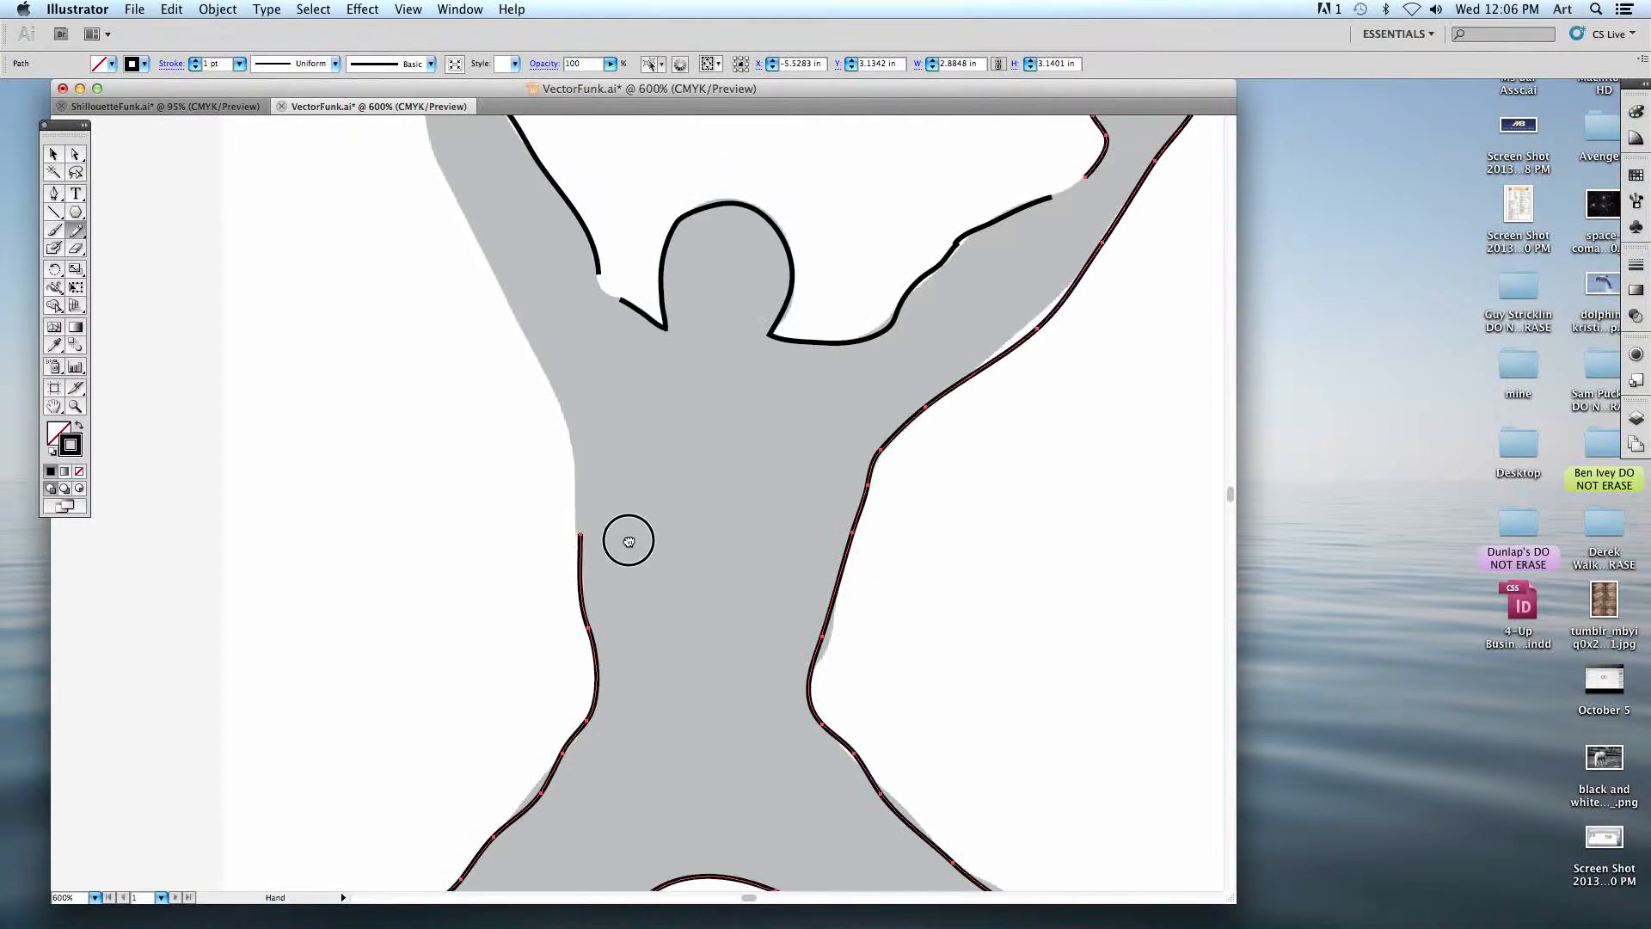
- Trace the remaining left side of the torso, the outer left arm and the fingers up to the thumb tip
{"action": "mouse_move", "coordinate": [581, 573]}
{"action": "left_mouse_down"}
{"action": "mouse_move", "coordinate": [562, 461]}
{"action": "mouse_move", "coordinate": [451, 244]}
{"action": "left_mouse_up"}
{"action": "key", "text": "space"}
{"action": "mouse_move", "coordinate": [528, 331]}
{"action": "left_mouse_down"}
{"action": "mouse_move", "coordinate": [592, 534]}
{"action": "mouse_move", "coordinate": [524, 487]}
{"action": "mouse_move", "coordinate": [438, 283]}
{"action": "mouse_move", "coordinate": [453, 302]}
{"action": "mouse_move", "coordinate": [468, 232]}
{"action": "mouse_move", "coordinate": [488, 237]}
{"action": "mouse_move", "coordinate": [498, 276]}
{"action": "mouse_move", "coordinate": [544, 269]}
{"action": "left_mouse_up"}
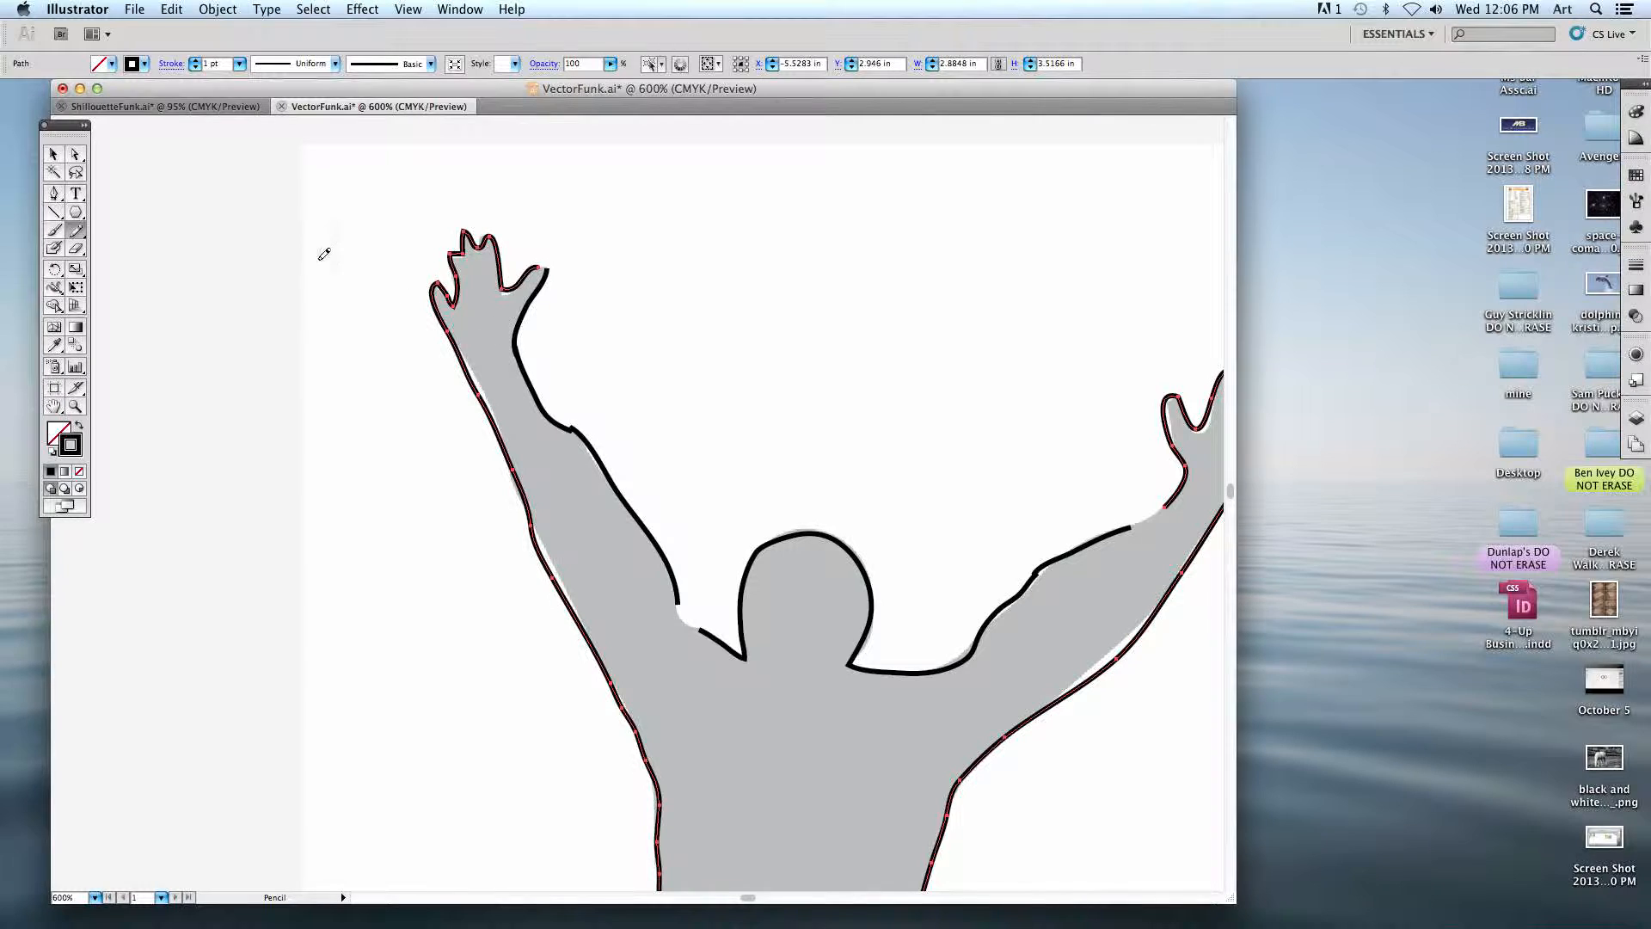
- Select the two outline paths that meet at the left hand's thumb and close the gap between them with Join
{"action": "left_click", "coordinate": [53, 155]}
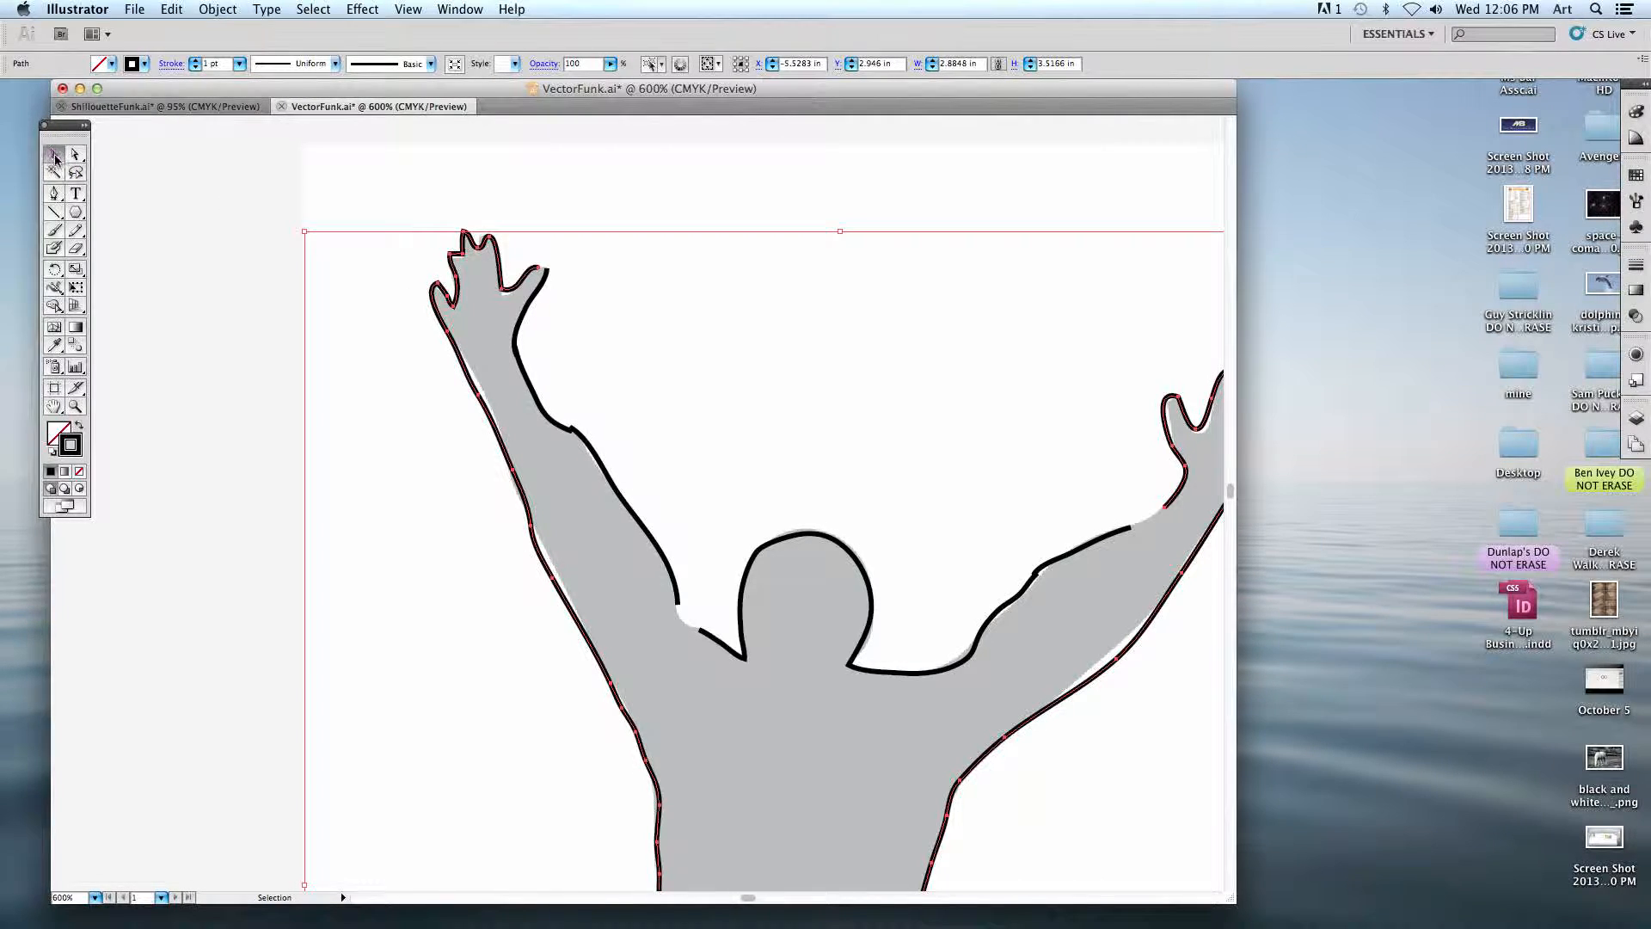
{"action": "mouse_move", "coordinate": [431, 220]}
{"action": "left_mouse_down"}
{"action": "mouse_move", "coordinate": [482, 280]}
{"action": "mouse_move", "coordinate": [428, 215]}
{"action": "left_mouse_up"}
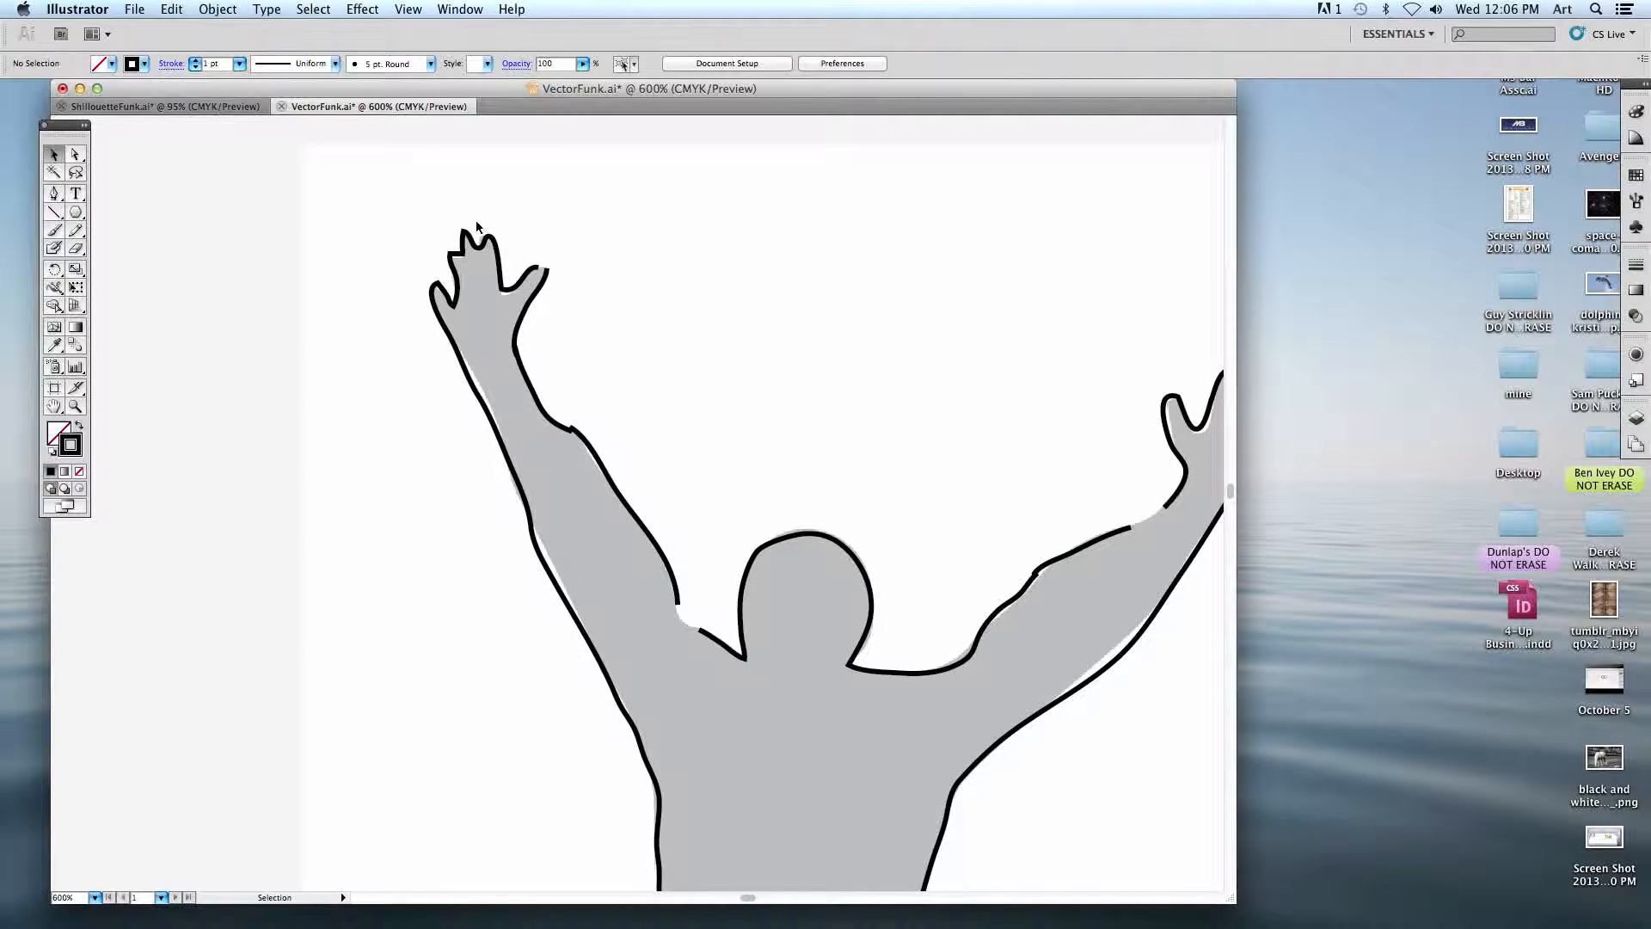
{"action": "left_click_drag", "start_coordinate": [430, 203], "coordinate": [578, 340]}
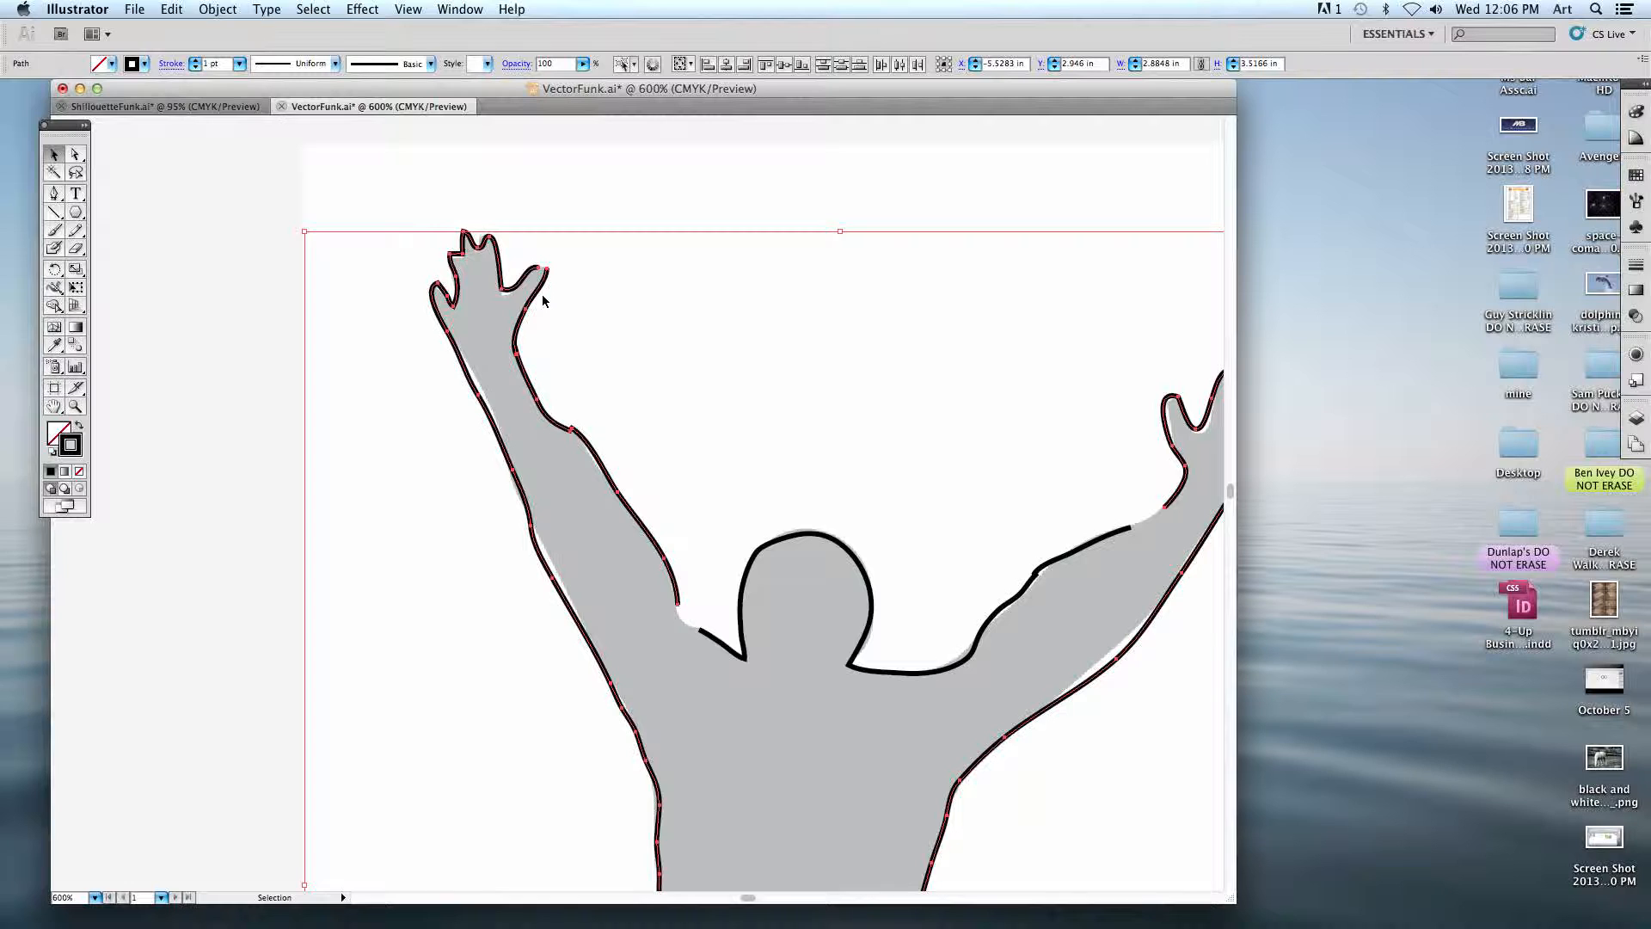
{"action": "key", "text": "super+equal"}
{"action": "key", "text": "super+equal"}
{"action": "key", "text": "space"}
{"action": "left_click_drag", "start_coordinate": [553, 320], "coordinate": [579, 653]}
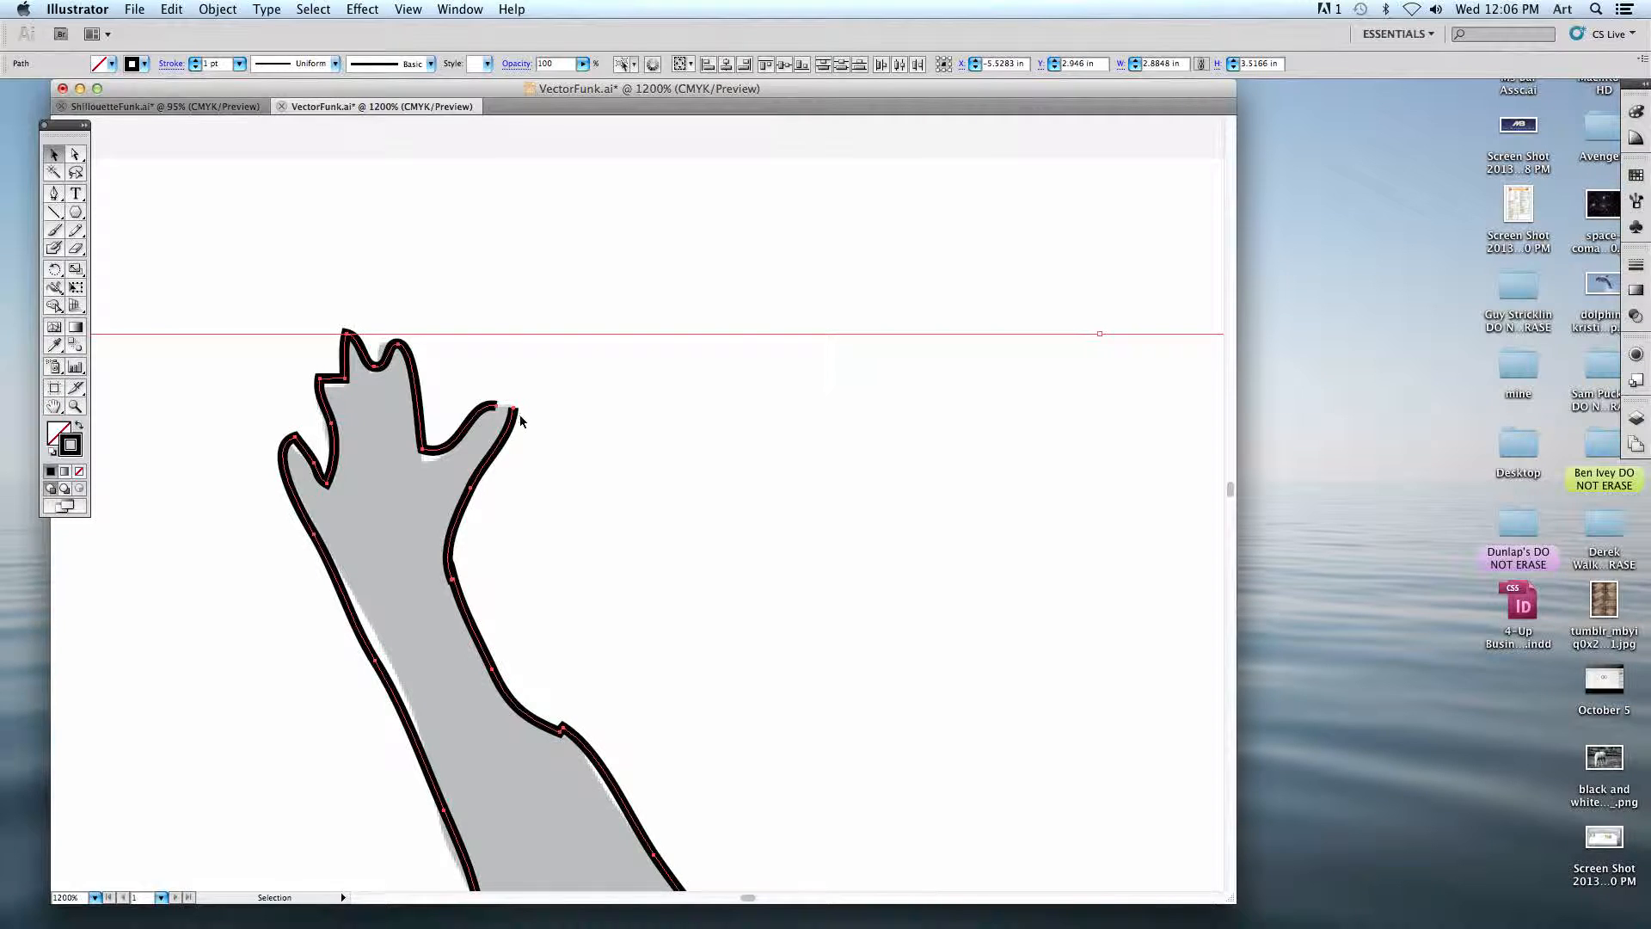
{"action": "left_click", "coordinate": [217, 10]}
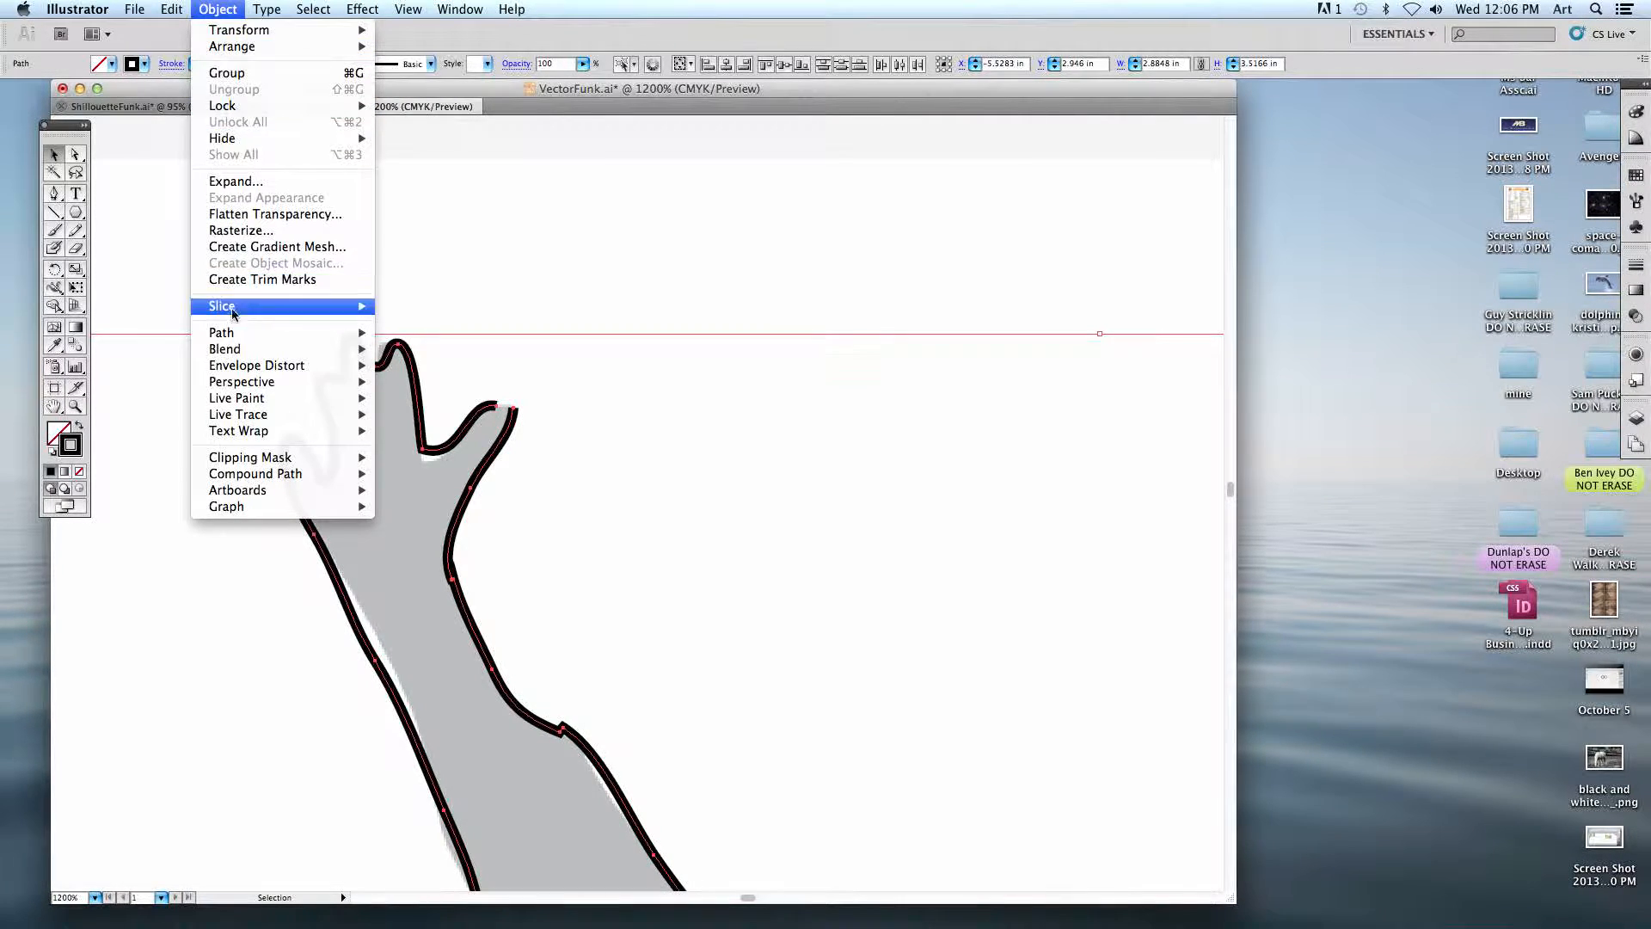
{"action": "mouse_move", "coordinate": [232, 336]}
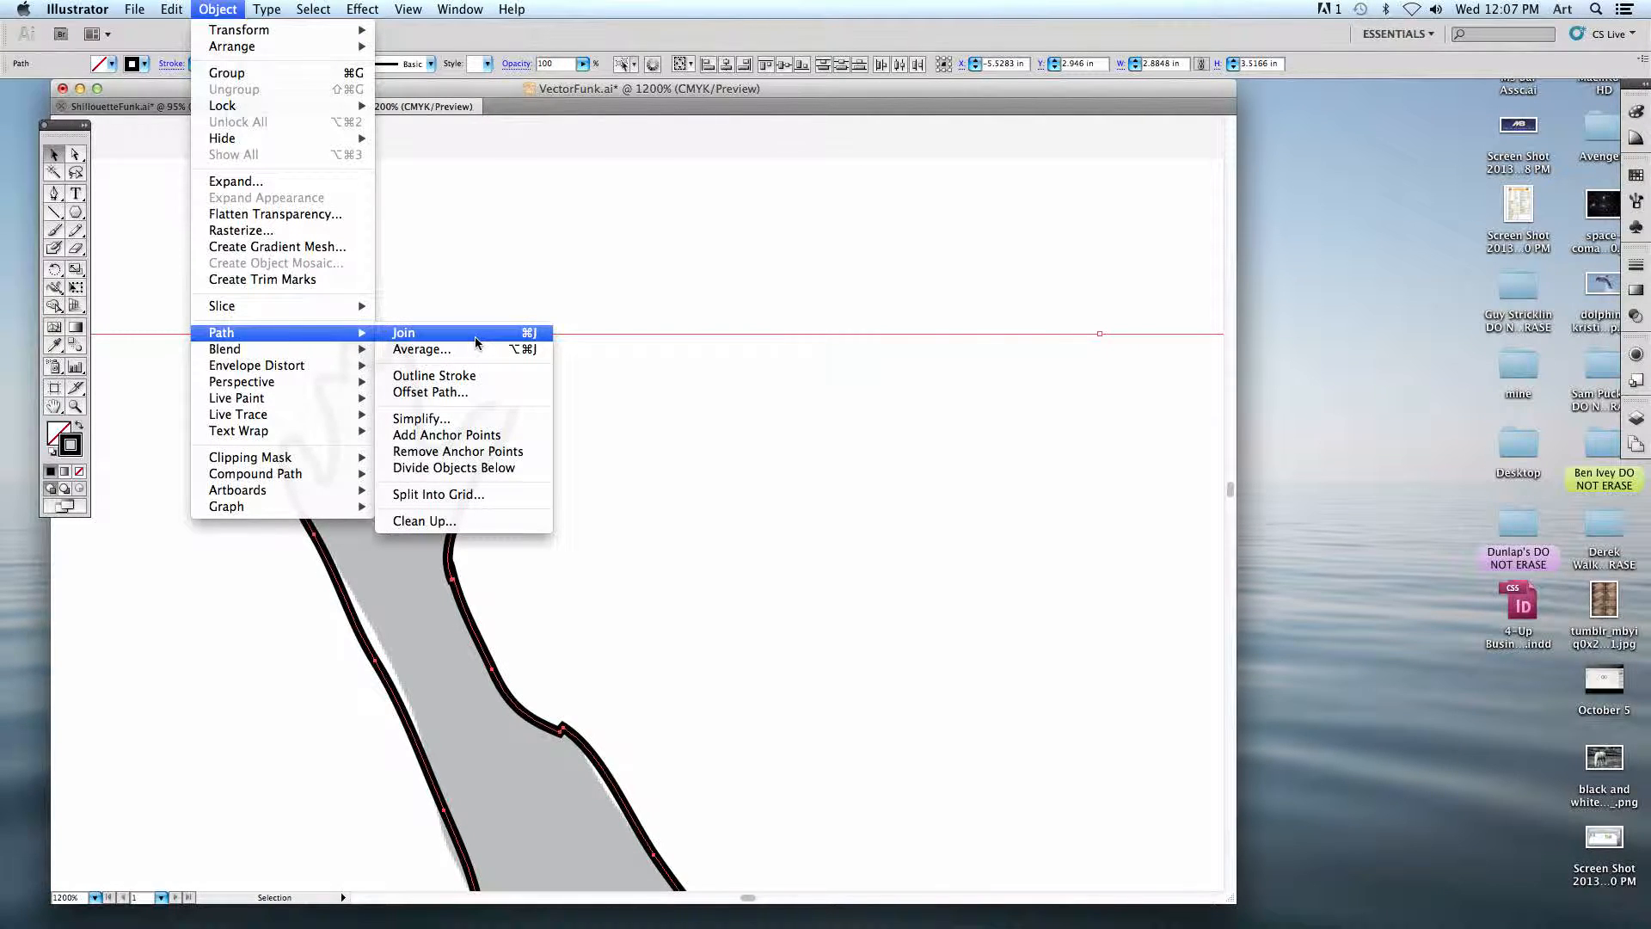
{"action": "left_click", "coordinate": [526, 337]}
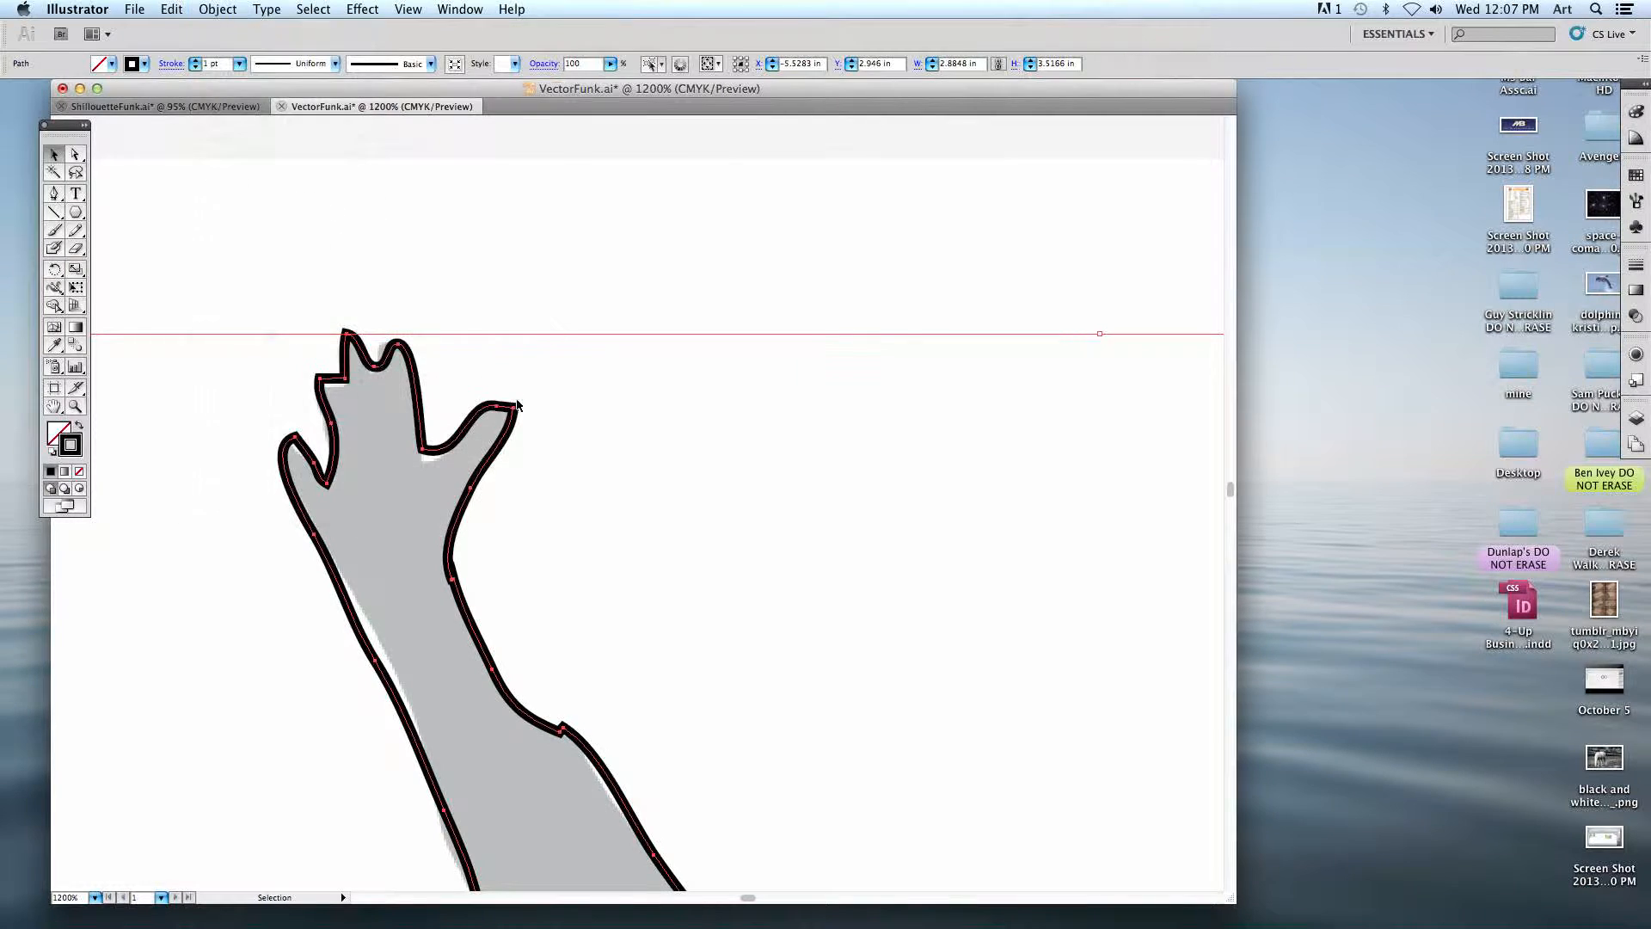
- Select the two outline paths that end at the left shoulder and close the gap between them with Join
{"action": "left_click", "coordinate": [569, 465]}
{"action": "scroll", "coordinate": [616, 564], "scroll_direction": "down", "scroll_amount": 10}
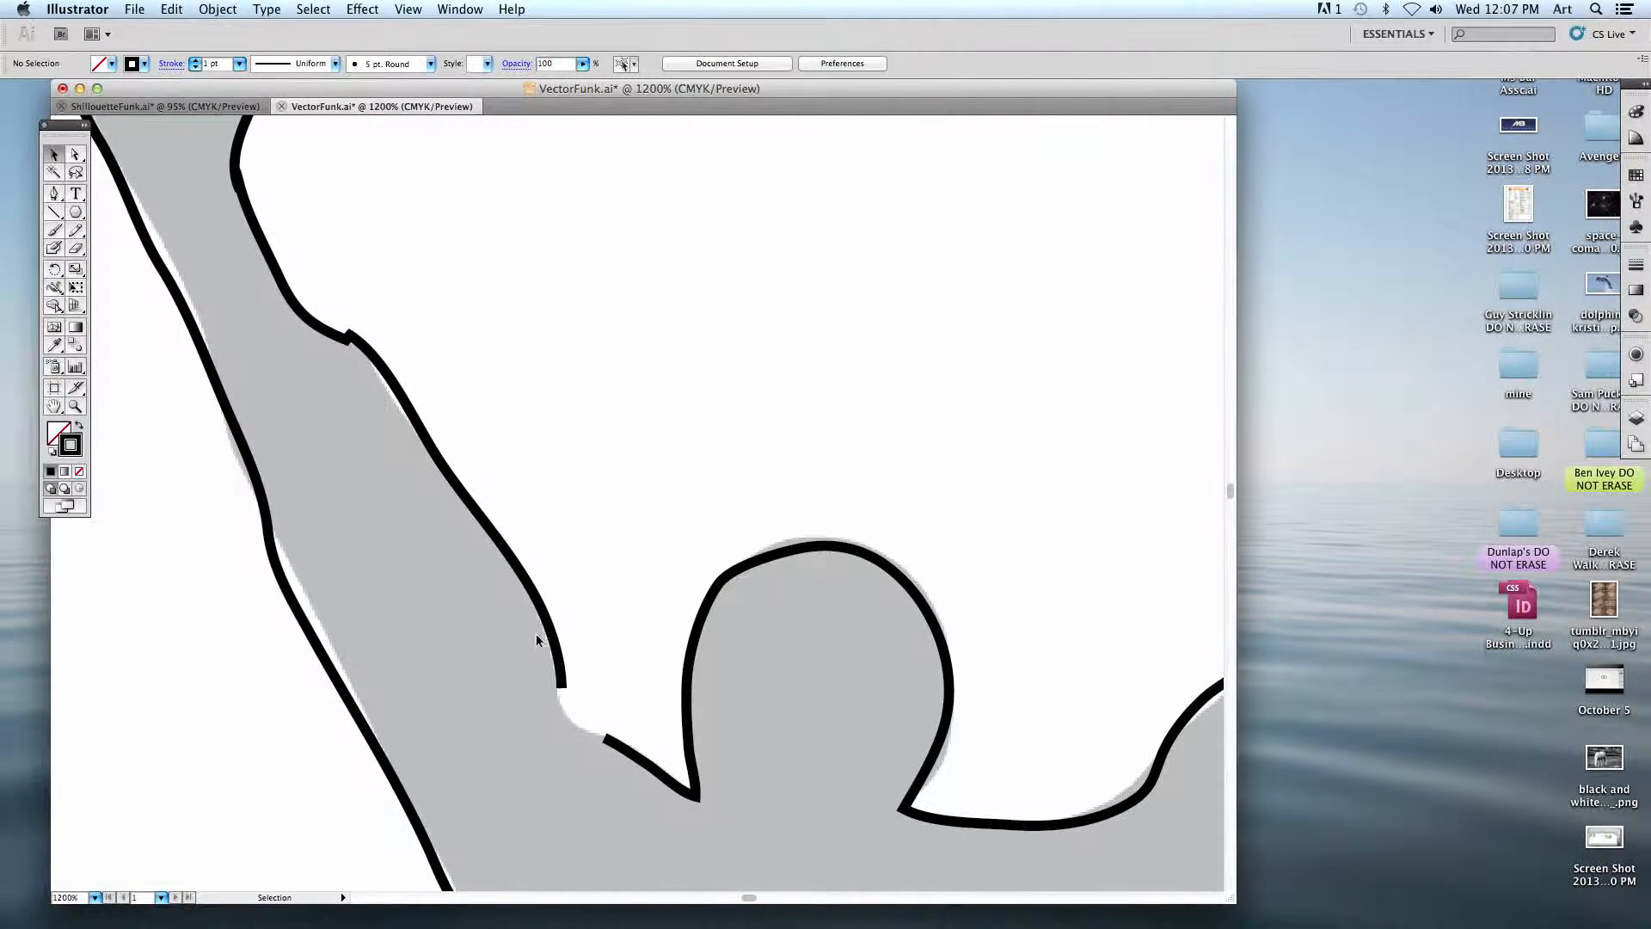
{"action": "left_click", "coordinate": [520, 646]}
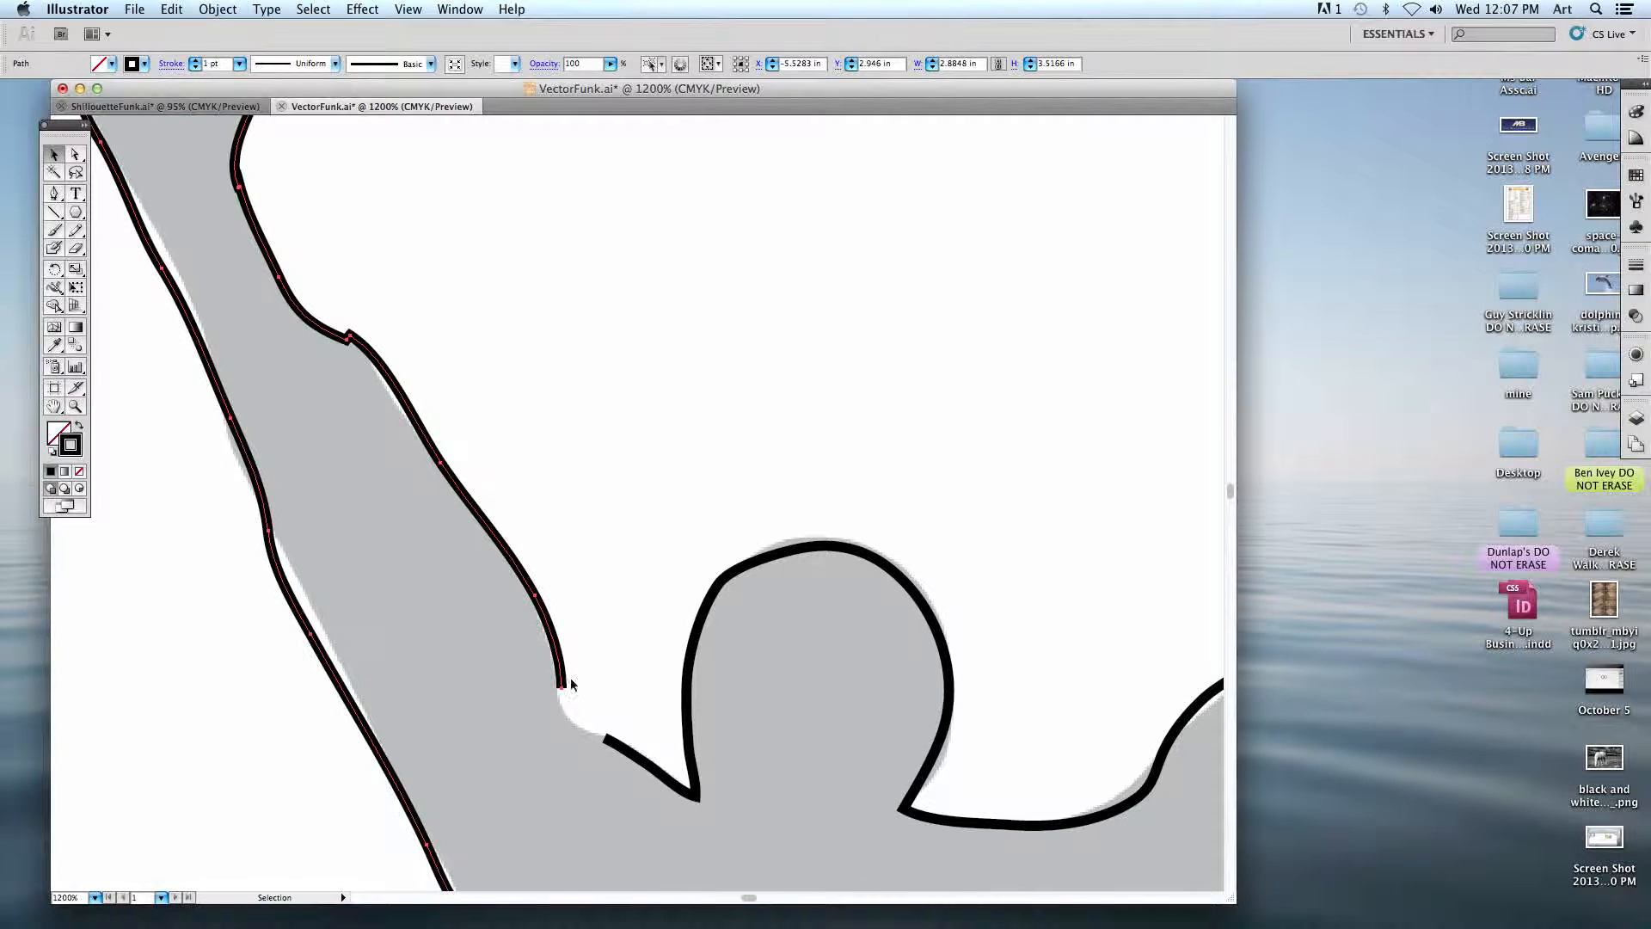
{"action": "left_click_drag", "start_coordinate": [521, 664], "coordinate": [637, 771]}
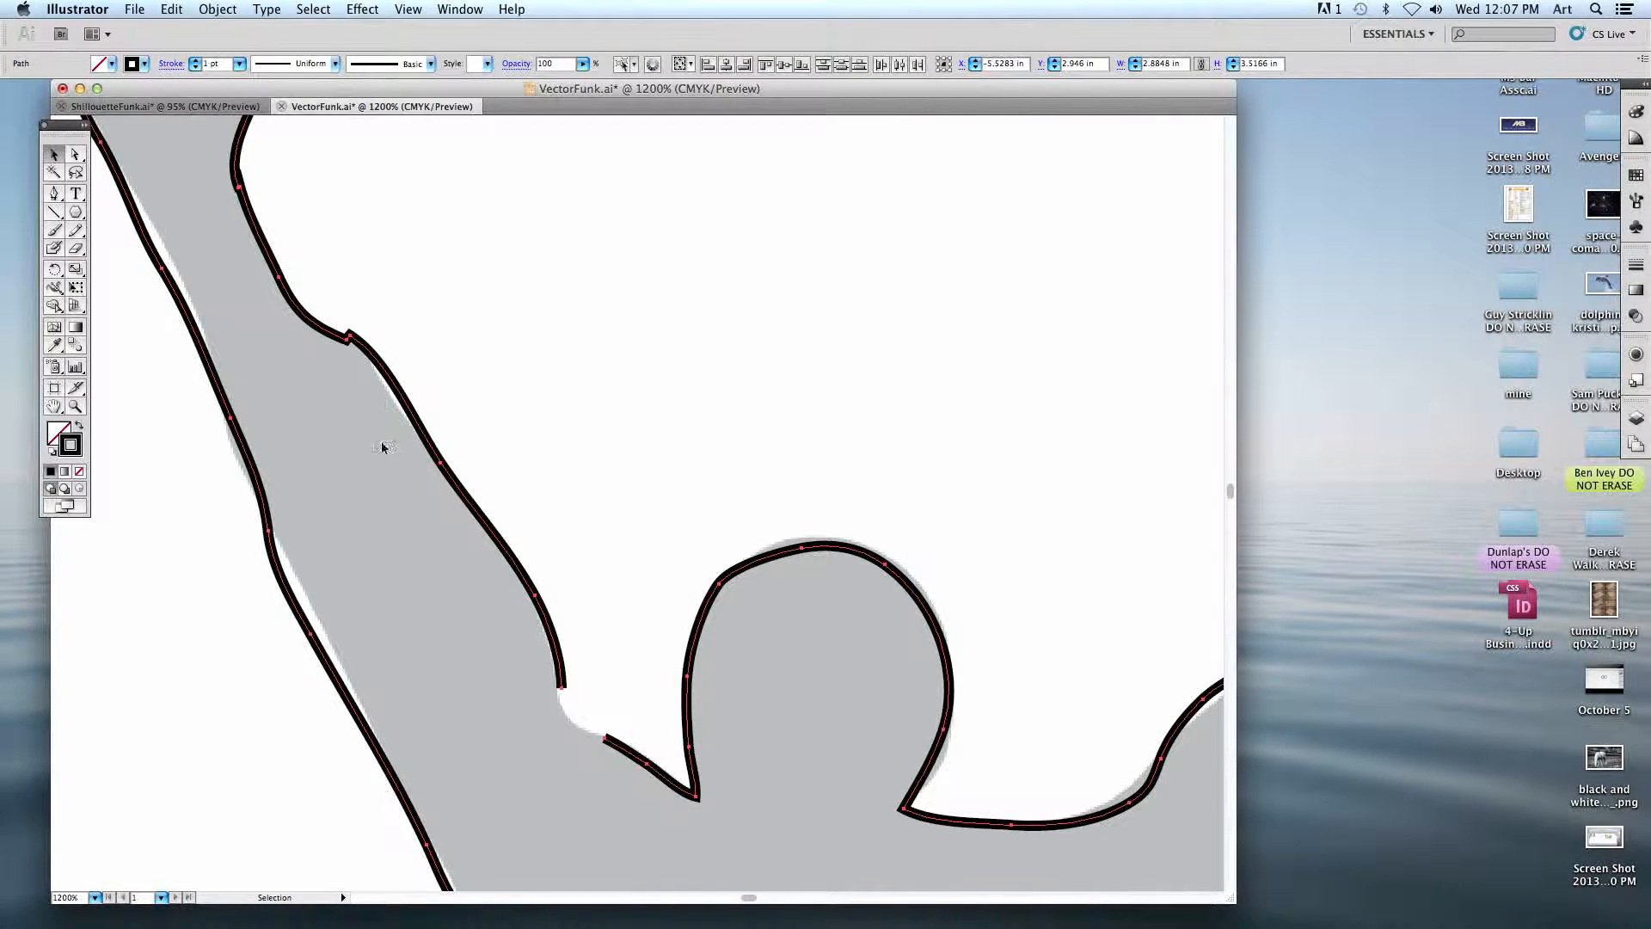
{"action": "key", "text": "super+j"}
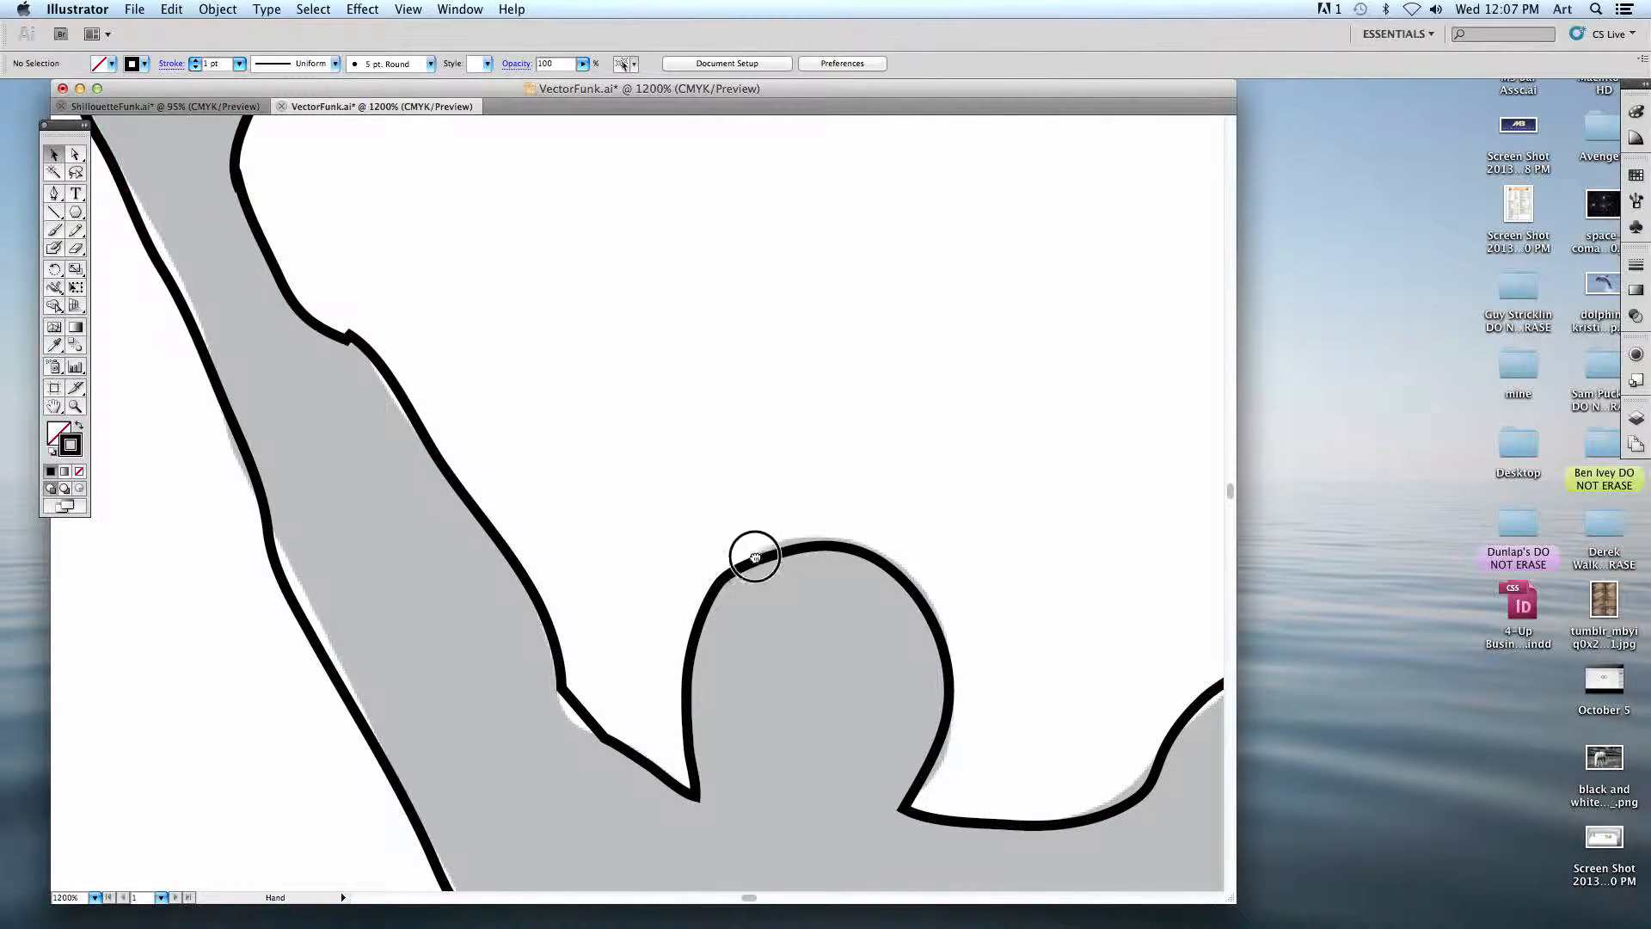
- Join the open ends of the selected outline at the right wrist to close the figure's path
{"action": "left_click_drag", "start_coordinate": [756, 553], "coordinate": [657, 527]}
{"action": "left_click_drag", "start_coordinate": [895, 492], "coordinate": [446, 678]}
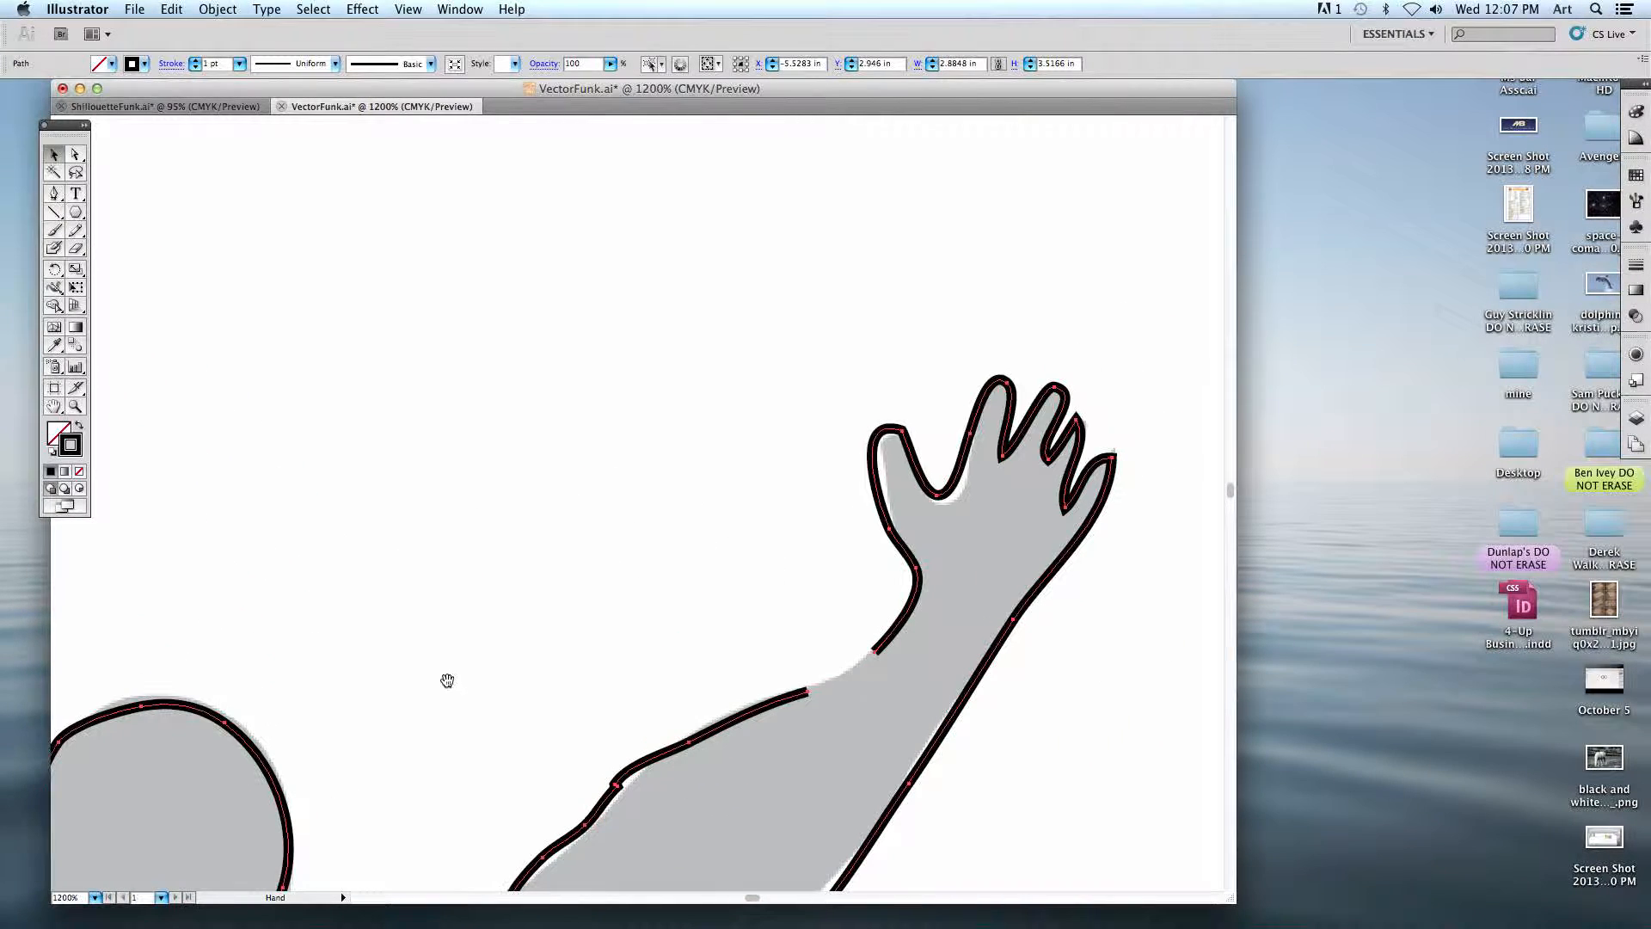
{"action": "left_click_drag", "start_coordinate": [768, 641], "coordinate": [808, 563]}
{"action": "left_click", "coordinate": [217, 9]}
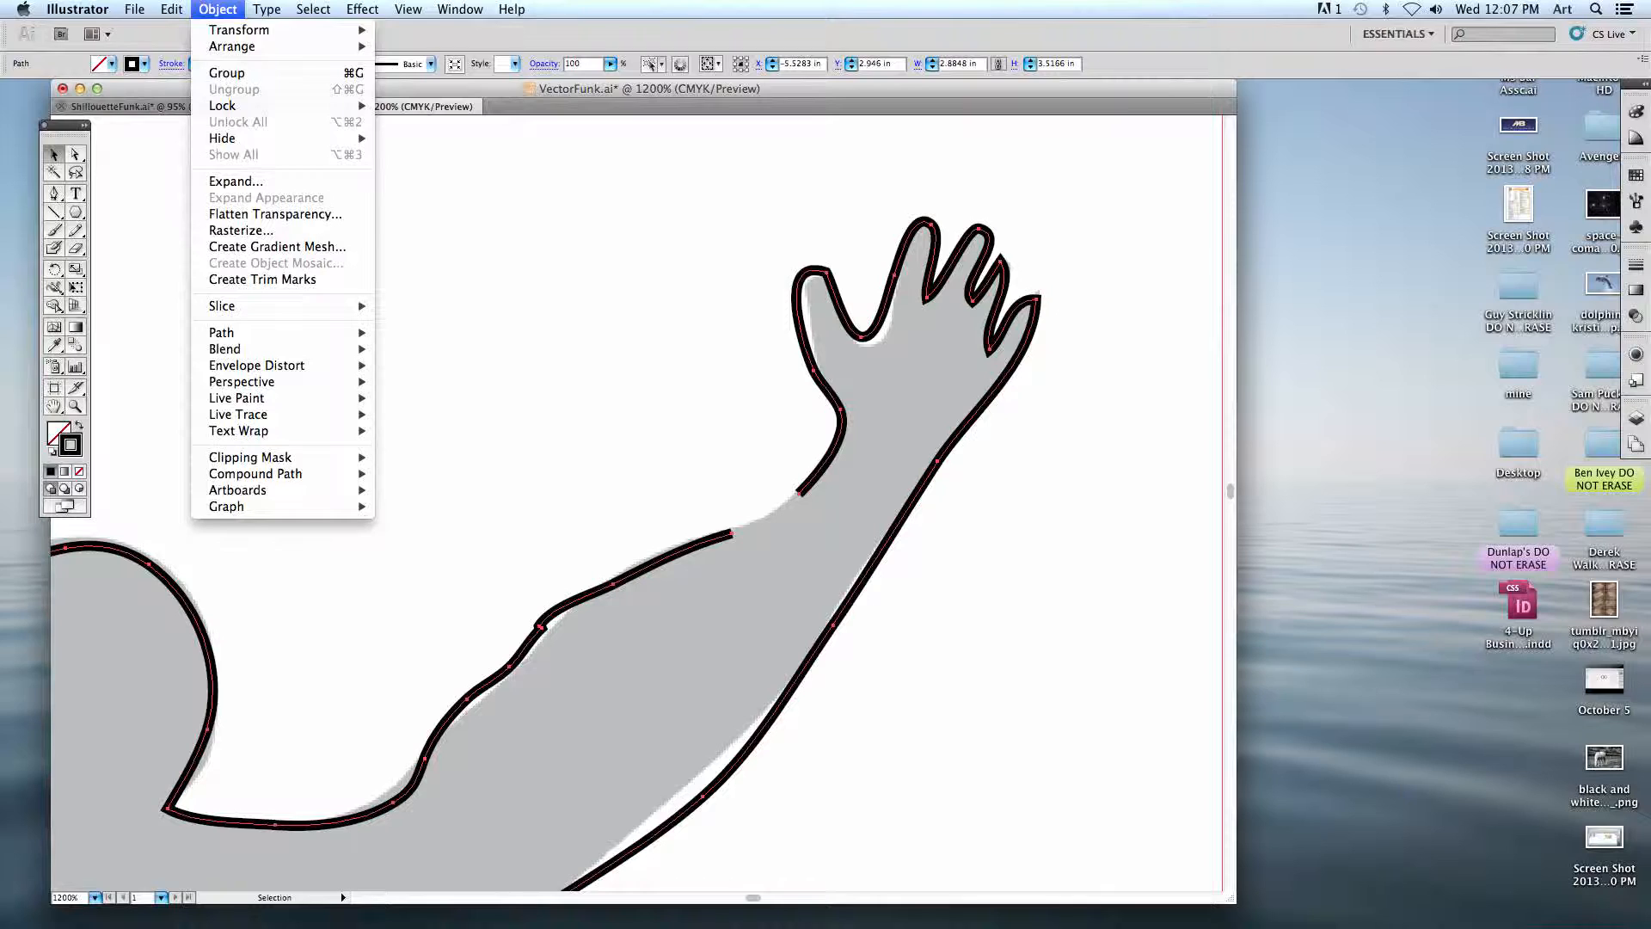
{"action": "left_click", "coordinate": [401, 334]}
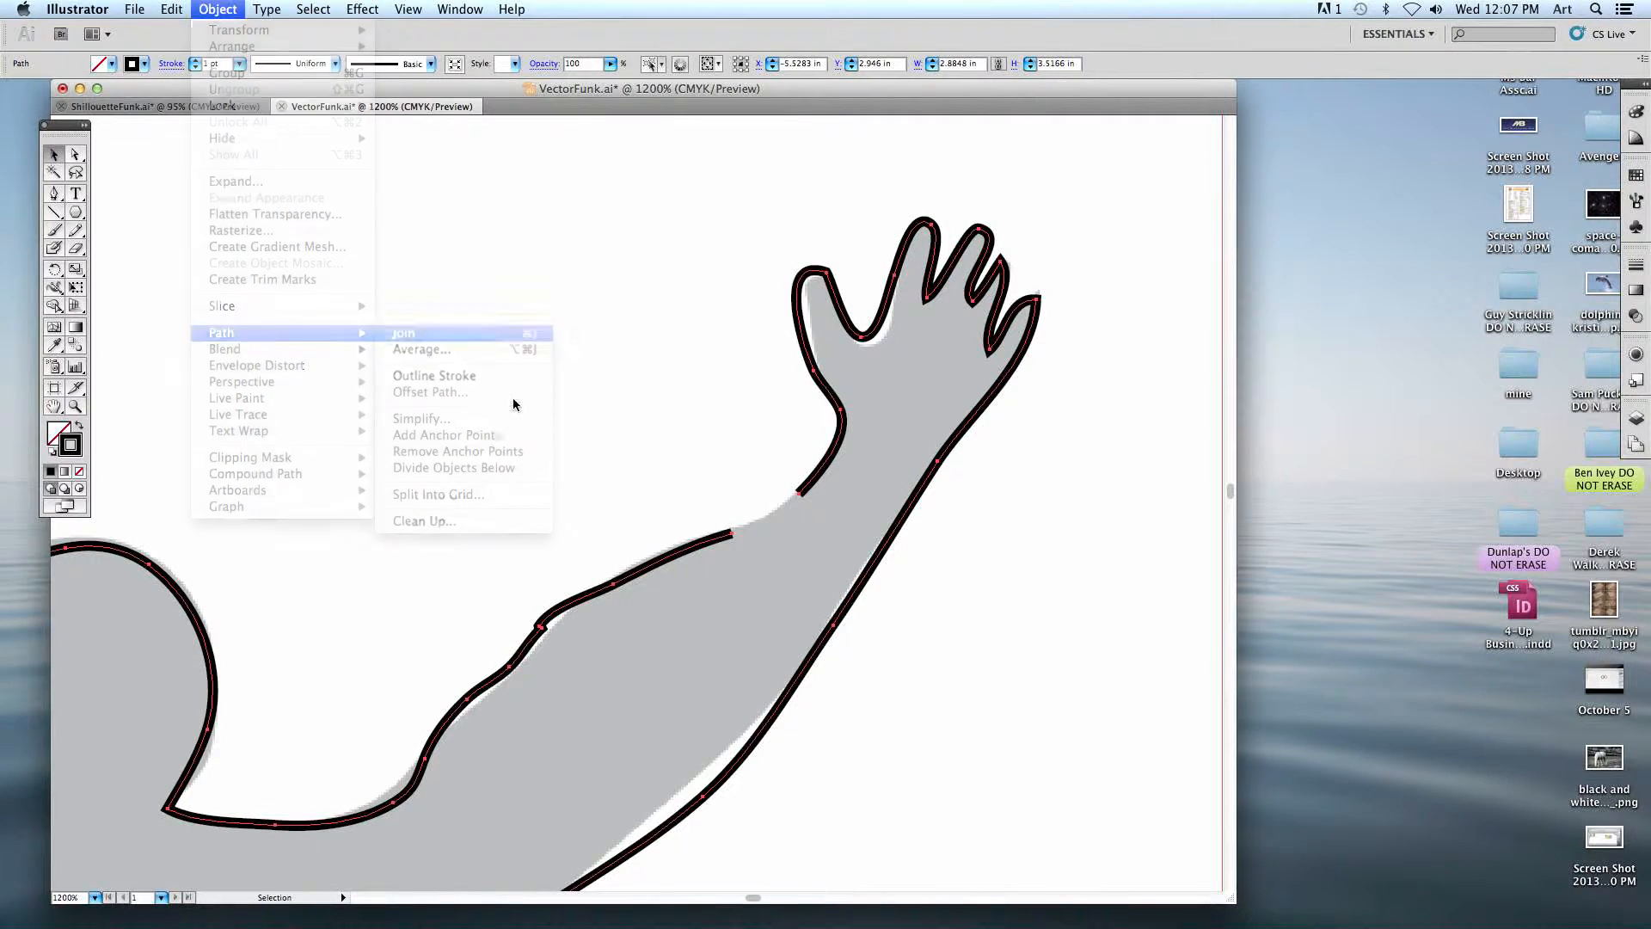
{"action": "left_click", "coordinate": [580, 422]}
- Fill the closed outline of the first jumping figure with red (FF0000)
{"action": "key", "text": "super+minus"}
{"action": "key", "text": "super+minus"}
{"action": "key", "text": "super+minus"}
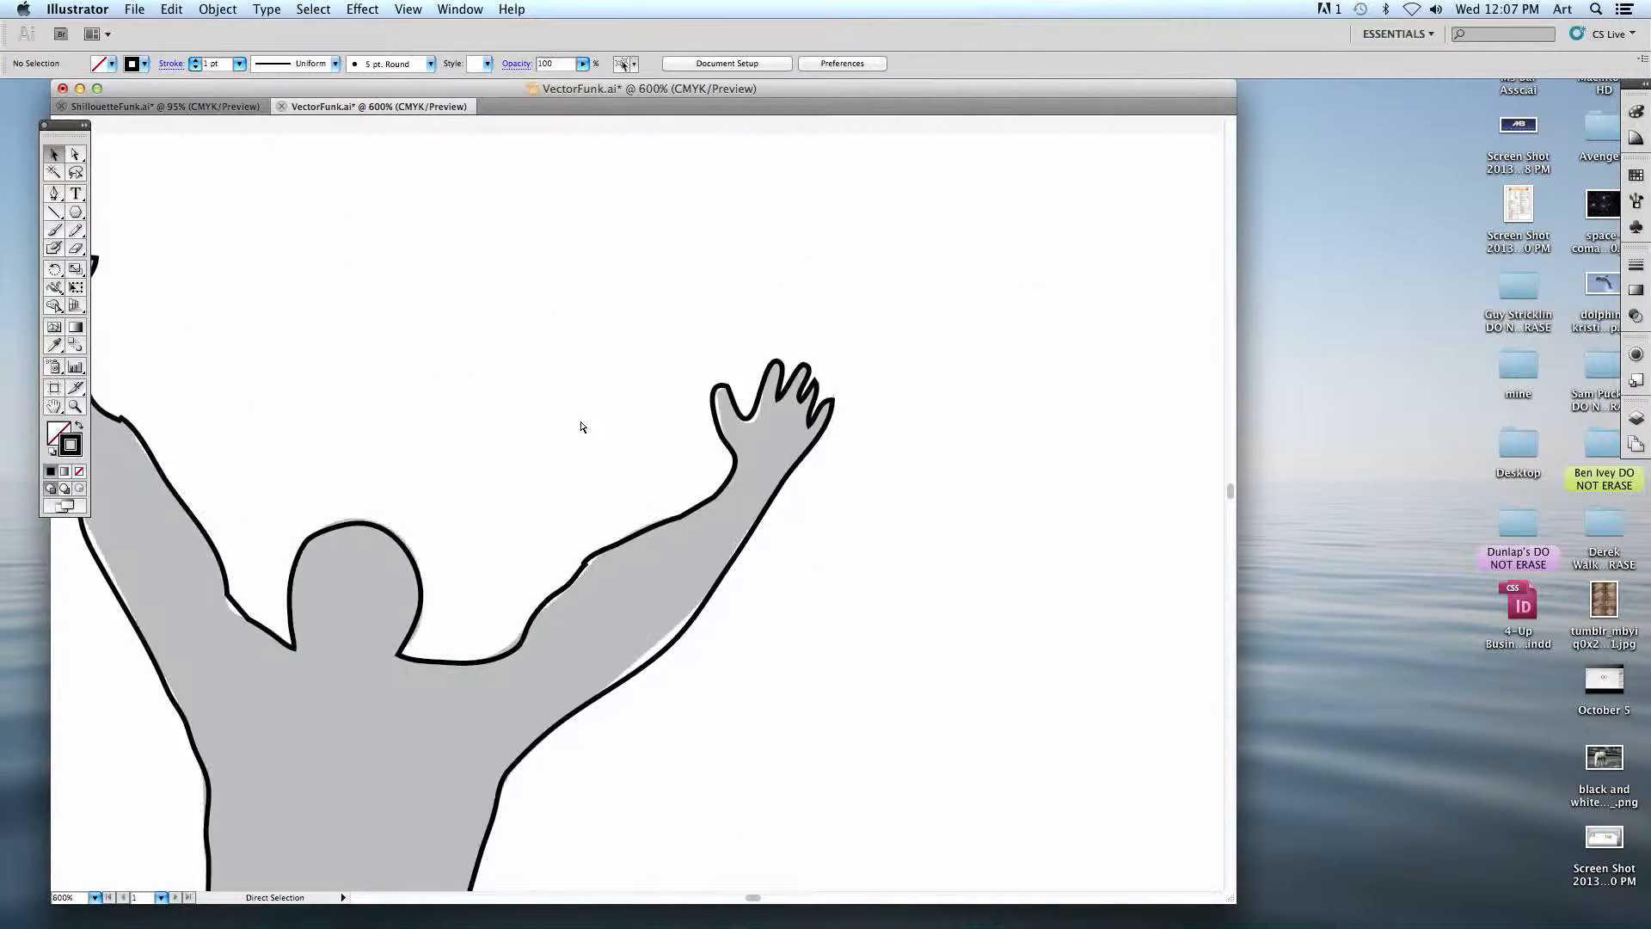
{"action": "key", "text": "space"}
{"action": "left_click_drag", "start_coordinate": [593, 419], "coordinate": [691, 205]}
{"action": "left_click", "coordinate": [670, 416]}
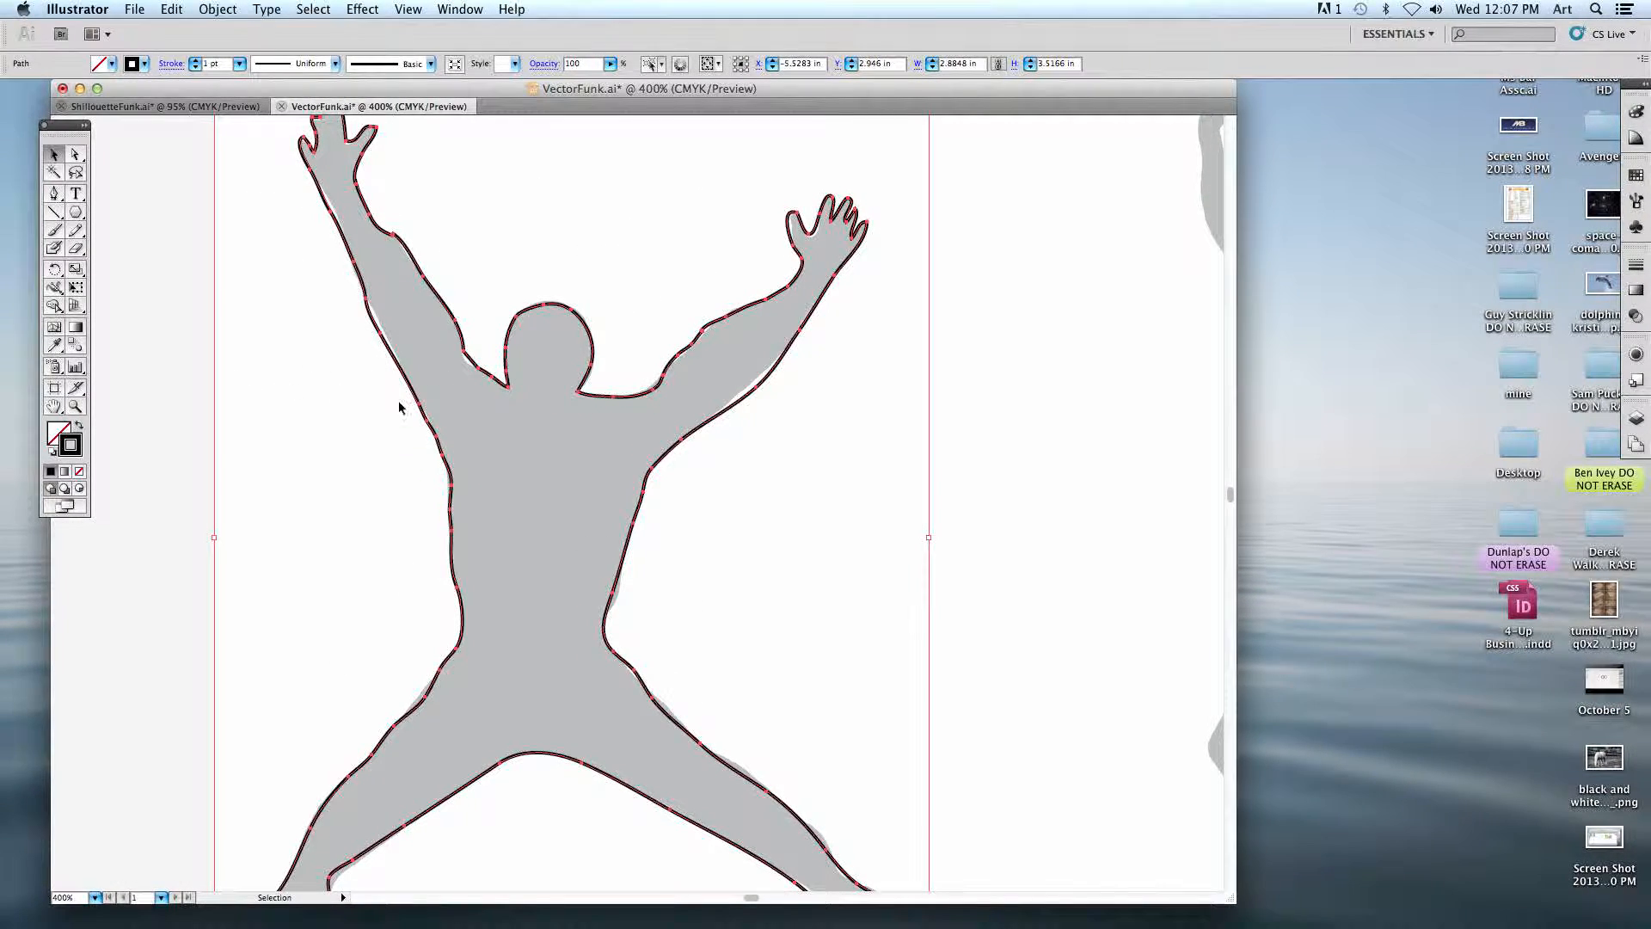
{"action": "left_click", "coordinate": [53, 438]}
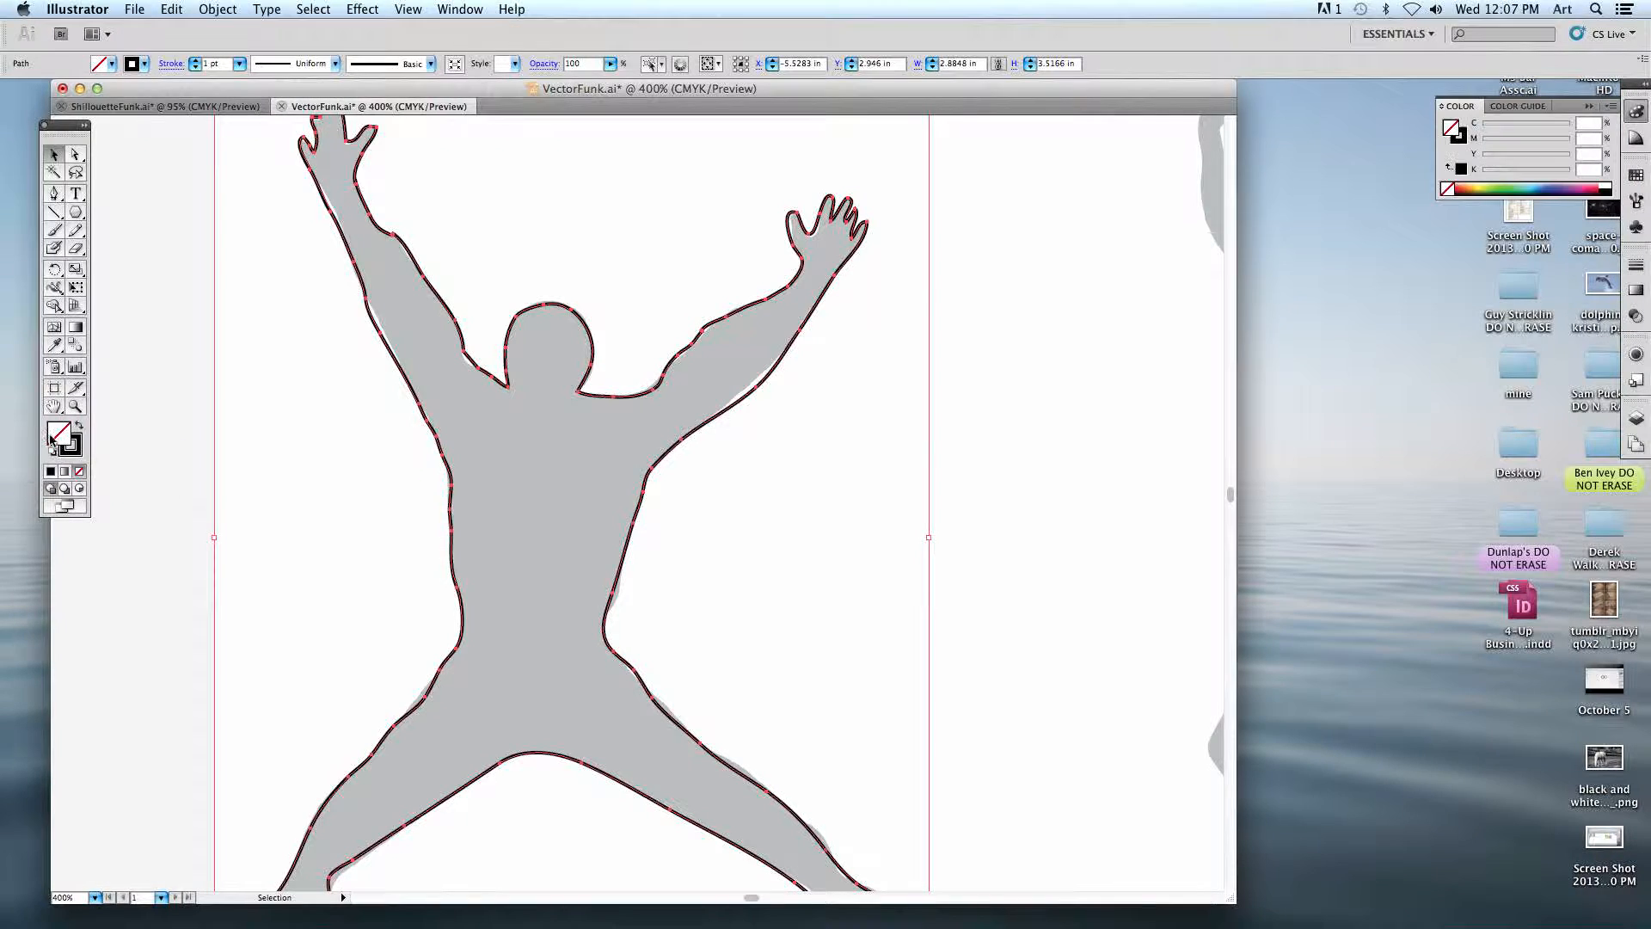
{"action": "double_click", "coordinate": [56, 437]}
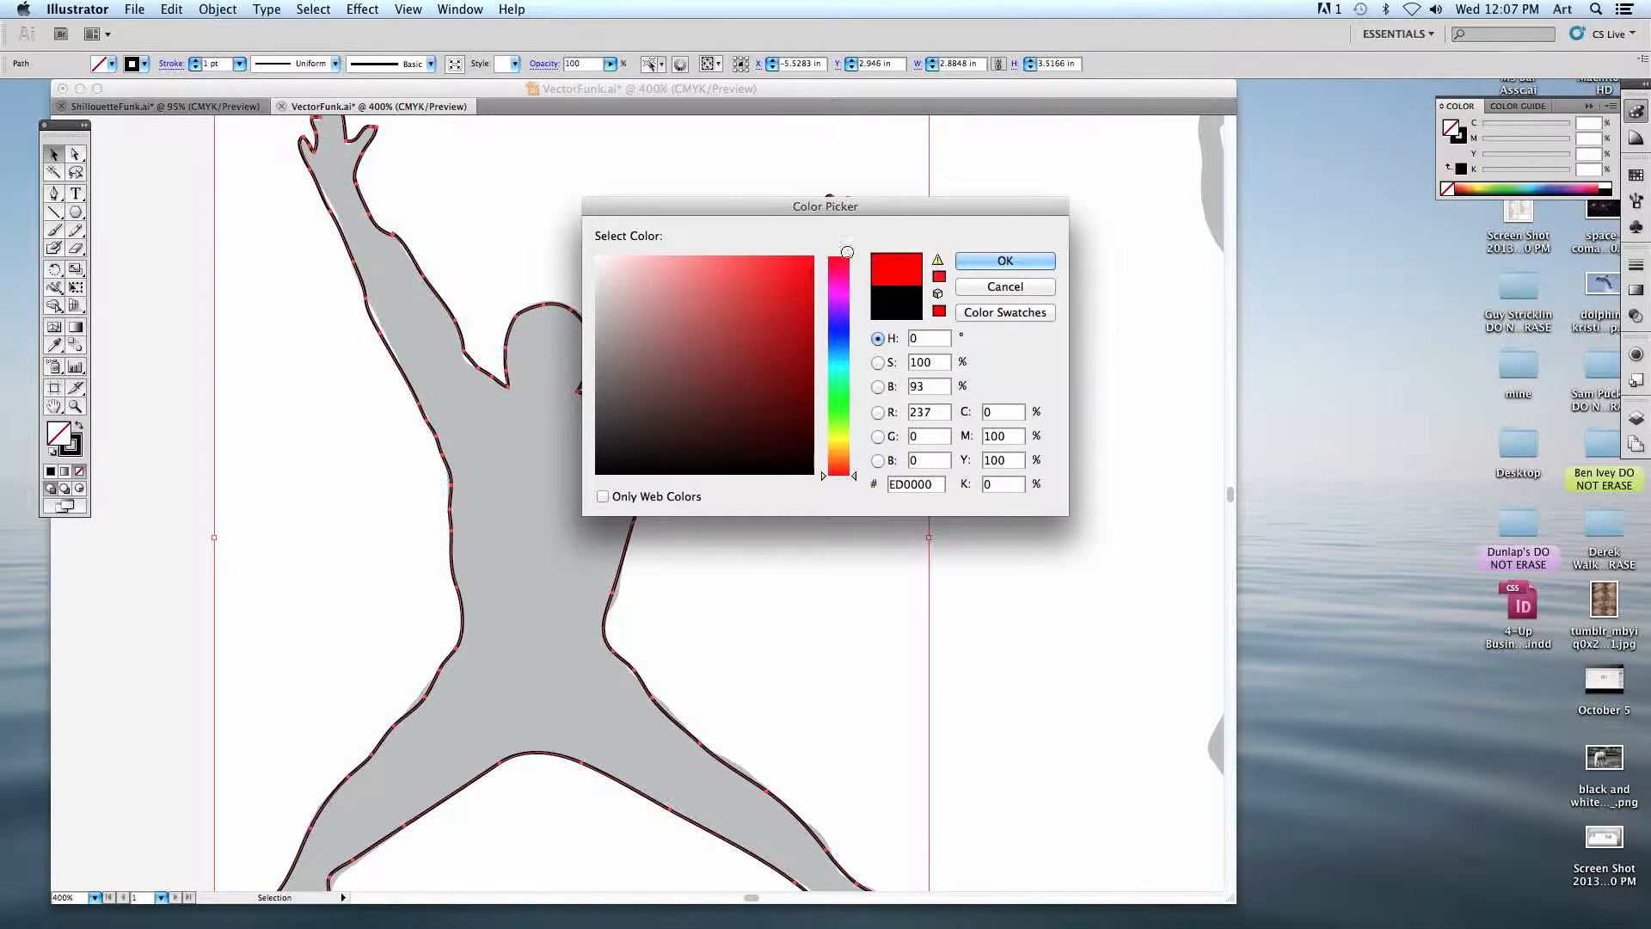
{"action": "left_click", "coordinate": [998, 264]}
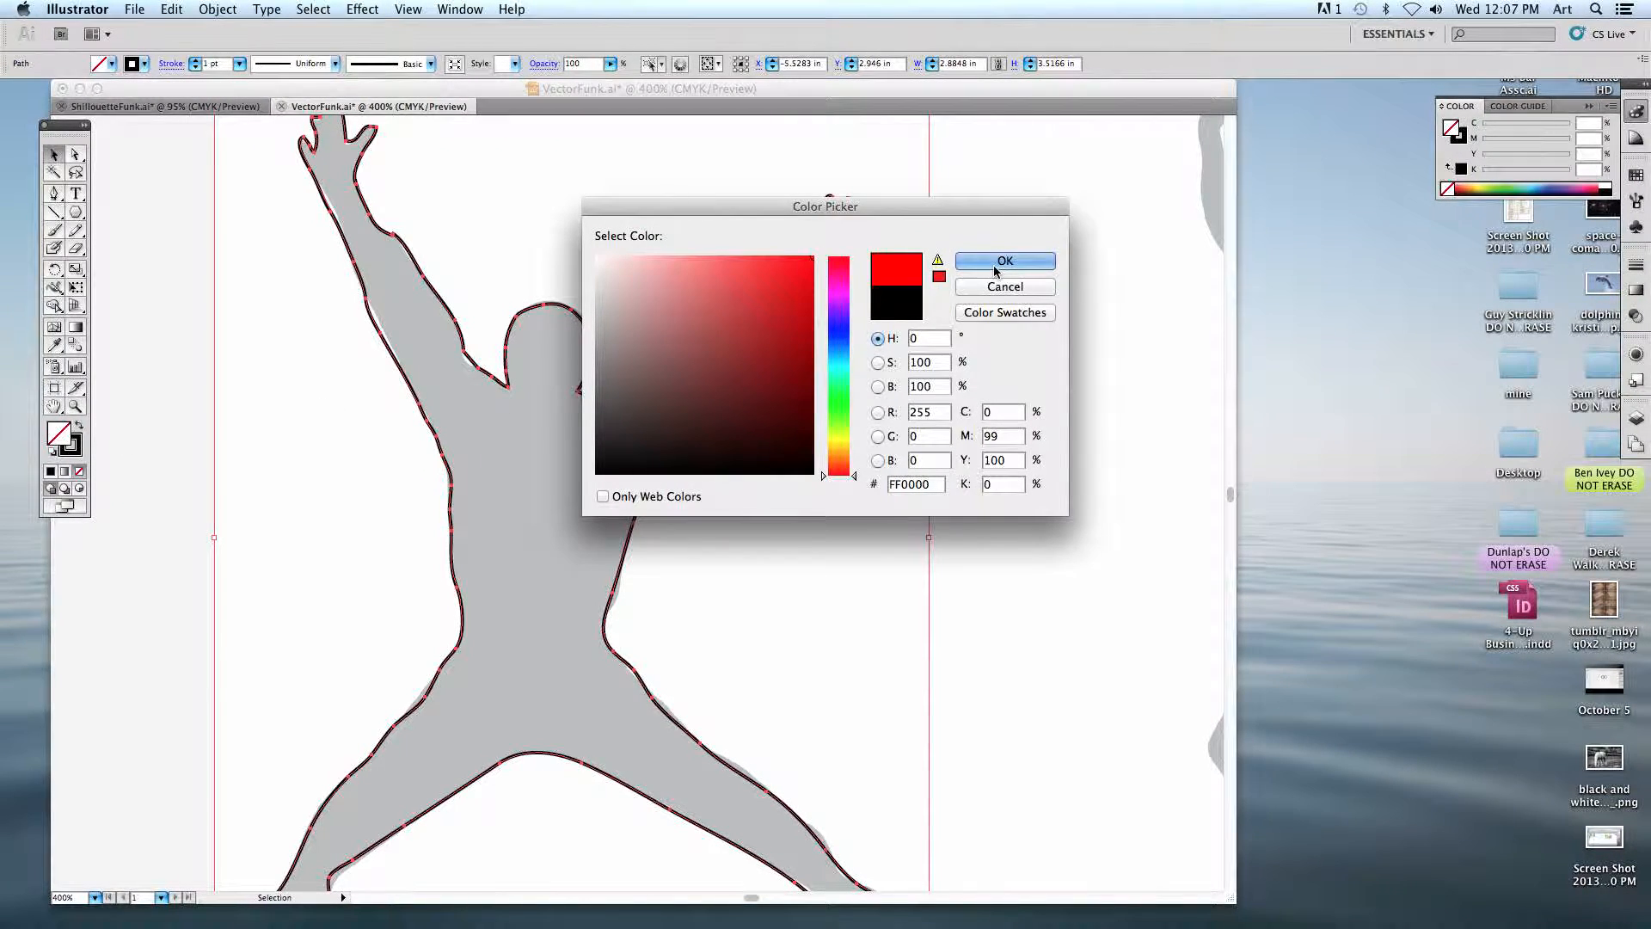
{"action": "left_click", "coordinate": [150, 533]}
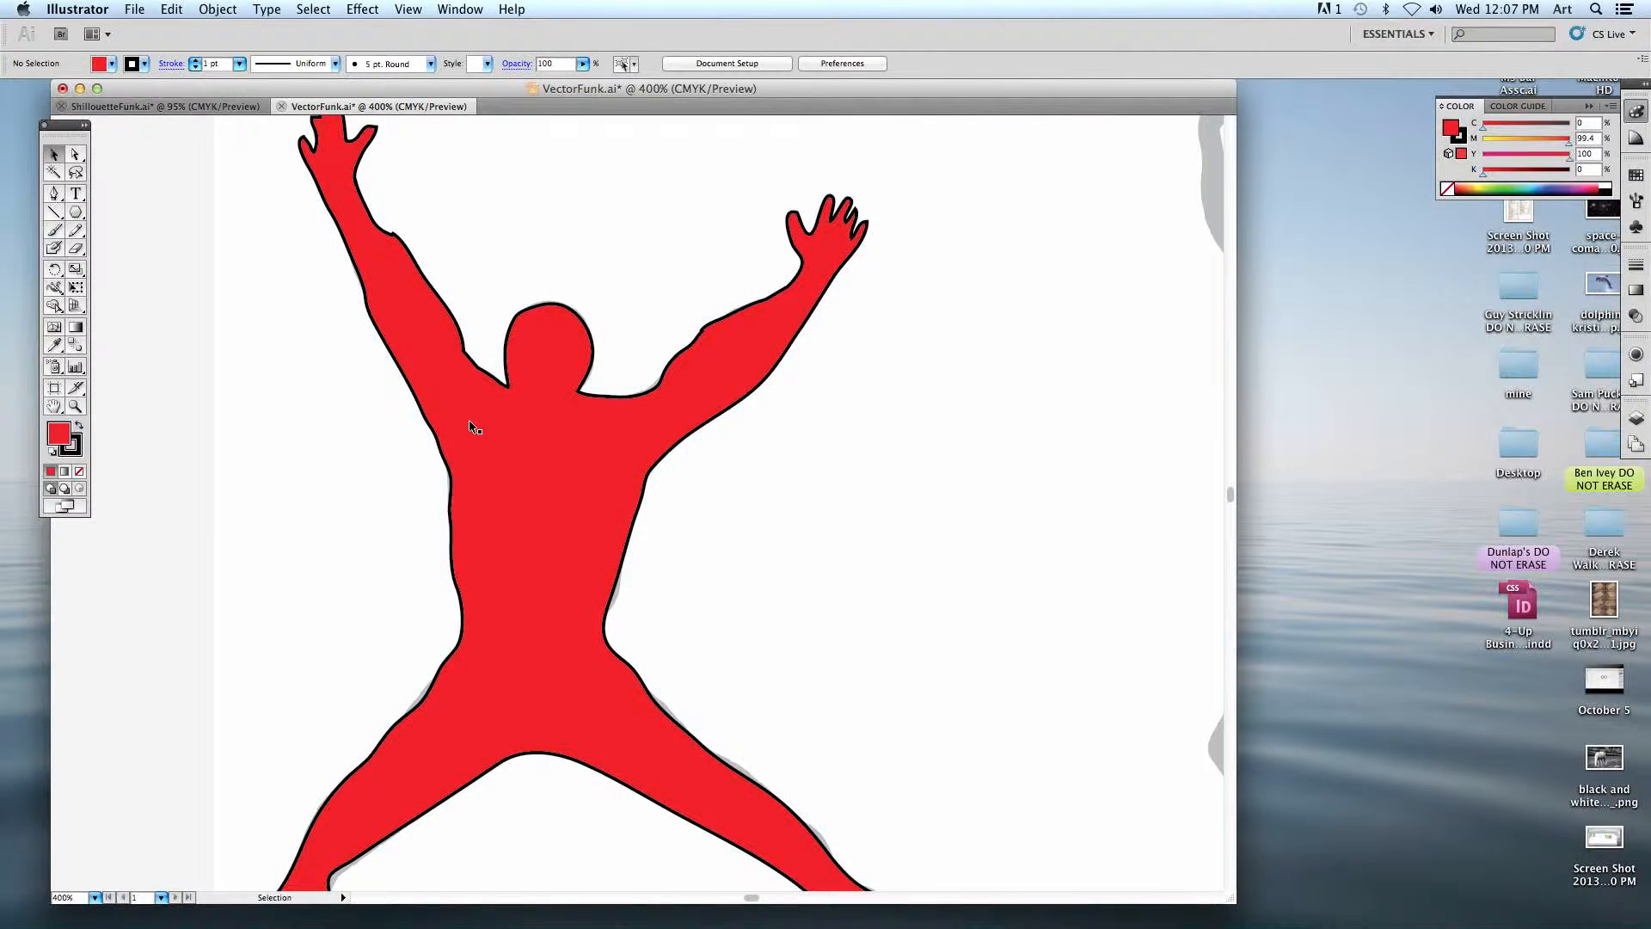
- Set the red figure's stroke to none
{"action": "left_click", "coordinate": [472, 427]}
{"action": "left_click", "coordinate": [76, 449]}
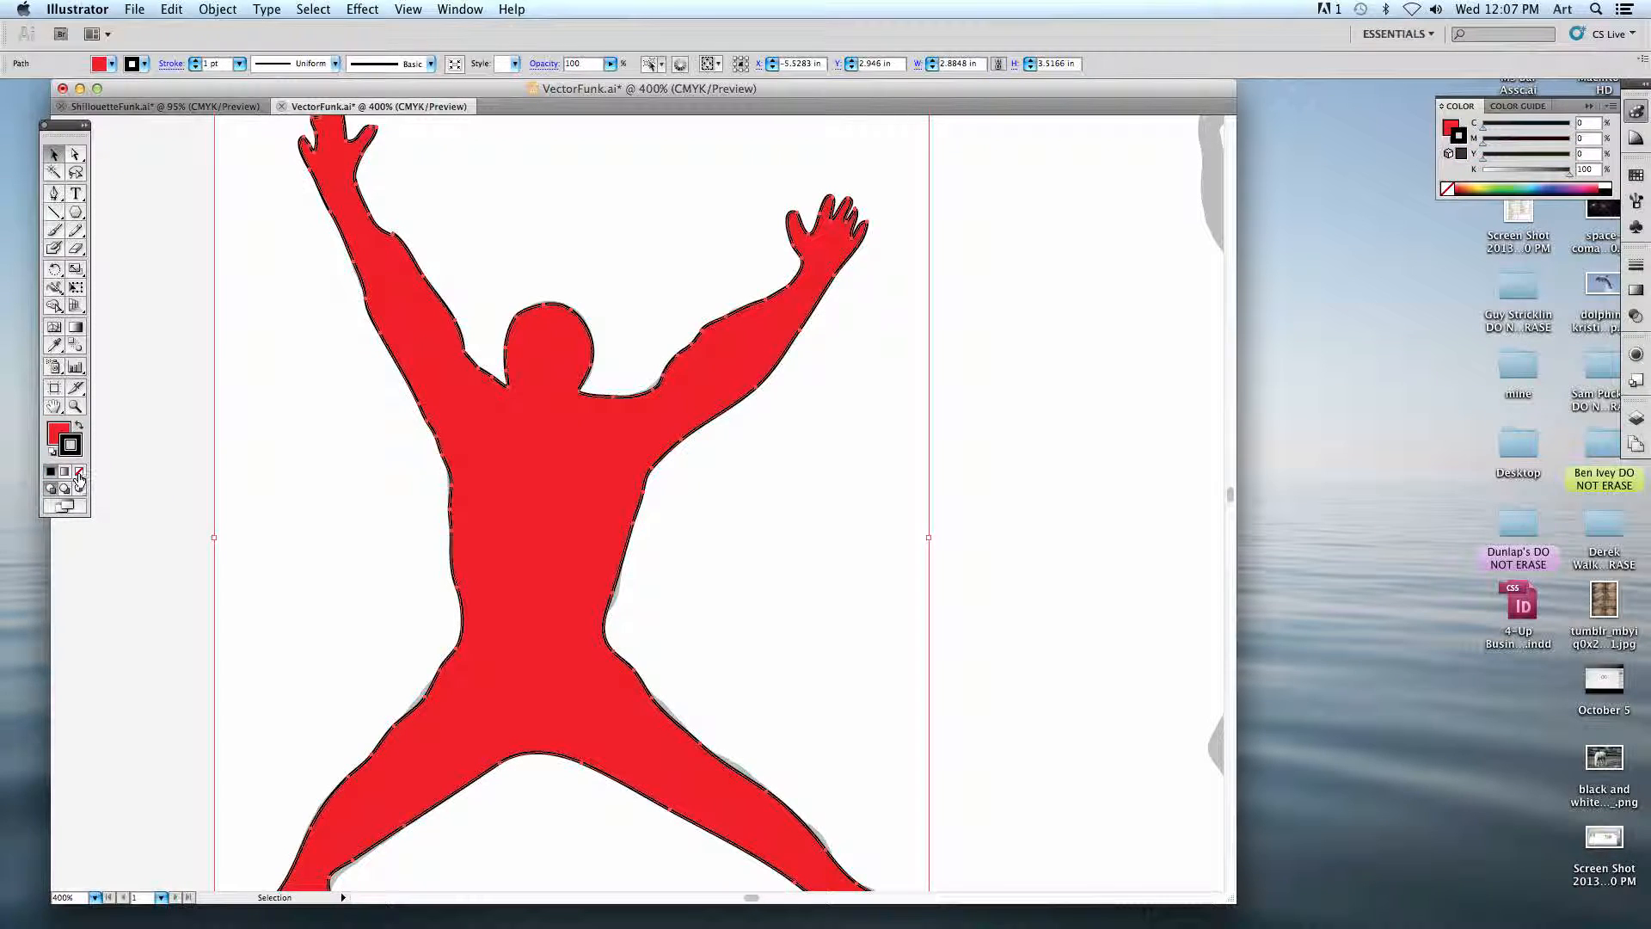
{"action": "left_click", "coordinate": [79, 473]}
{"action": "left_click", "coordinate": [384, 429]}
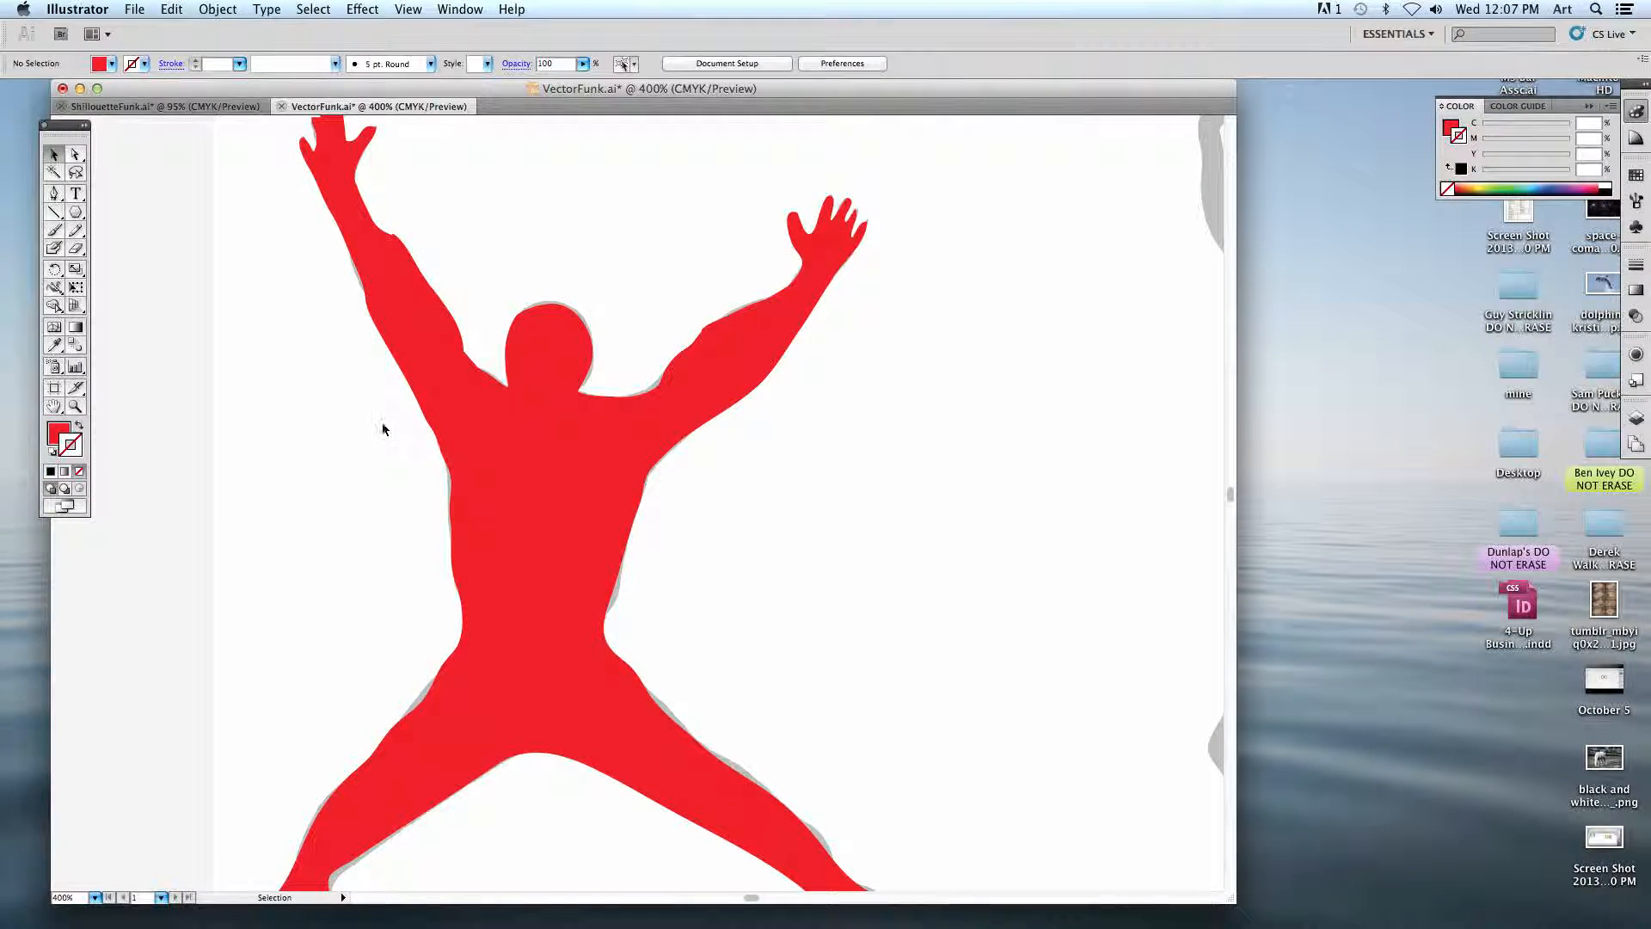
{"action": "left_click", "coordinate": [440, 436]}
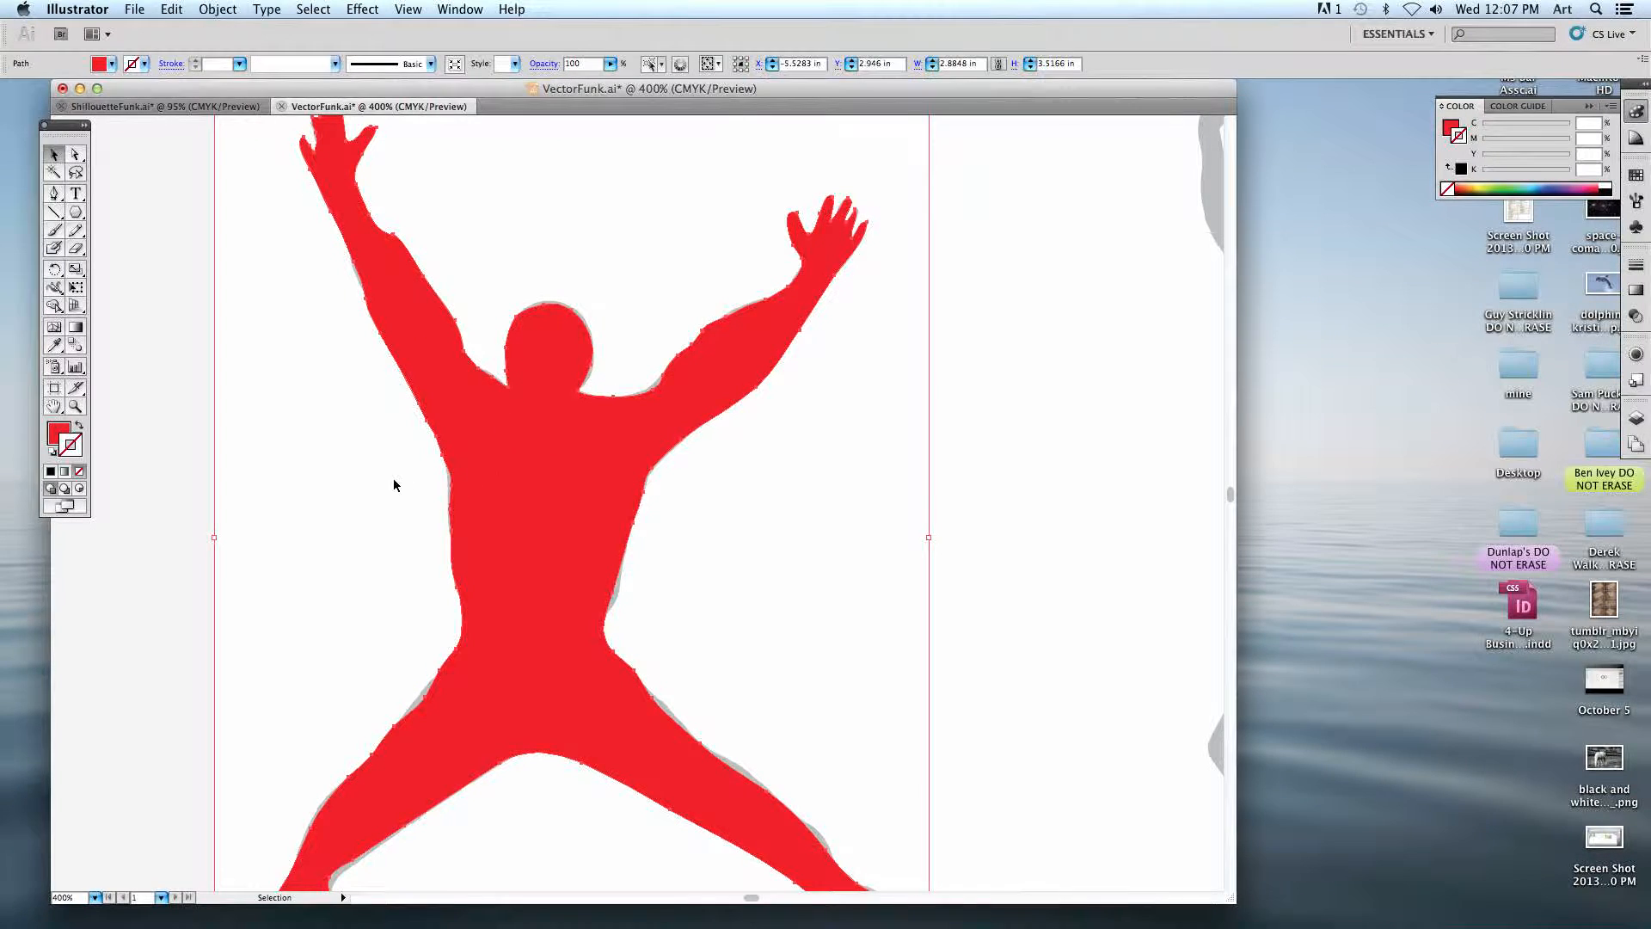
{"action": "left_click", "coordinate": [391, 485]}
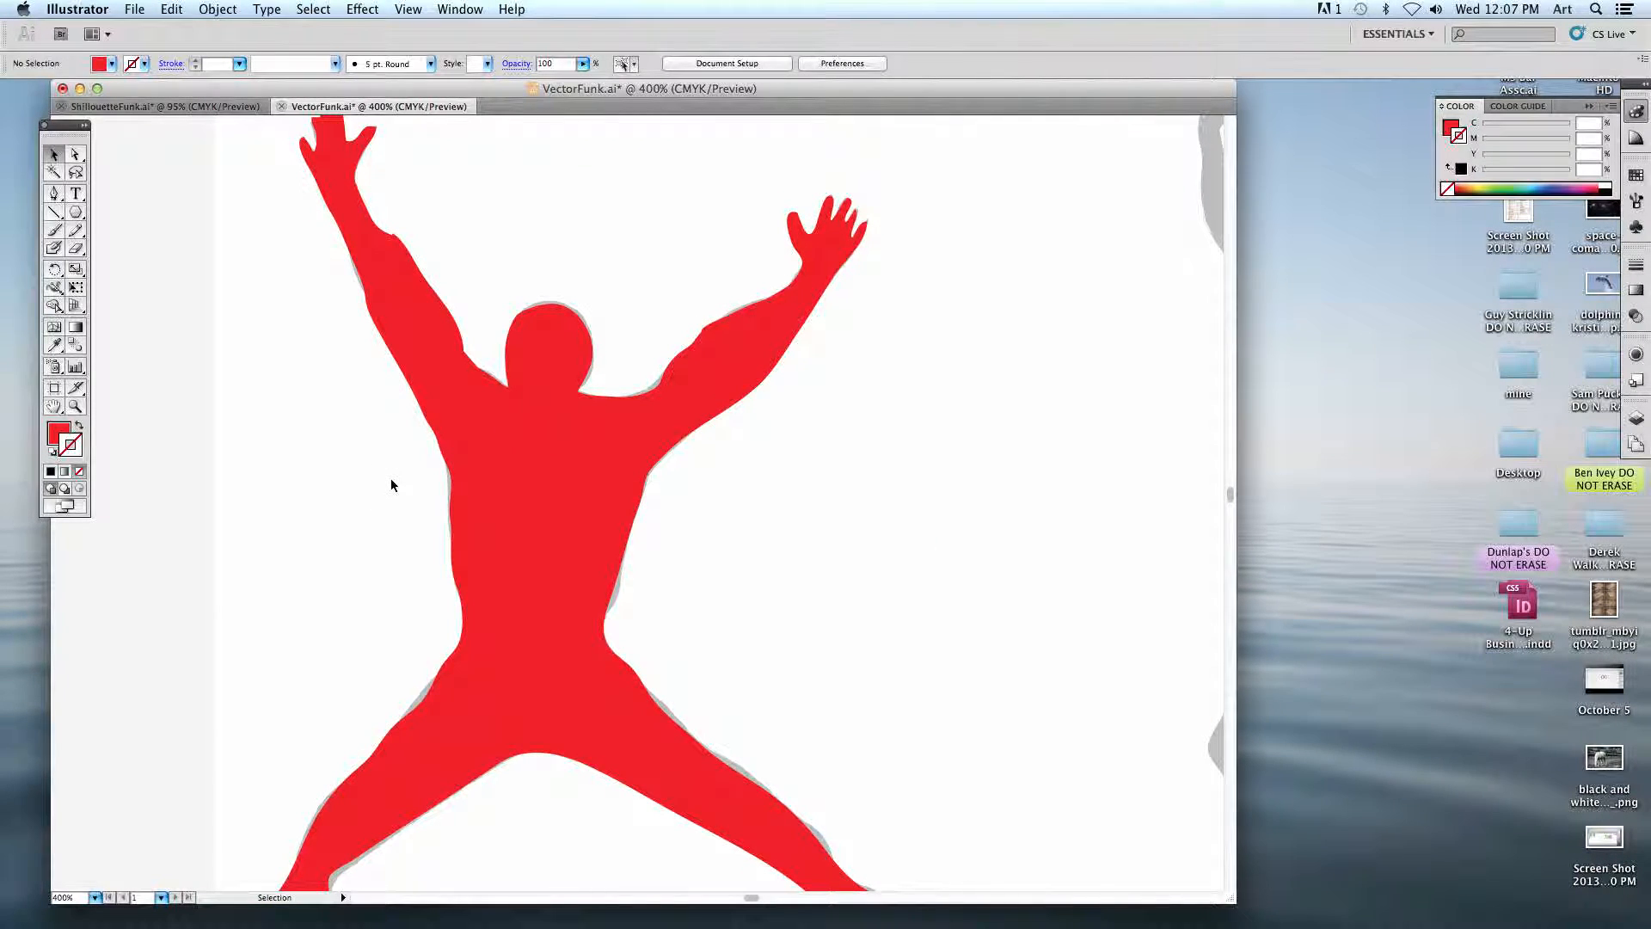
- Review the Pencil tool's tolerance settings and path-editing options
{"action": "key", "text": "super+minus"}
{"action": "double_click", "coordinate": [76, 230]}
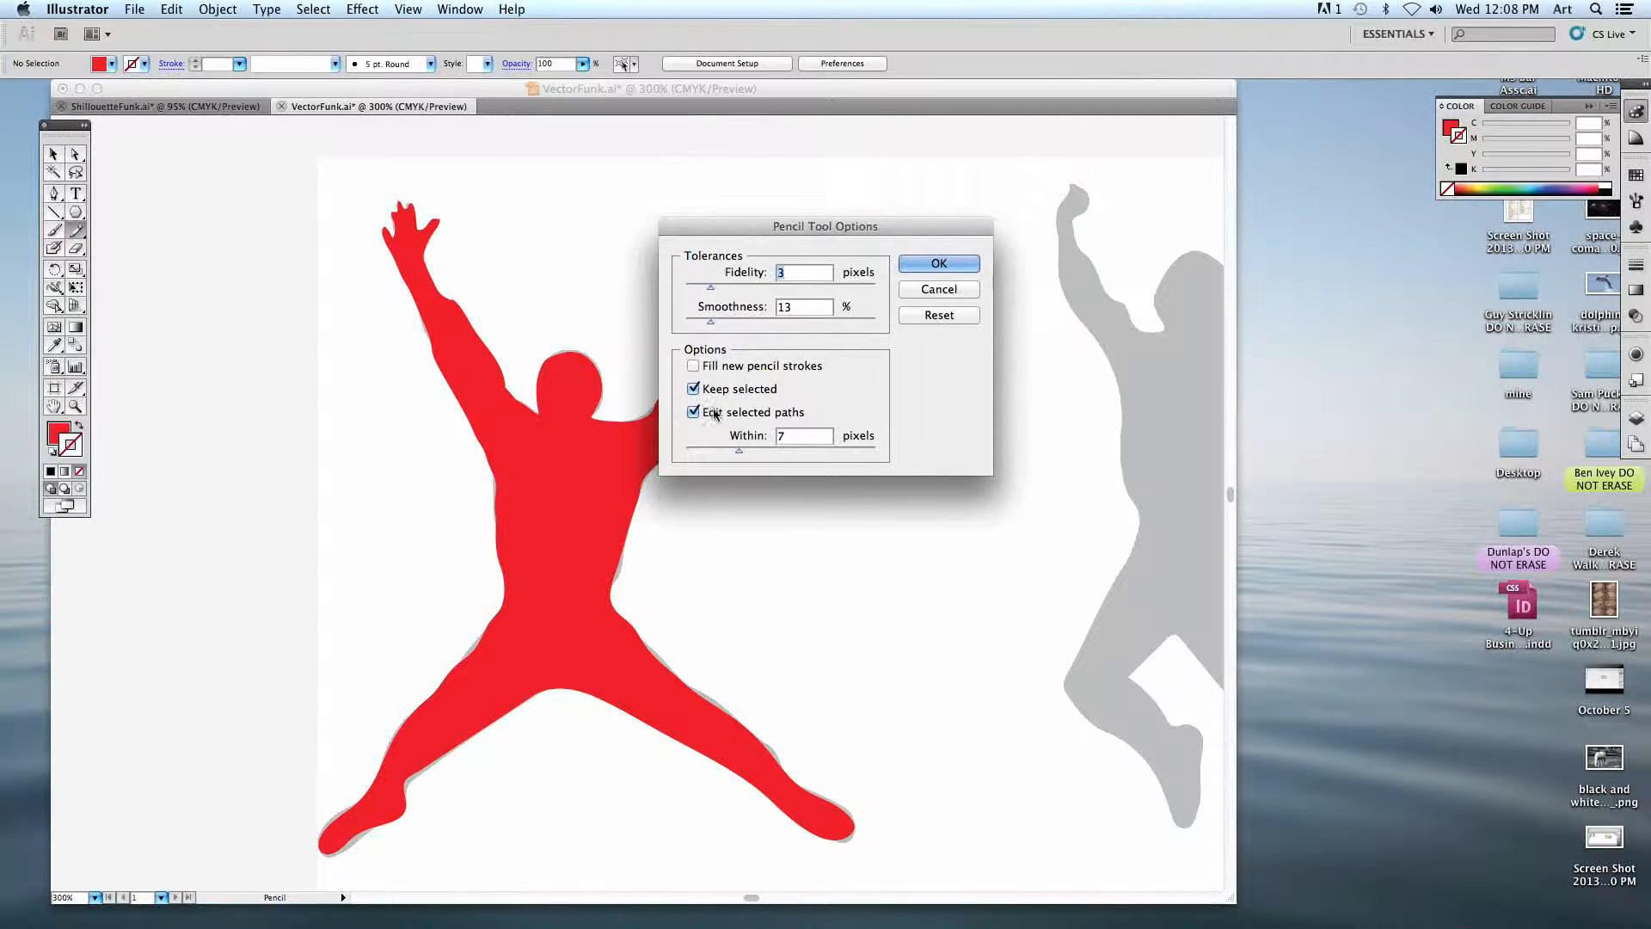
{"action": "left_click", "coordinate": [938, 290]}
{"action": "left_click", "coordinate": [54, 155]}
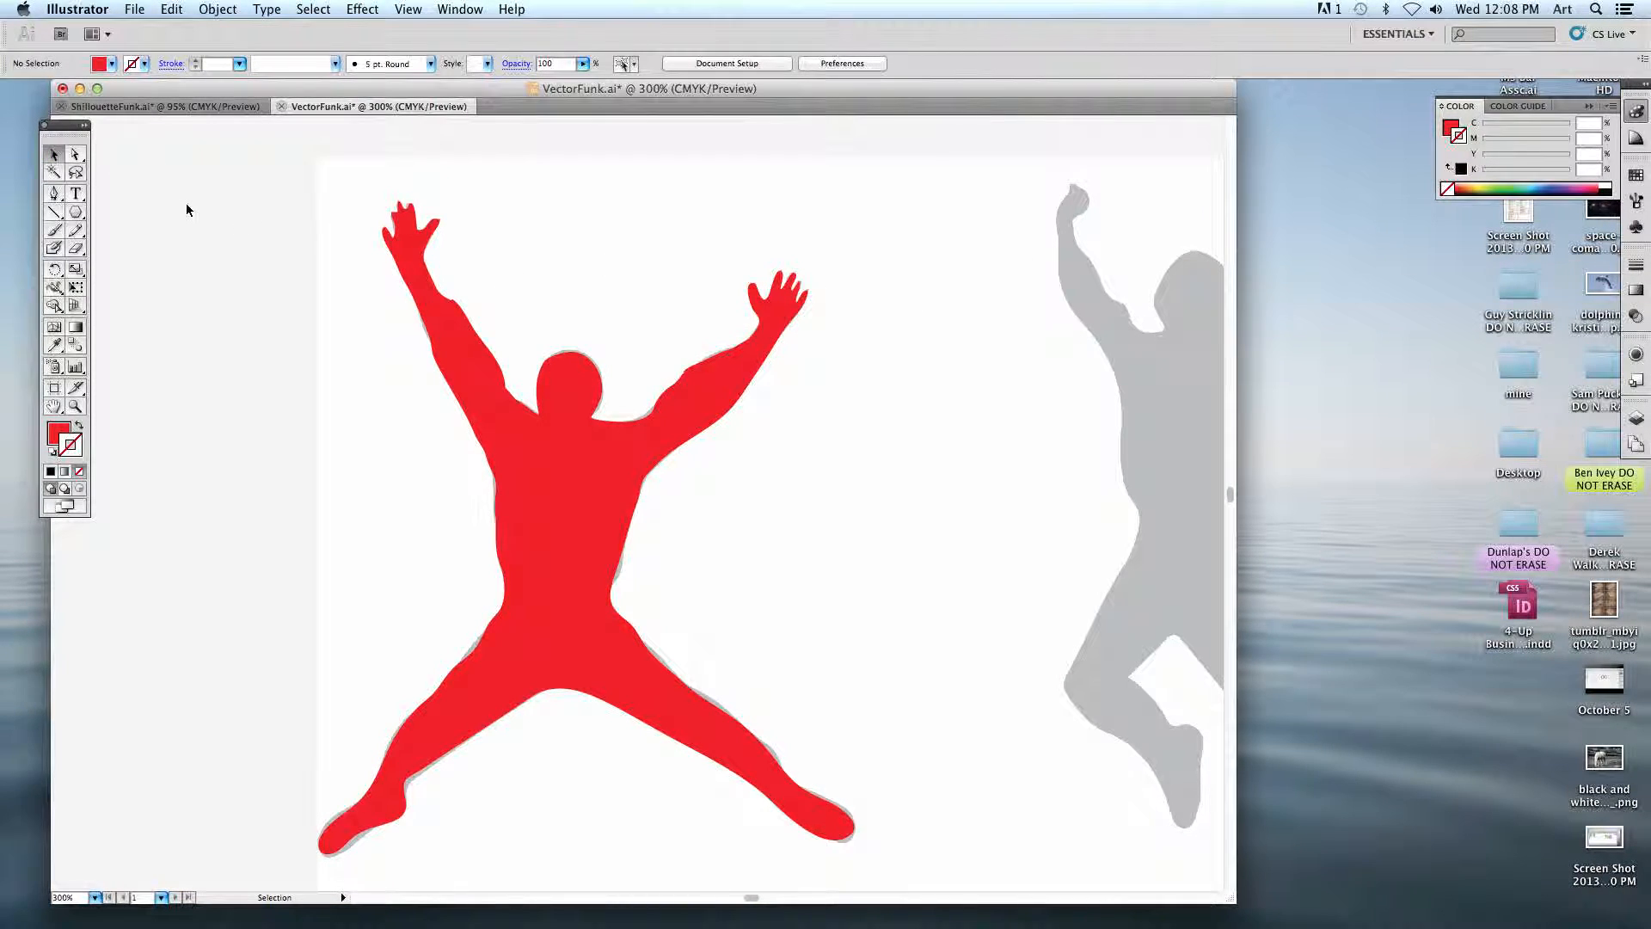
- Fit the empty artboard in the window and check the current fill color in the Color Picker
{"action": "key", "text": "super+minus"}
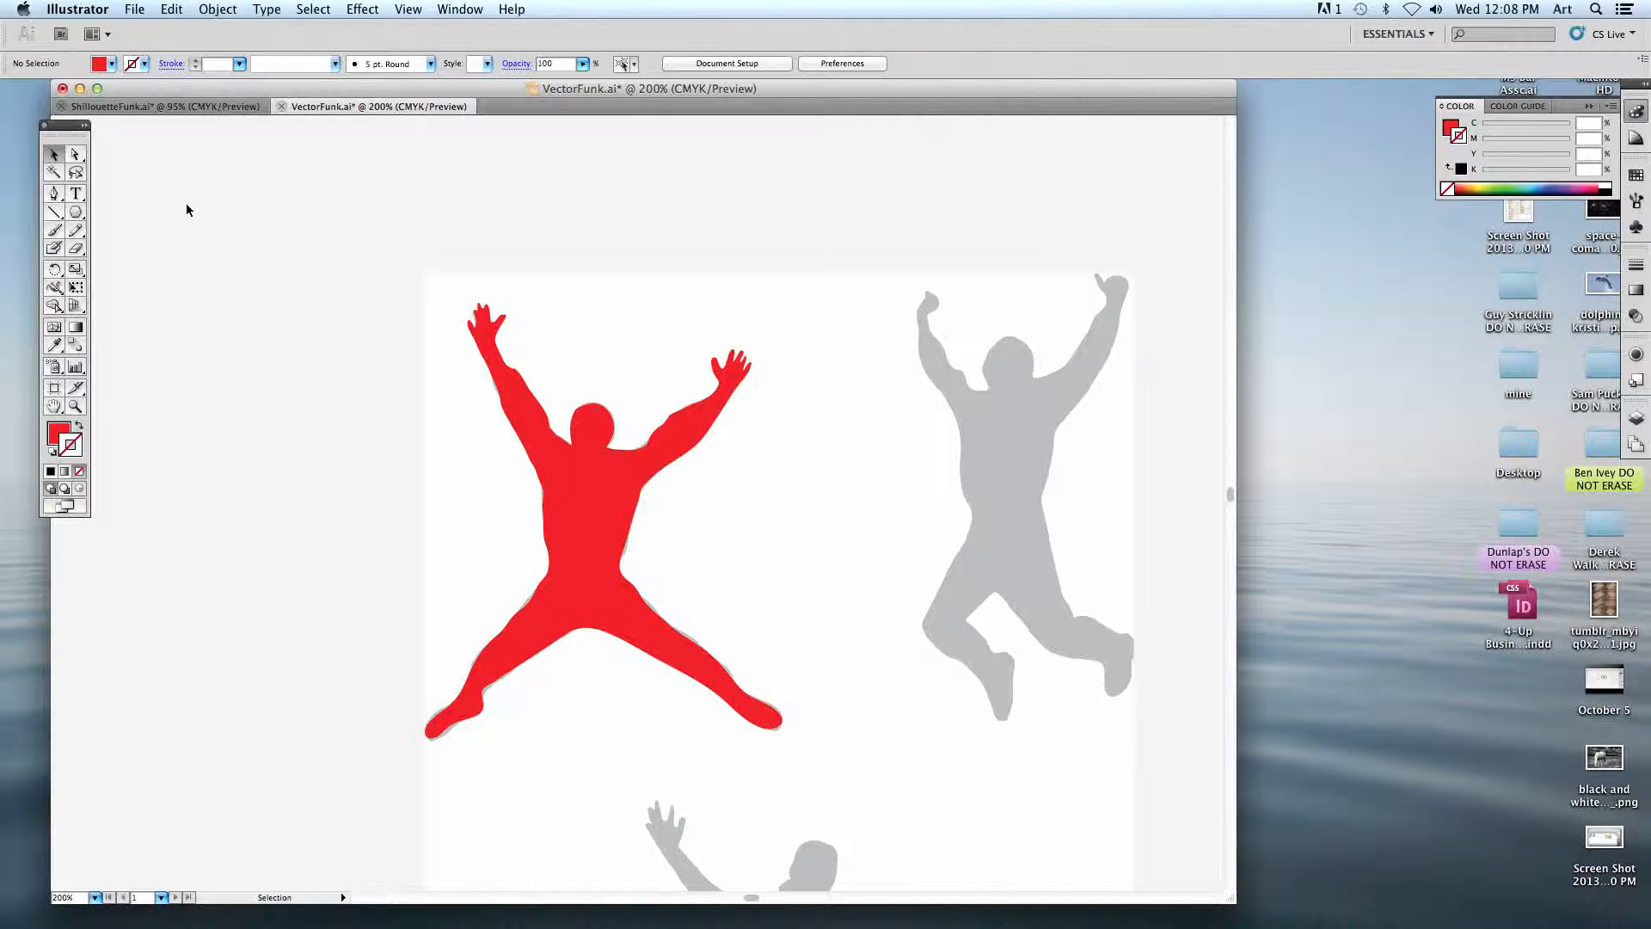
{"action": "key", "text": "super+0"}
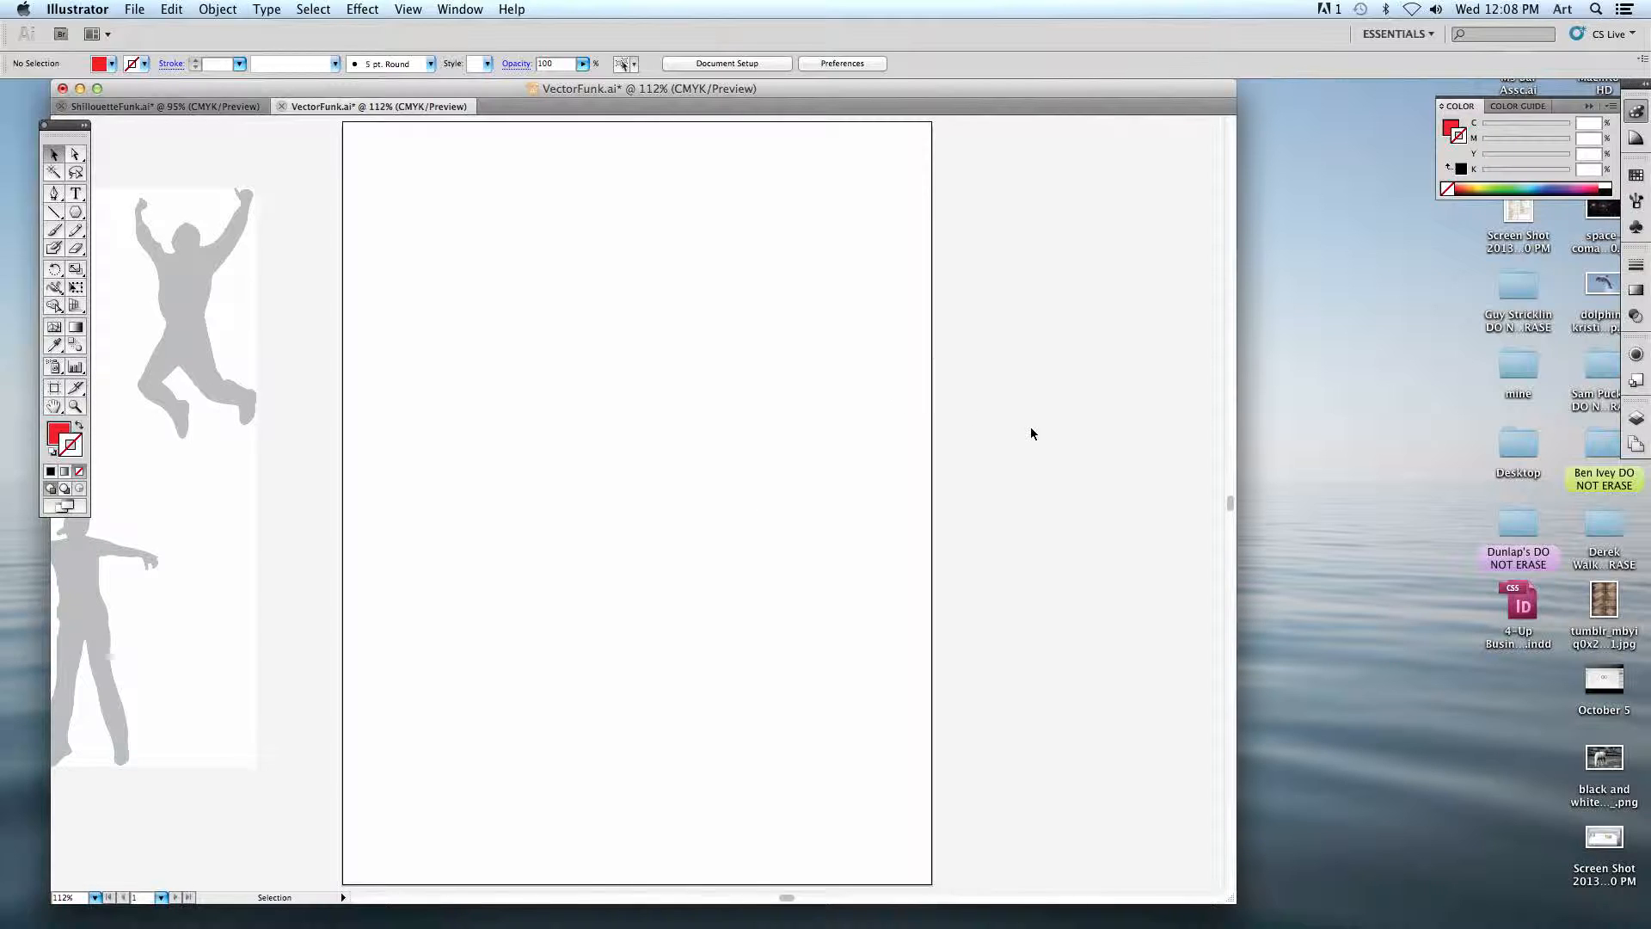
{"action": "double_click", "coordinate": [68, 430]}
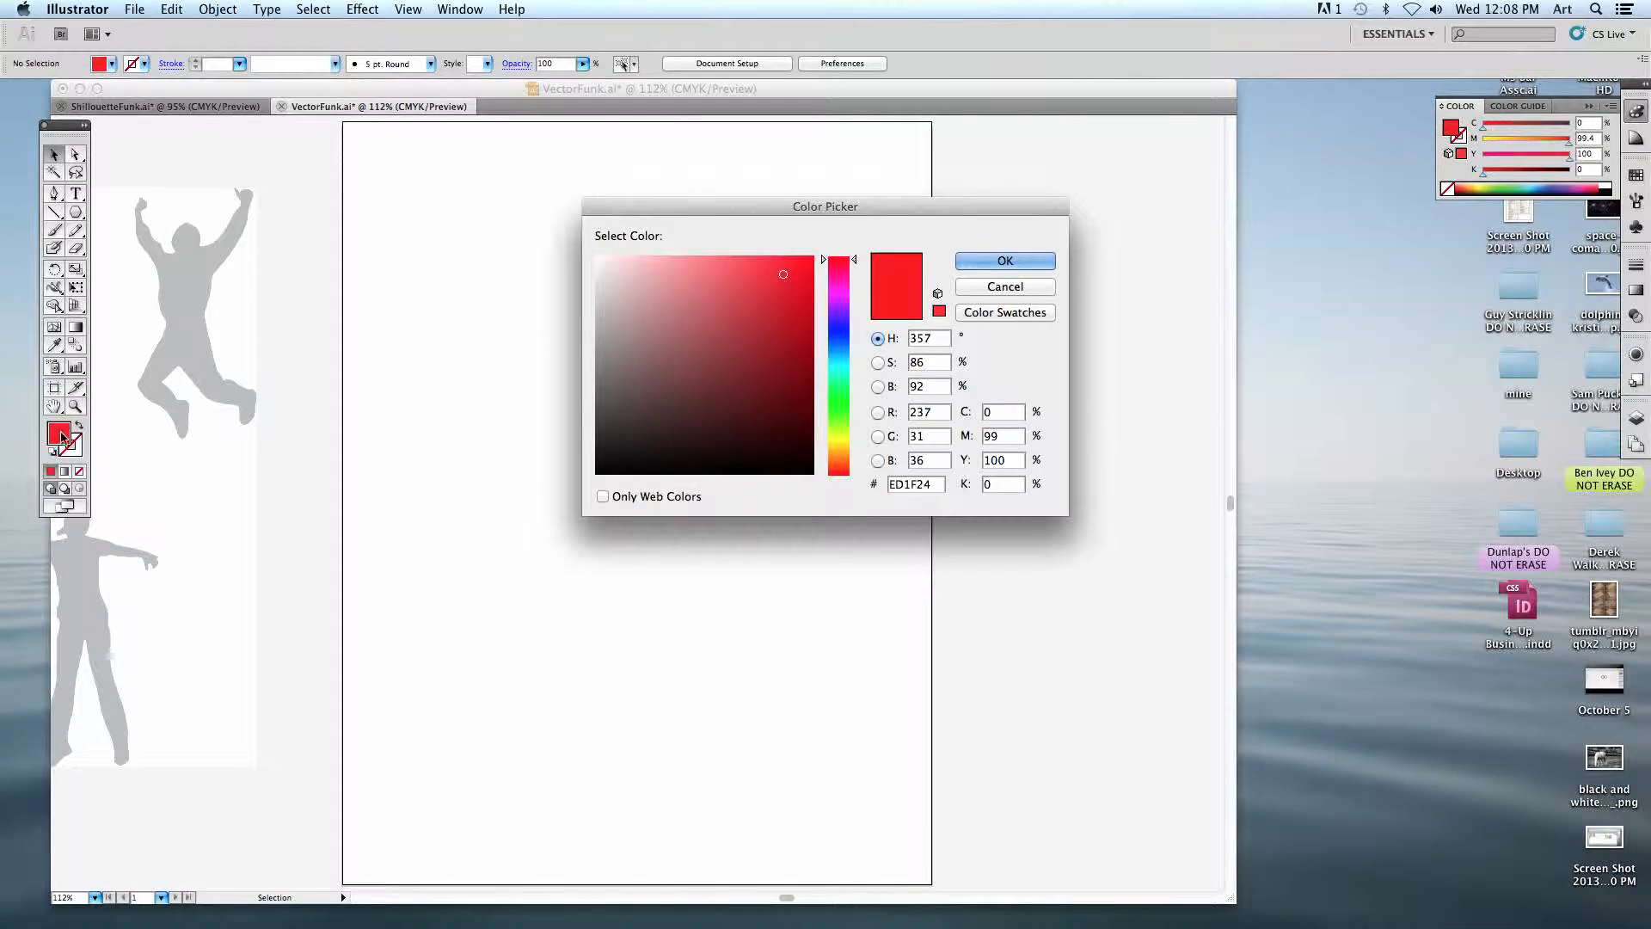
{"action": "left_click", "coordinate": [985, 287]}
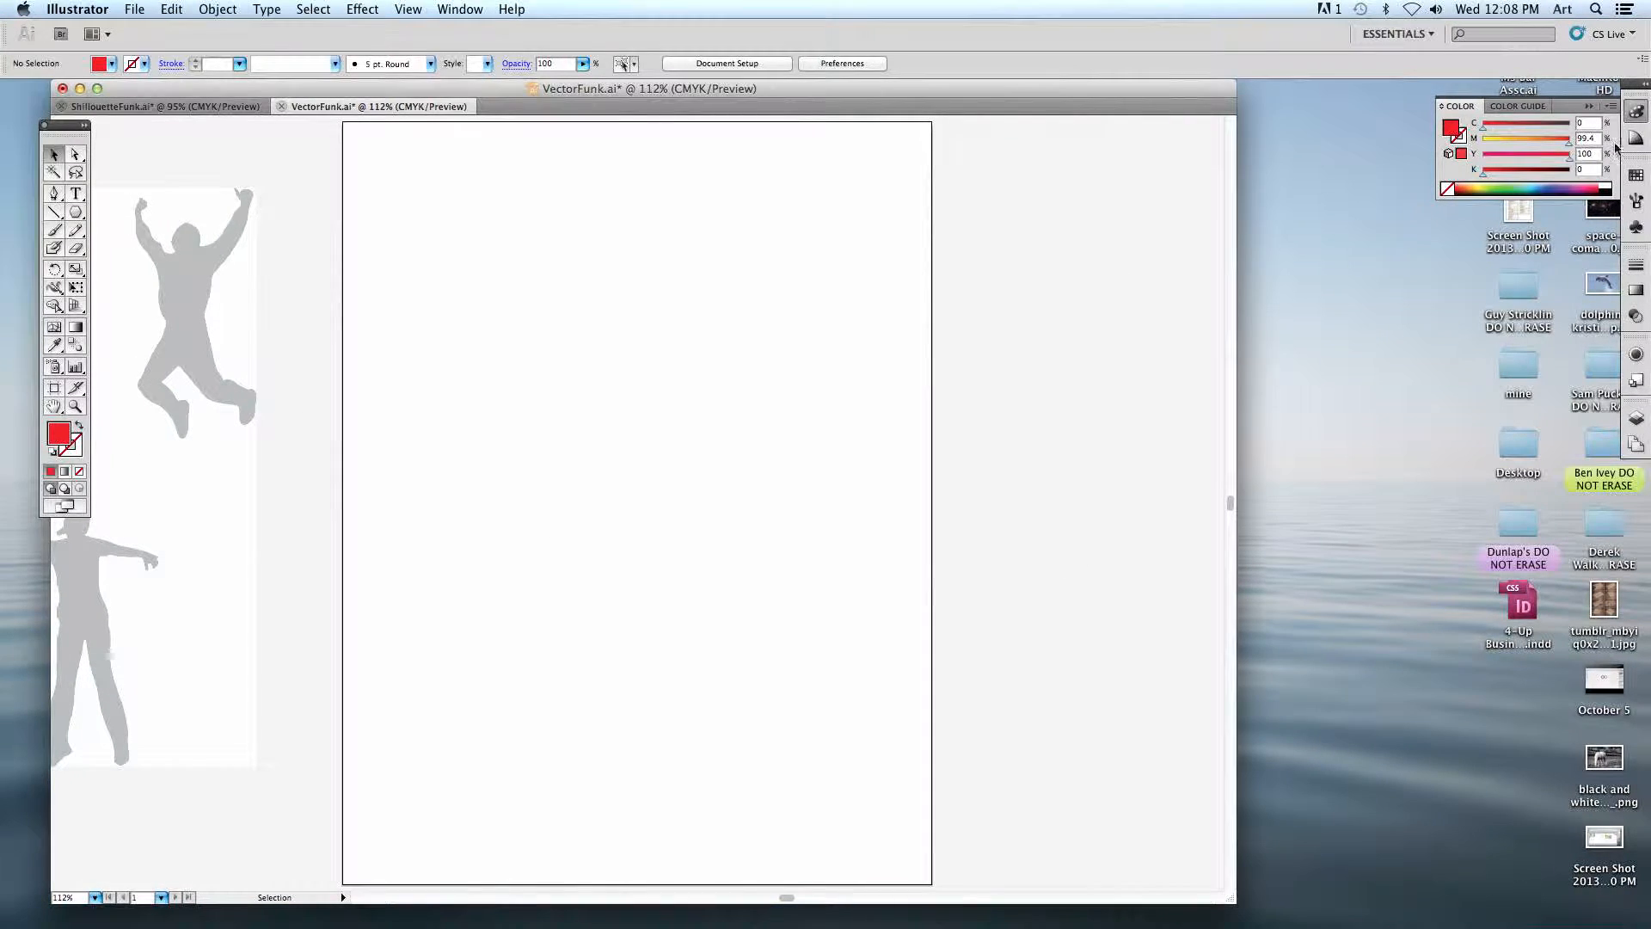
- Expand the docked panels, open the Warm swatch library from Color Properties, and place it enlarged beside the artboard
{"action": "left_click", "coordinate": [1634, 85]}
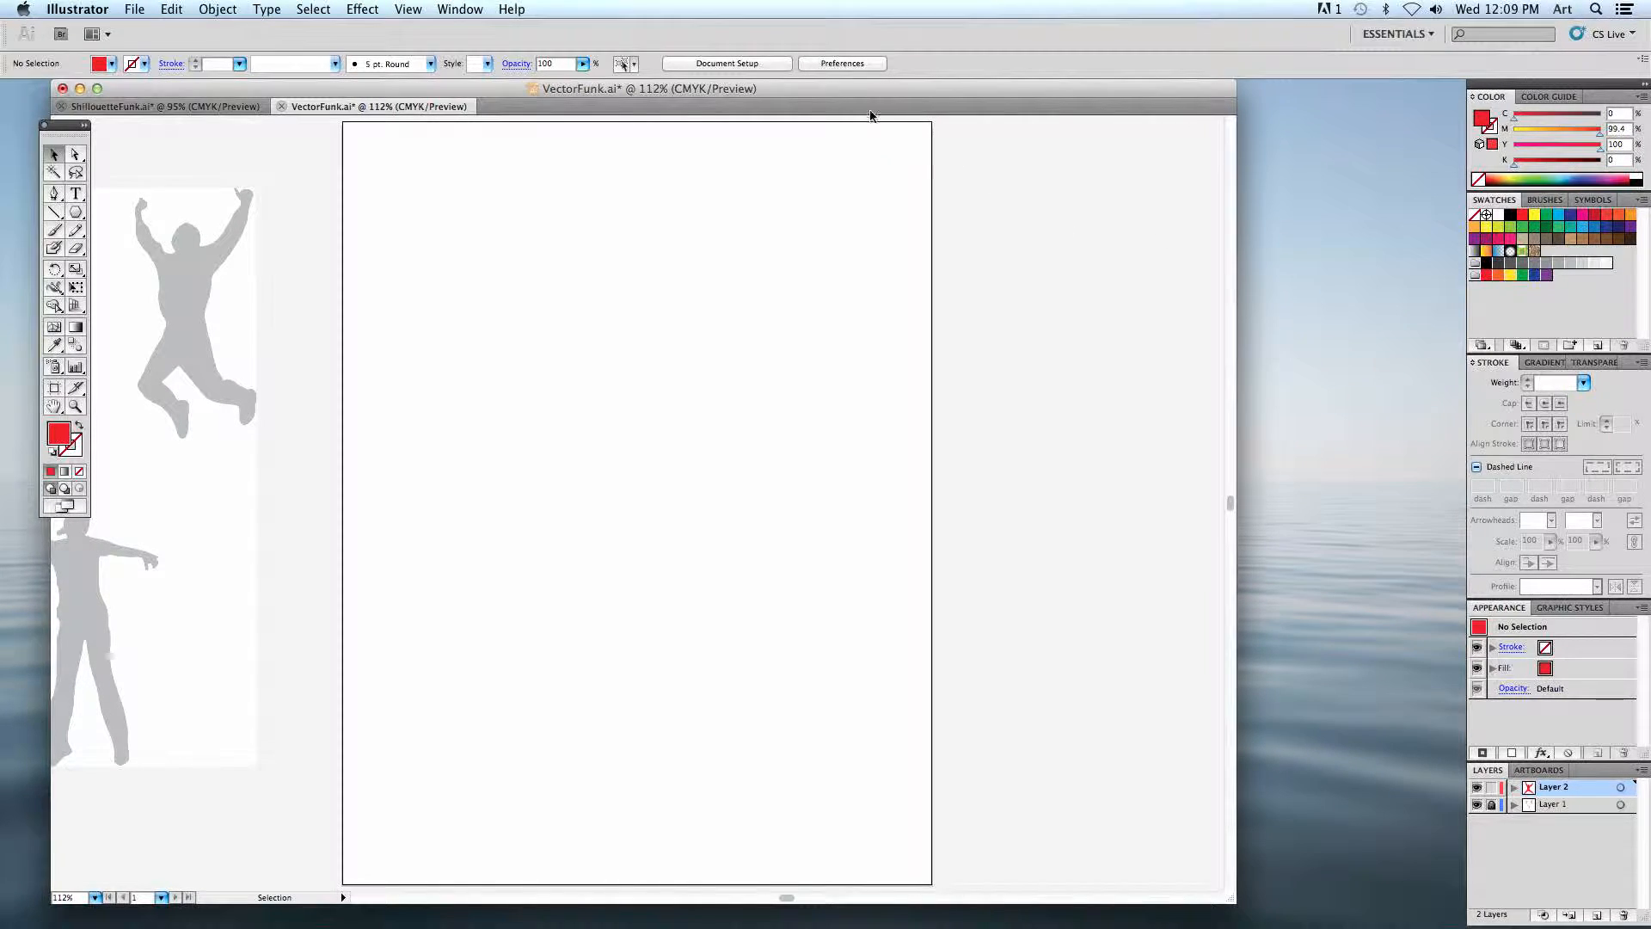
{"action": "left_click", "coordinate": [460, 9]}
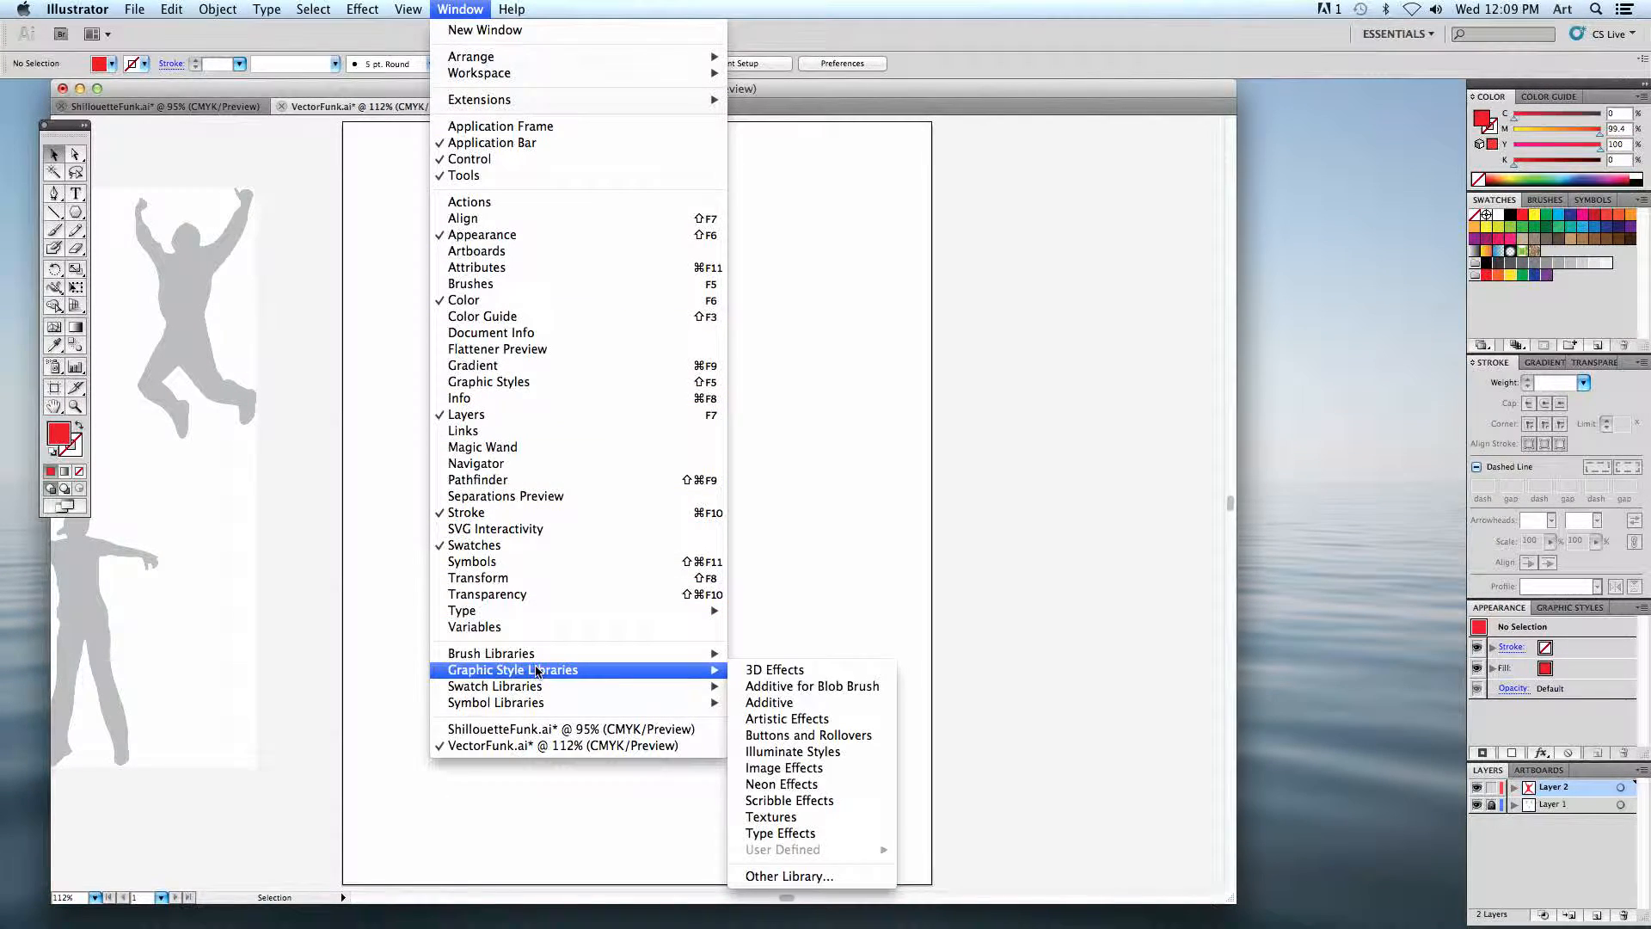
{"action": "mouse_move", "coordinate": [454, 690]}
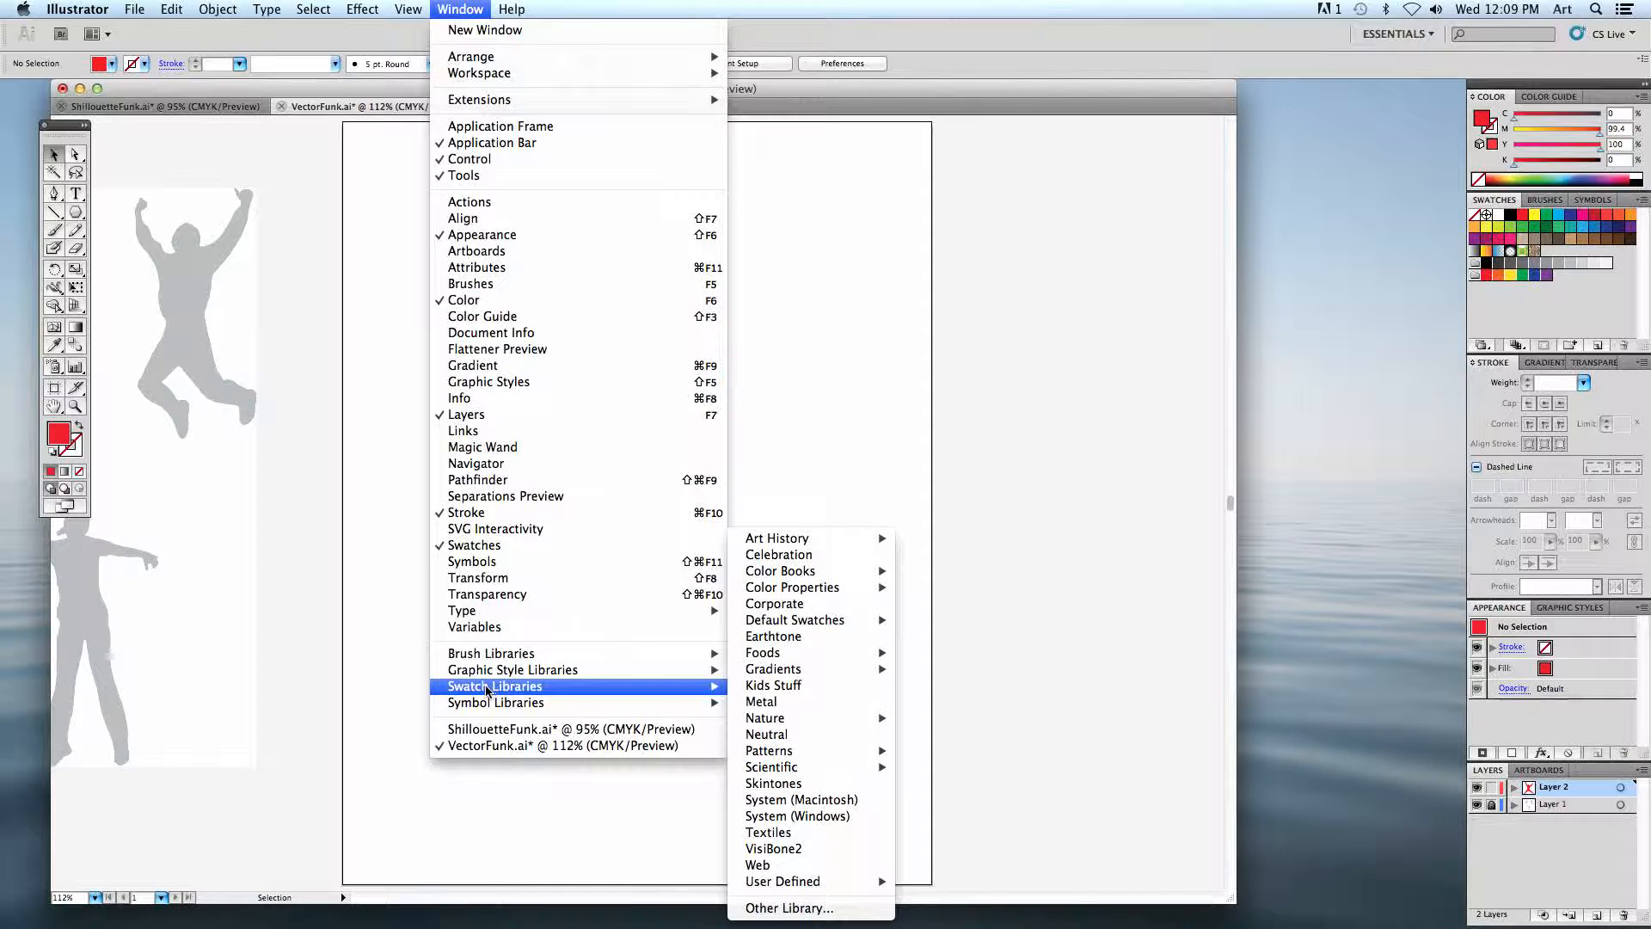
{"action": "mouse_move", "coordinate": [780, 679]}
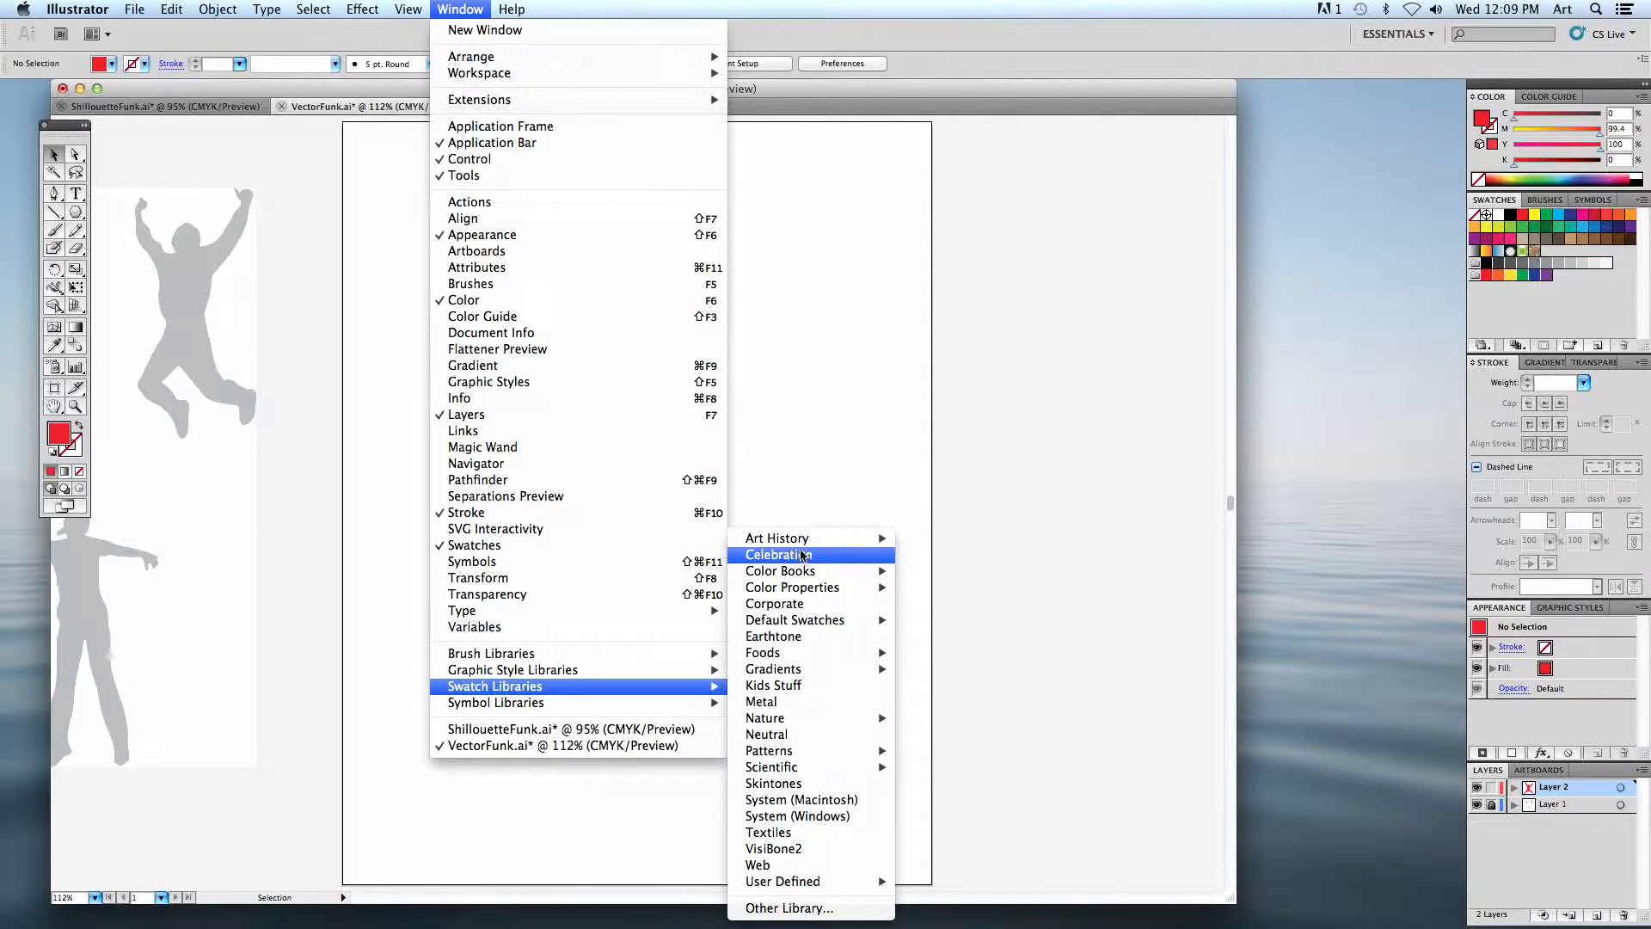
{"action": "mouse_move", "coordinate": [798, 544]}
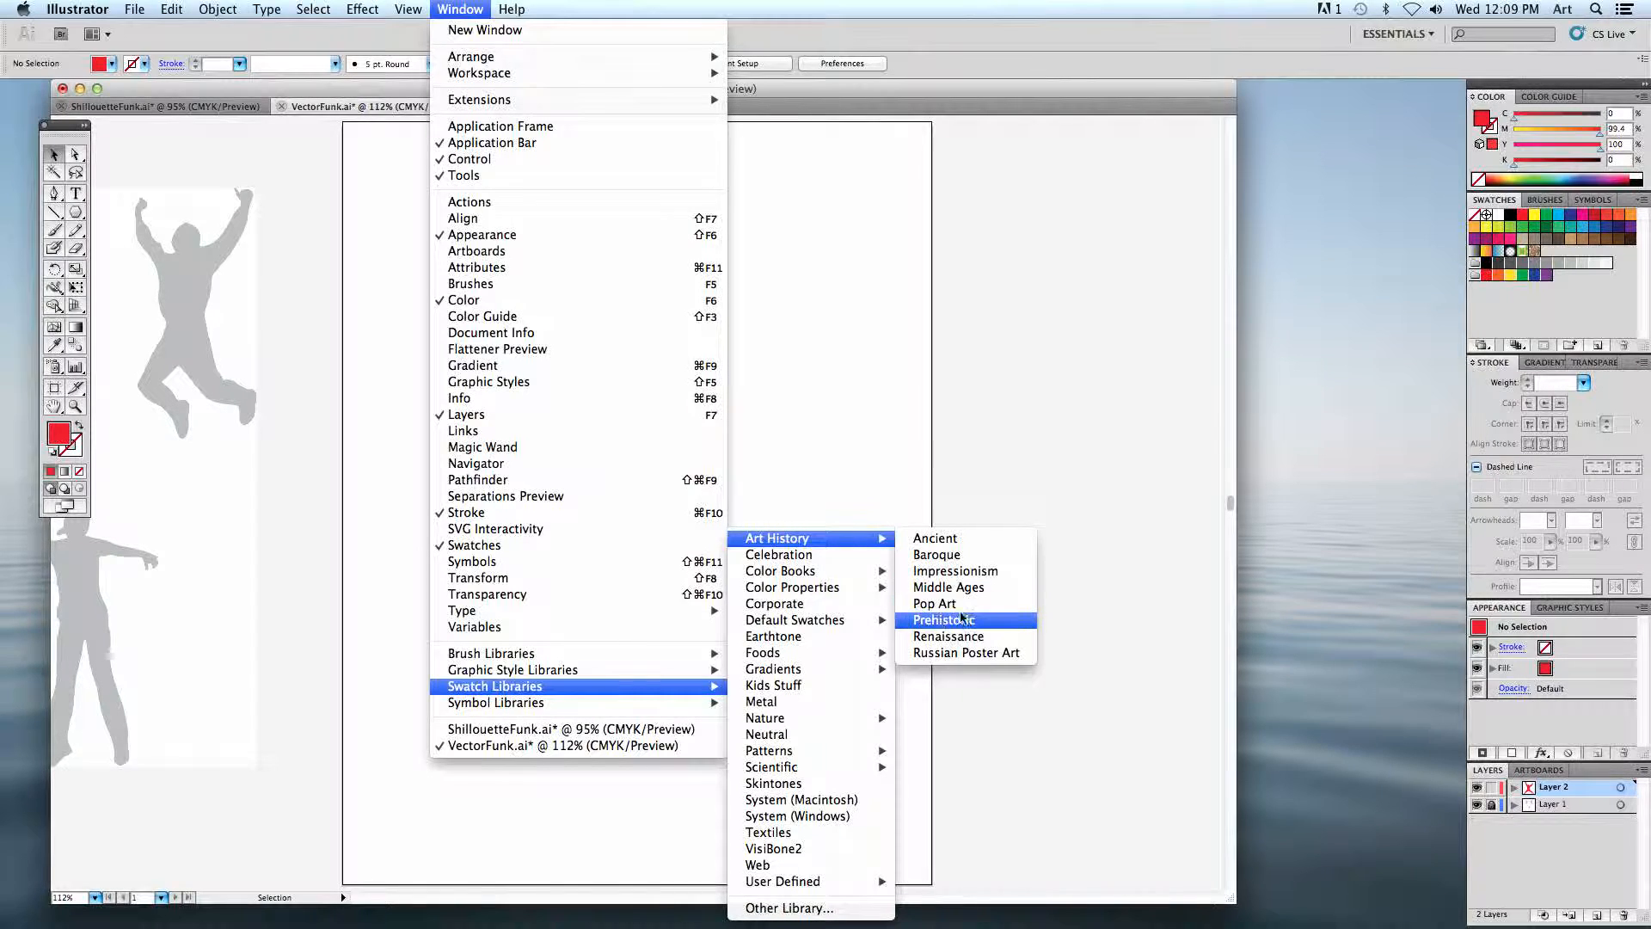
{"action": "mouse_move", "coordinate": [771, 592]}
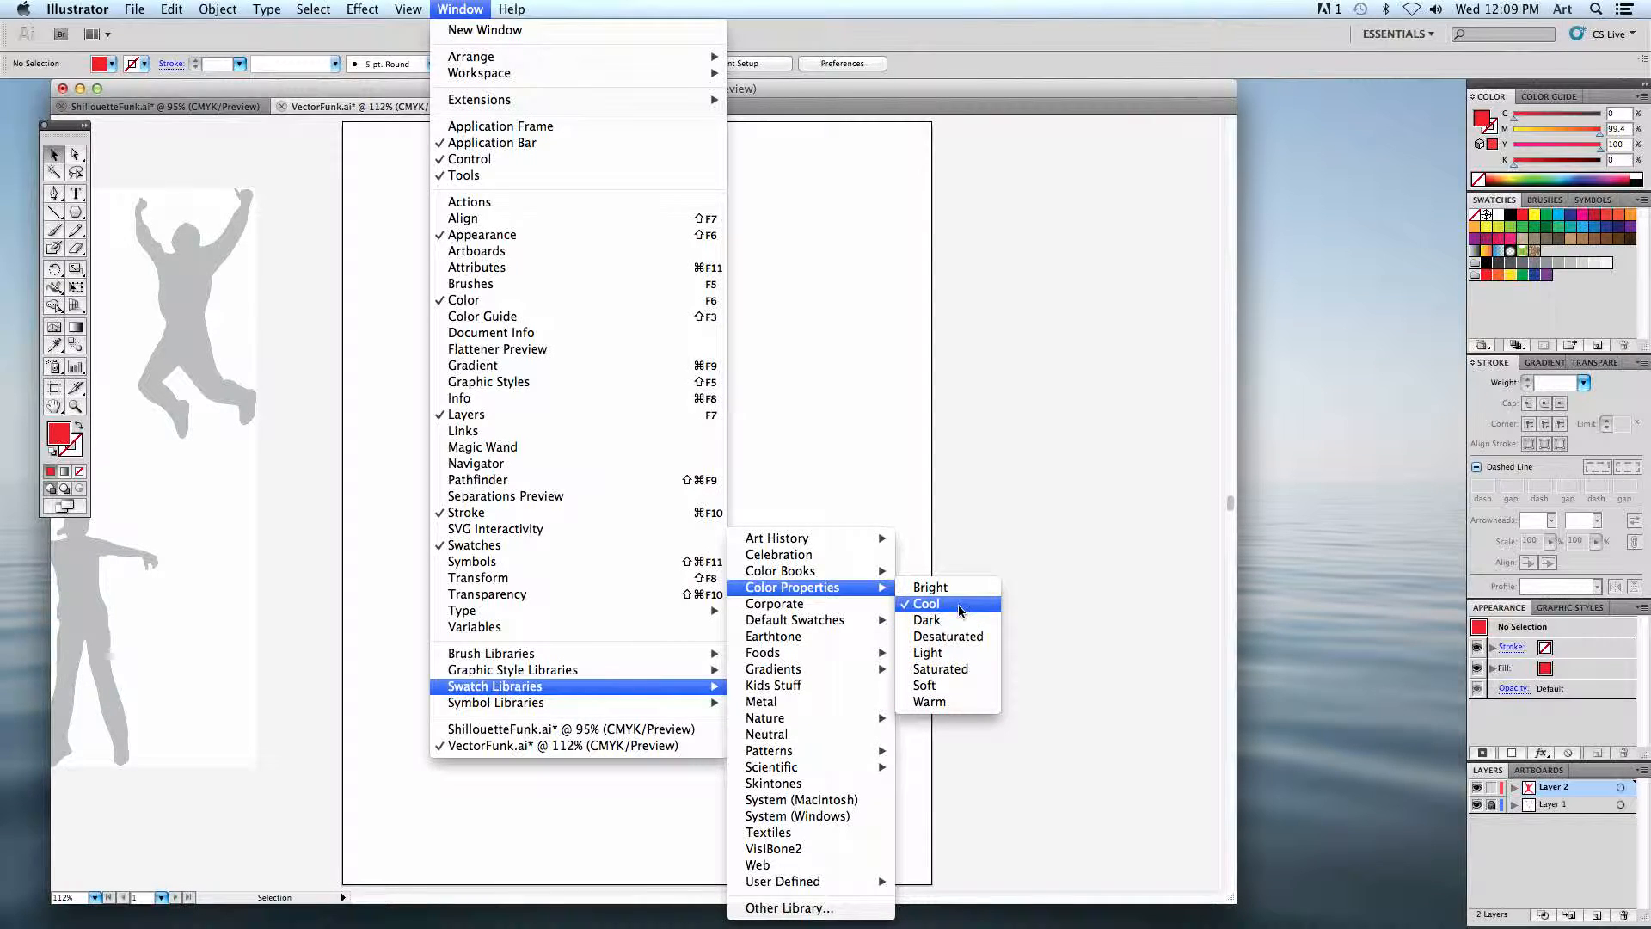
{"action": "left_click", "coordinate": [931, 703]}
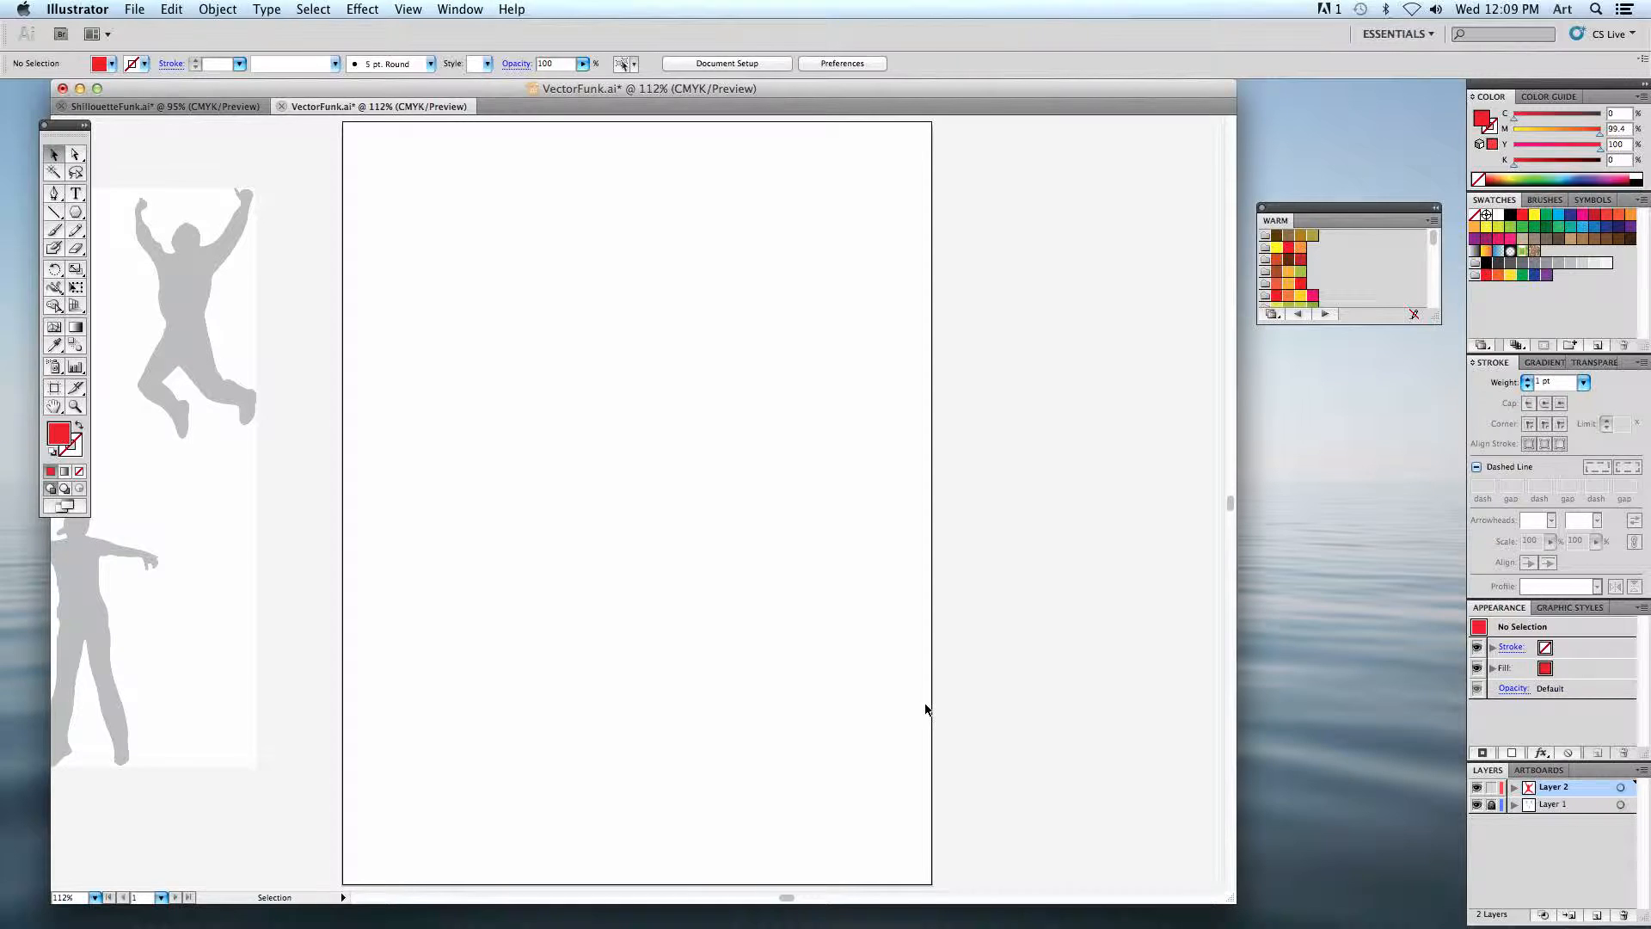
{"action": "left_click_drag", "start_coordinate": [1298, 210], "coordinate": [1047, 177]}
{"action": "left_click_drag", "start_coordinate": [1169, 298], "coordinate": [1168, 501]}
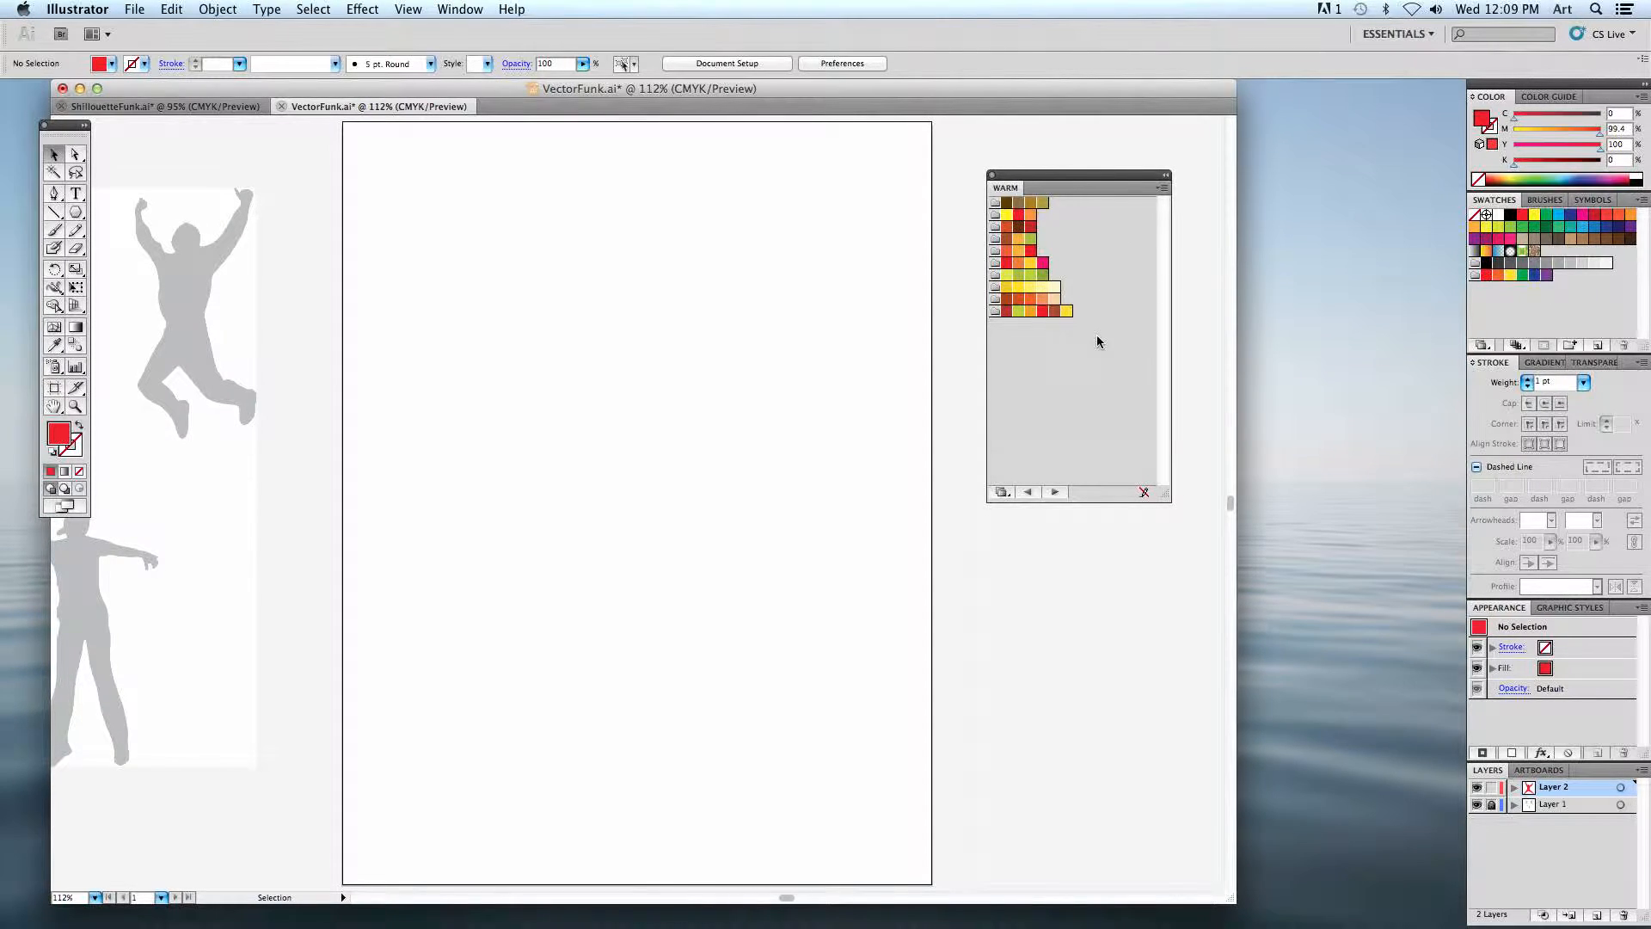
- Open the Cool swatch library from Color Properties
{"action": "left_click", "coordinate": [460, 9]}
{"action": "mouse_move", "coordinate": [515, 661]}
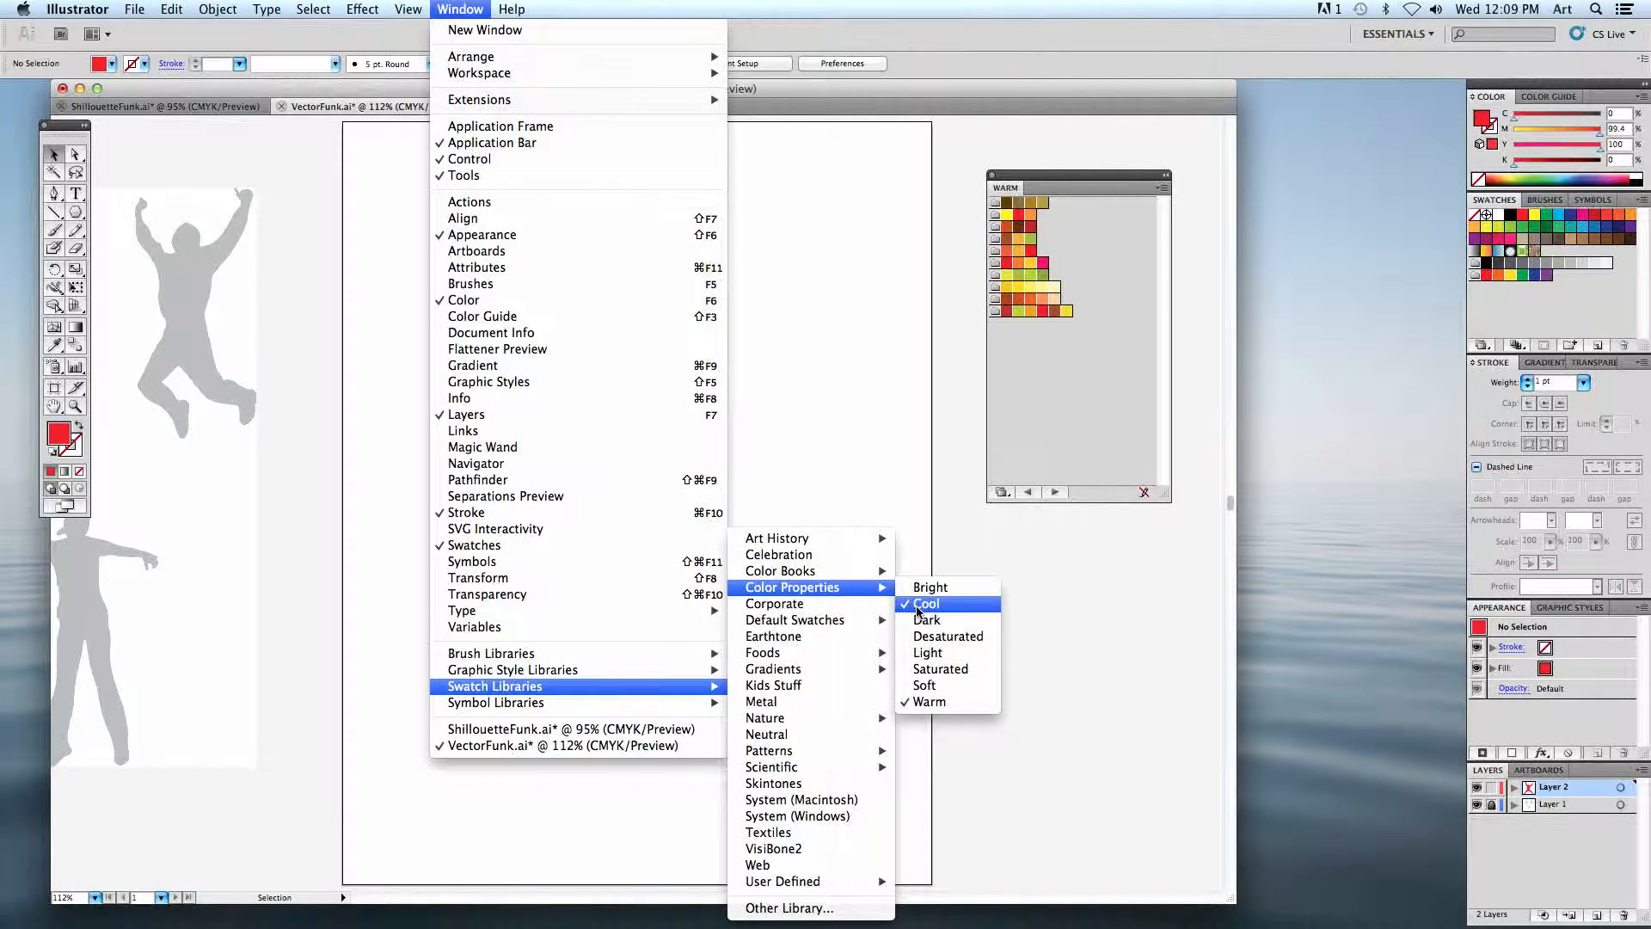
{"action": "left_click", "coordinate": [916, 607]}
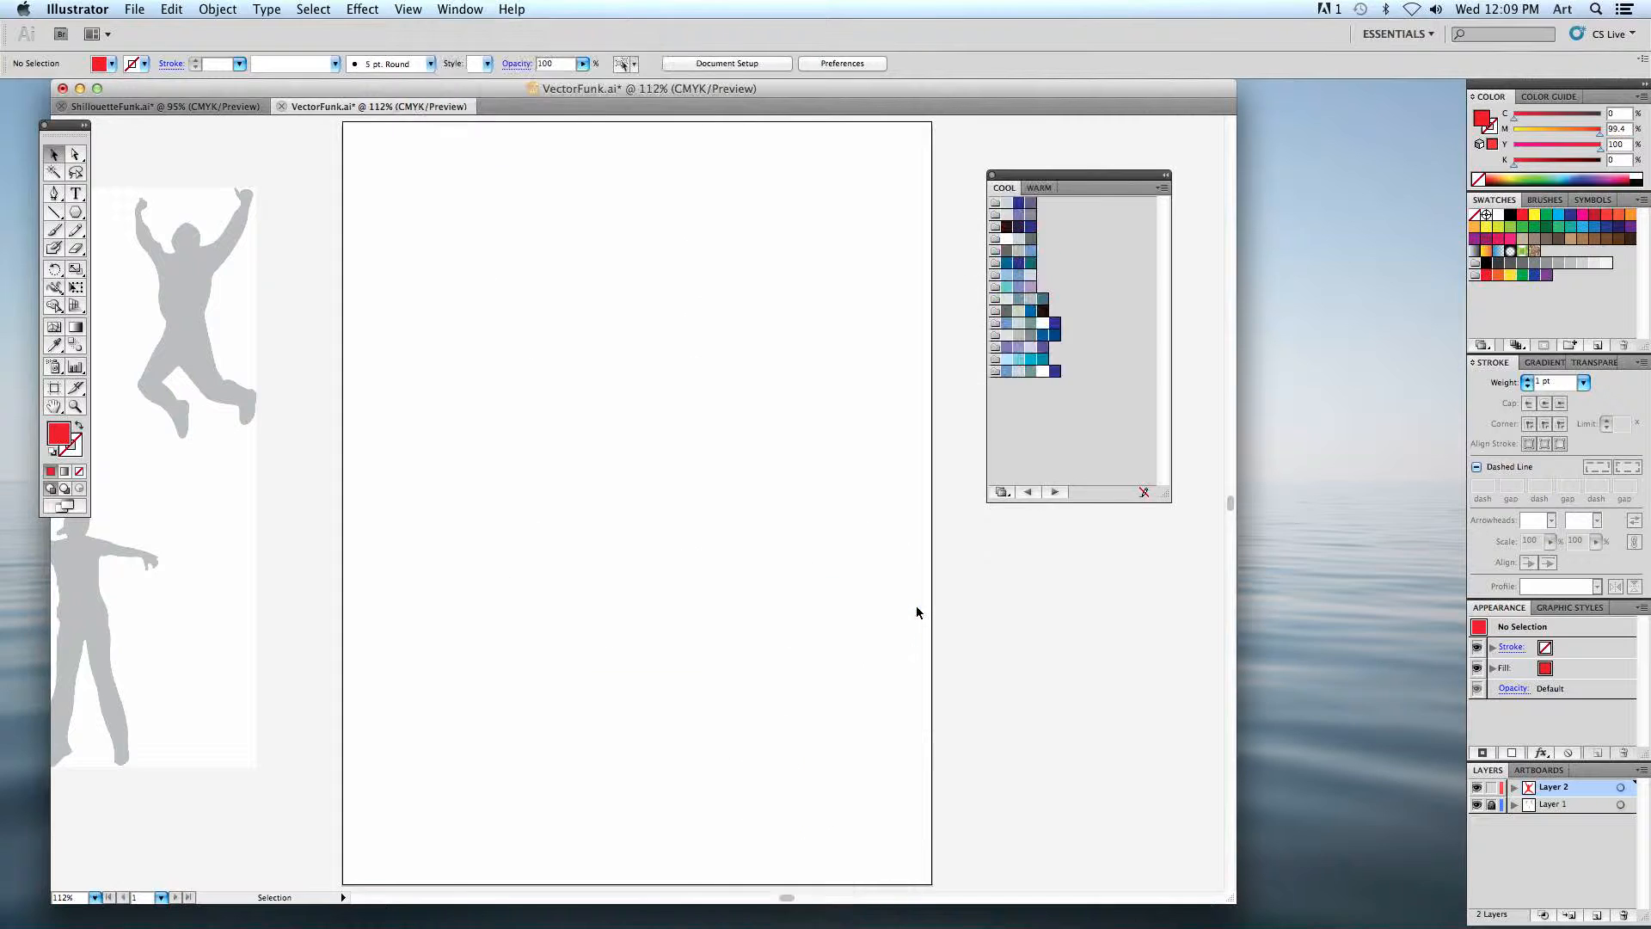
- Compare the swatches of the Warm and Cool libraries, ending with the Cool library displayed
{"action": "left_click", "coordinate": [1033, 190]}
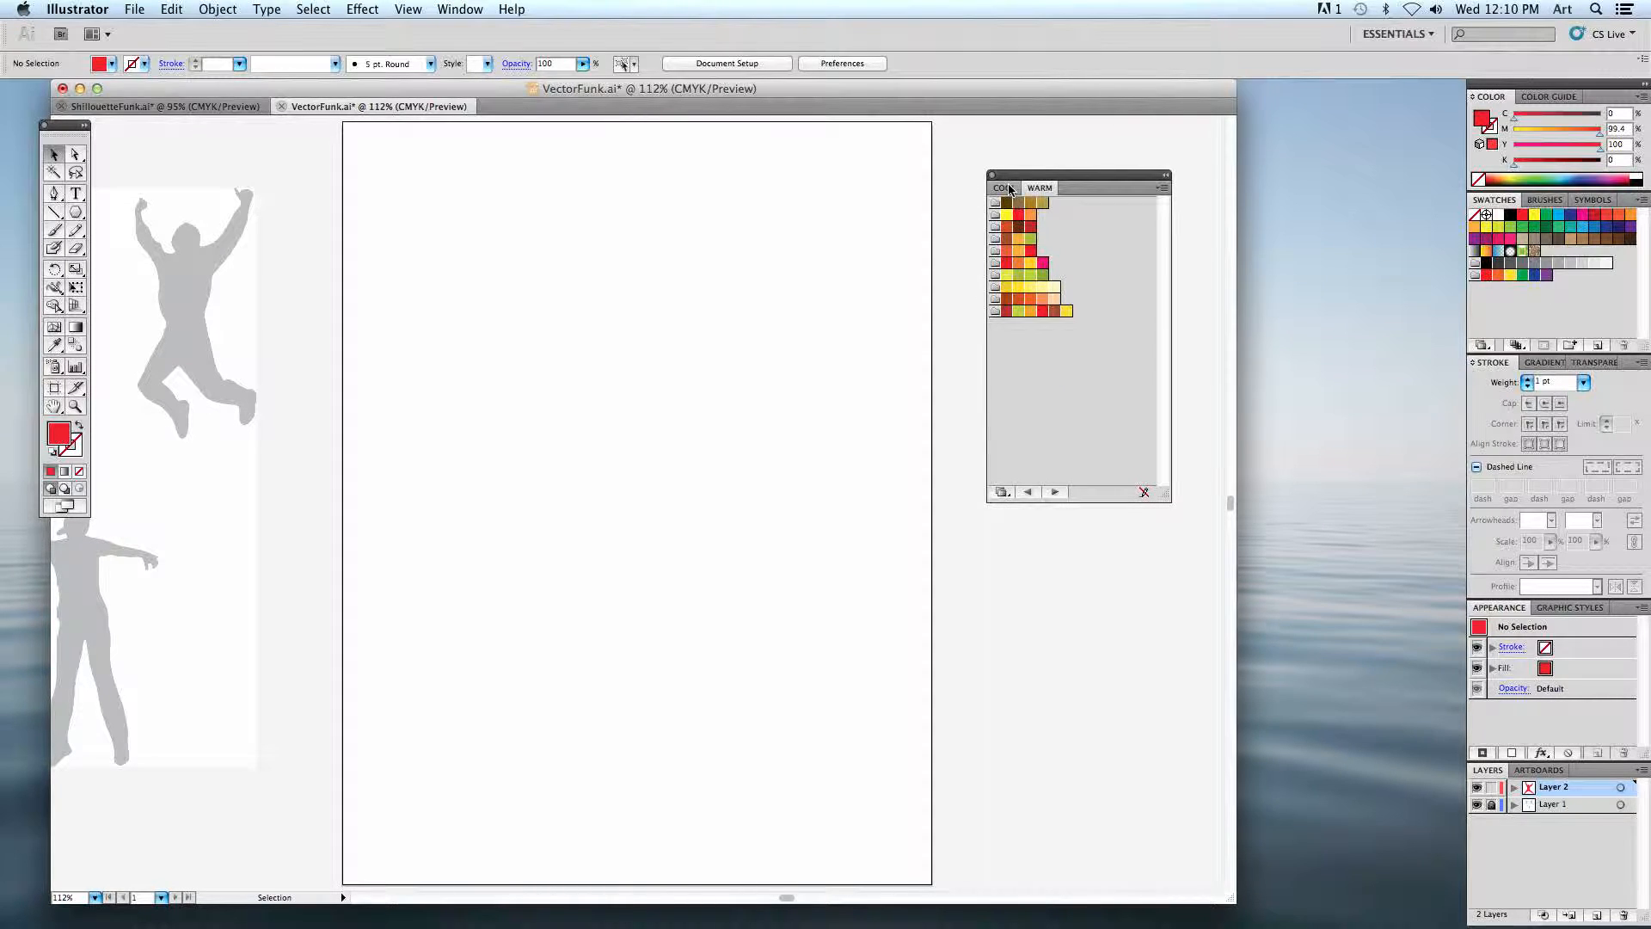
{"action": "left_click", "coordinate": [1011, 189]}
{"action": "left_click", "coordinate": [1041, 189]}
{"action": "left_click", "coordinate": [1015, 191]}
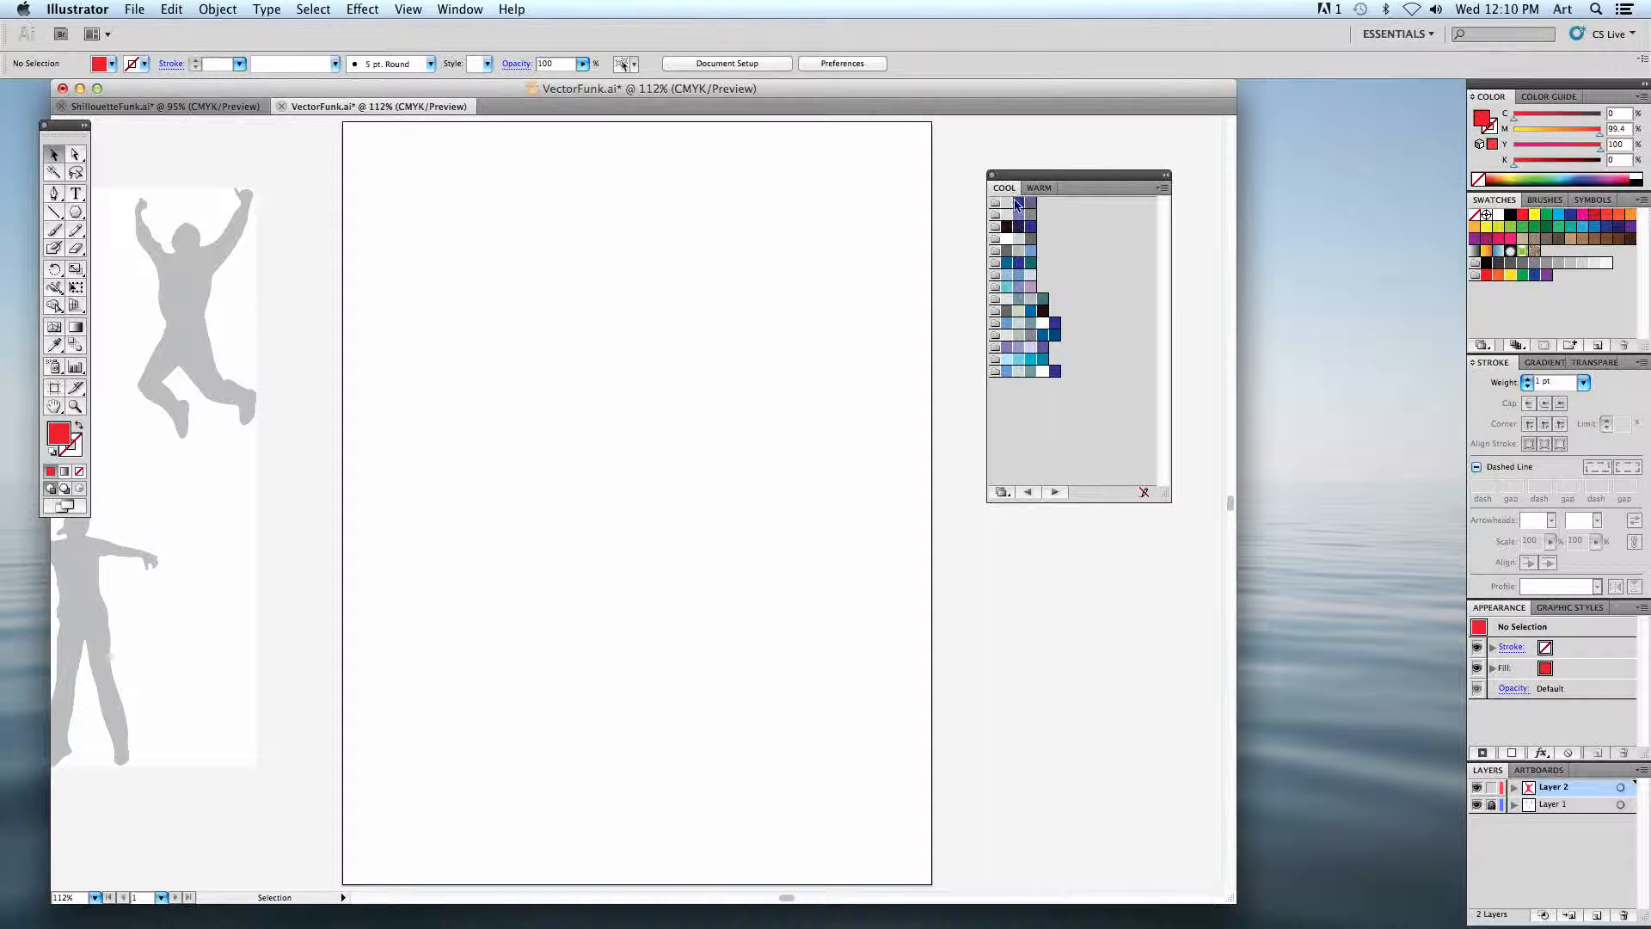
- Move the Cool swatch library clear of the artboard and tear off the shape tools as a floating group above the artwork
{"action": "left_click_drag", "start_coordinate": [1094, 181], "coordinate": [1203, 169]}
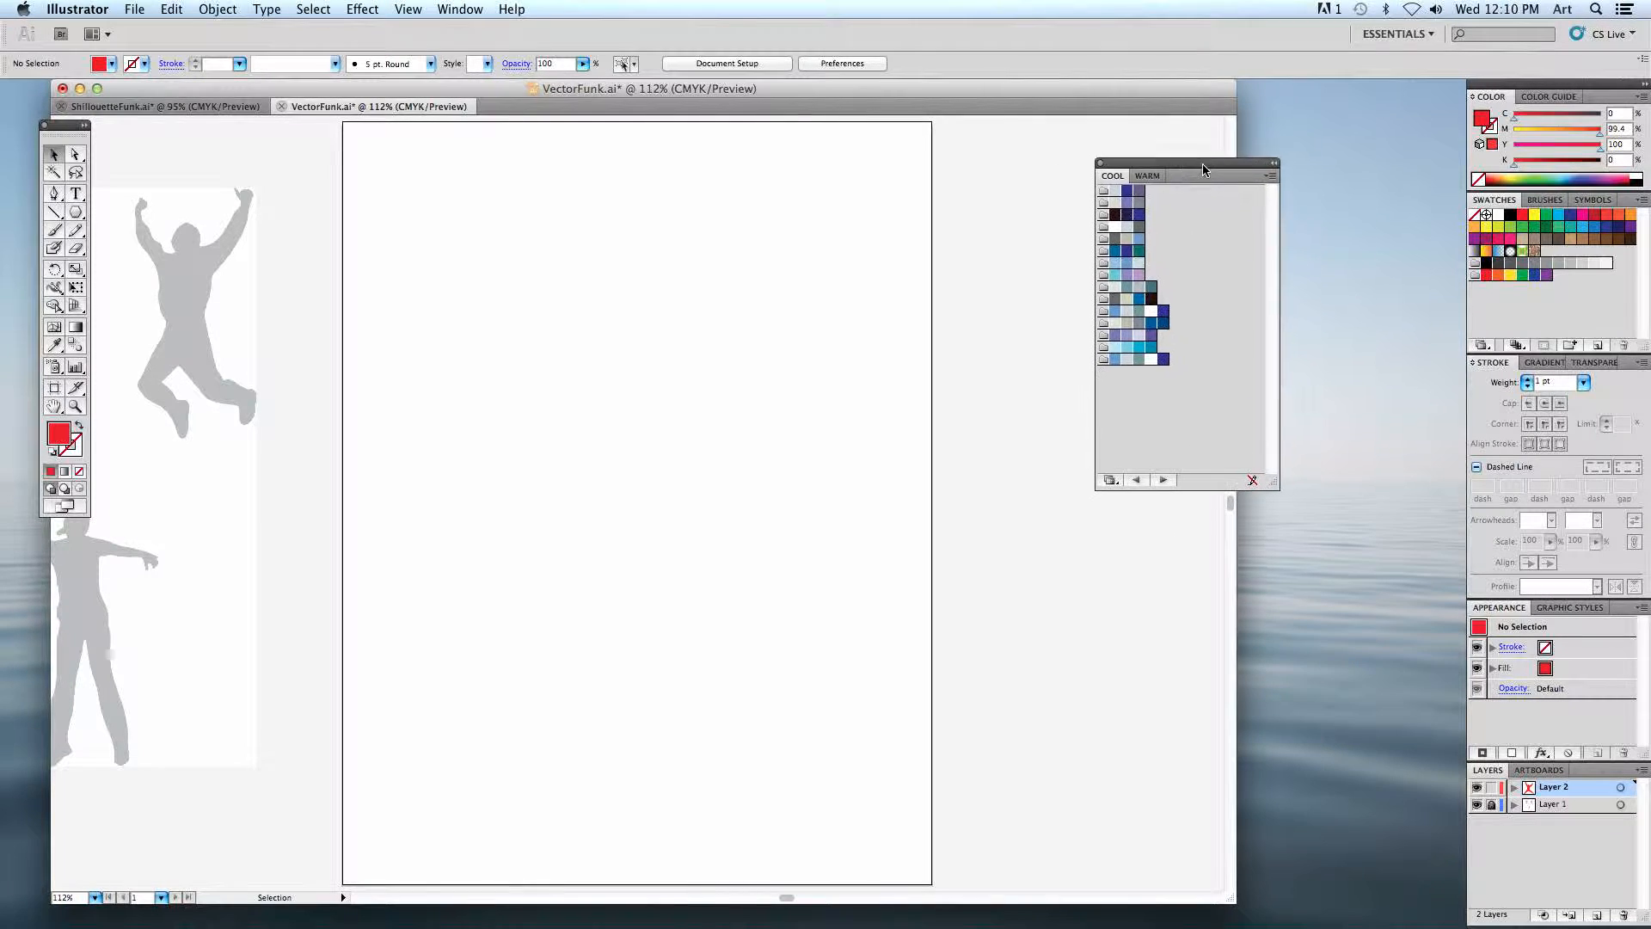
{"action": "left_click", "coordinate": [77, 217]}
{"action": "left_click_drag", "start_coordinate": [77, 217], "coordinate": [177, 229]}
{"action": "left_click_drag", "start_coordinate": [79, 213], "coordinate": [327, 138]}
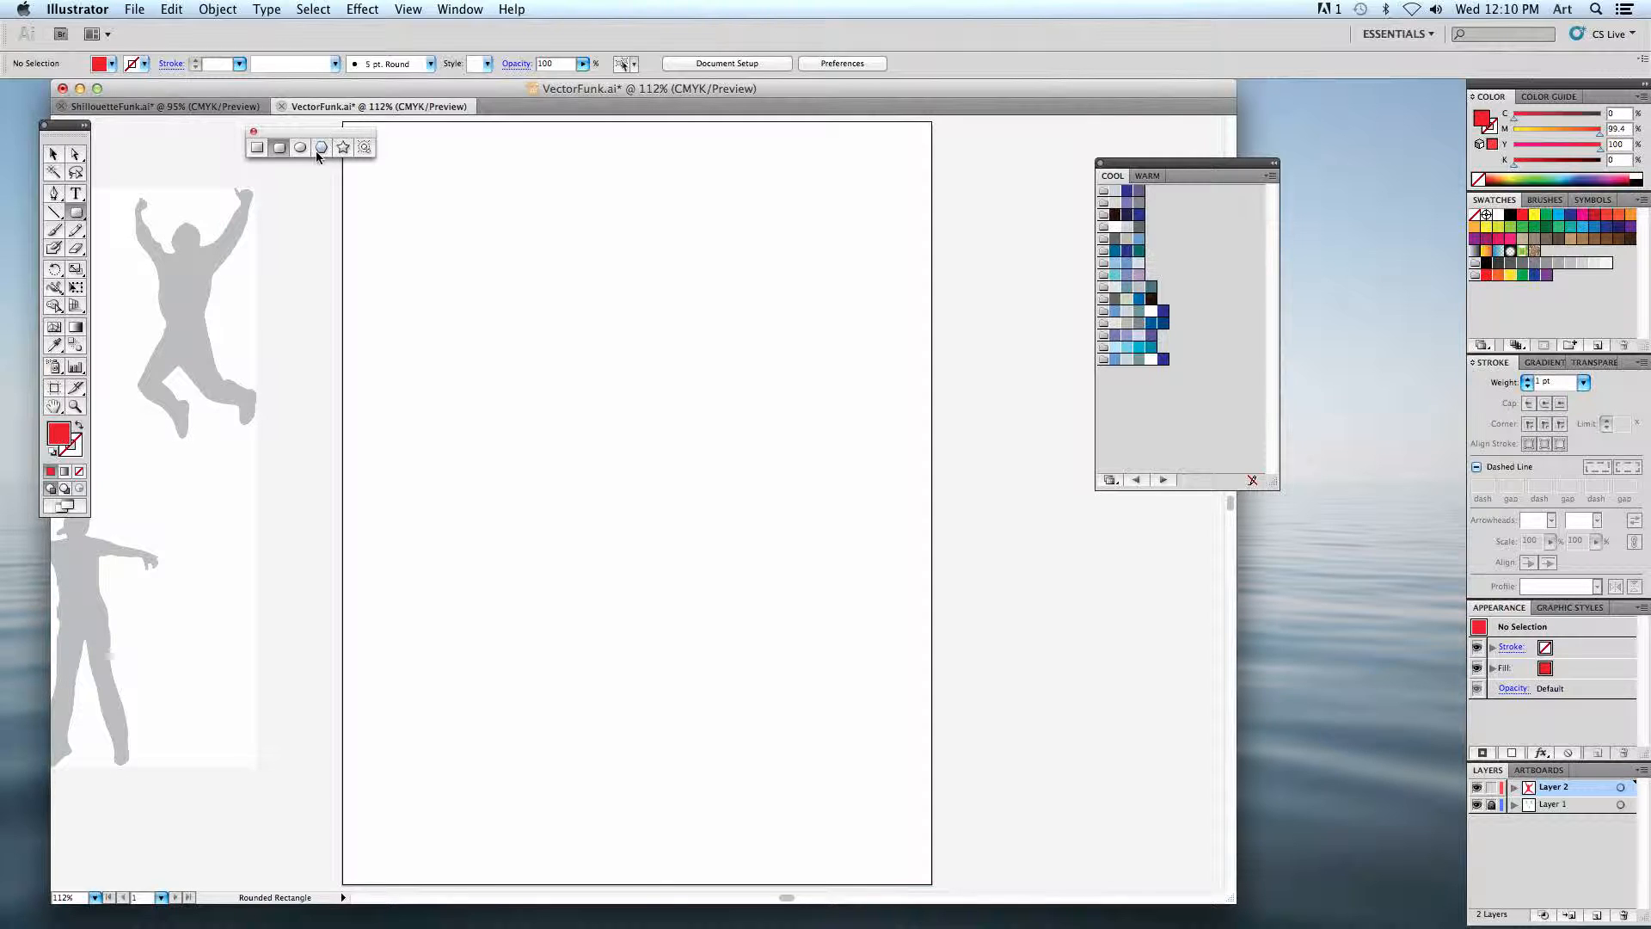
- Draw a dark blue rectangle from the Cool swatches (C 100, M 60, Y 20) overlapping the artboard's upper-left corner
{"action": "left_click", "coordinate": [257, 147]}
{"action": "key", "text": "super+1"}
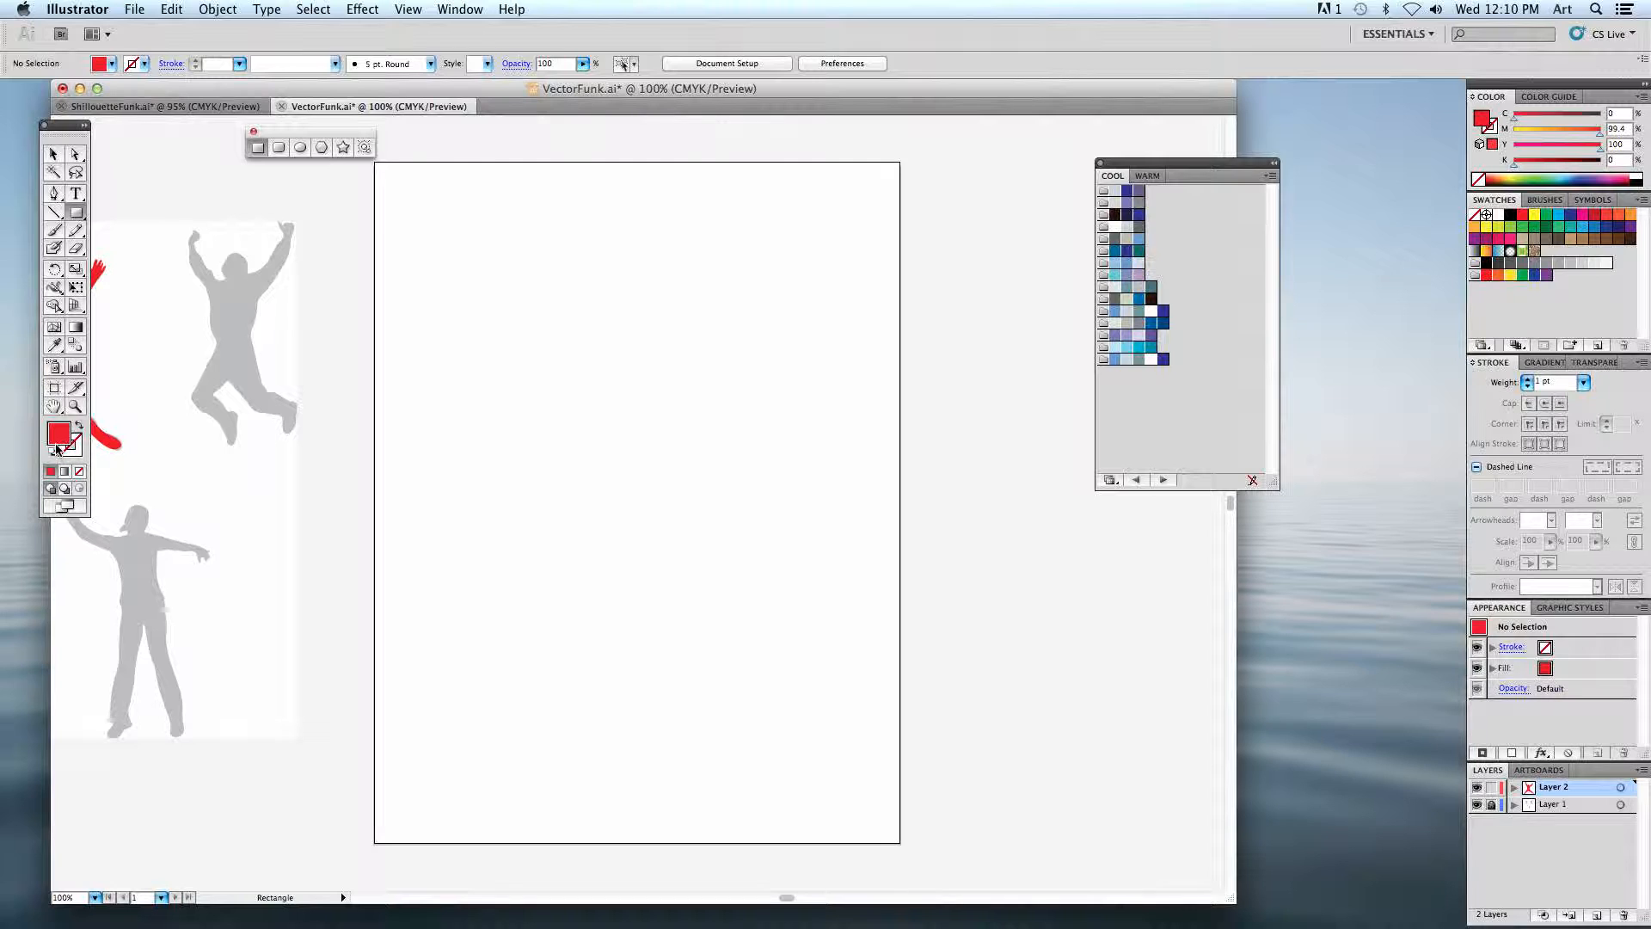
{"action": "left_click", "coordinate": [1114, 252]}
{"action": "left_click_drag", "start_coordinate": [380, 164], "coordinate": [665, 436]}
{"action": "key", "text": "super+shift+a"}
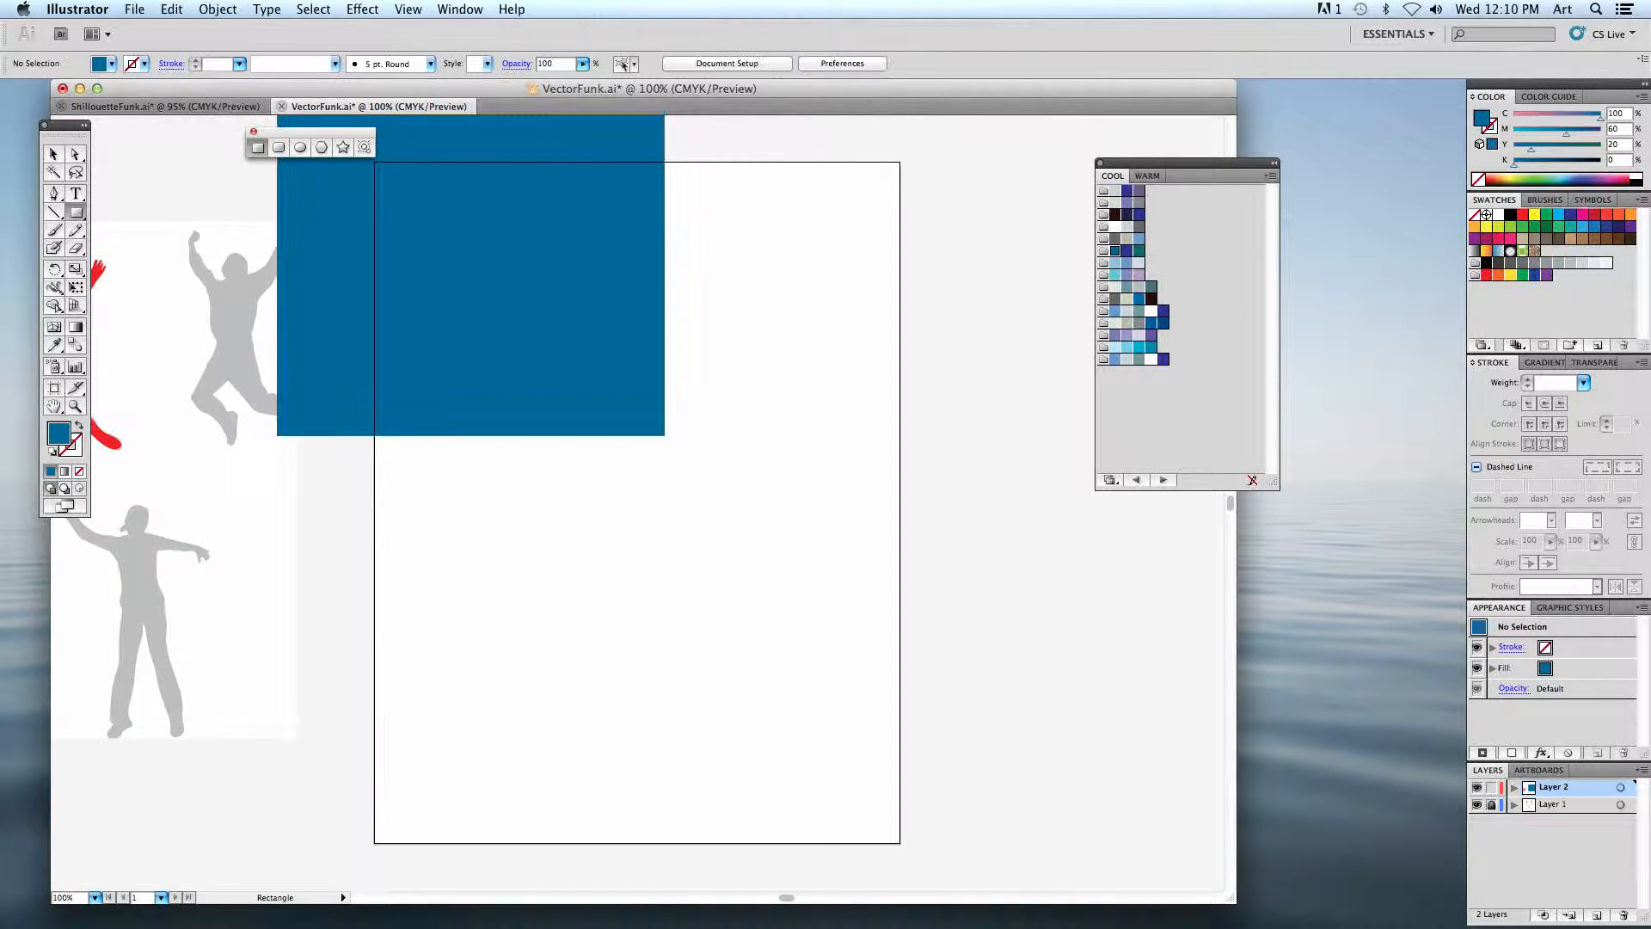
- Draw a circle about 4.1 in wide overlapping the rectangle's lower-right corner and fill it with the Cool library's gray-blue
{"action": "left_click", "coordinate": [1140, 300]}
{"action": "left_click", "coordinate": [300, 147]}
{"action": "left_click_drag", "start_coordinate": [674, 332], "coordinate": [780, 536]}
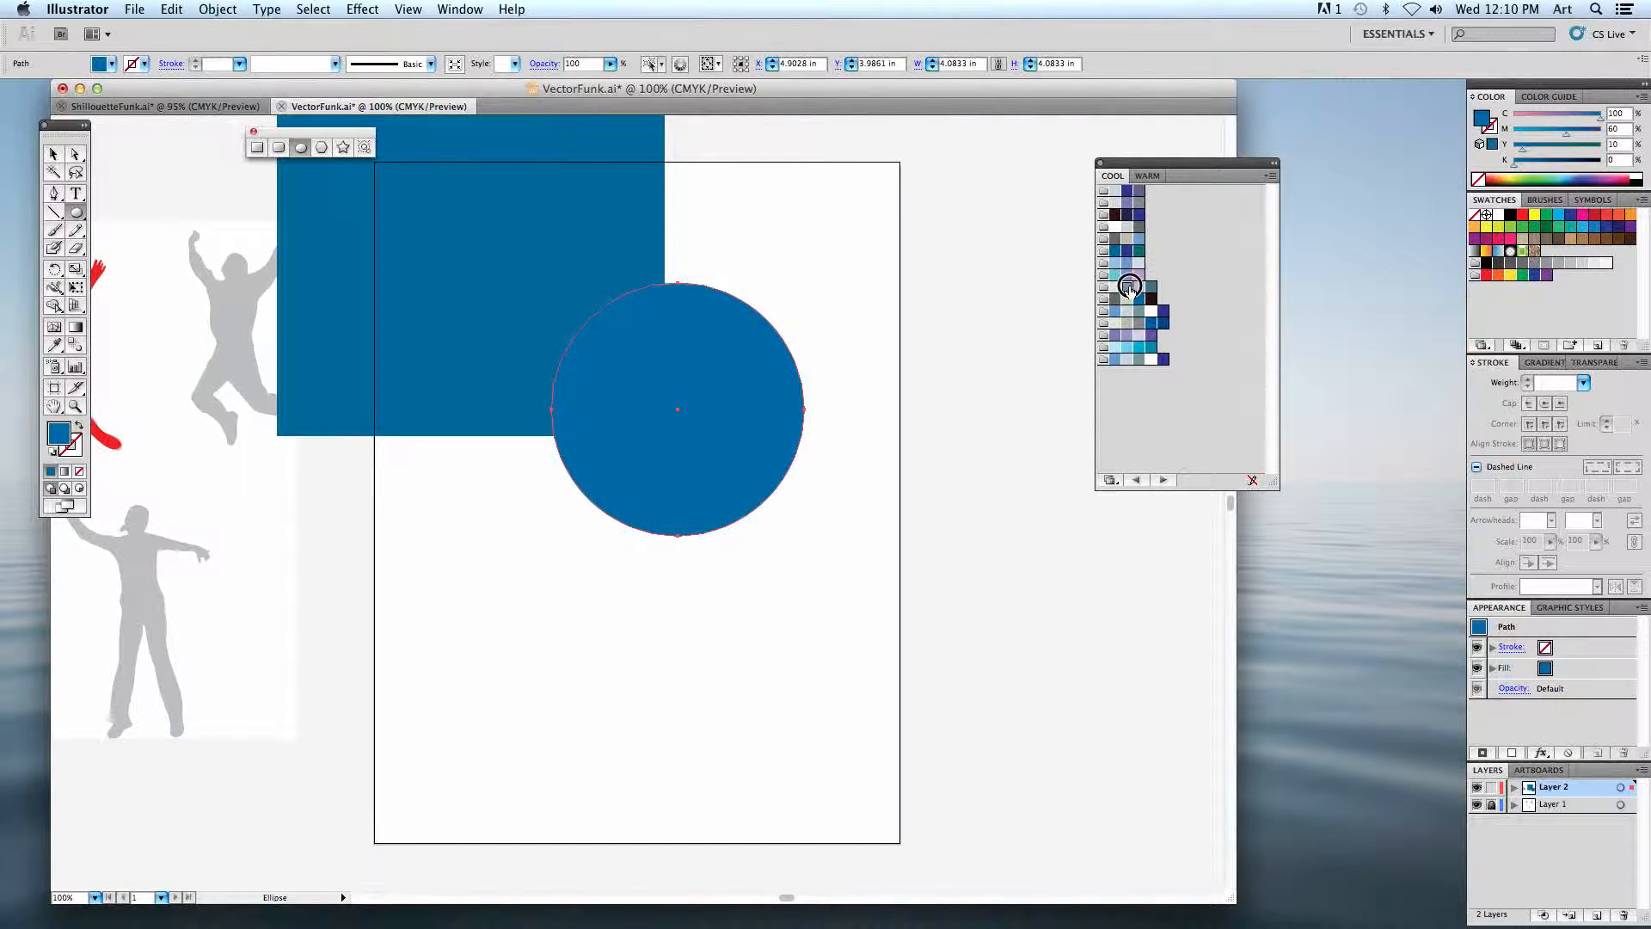
{"action": "left_click", "coordinate": [1128, 287]}
{"action": "key", "text": "super+shift+a"}
- Draw a tilted triangle about 5.4 by 6 in over the artboard's upper-right area and fill it with Cool purple (C 70, M 74, K 5)
{"action": "left_click", "coordinate": [321, 149]}
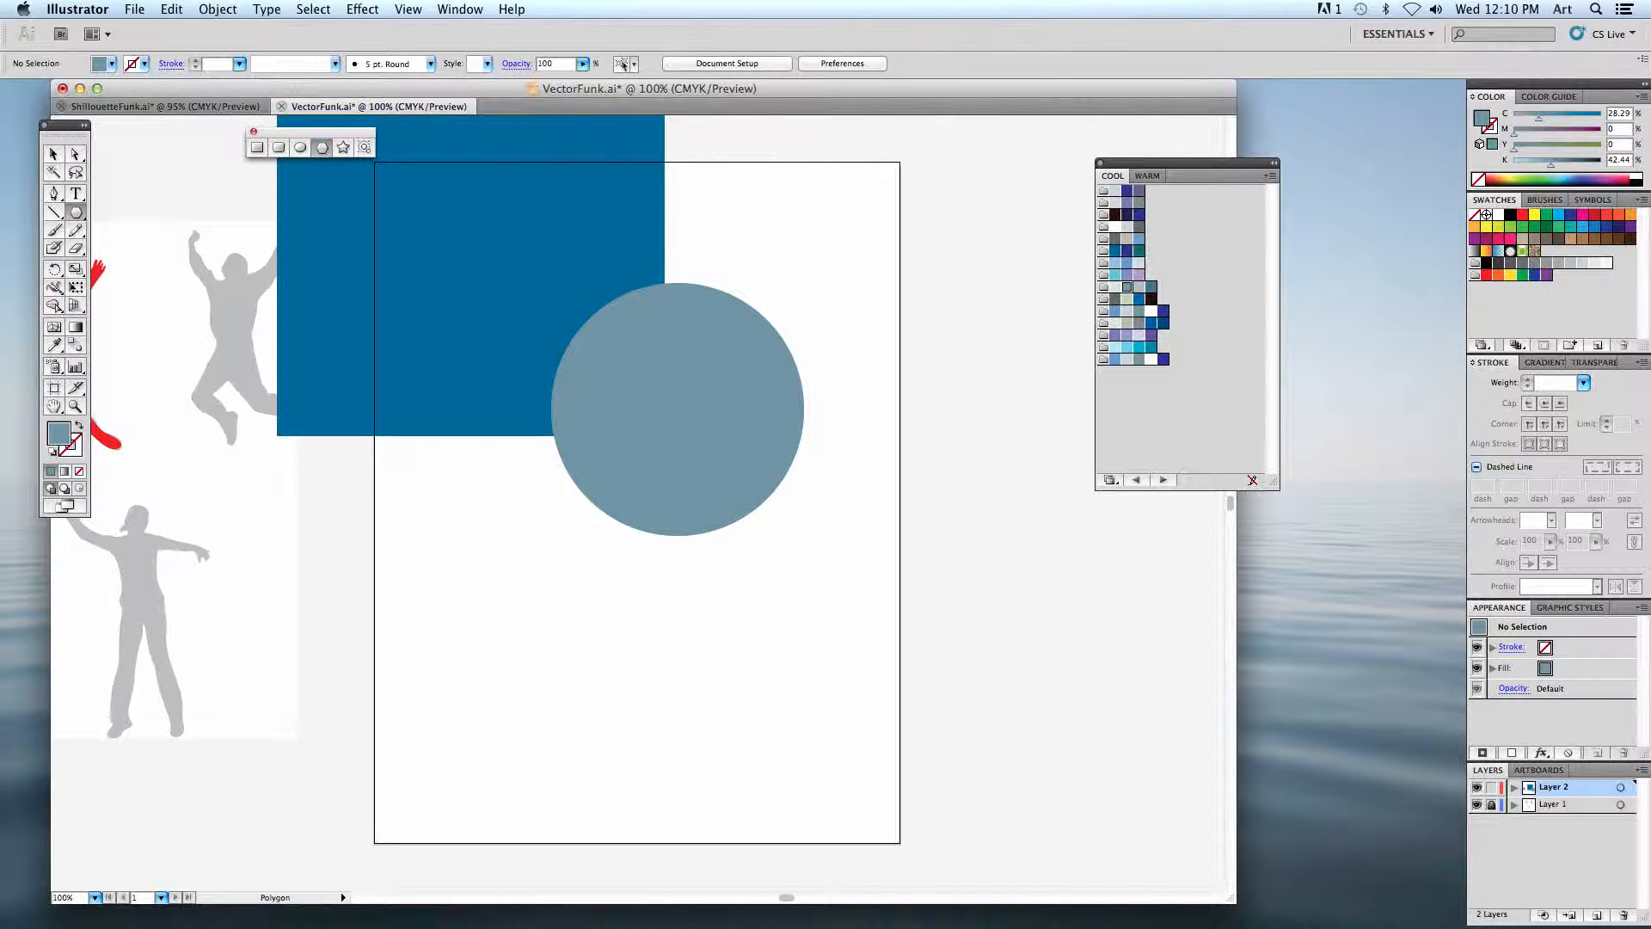
{"action": "left_click_drag", "start_coordinate": [785, 270], "coordinate": [903, 451]}
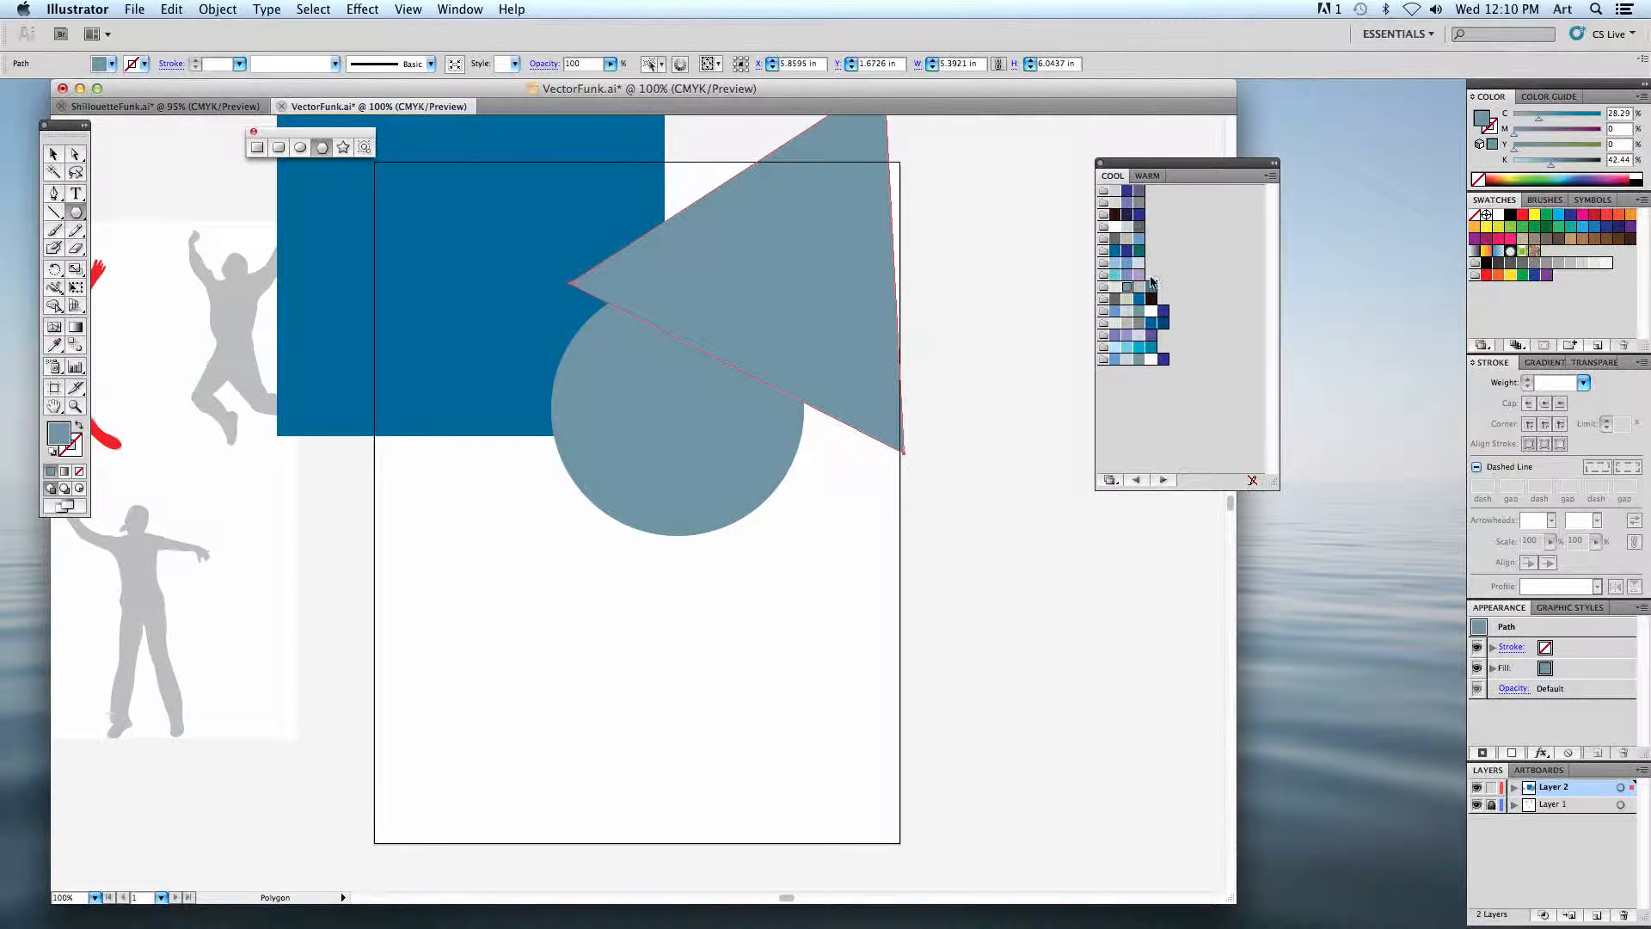
{"action": "left_click", "coordinate": [1139, 214]}
{"action": "left_click", "coordinate": [1139, 334]}
{"action": "left_click", "coordinate": [1152, 336]}
{"action": "key", "text": "super+shift+a"}
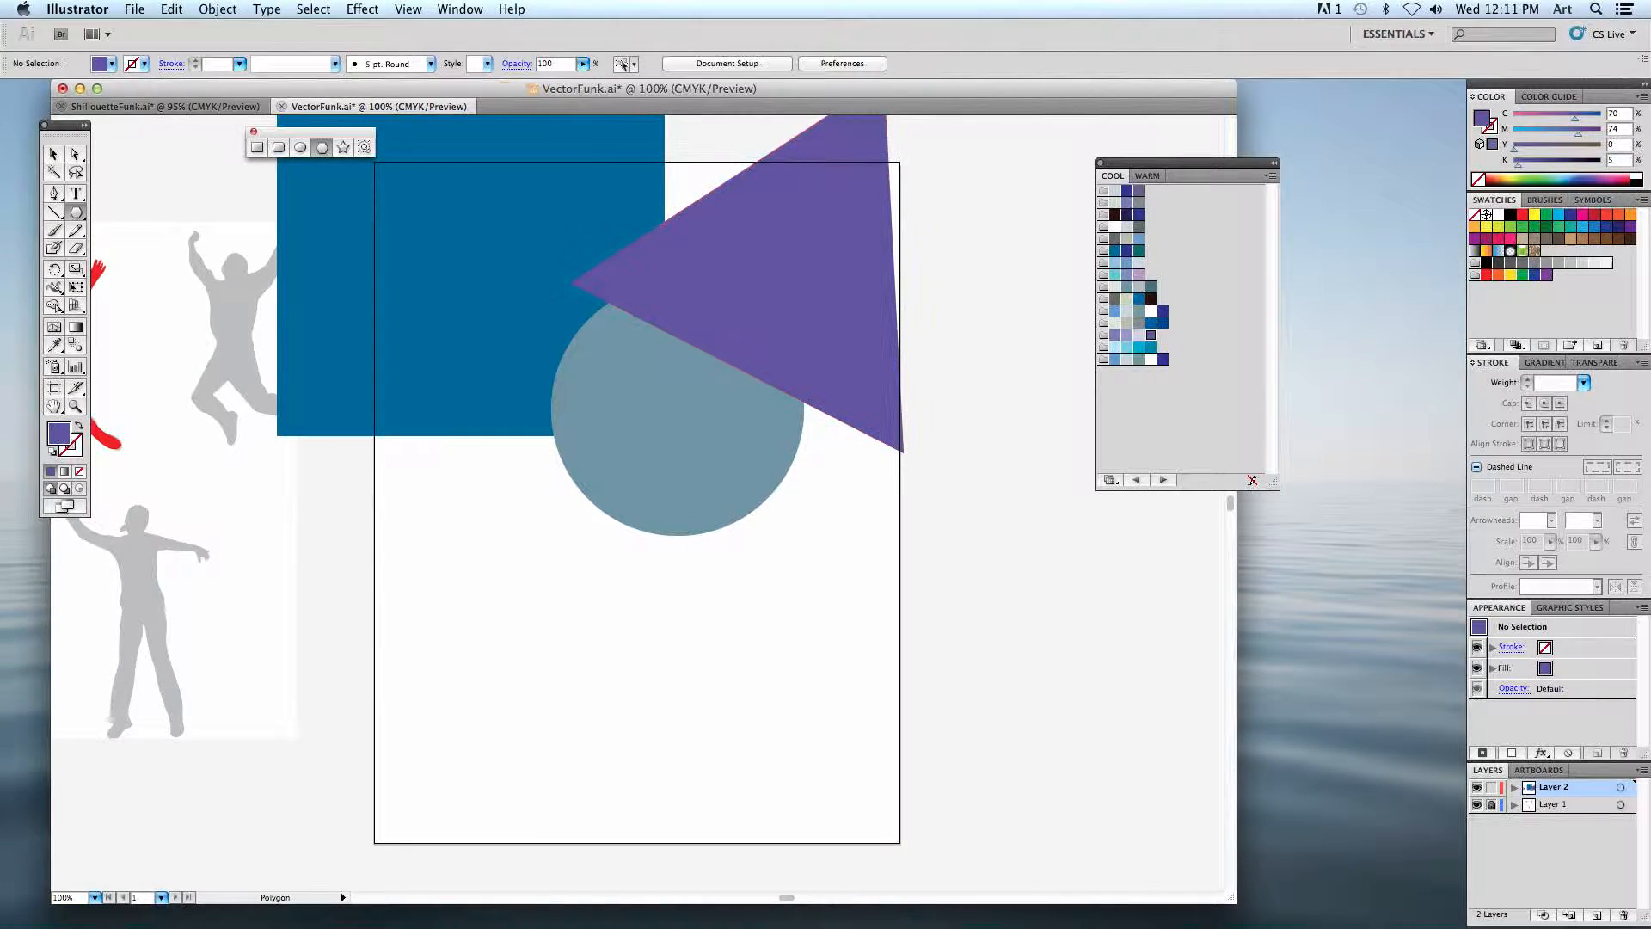
- Draw a five-pointed star about 7.5 by 7.1 in over the artboard's left side and fill it with Cool slate teal (C 40, K 60)
{"action": "left_click", "coordinate": [351, 148]}
{"action": "left_click_drag", "start_coordinate": [511, 528], "coordinate": [671, 663]}
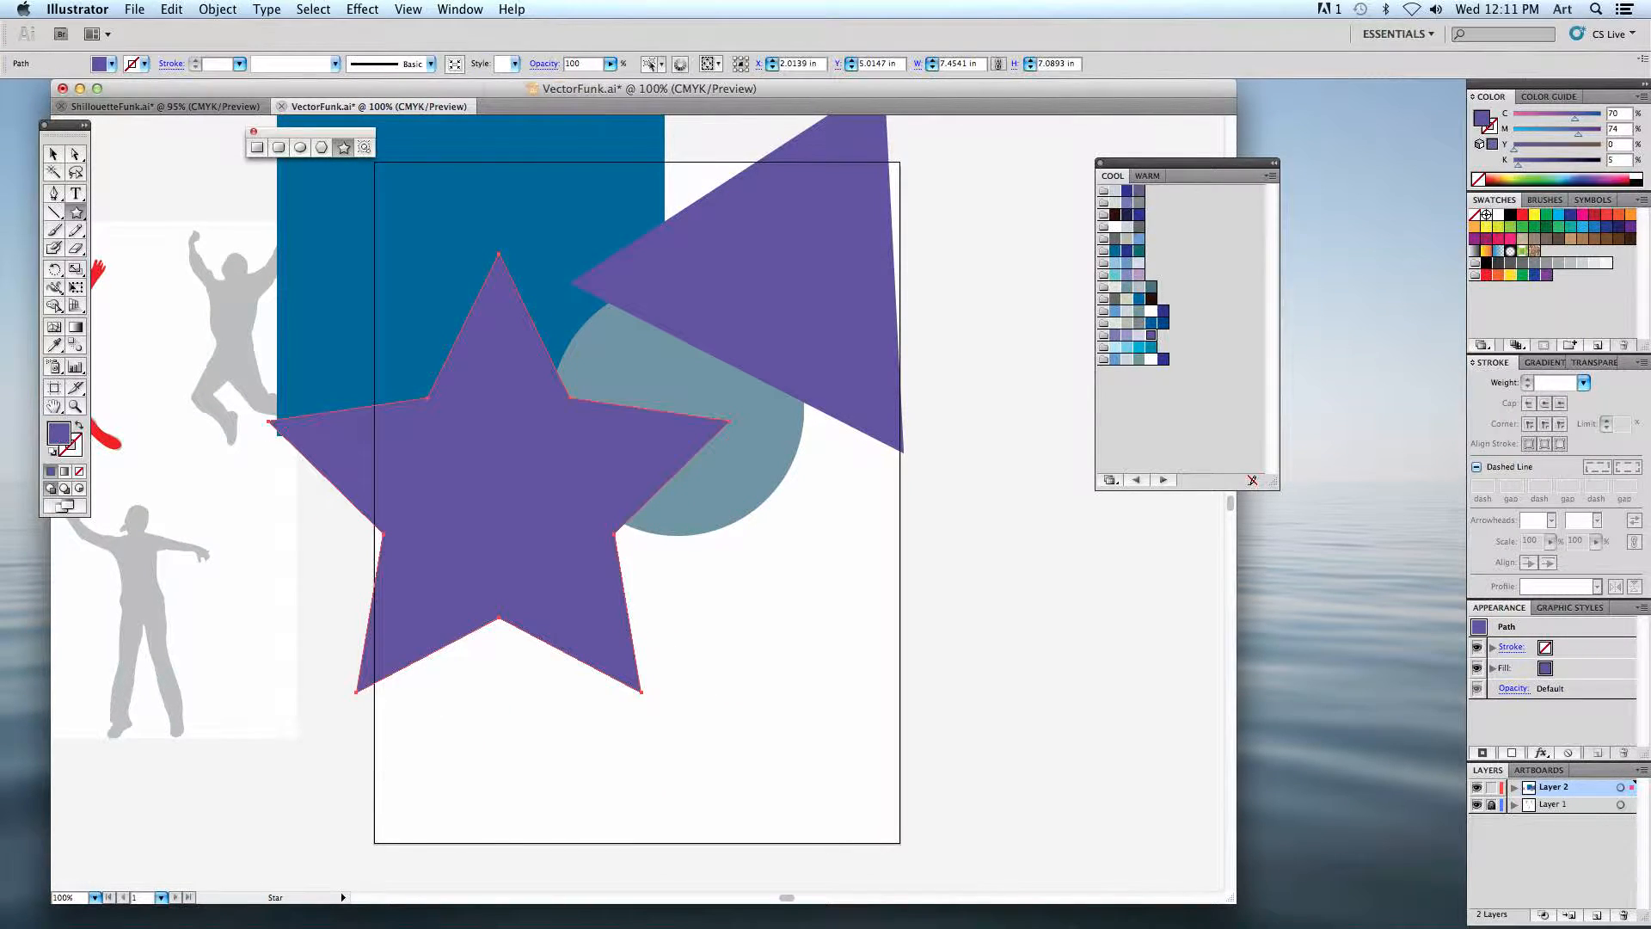
{"action": "left_click", "coordinate": [1148, 287]}
{"action": "key", "text": "super+shift+a"}
- Draw a seven-sided polygon about 8.8 by 8.6 in over the artboard's lower right, fill it light blue, and send it to the back
{"action": "left_click", "coordinate": [301, 147]}
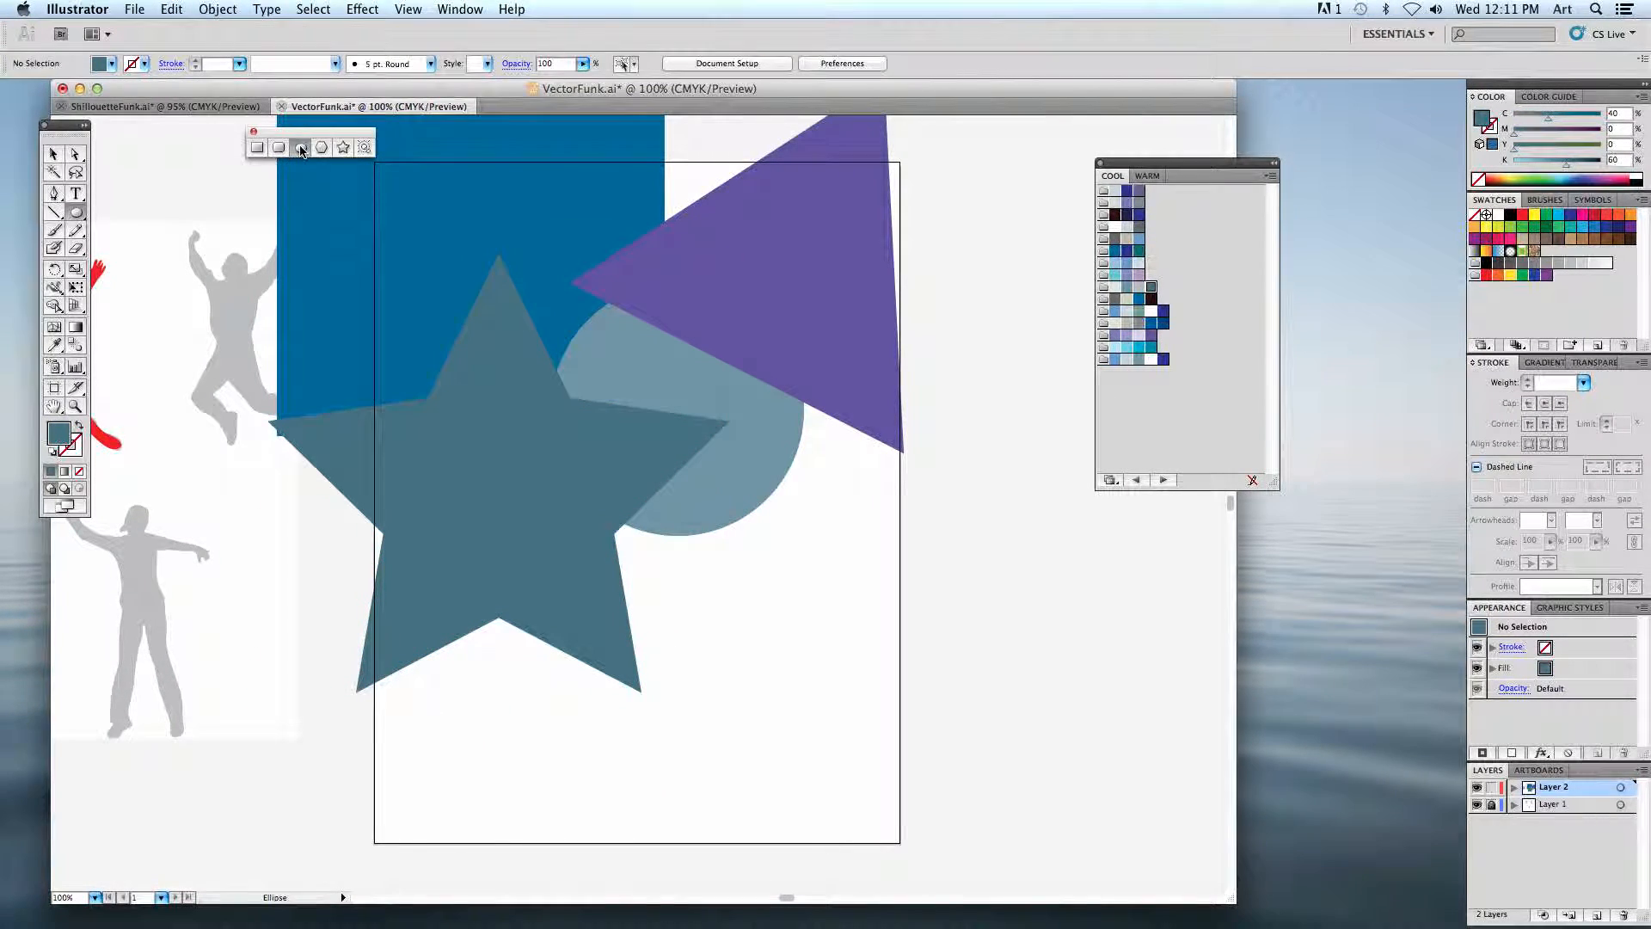
{"action": "left_click", "coordinate": [319, 148]}
{"action": "left_click_drag", "start_coordinate": [750, 612], "coordinate": [919, 824]}
{"action": "key", "text": "Up"}
{"action": "key", "text": "Up"}
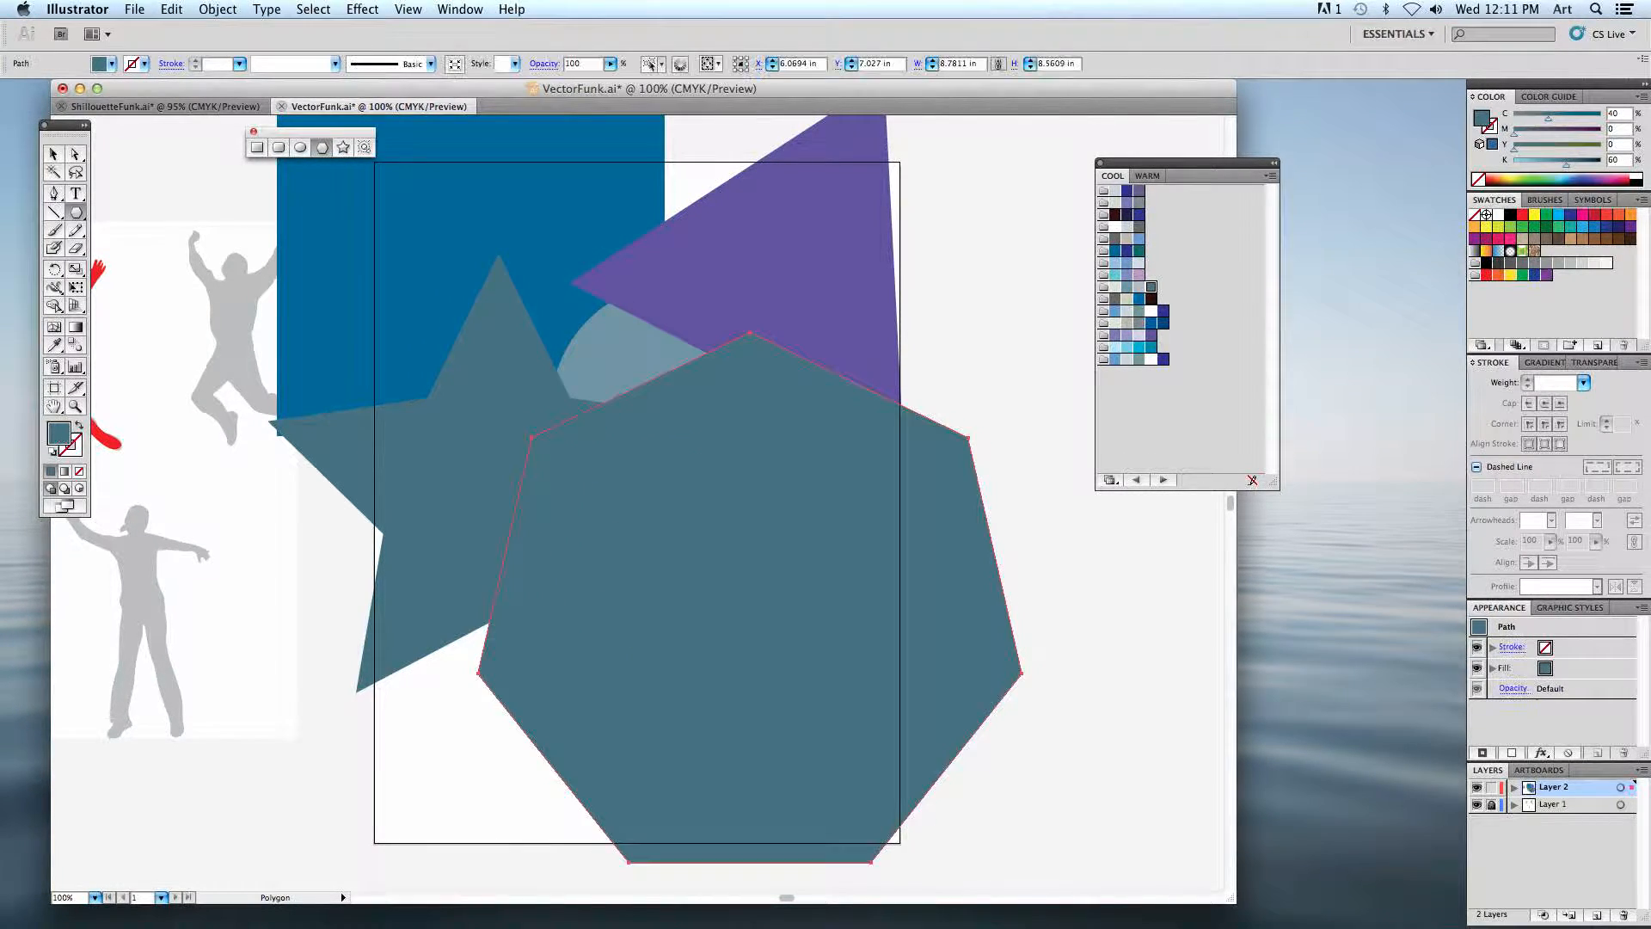
{"action": "left_click", "coordinate": [1127, 263]}
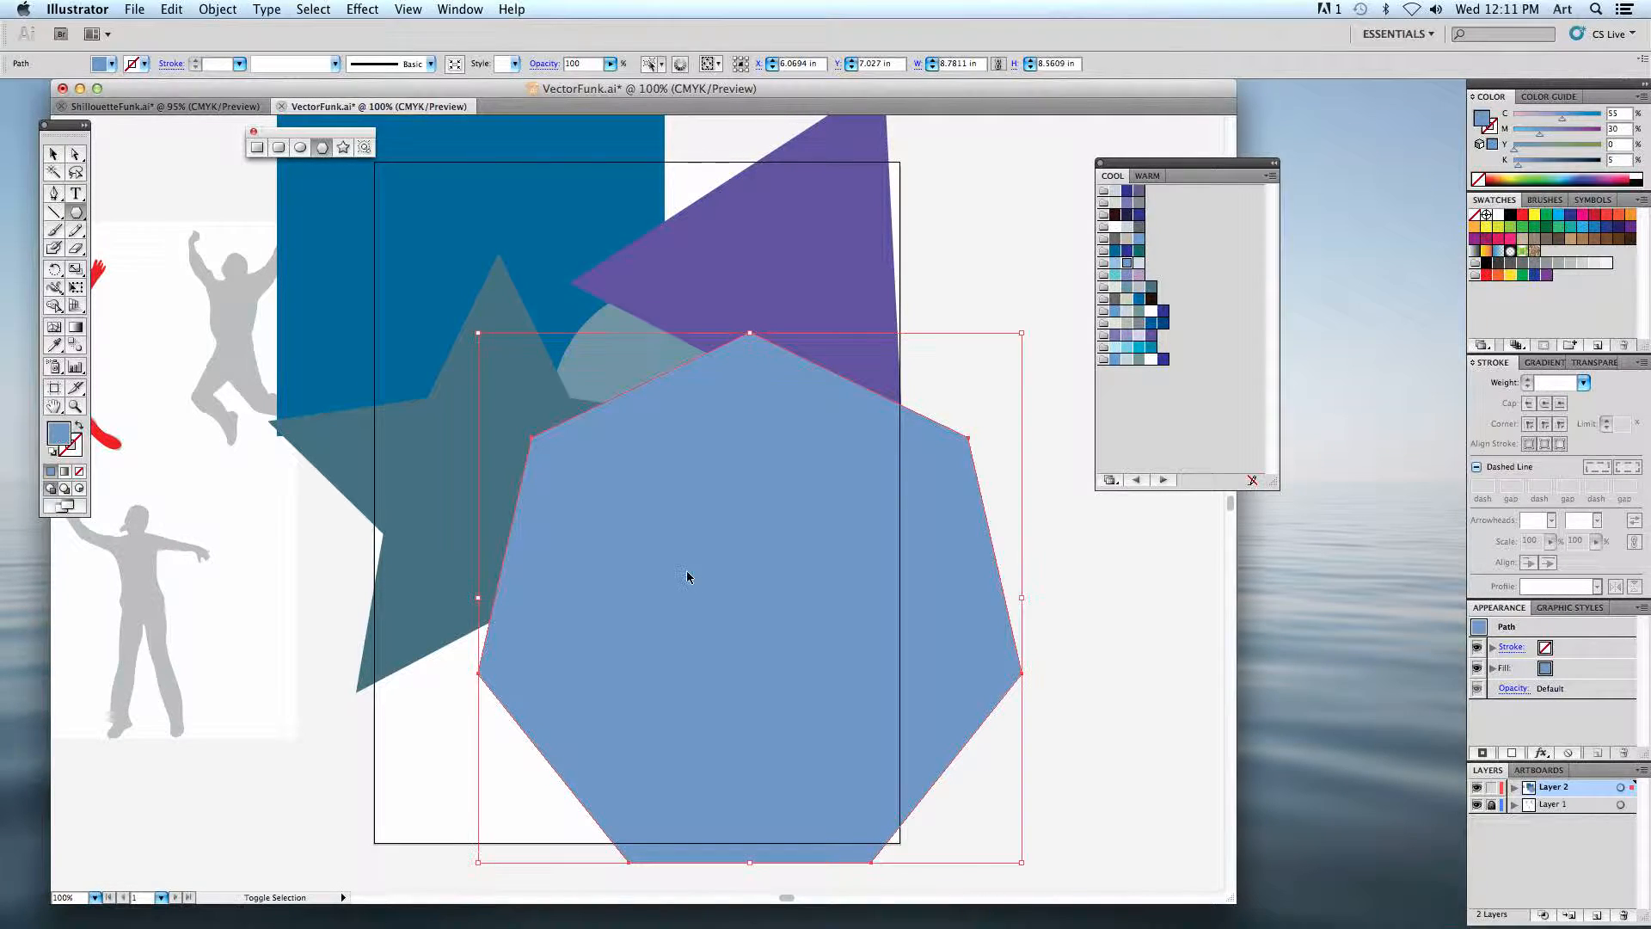
{"action": "key", "text": "ctrl+shift+bracketleft"}
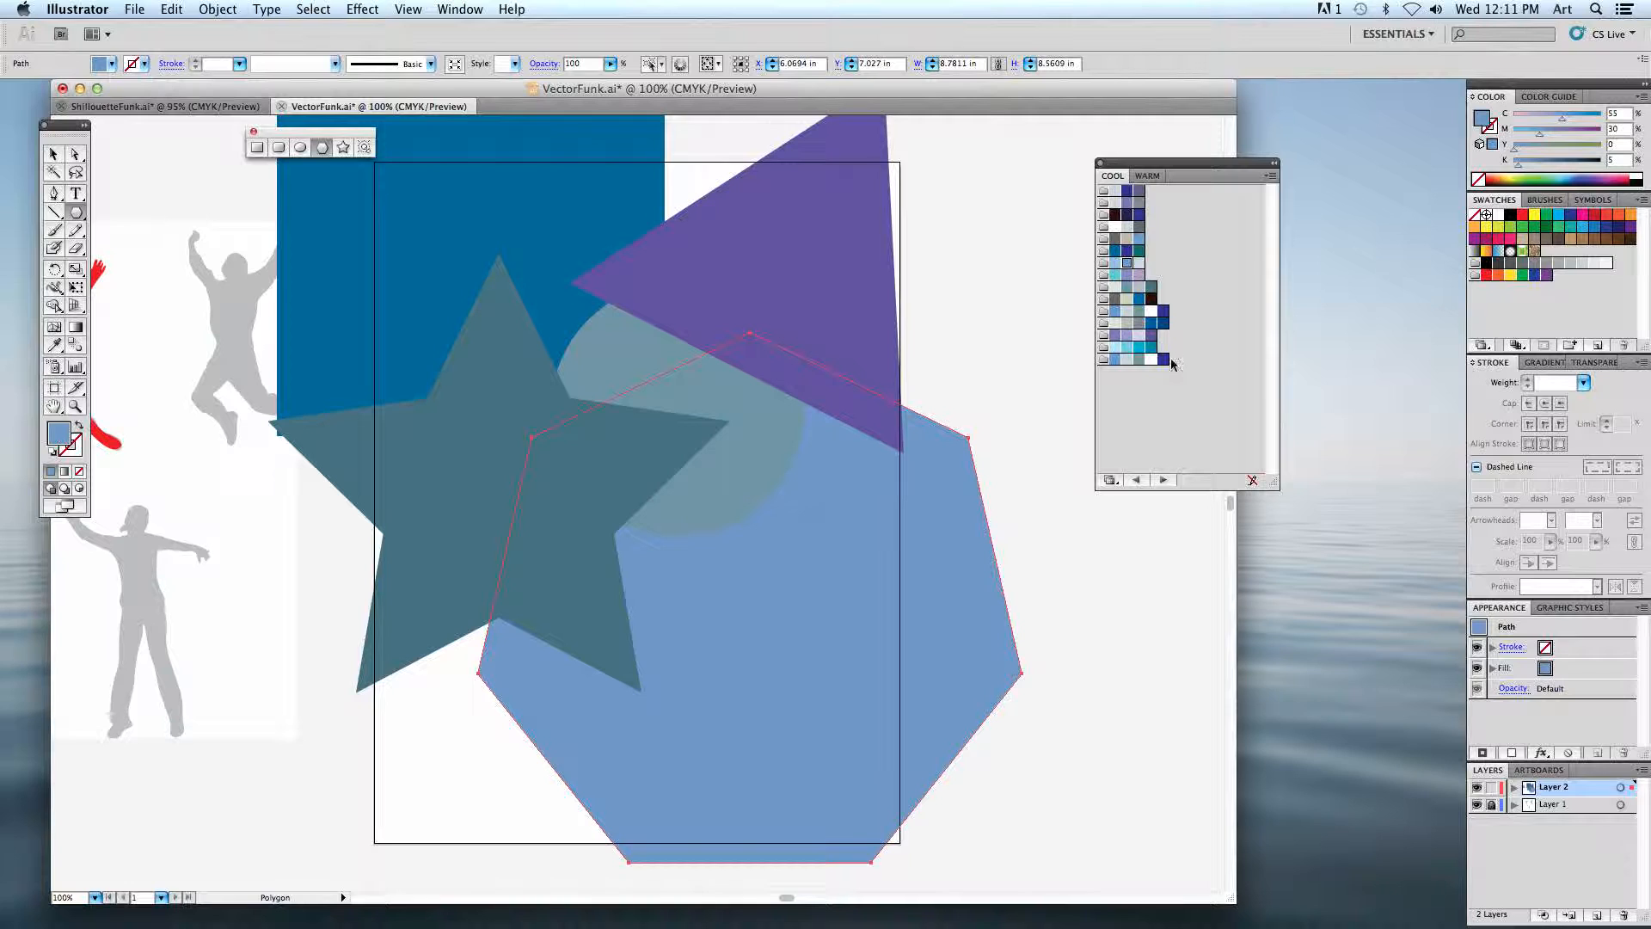
- Try several Cool swatches on the seven-sided polygon and settle on periwinkle (C 57, M 54)
{"action": "left_click", "coordinate": [1139, 300]}
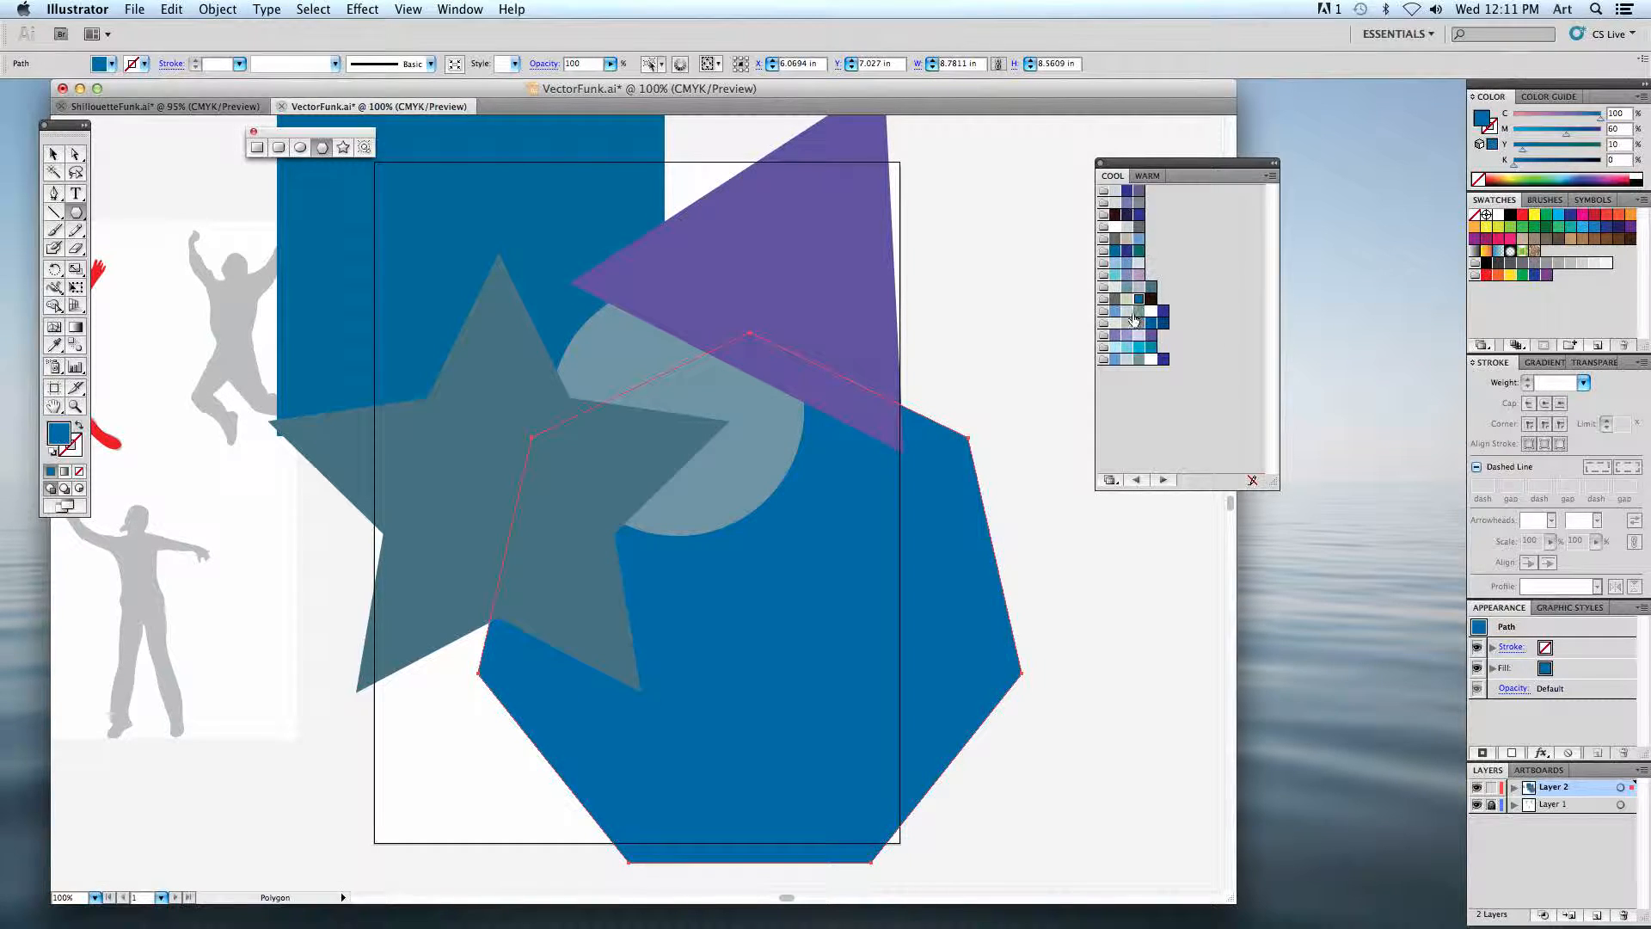
{"action": "left_click", "coordinate": [1127, 324]}
{"action": "left_click", "coordinate": [1138, 323]}
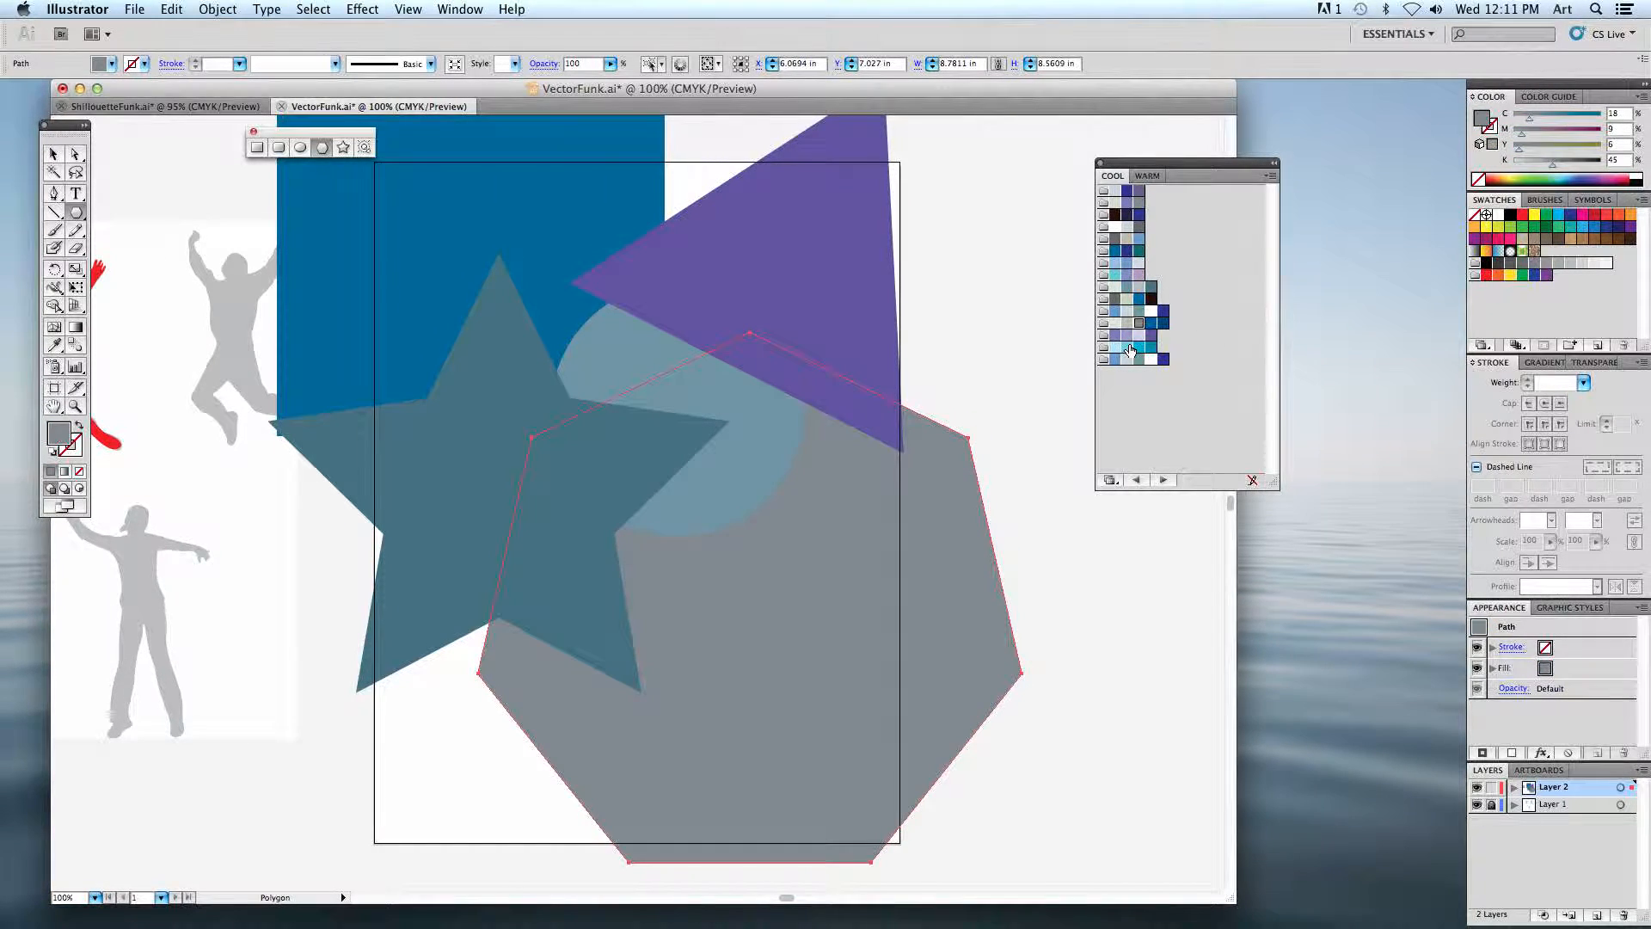
{"action": "left_click", "coordinate": [1115, 335]}
{"action": "key", "text": "ctrl+shift+a"}
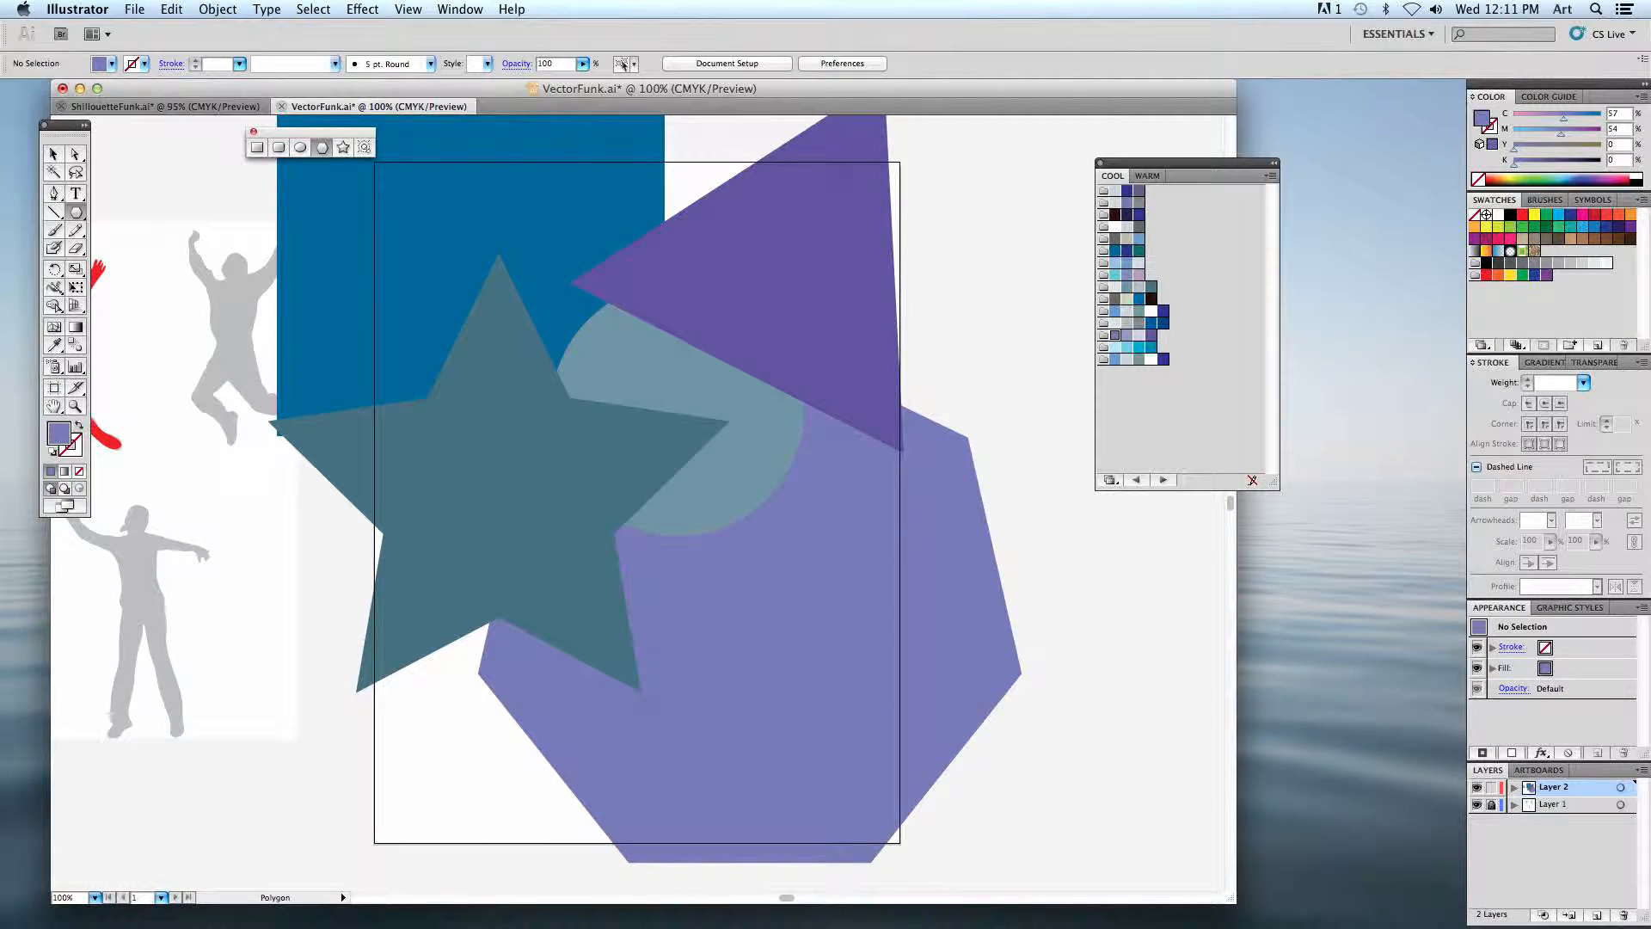
- Draw a 5.75 in rounded square at the artboard's lower-left corner and fill it with muted purple (C 70, M 70, Y 30)
{"action": "left_click", "coordinate": [278, 147]}
{"action": "mouse_move", "coordinate": [359, 519]}
{"action": "left_mouse_down"}
{"action": "mouse_move", "coordinate": [534, 855]}
{"action": "mouse_move", "coordinate": [715, 875]}
{"action": "left_mouse_up"}
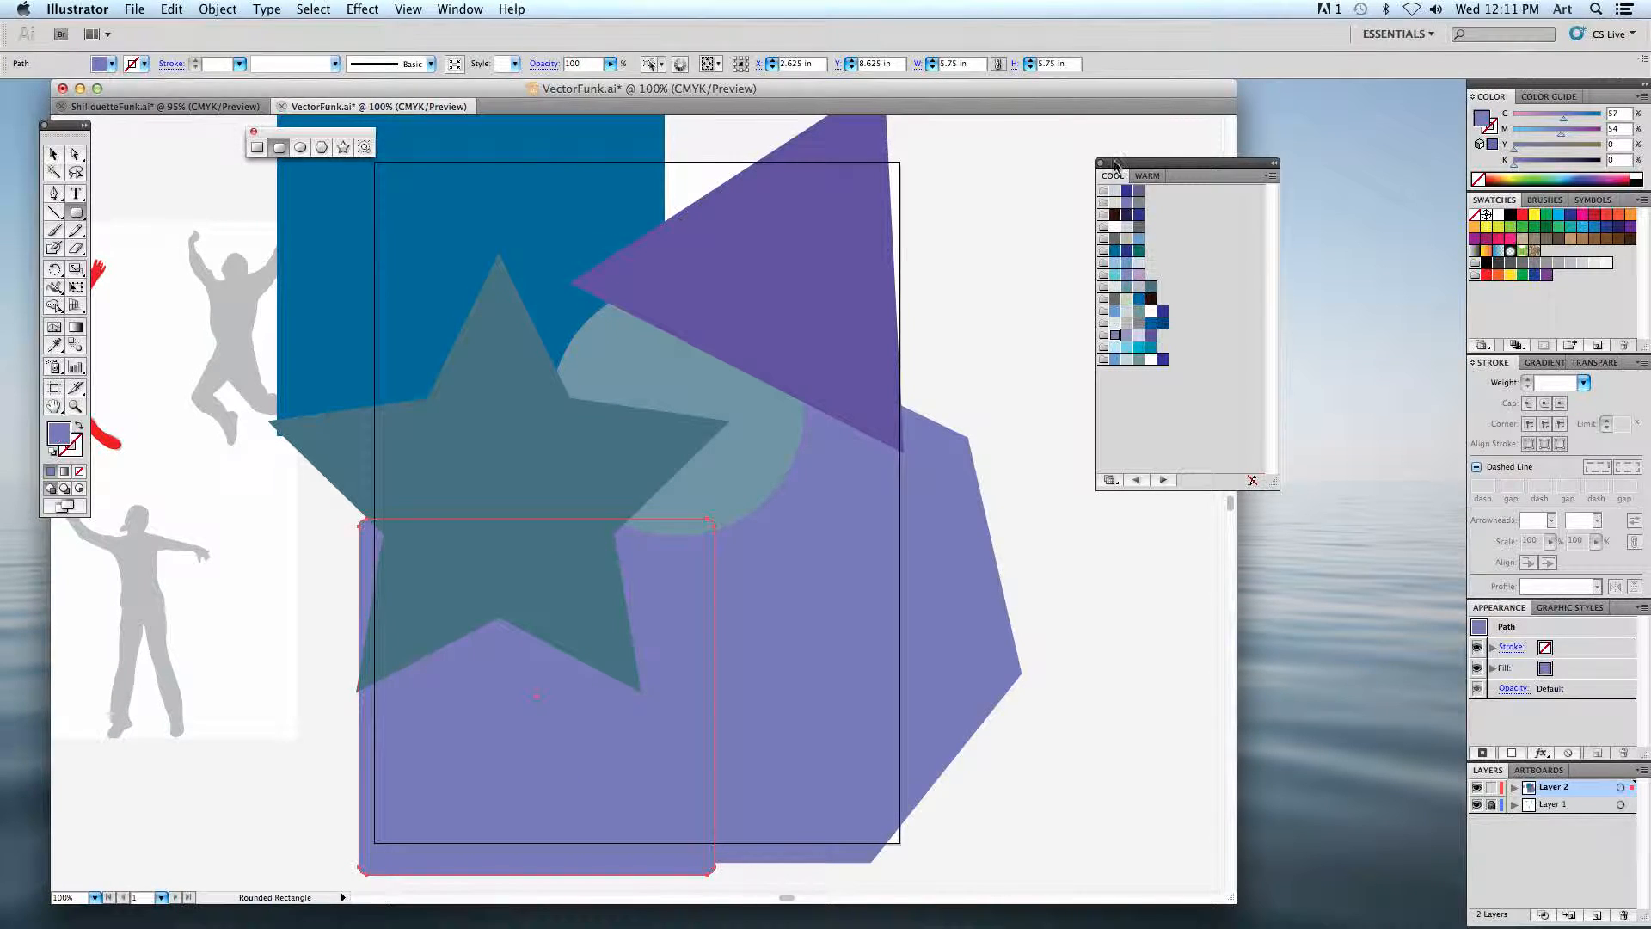
{"action": "left_click", "coordinate": [1140, 215]}
{"action": "left_click", "coordinate": [1139, 203]}
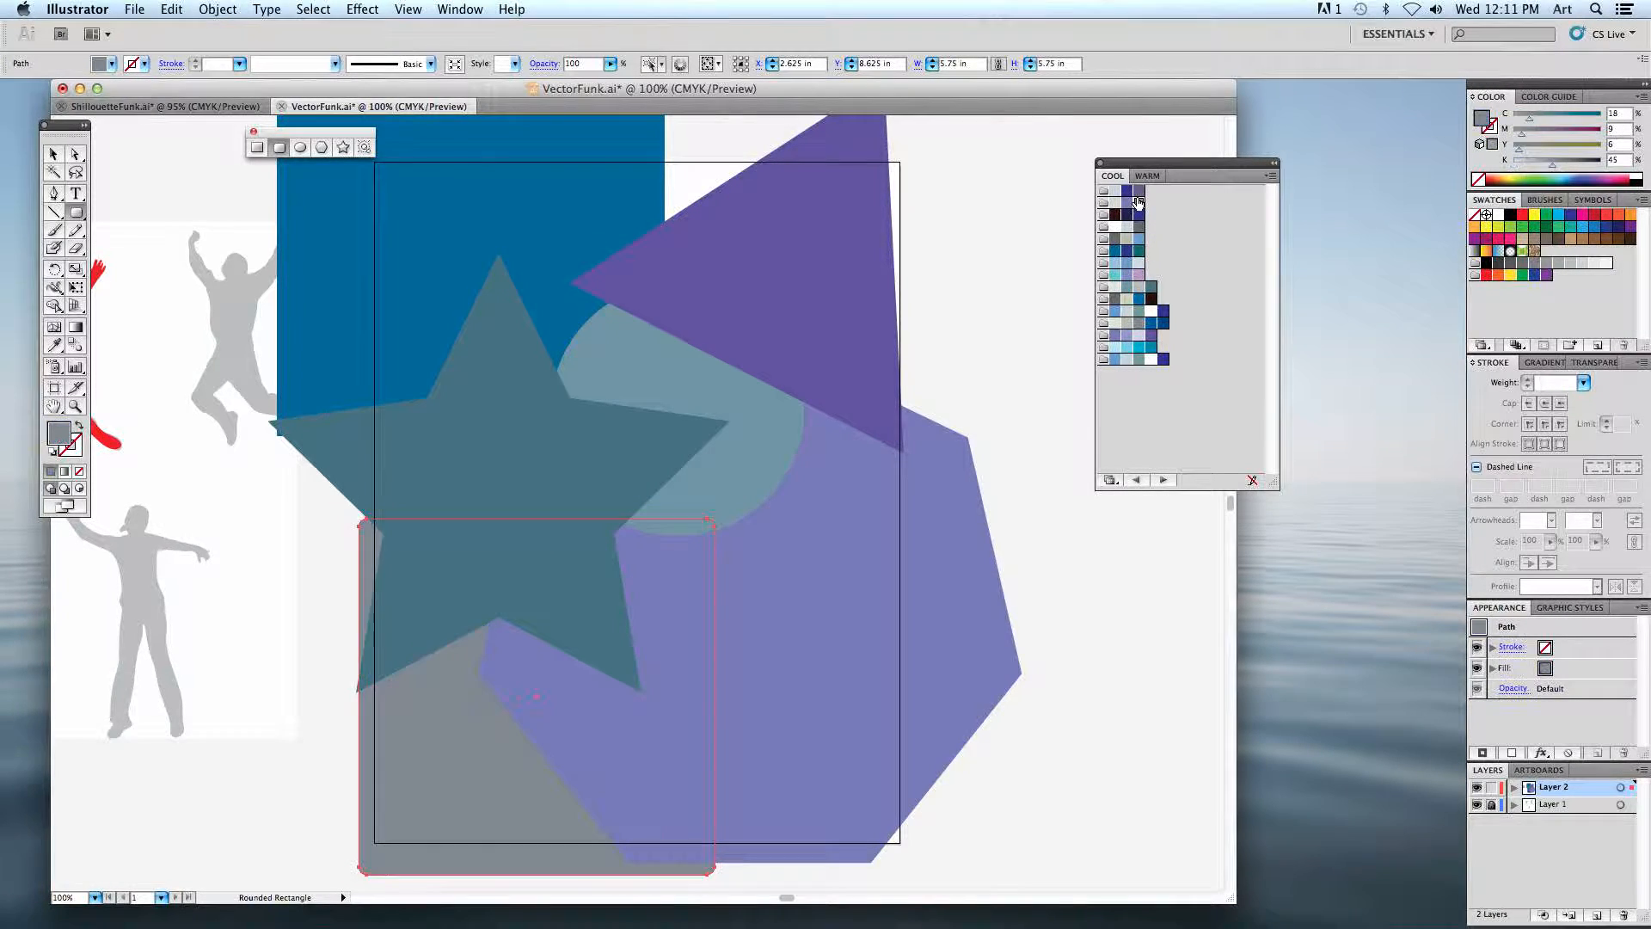
{"action": "left_click", "coordinate": [1139, 191]}
{"action": "scroll", "coordinate": [643, 508], "scroll_direction": "up", "scroll_amount": 3}
{"action": "key", "text": "super+shift+a"}
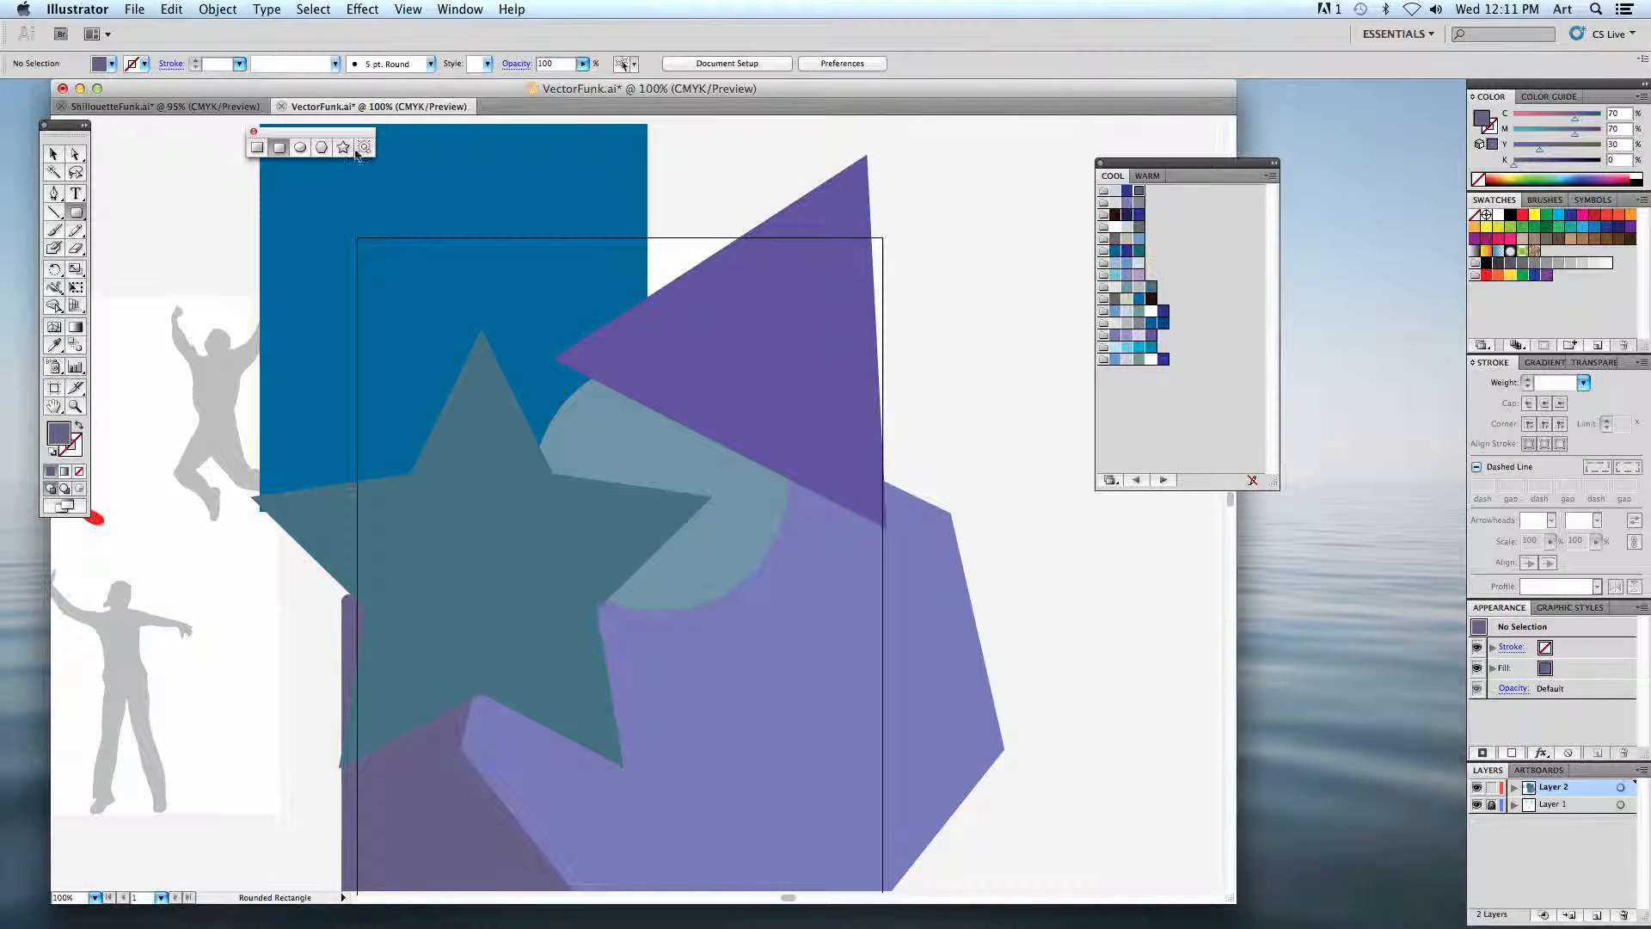
- Draw a wide rectangle in the same muted purple across the artboard's upper-right corner, over the triangle
{"action": "left_click", "coordinate": [321, 147]}
{"action": "left_click", "coordinate": [258, 147]}
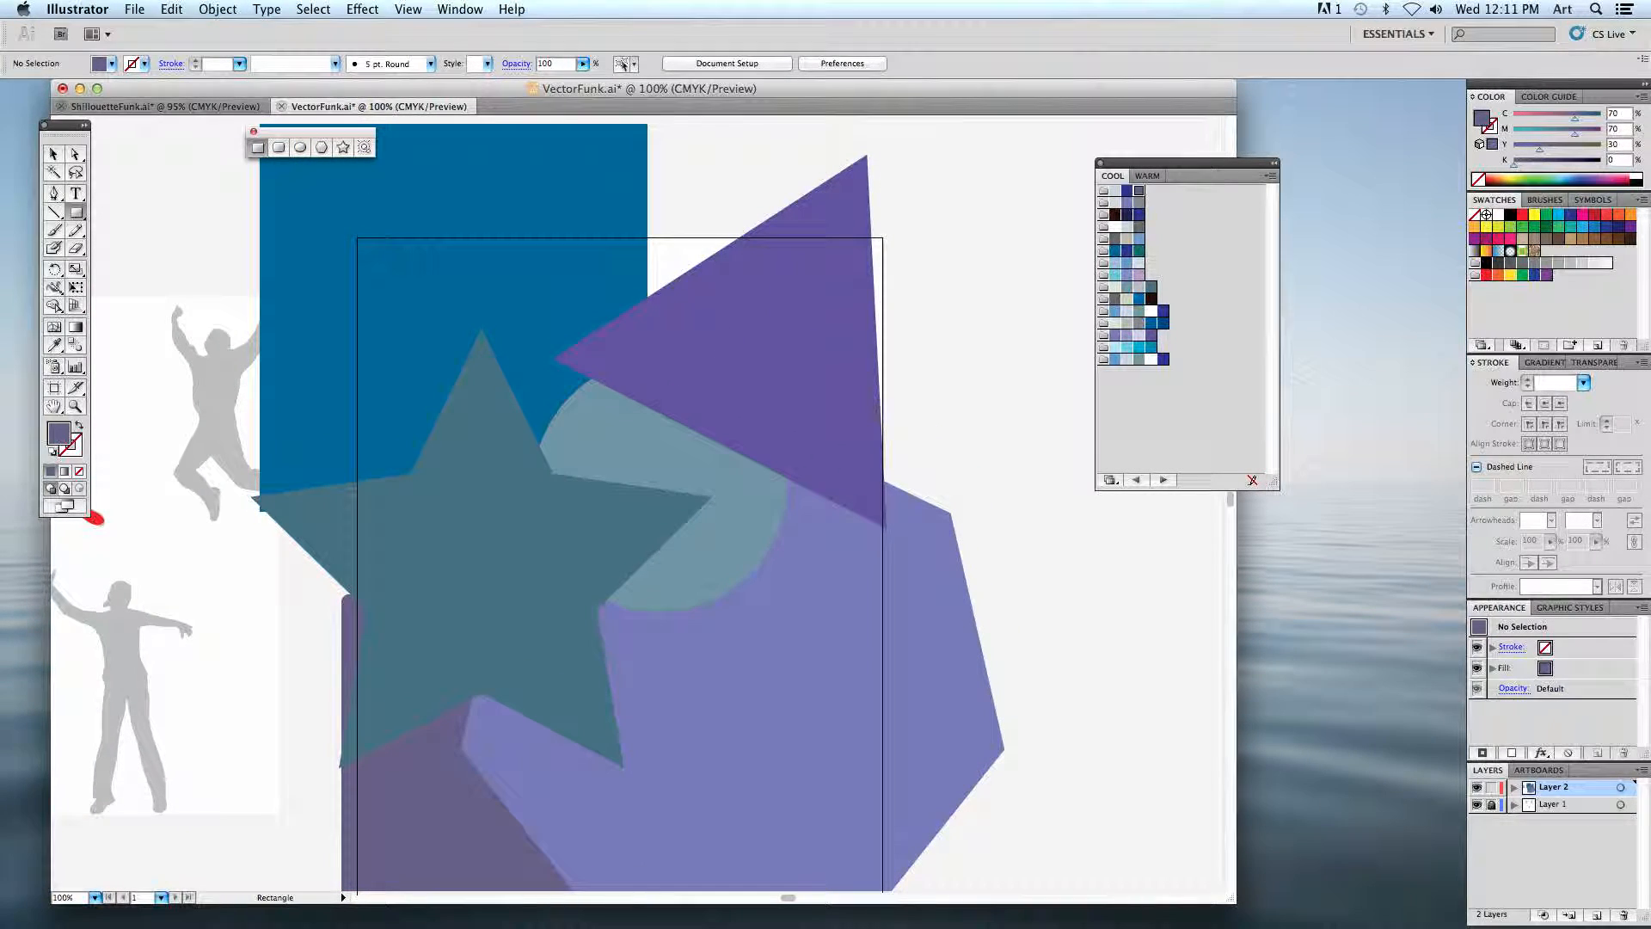
{"action": "left_click_drag", "start_coordinate": [594, 180], "coordinate": [915, 341]}
{"action": "key", "text": "super+shift+a"}
- Move the red jumping silhouette onto the artboard's upper left and enlarge it to about 6.1 by 7.4 in
{"action": "key", "text": "super+minus"}
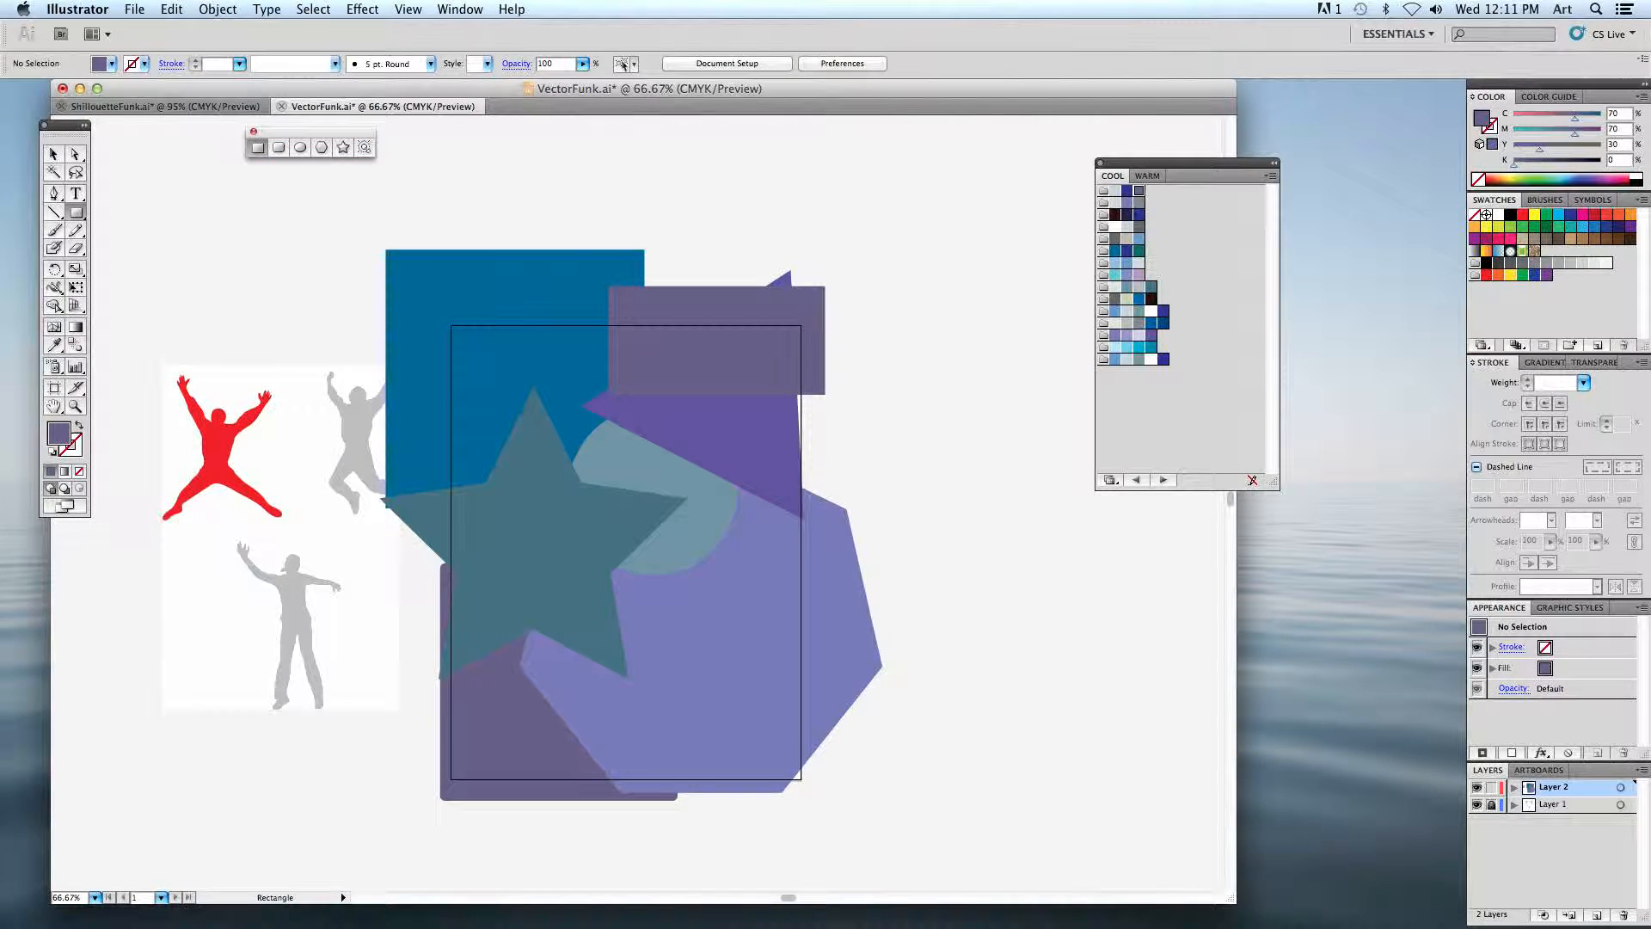
{"action": "left_click", "coordinate": [53, 153]}
{"action": "left_click", "coordinate": [215, 458]}
{"action": "left_click_drag", "start_coordinate": [215, 459], "coordinate": [509, 462]}
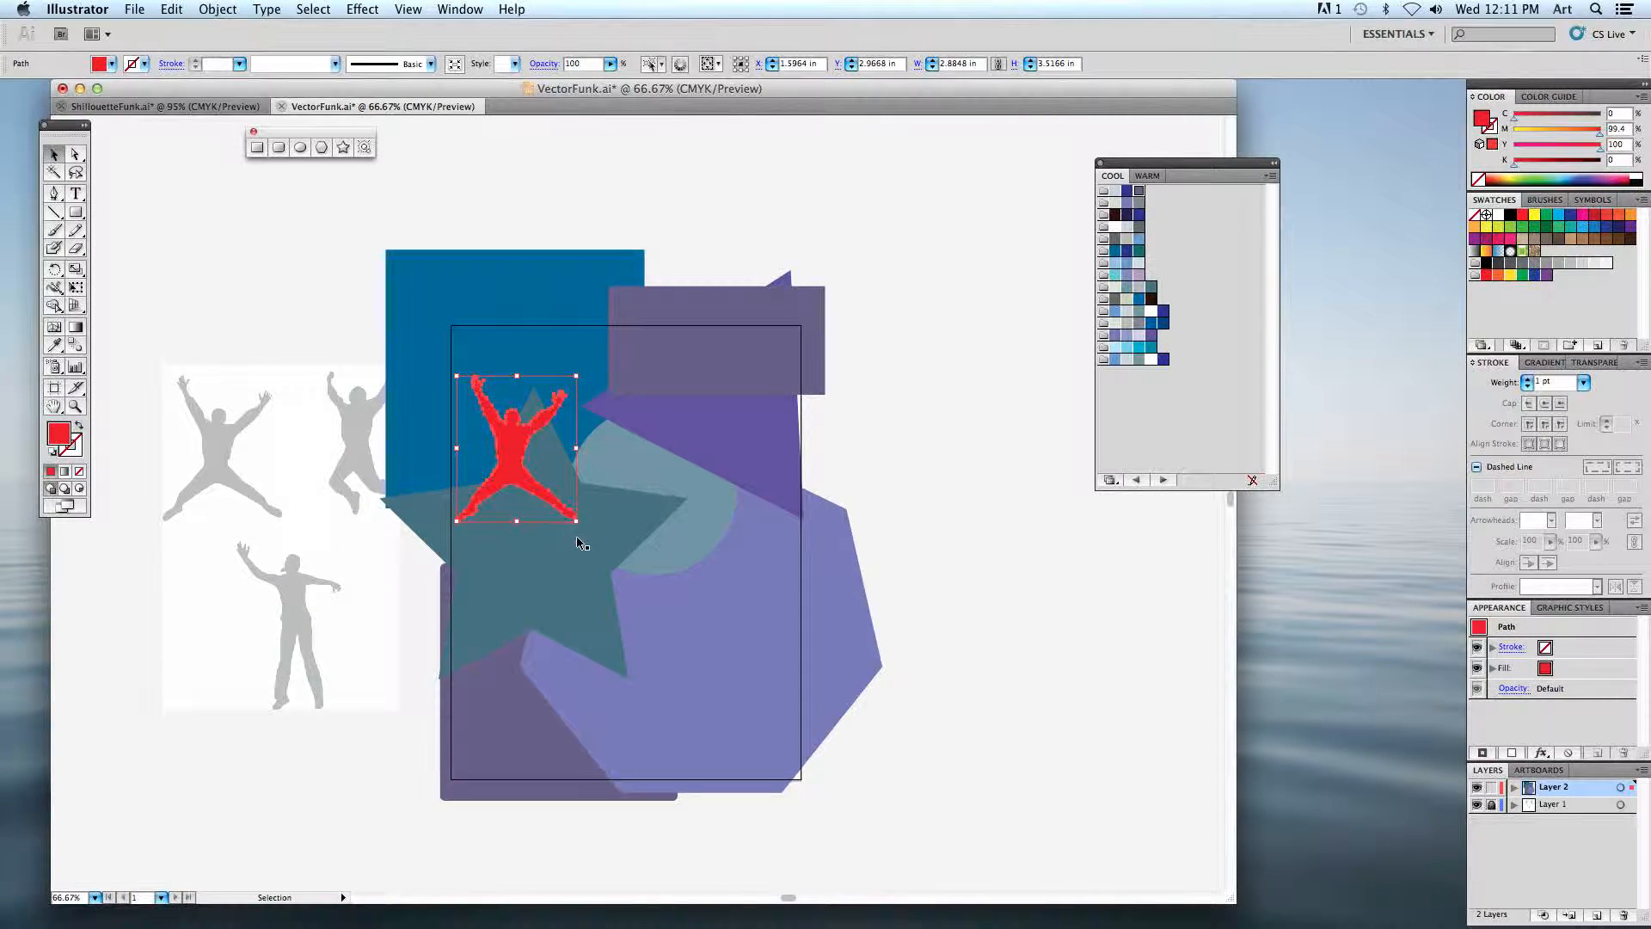
{"action": "left_click_drag", "start_coordinate": [577, 520], "coordinate": [707, 681]}
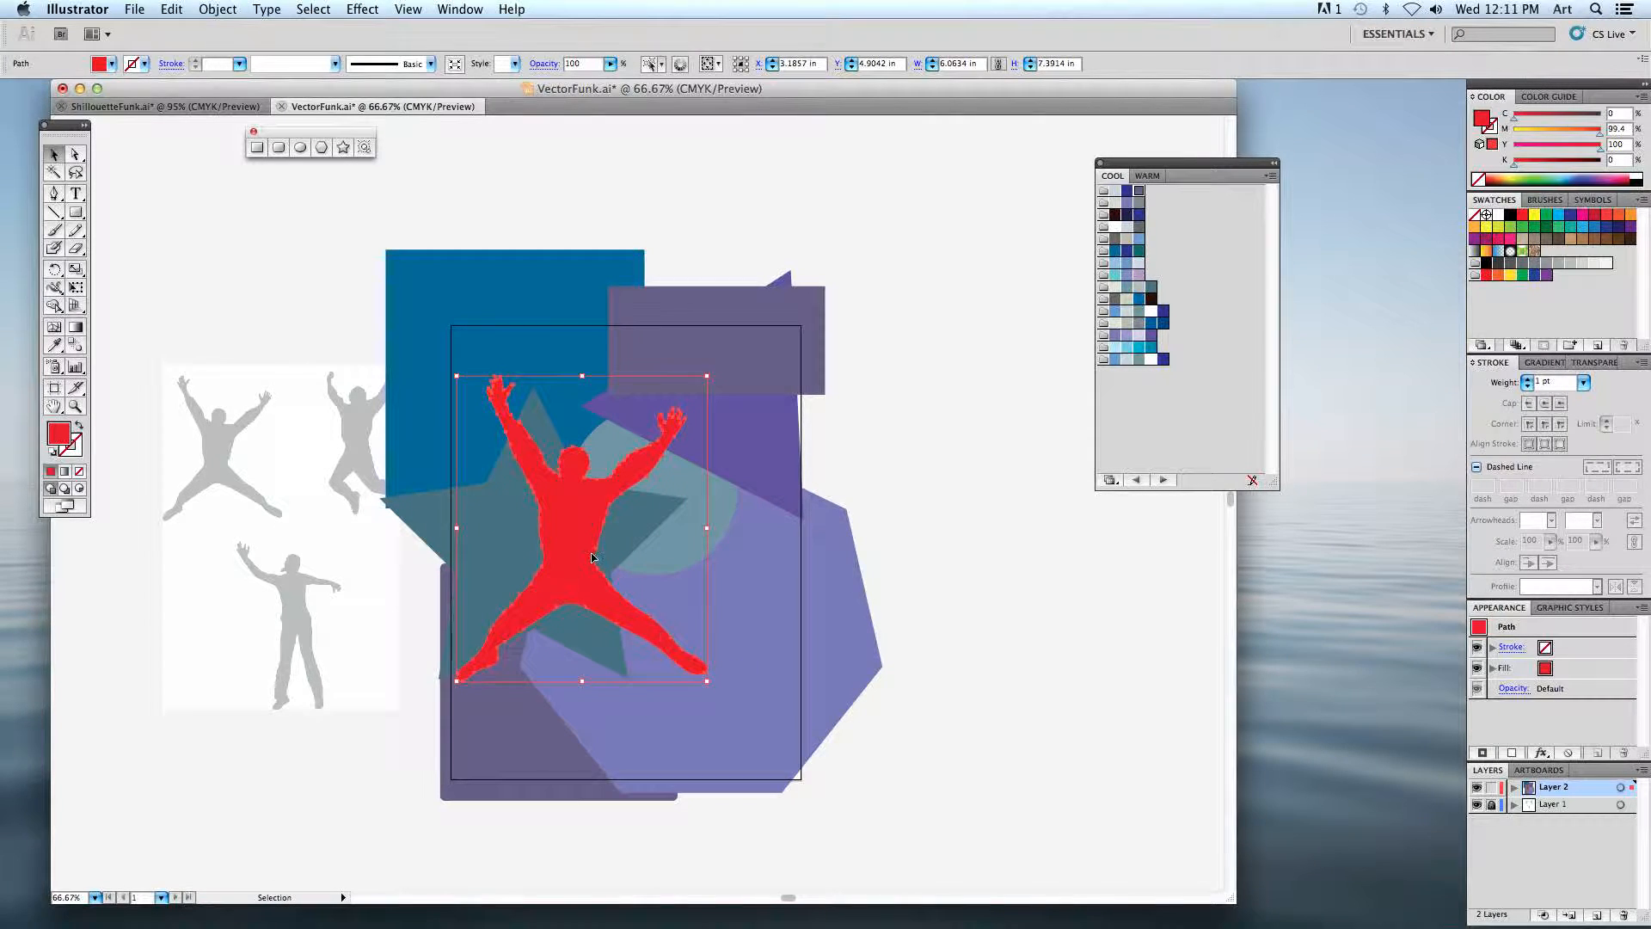
{"action": "left_click_drag", "start_coordinate": [569, 522], "coordinate": [546, 460]}
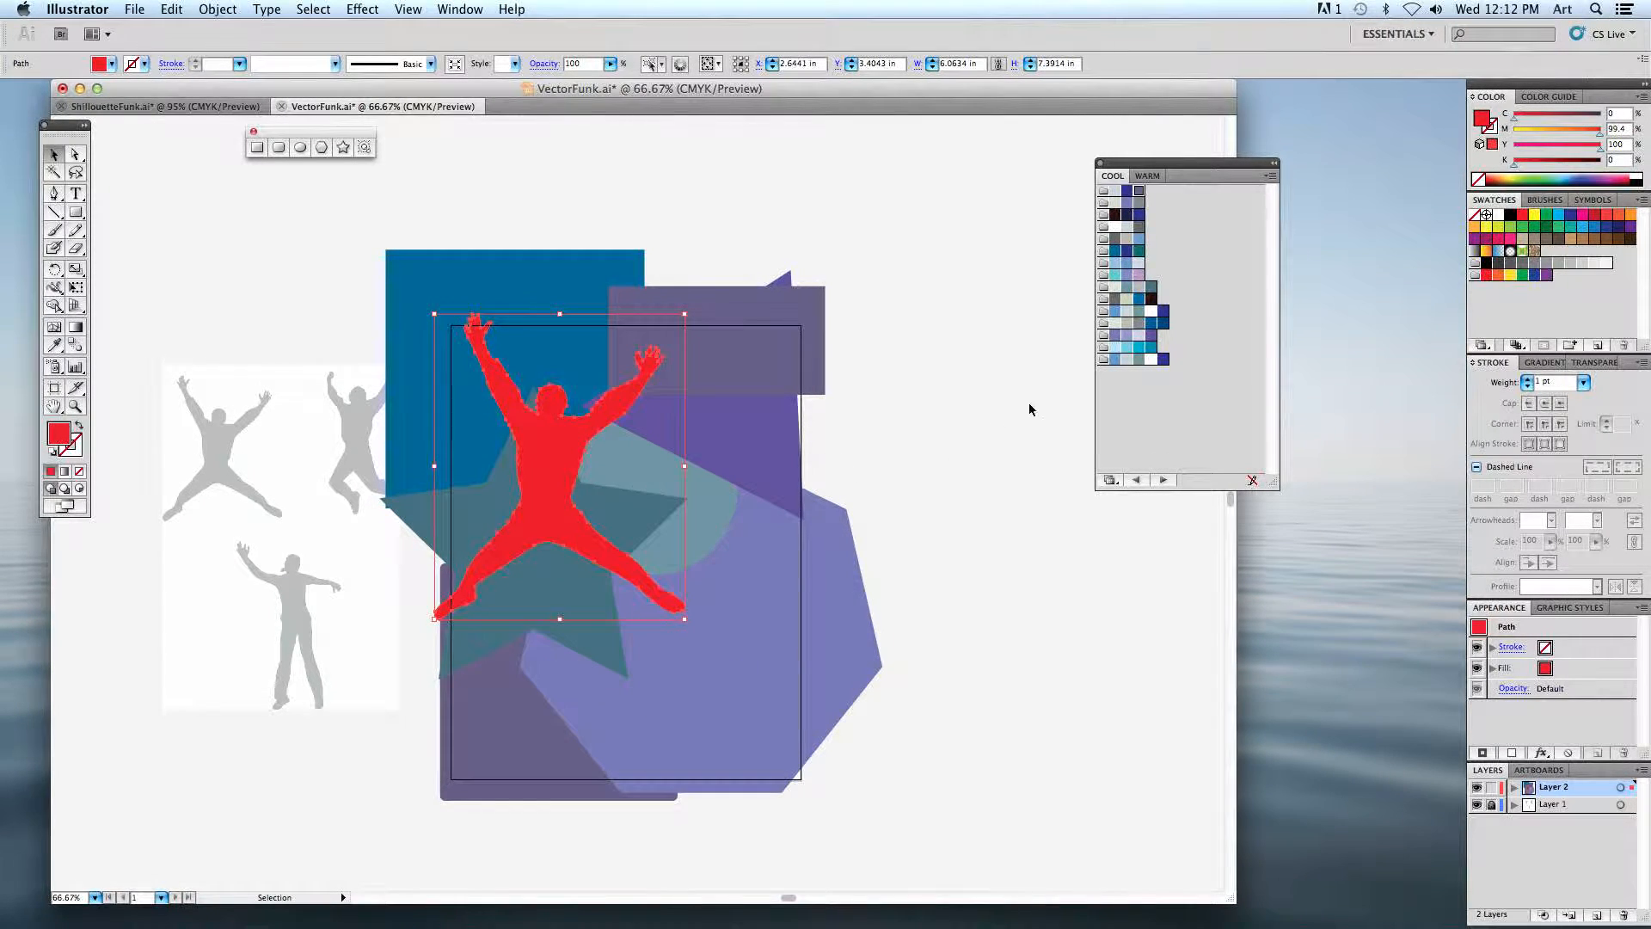
- Recolor the red silhouette with Cool medium blue (C 57, M 31) and scale it down to about 5.4 by 6.6 in
{"action": "left_click", "coordinate": [1127, 290]}
{"action": "left_click", "coordinate": [1139, 239]}
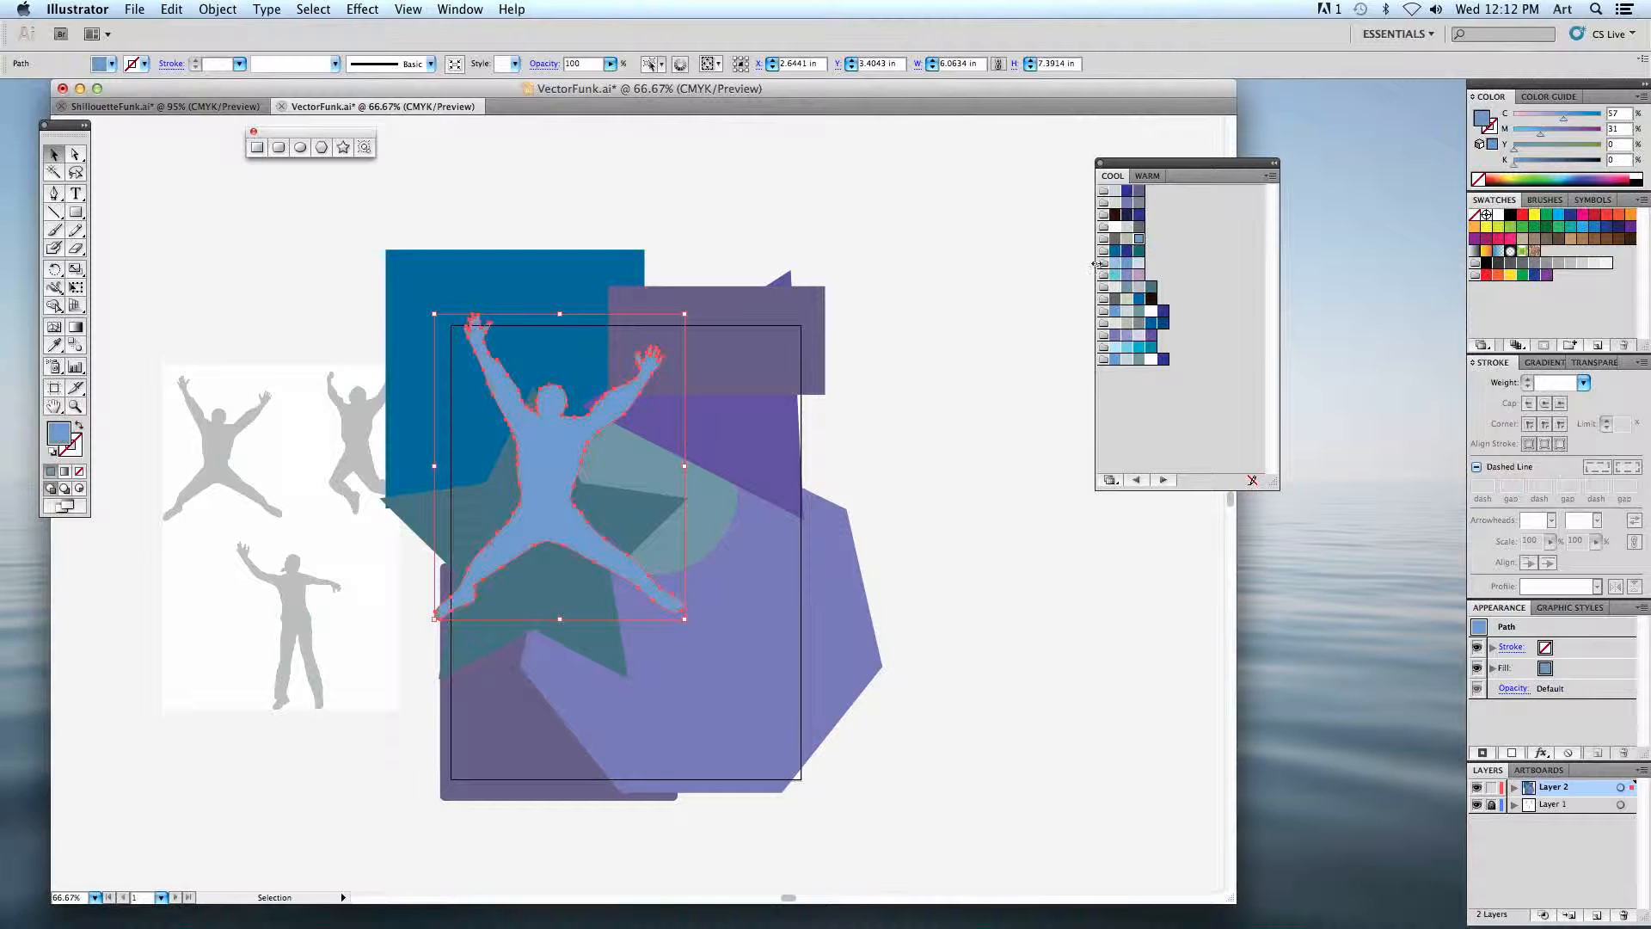
{"action": "left_click_drag", "start_coordinate": [685, 315], "coordinate": [660, 344]}
- Duplicate the blue silhouette, scale the copy to about 3.8 by 4.6 in, and place it over the circle beside the original
{"action": "left_click_drag", "start_coordinate": [536, 461], "coordinate": [718, 575]}
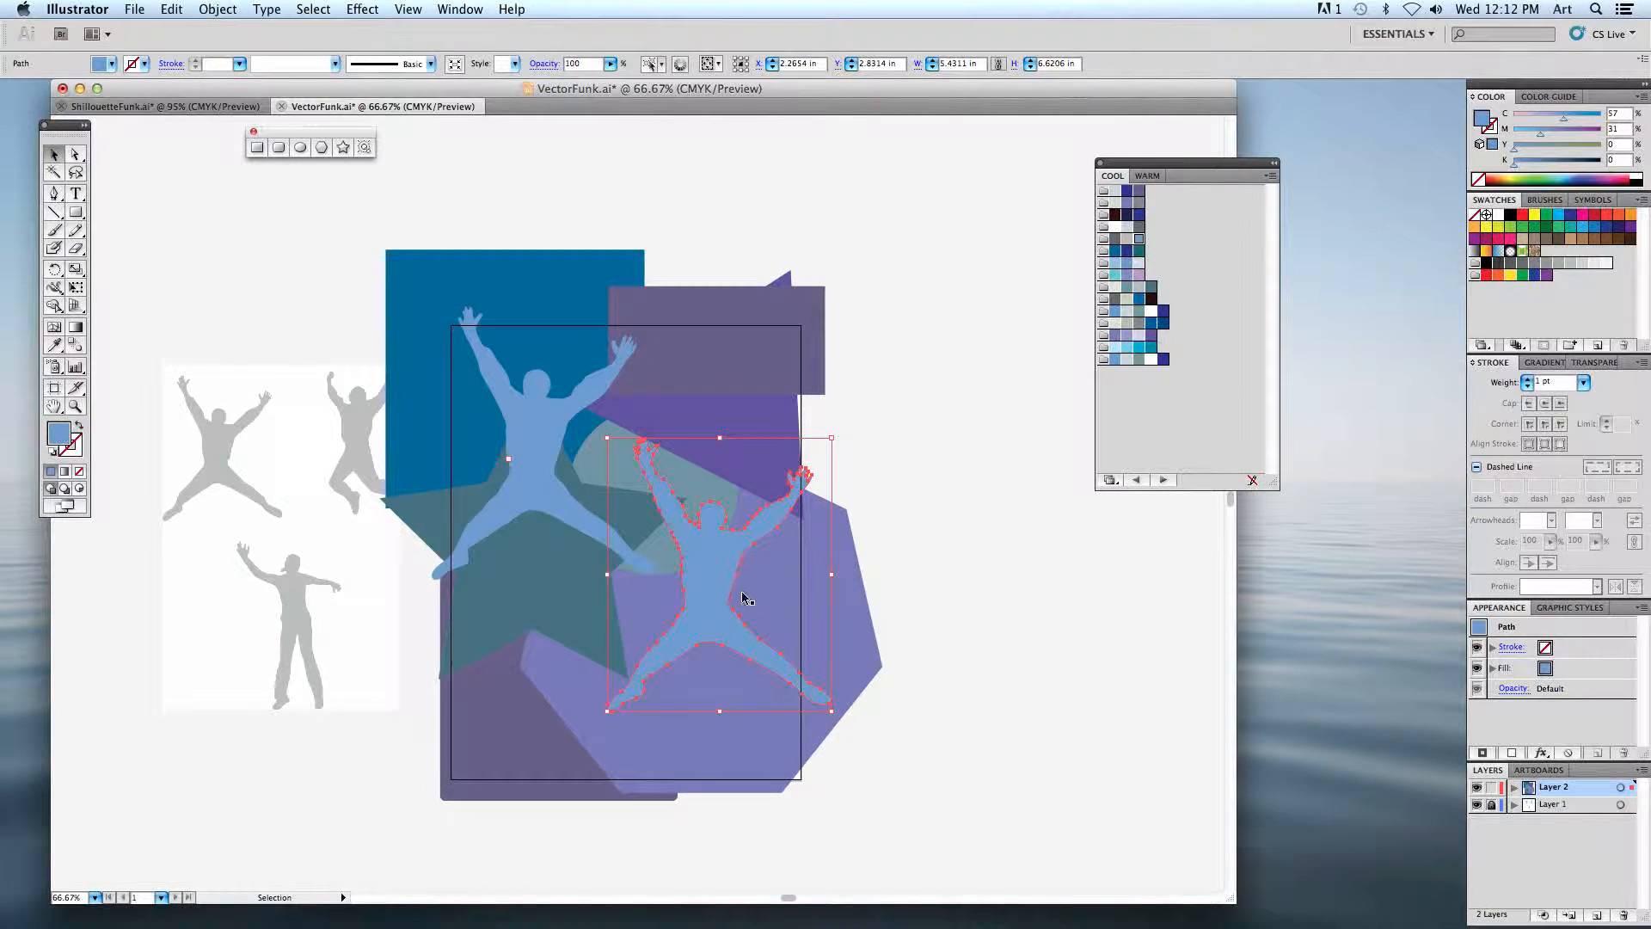
{"action": "left_click", "coordinate": [864, 680], "text": "shift"}
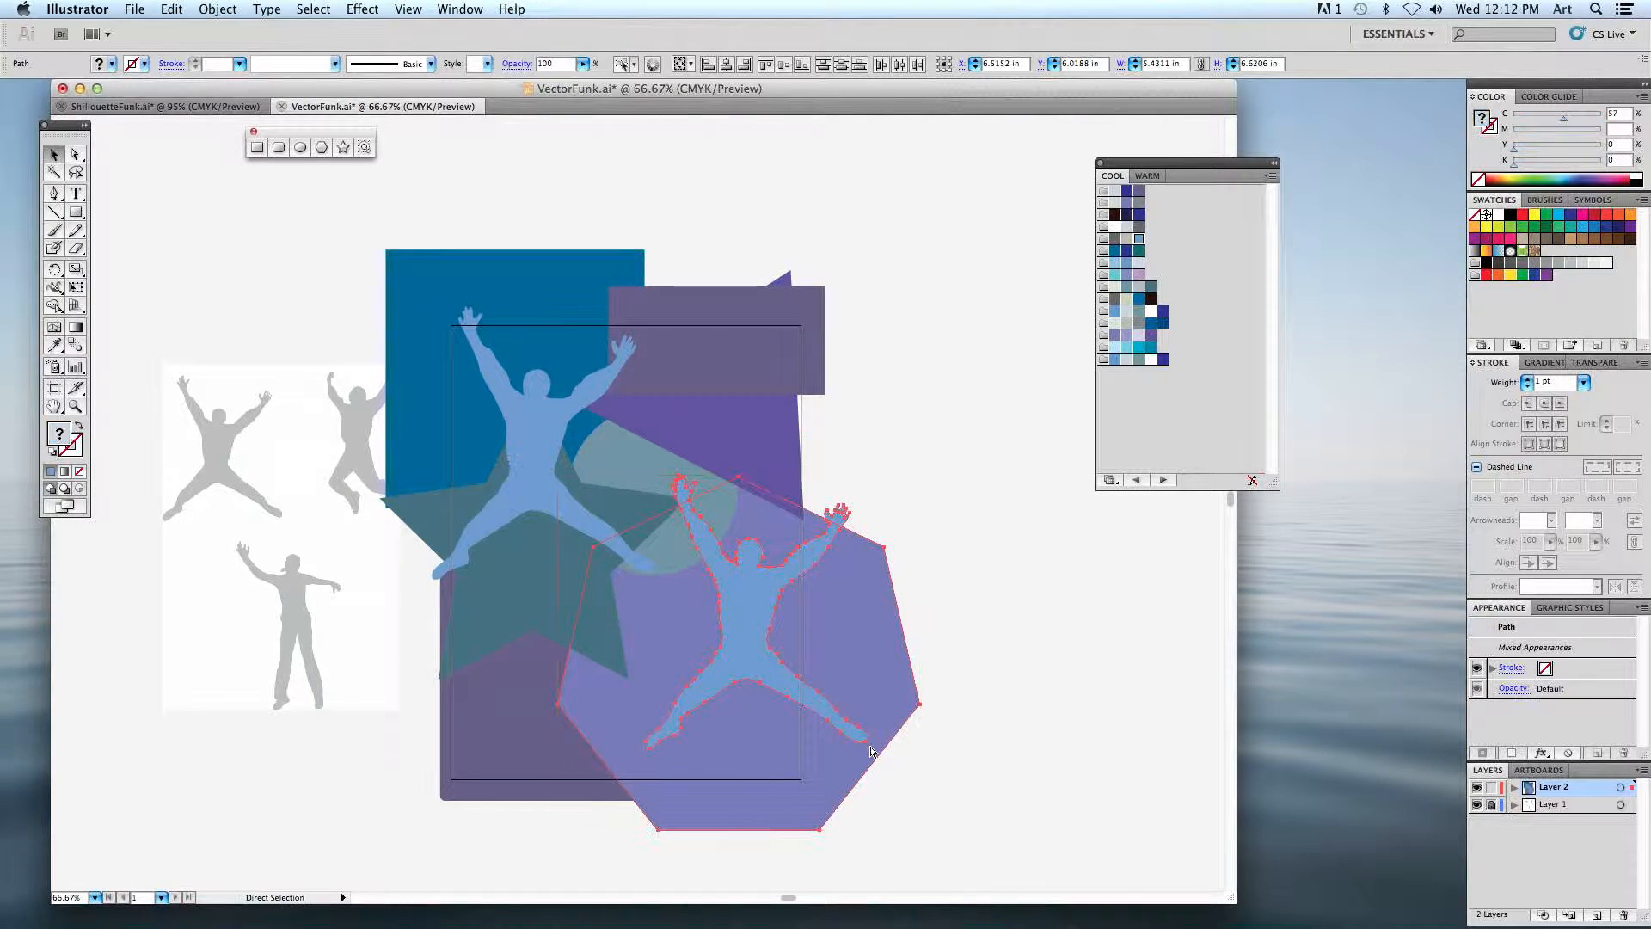
{"action": "left_click", "coordinate": [864, 628], "text": "shift"}
{"action": "left_click_drag", "start_coordinate": [830, 709], "coordinate": [765, 631]}
{"action": "left_click_drag", "start_coordinate": [676, 550], "coordinate": [689, 505]}
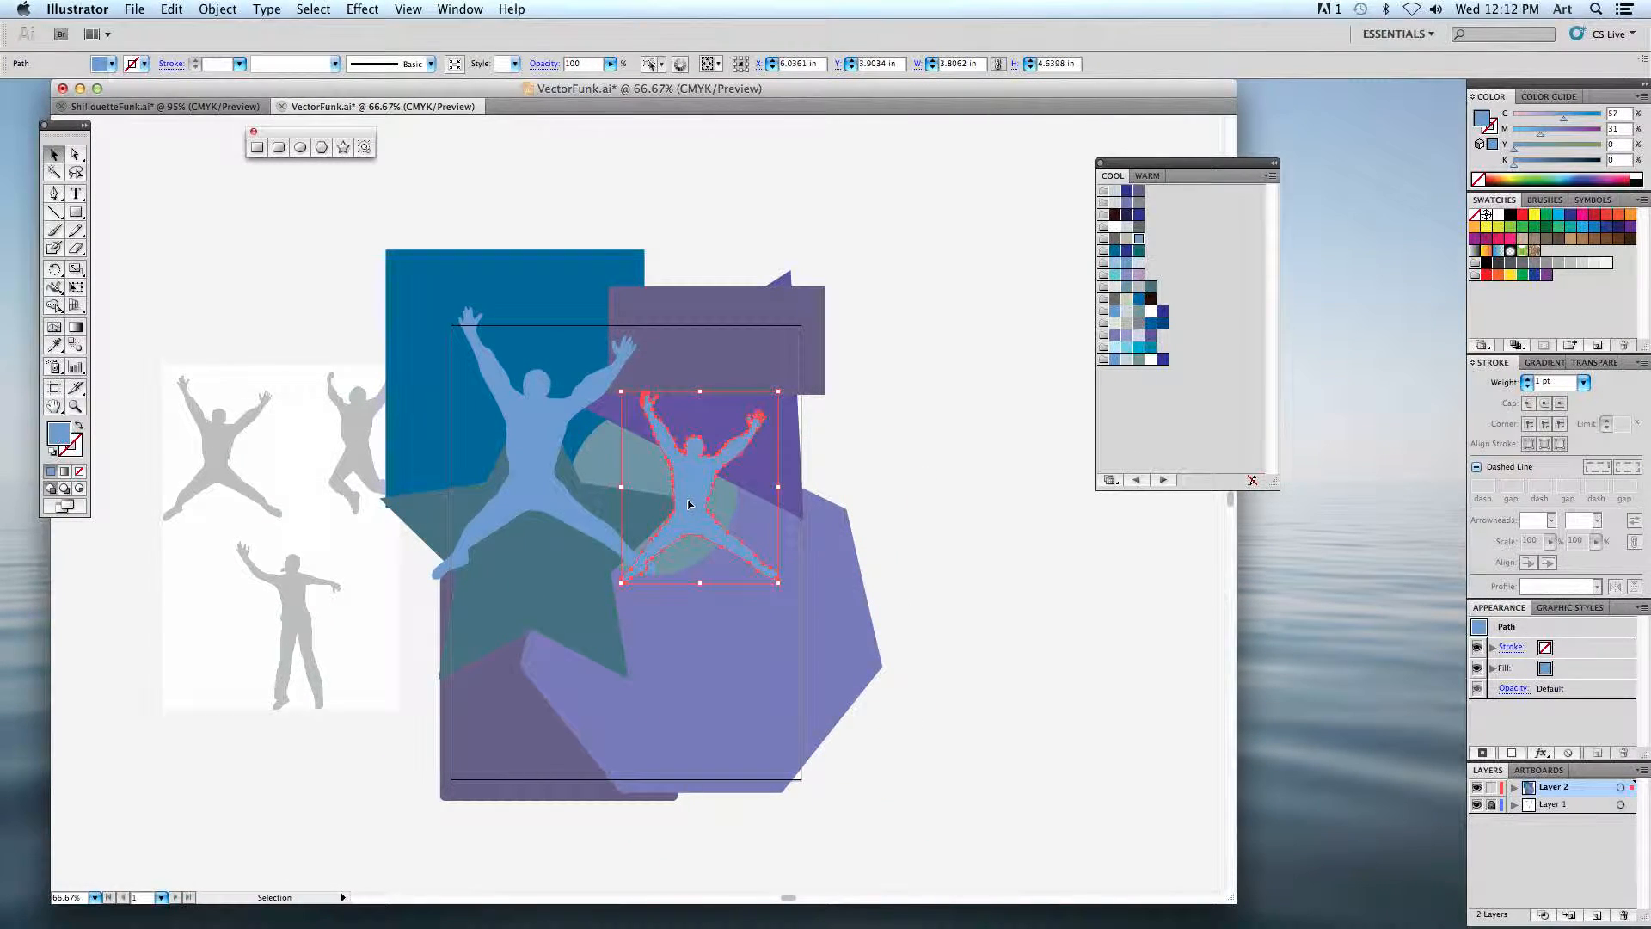
- Fill the smaller silhouette with the Cool library's pale blue (C 38.12, M 14.52), enlarge it slightly, and deselect it
{"action": "left_click", "coordinate": [1116, 262]}
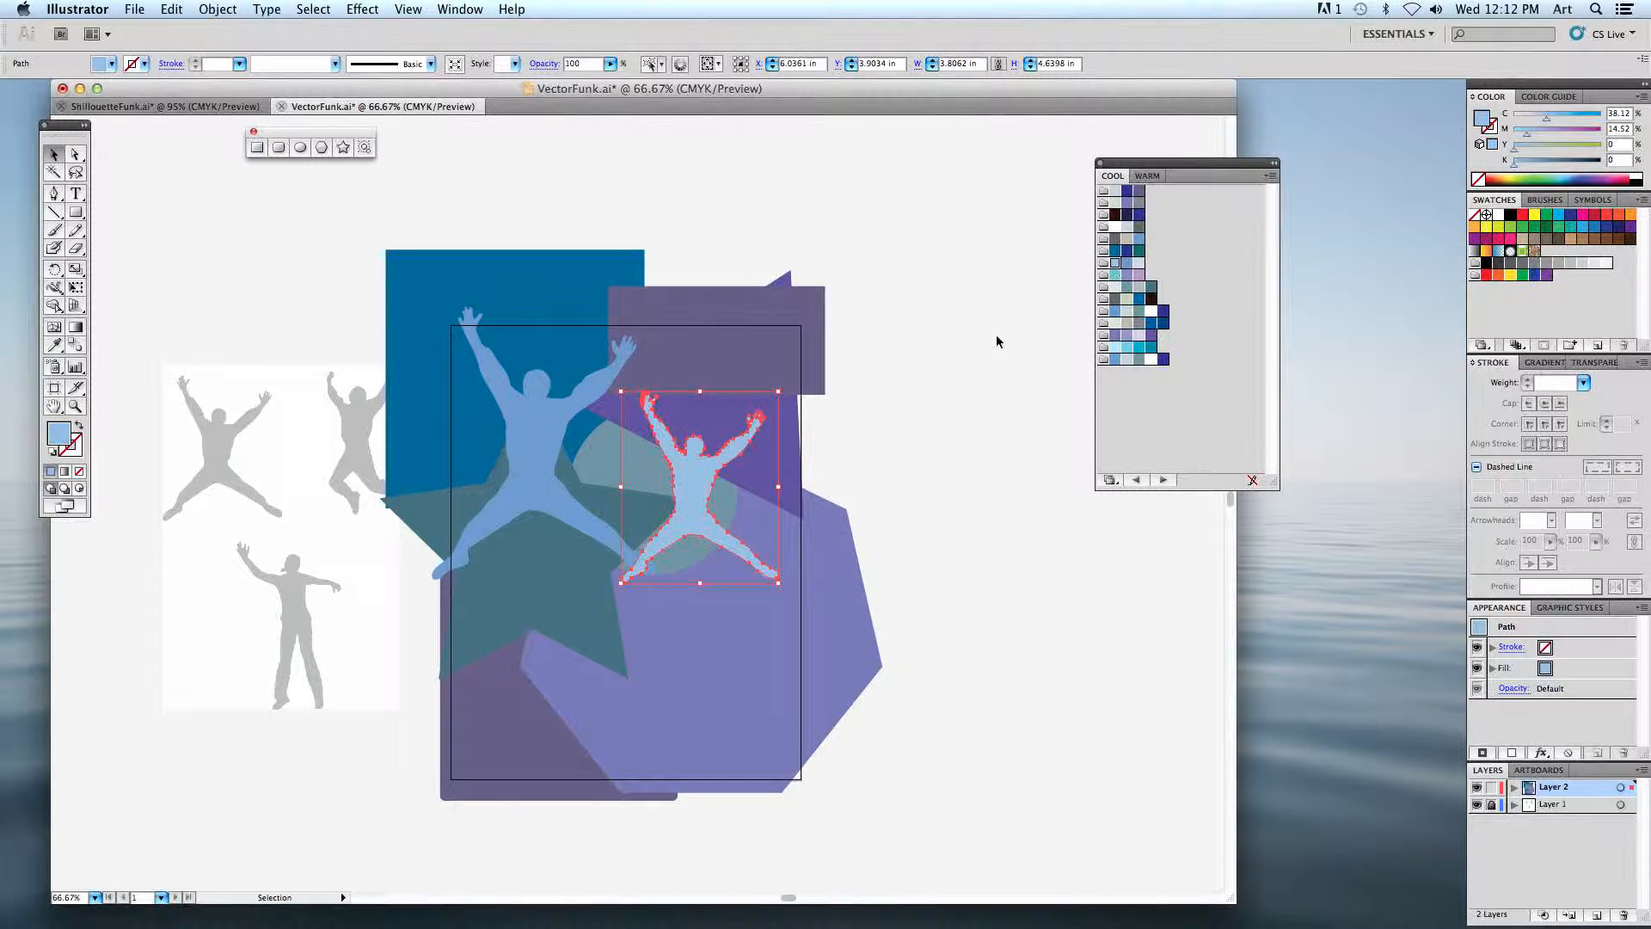
{"action": "left_click_drag", "start_coordinate": [621, 582], "coordinate": [580, 632]}
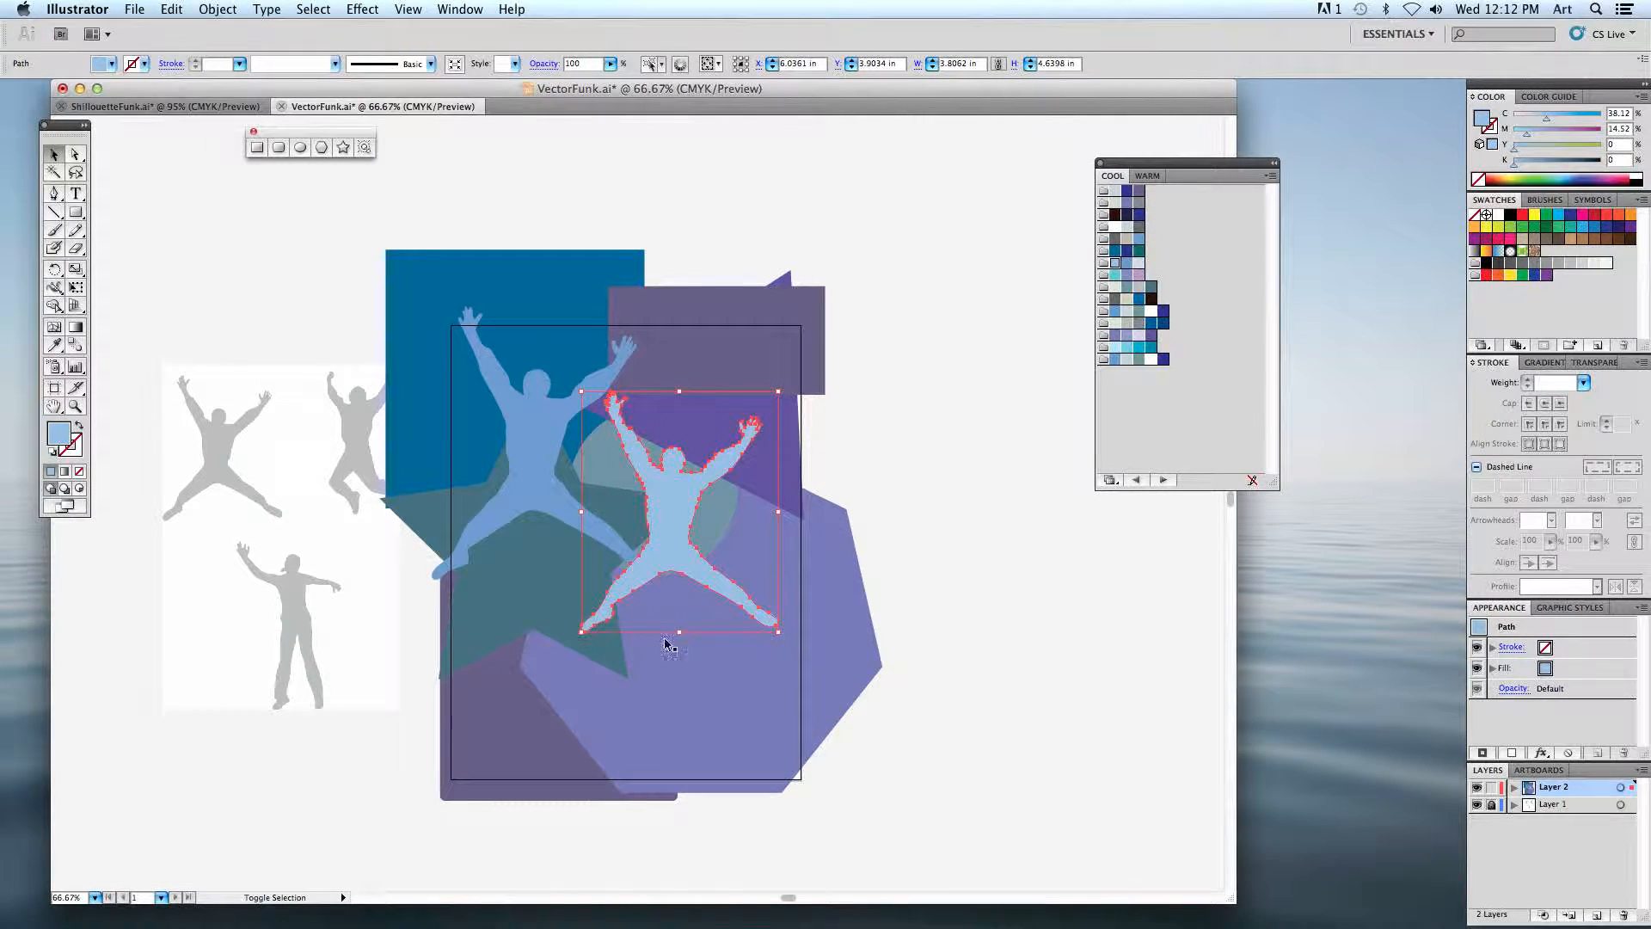
{"action": "left_click", "coordinate": [949, 672]}
- Bring up the Pathfinder operations beside the artwork
{"action": "key", "text": "super+="}
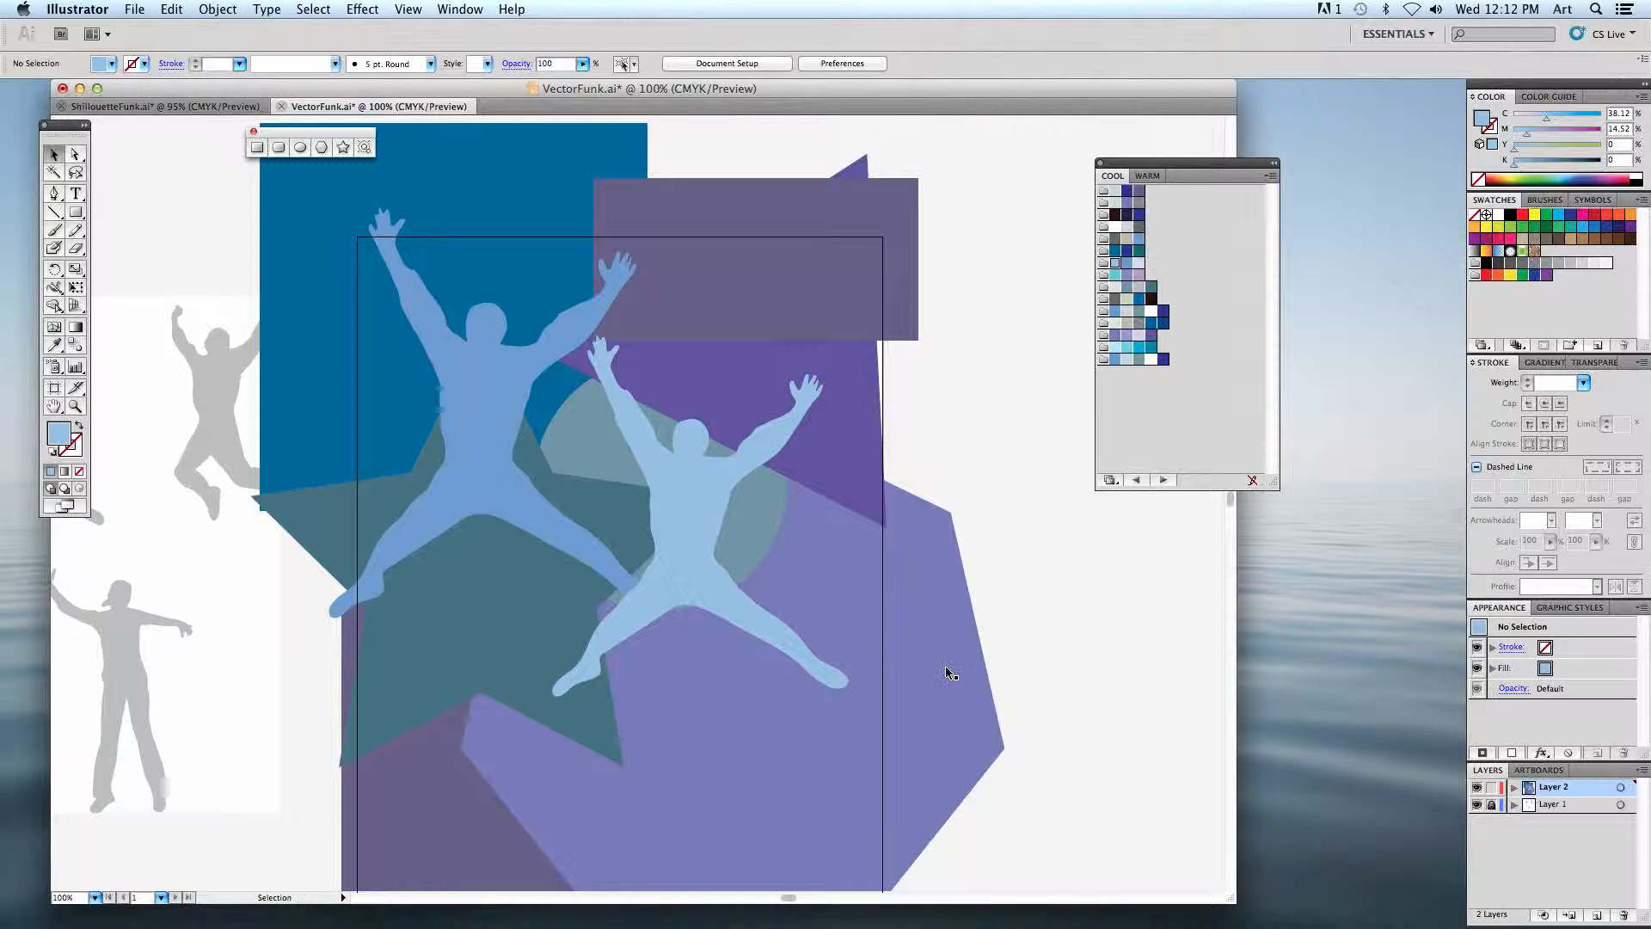
{"action": "left_click_drag", "start_coordinate": [947, 669], "coordinate": [921, 617]}
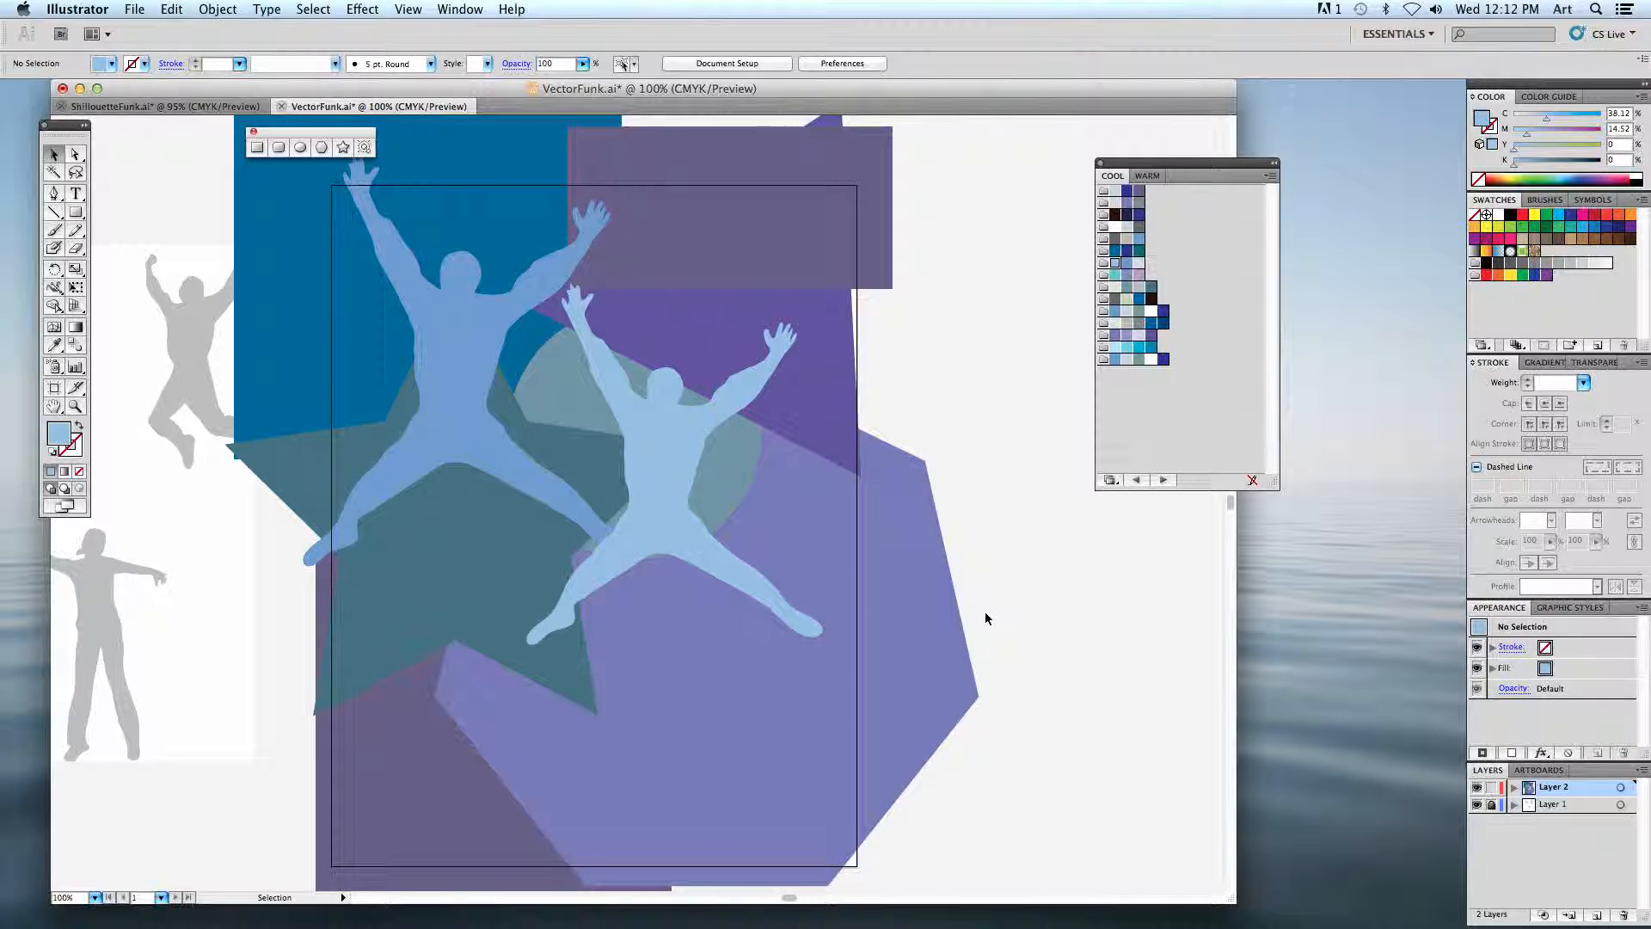
{"action": "key", "text": "super+minus"}
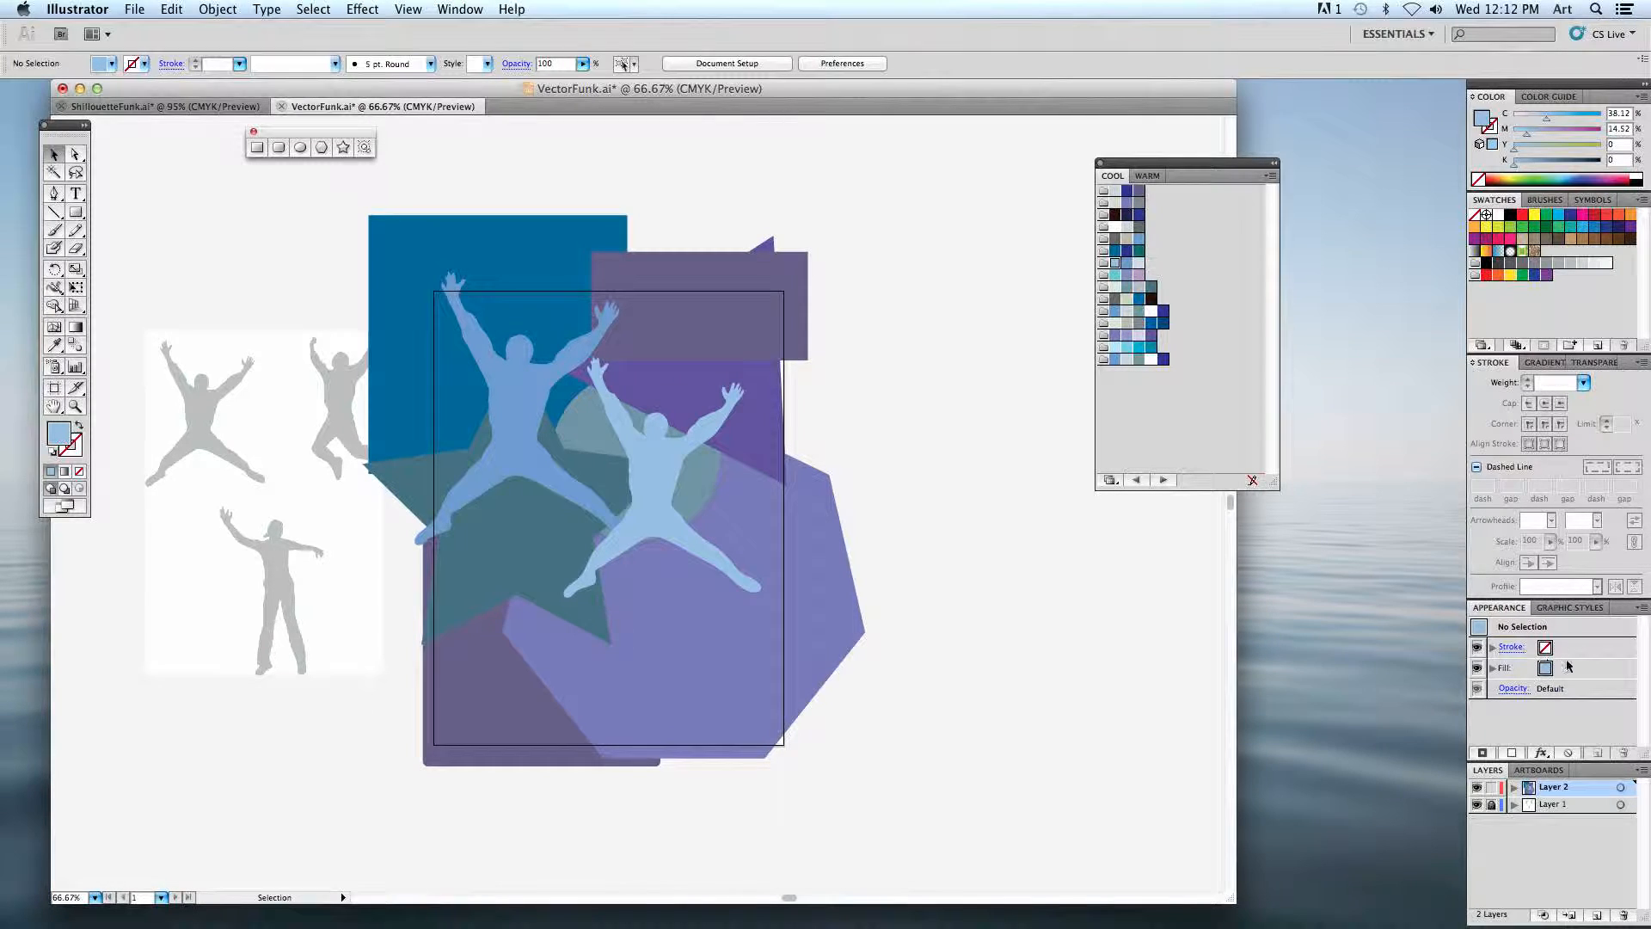
{"action": "left_click", "coordinate": [458, 9]}
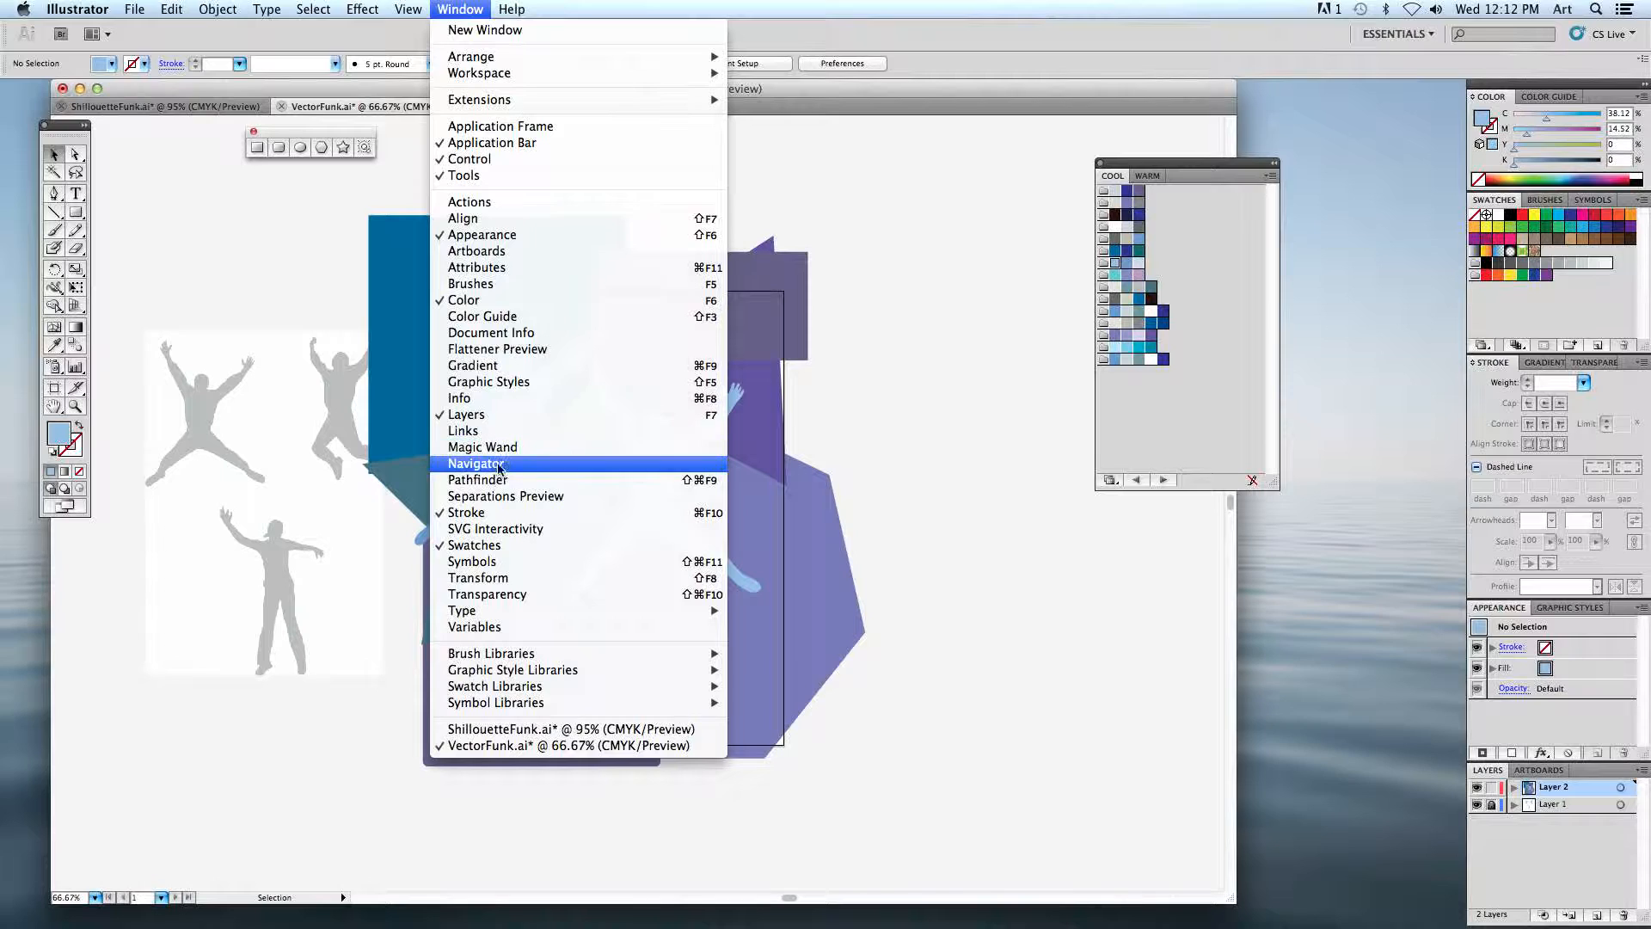
{"action": "left_click", "coordinate": [477, 482]}
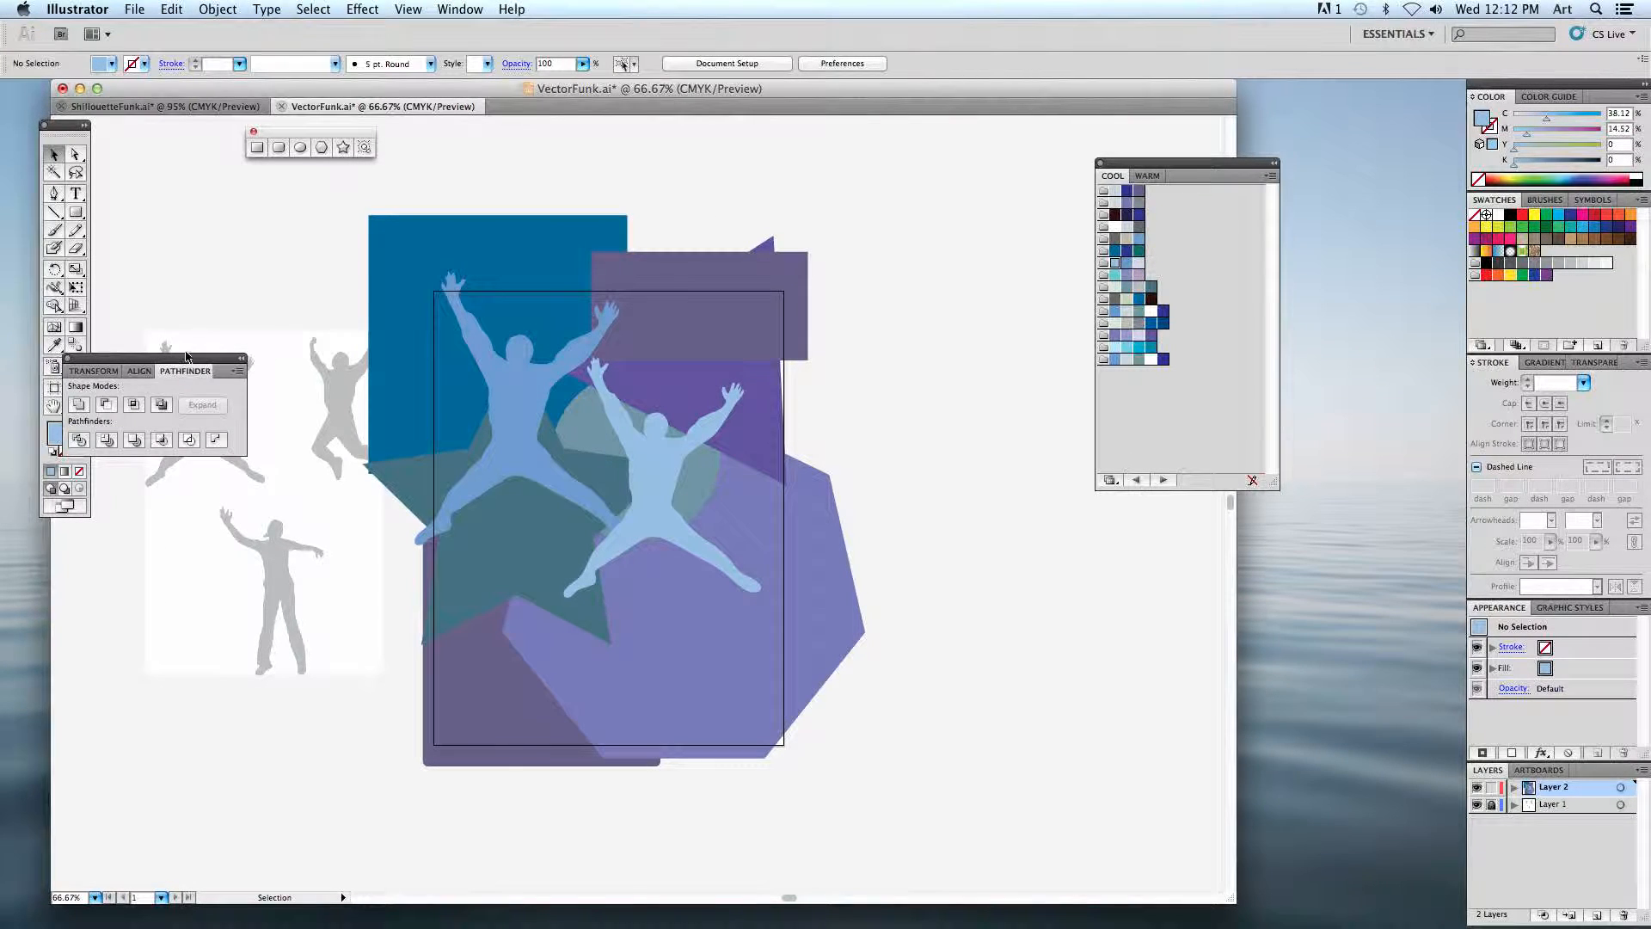
- Move the Pathfinder controls clear of the artwork and draw a square about 3.2 in wide on the empty canvas beside the artboard
{"action": "left_click_drag", "start_coordinate": [177, 364], "coordinate": [1132, 534]}
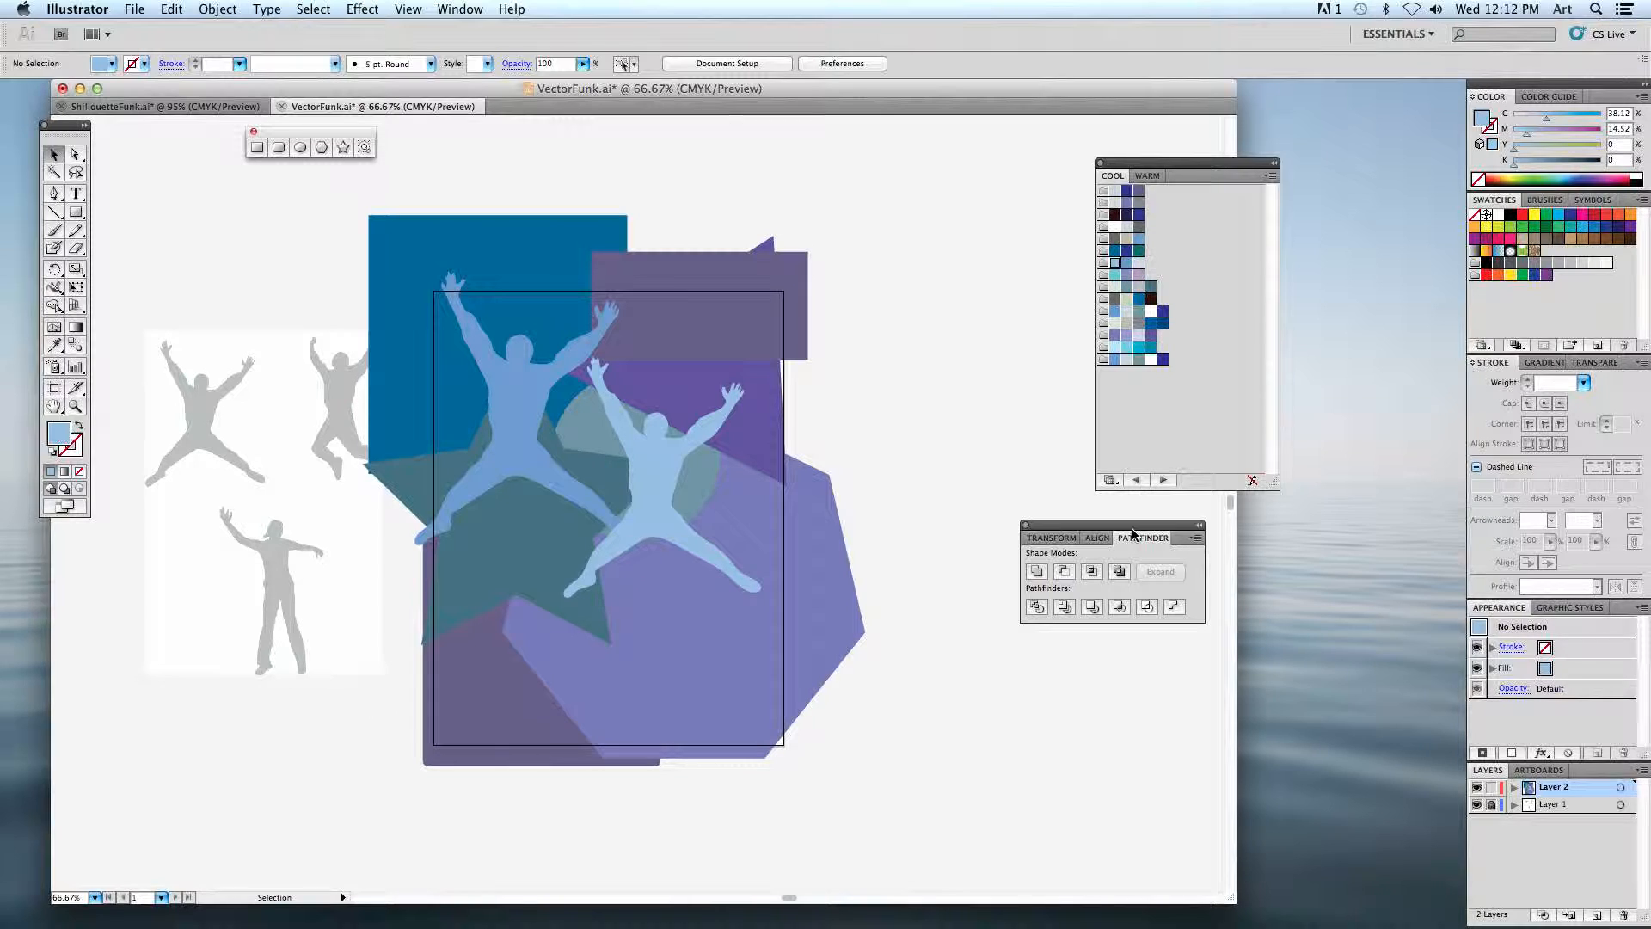
{"action": "left_click", "coordinate": [77, 214]}
{"action": "scroll", "coordinate": [620, 283], "scroll_direction": "right", "scroll_amount": 5}
{"action": "mouse_move", "coordinate": [838, 236]}
{"action": "left_mouse_down"}
{"action": "mouse_move", "coordinate": [903, 324]}
{"action": "mouse_move", "coordinate": [969, 368]}
{"action": "left_mouse_up"}
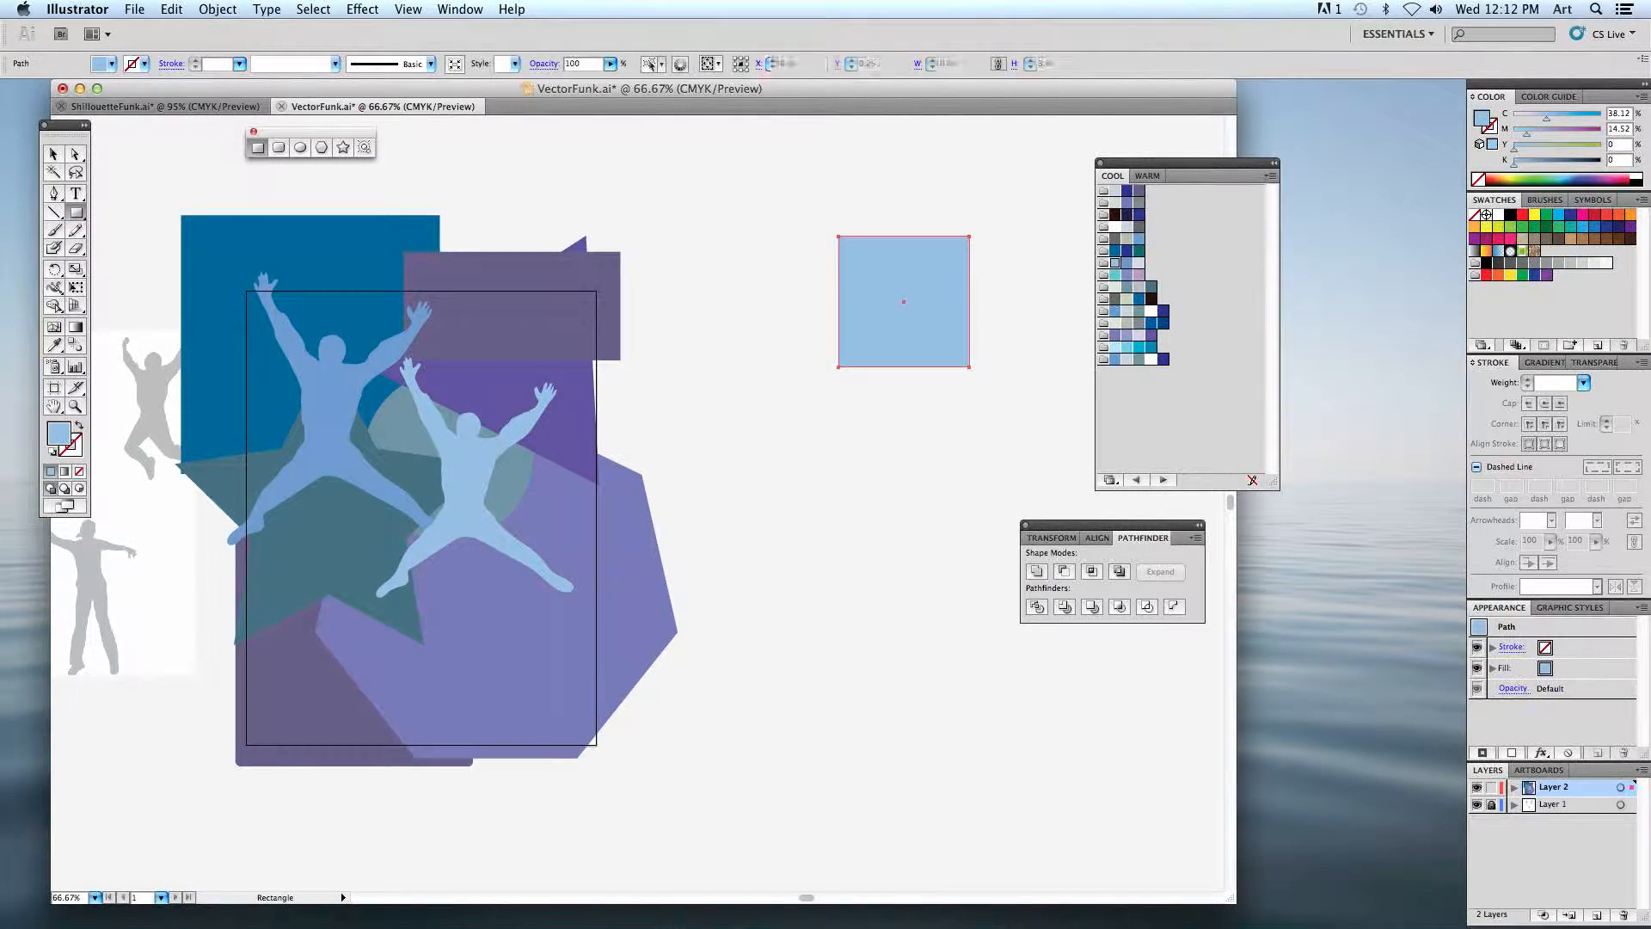
- Draw a circle about 3.6 in across overlapping the square's lower corner, adjust its position, and select both shapes
{"action": "left_click_drag", "start_coordinate": [904, 303], "coordinate": [1027, 427]}
{"action": "key", "text": "super+z"}
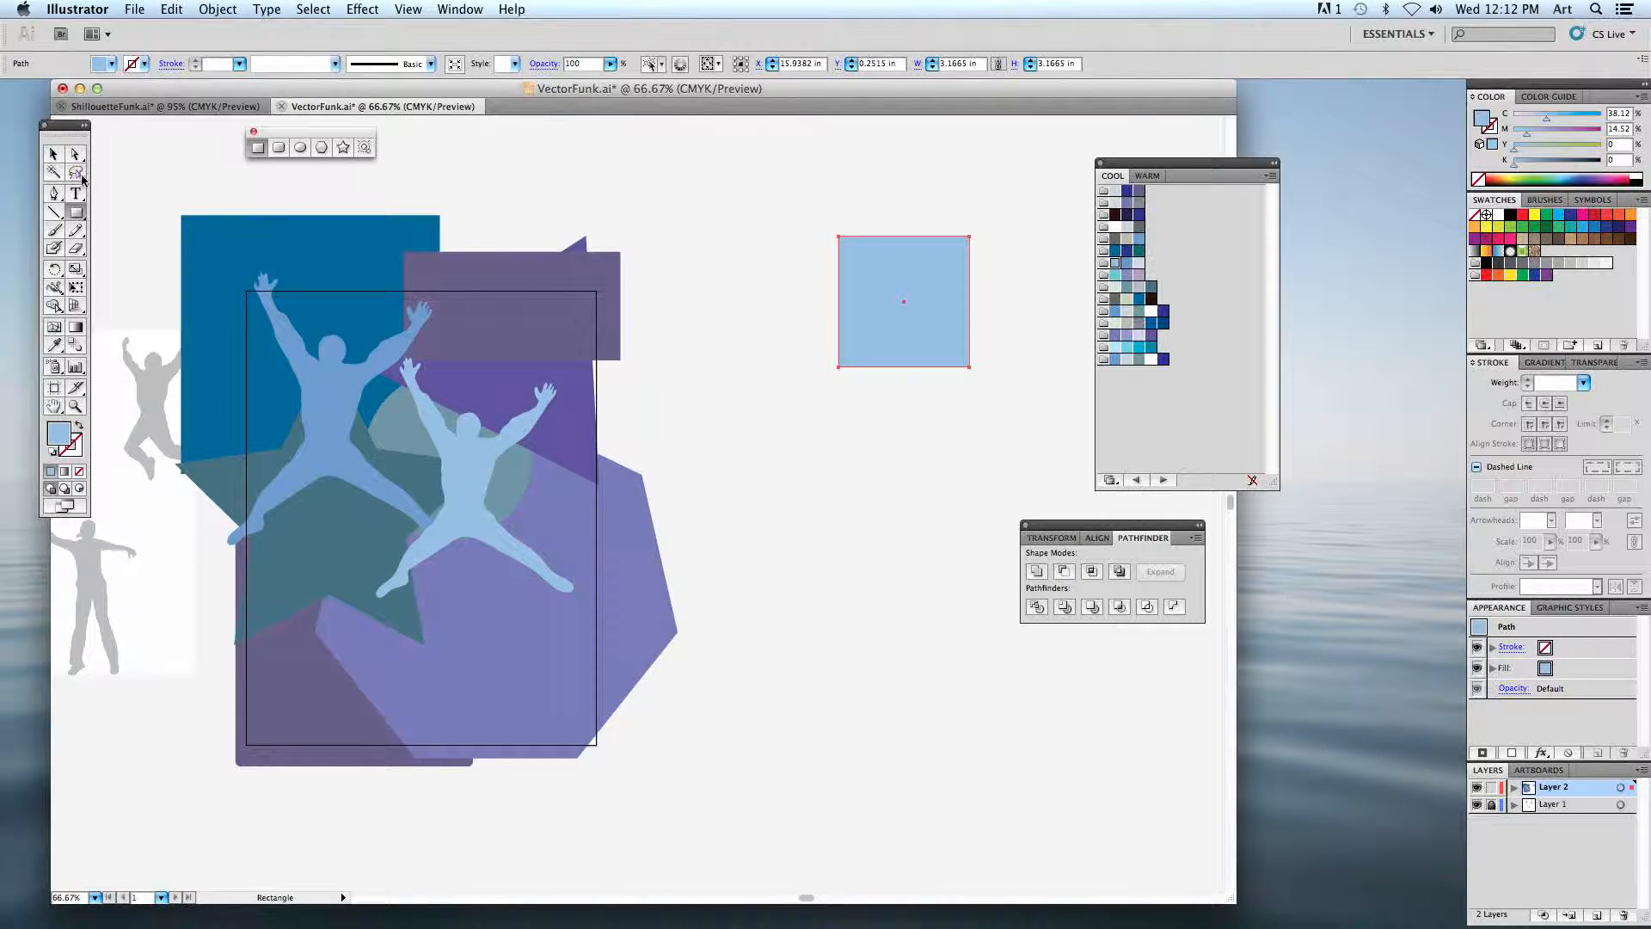
{"action": "key", "text": "l"}
{"action": "left_click_drag", "start_coordinate": [905, 321], "coordinate": [1055, 471]}
{"action": "left_click", "coordinate": [54, 155]}
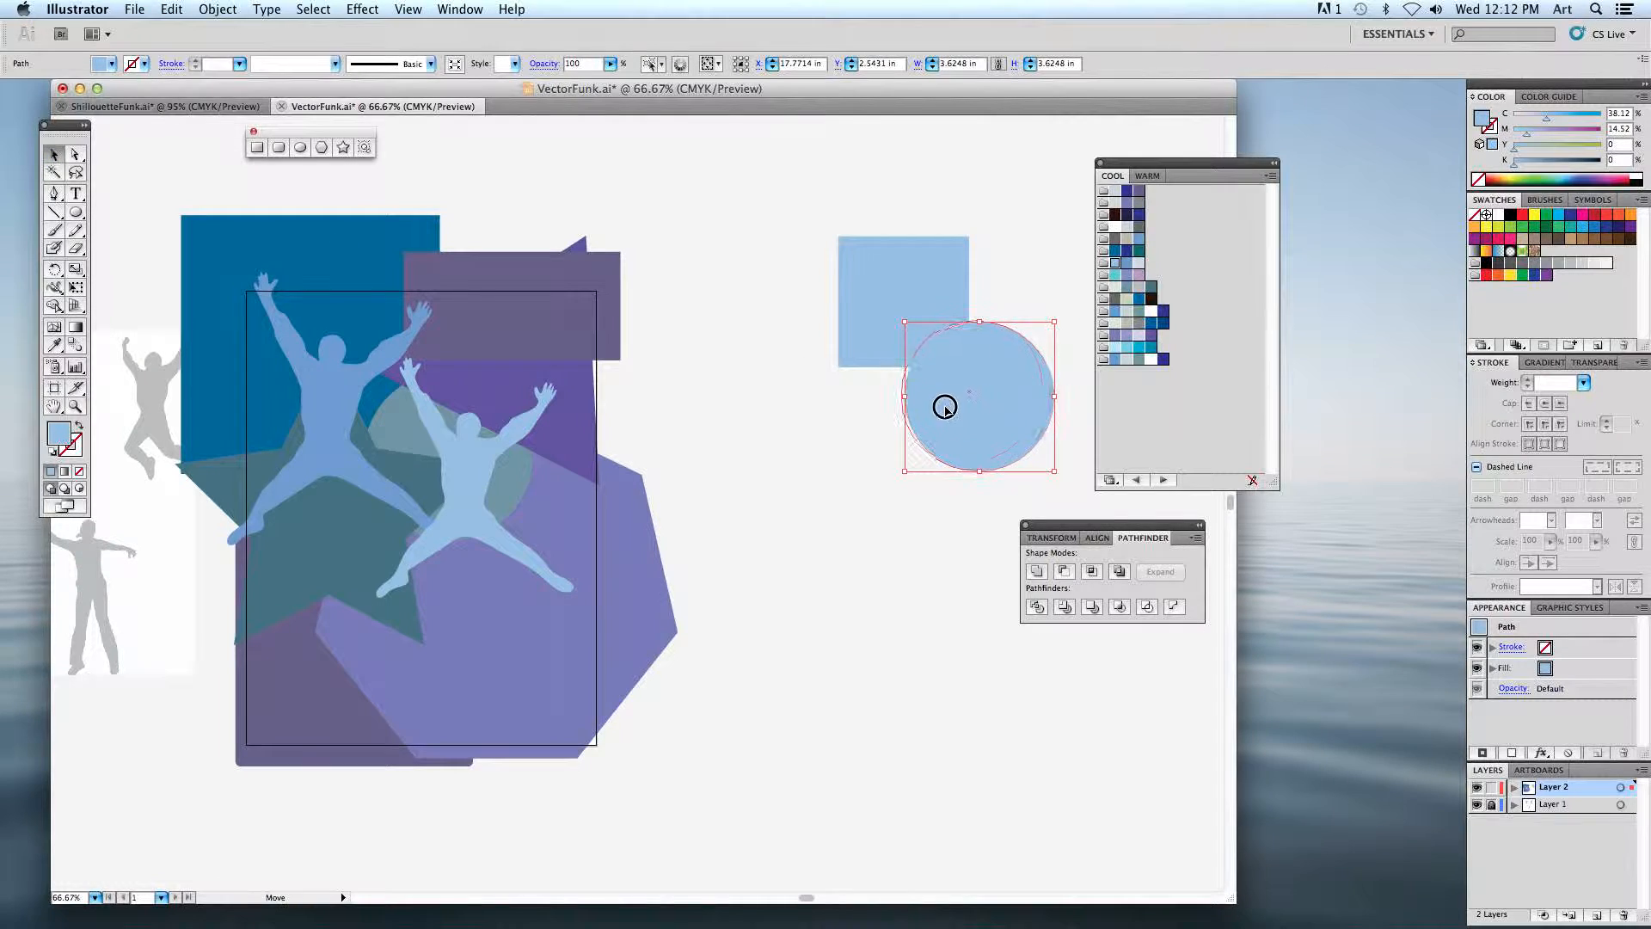
{"action": "left_click_drag", "start_coordinate": [807, 302], "coordinate": [997, 416]}
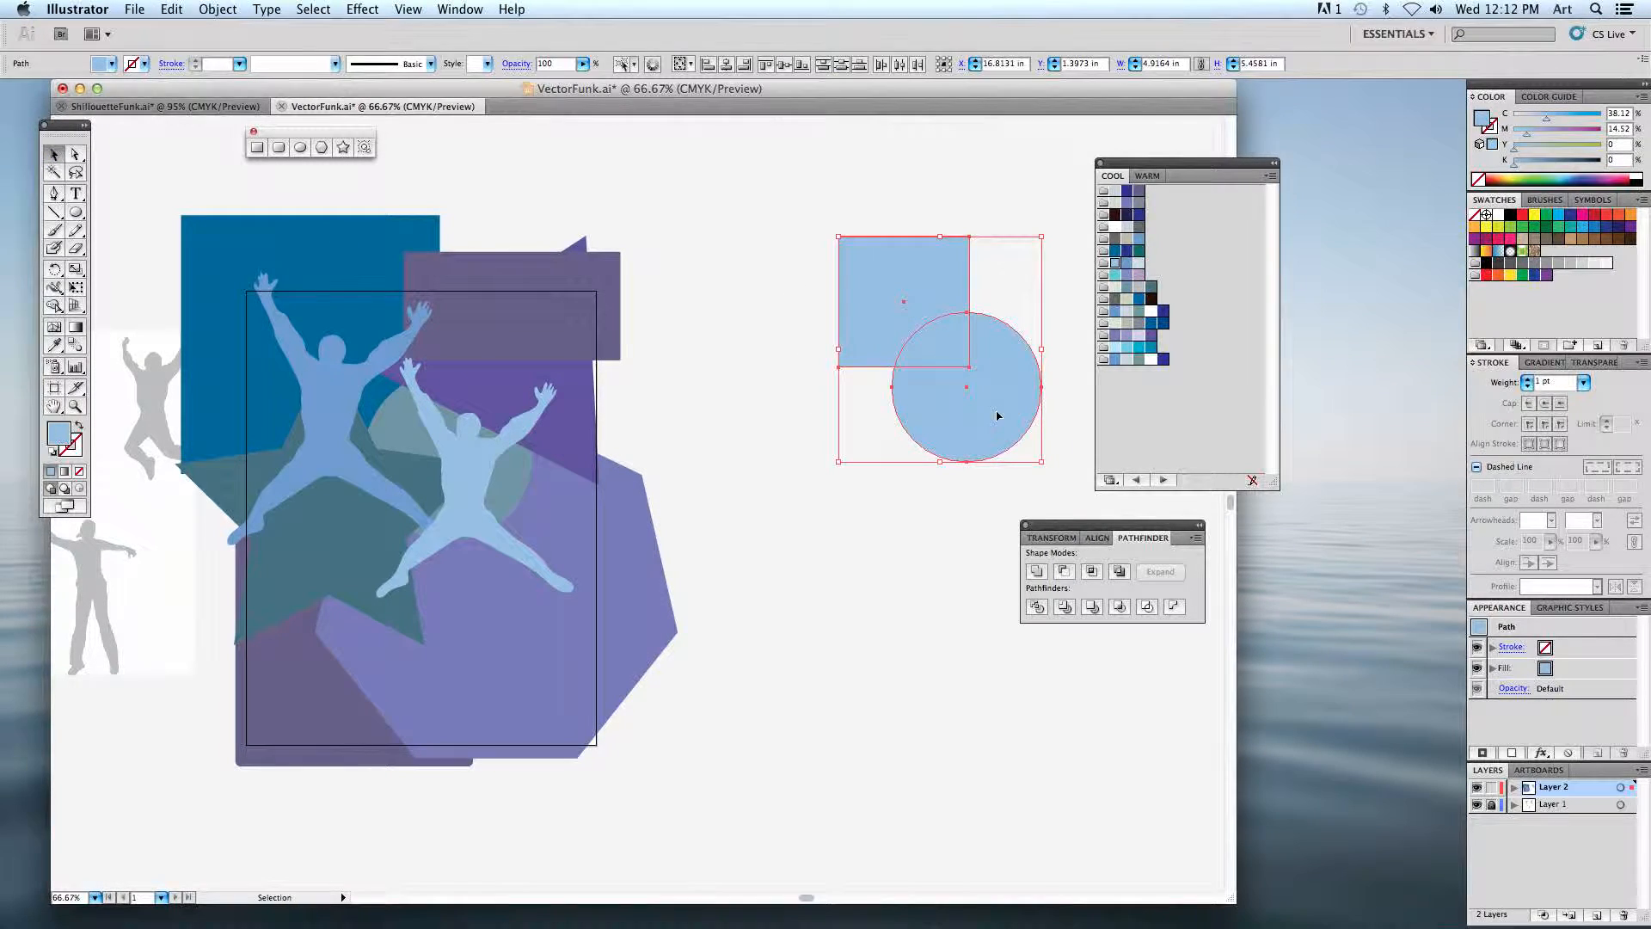
- Try Pathfinder Unite and Minus Front on the overlapping square and circle, undoing each operation
{"action": "left_click", "coordinate": [1039, 572]}
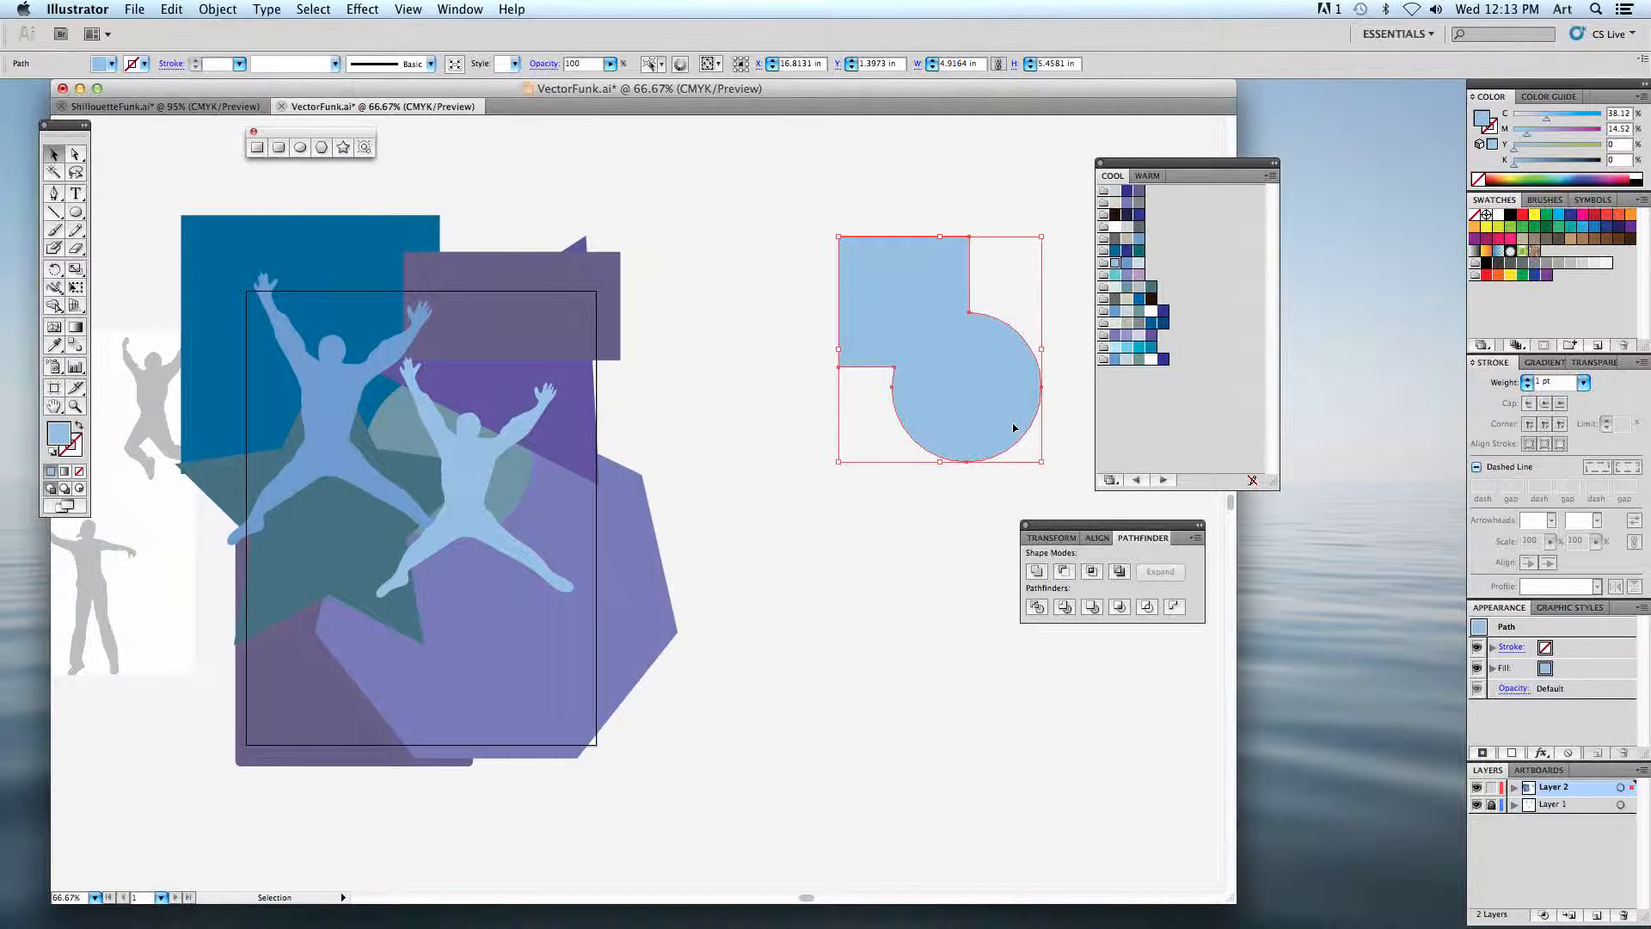
{"action": "key", "text": "super+z"}
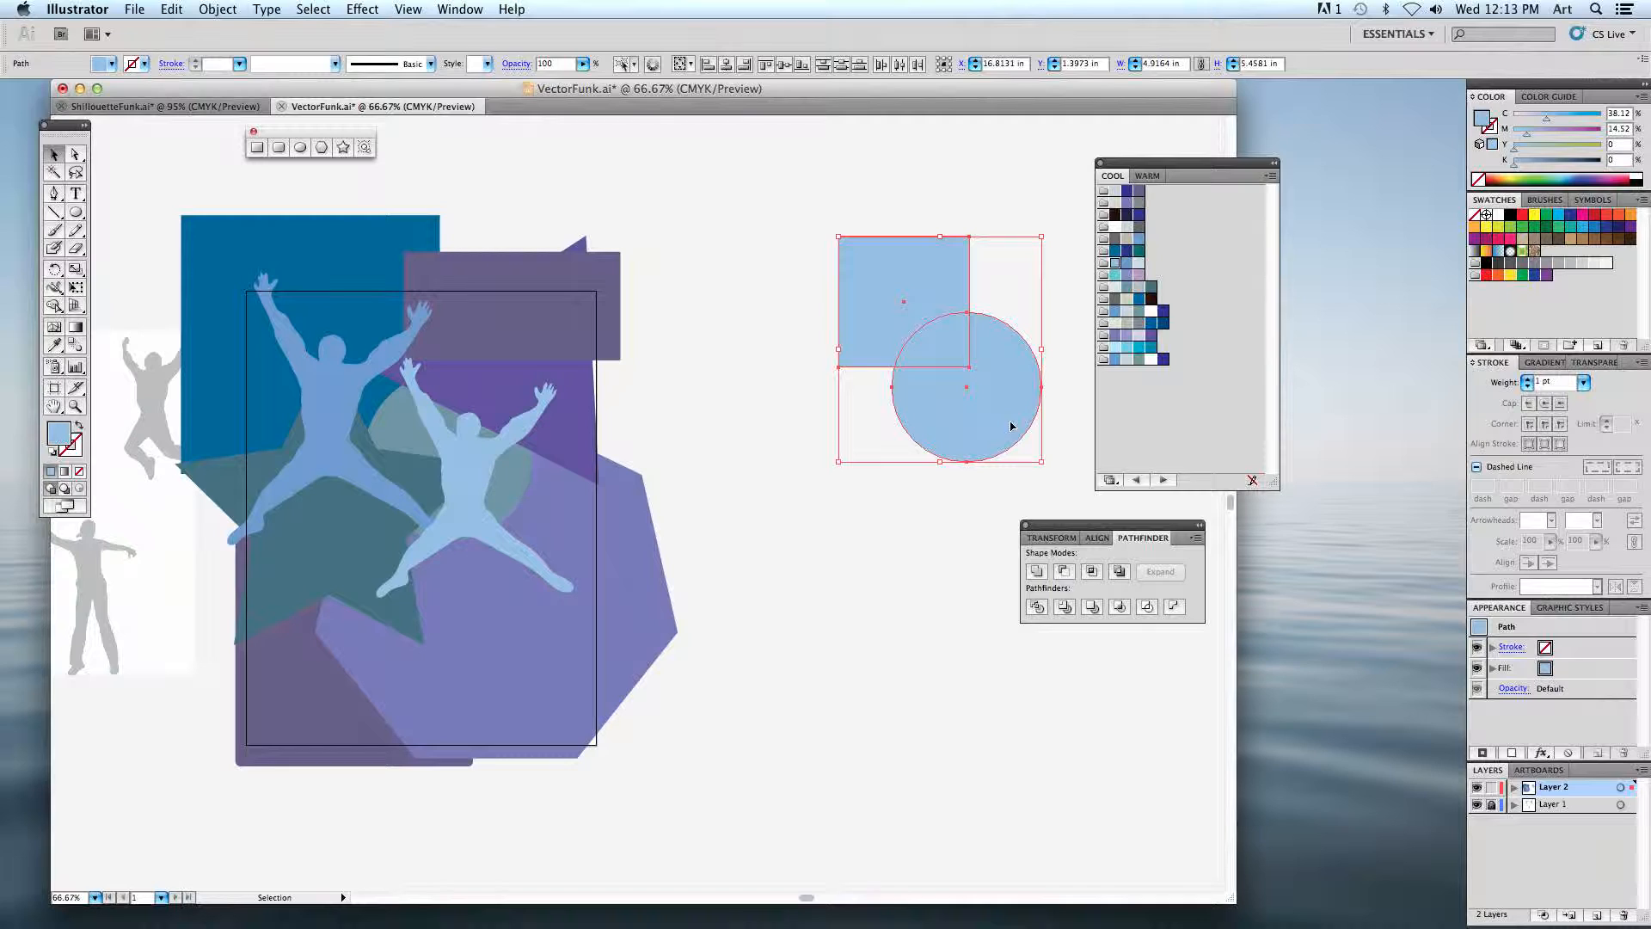
{"action": "left_click", "coordinate": [1064, 570]}
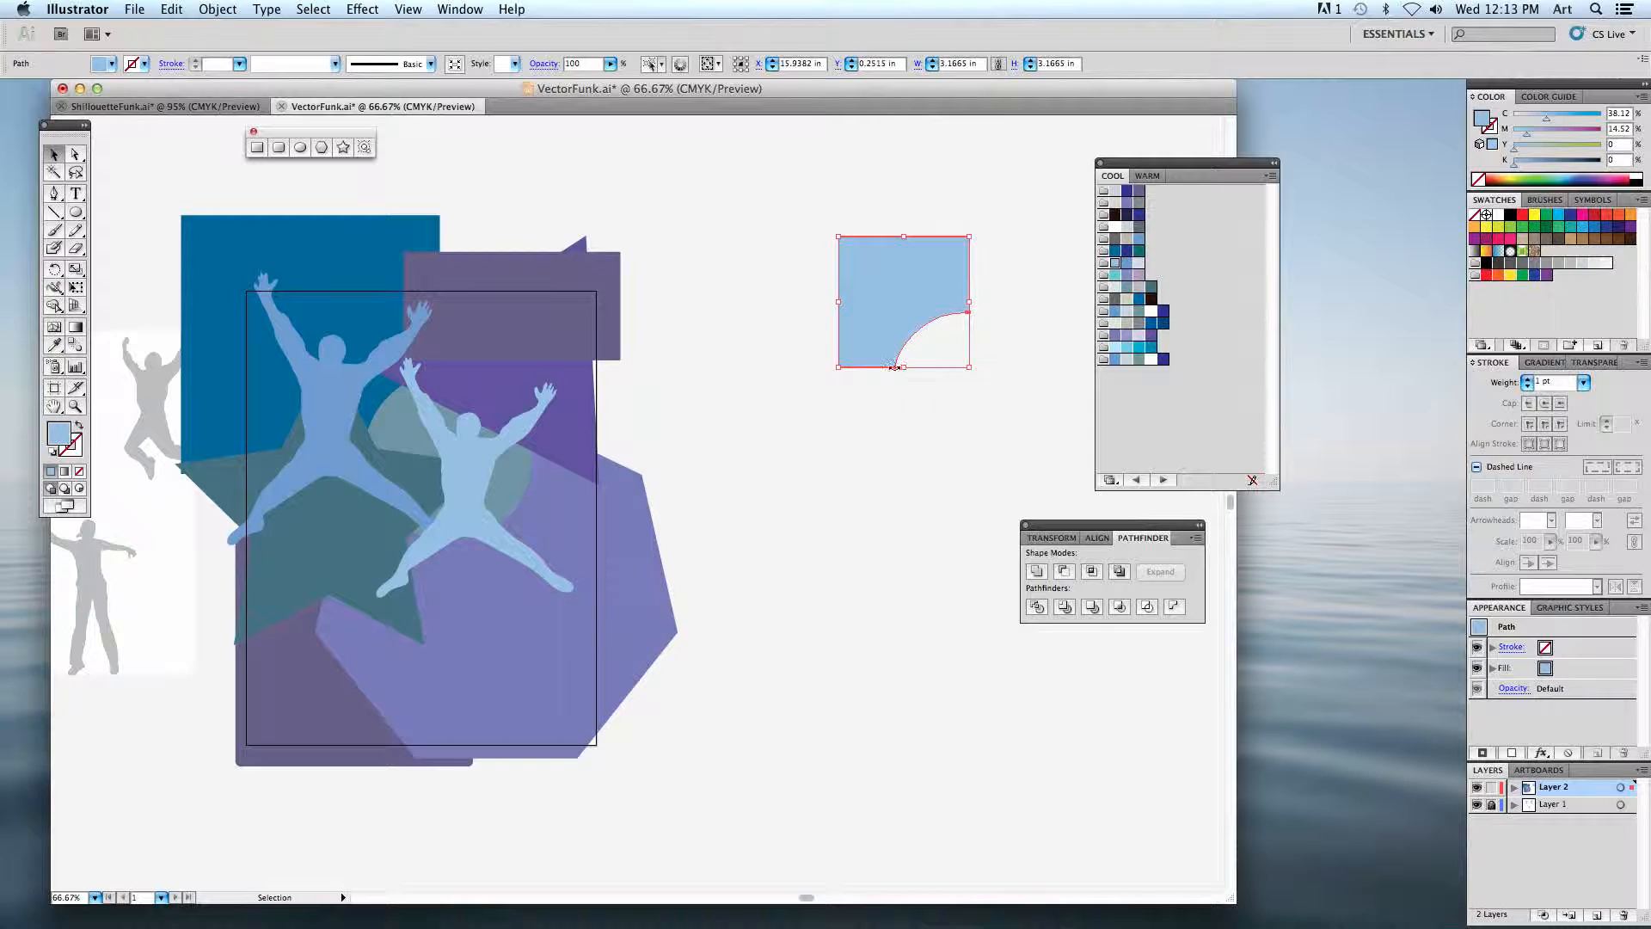
{"action": "left_click", "coordinate": [982, 426]}
{"action": "key", "text": "super+z"}
{"action": "key", "text": "super+z"}
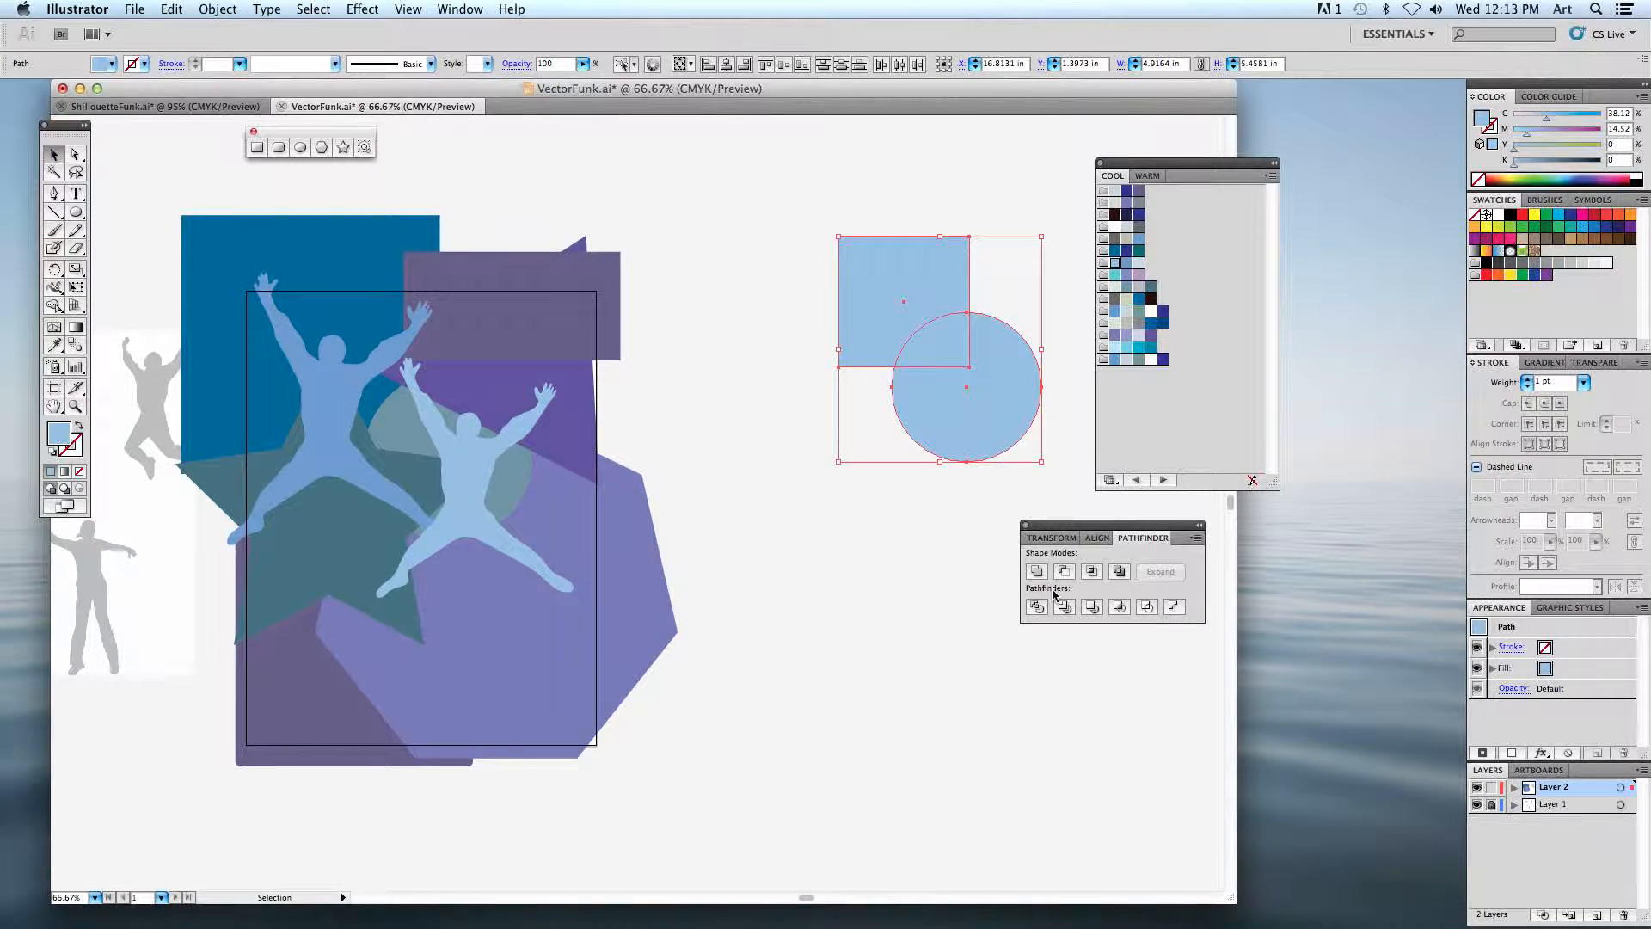
- Try Pathfinder Intersect and Exclude on the square and circle, undoing each operation
{"action": "left_click", "coordinate": [1092, 571]}
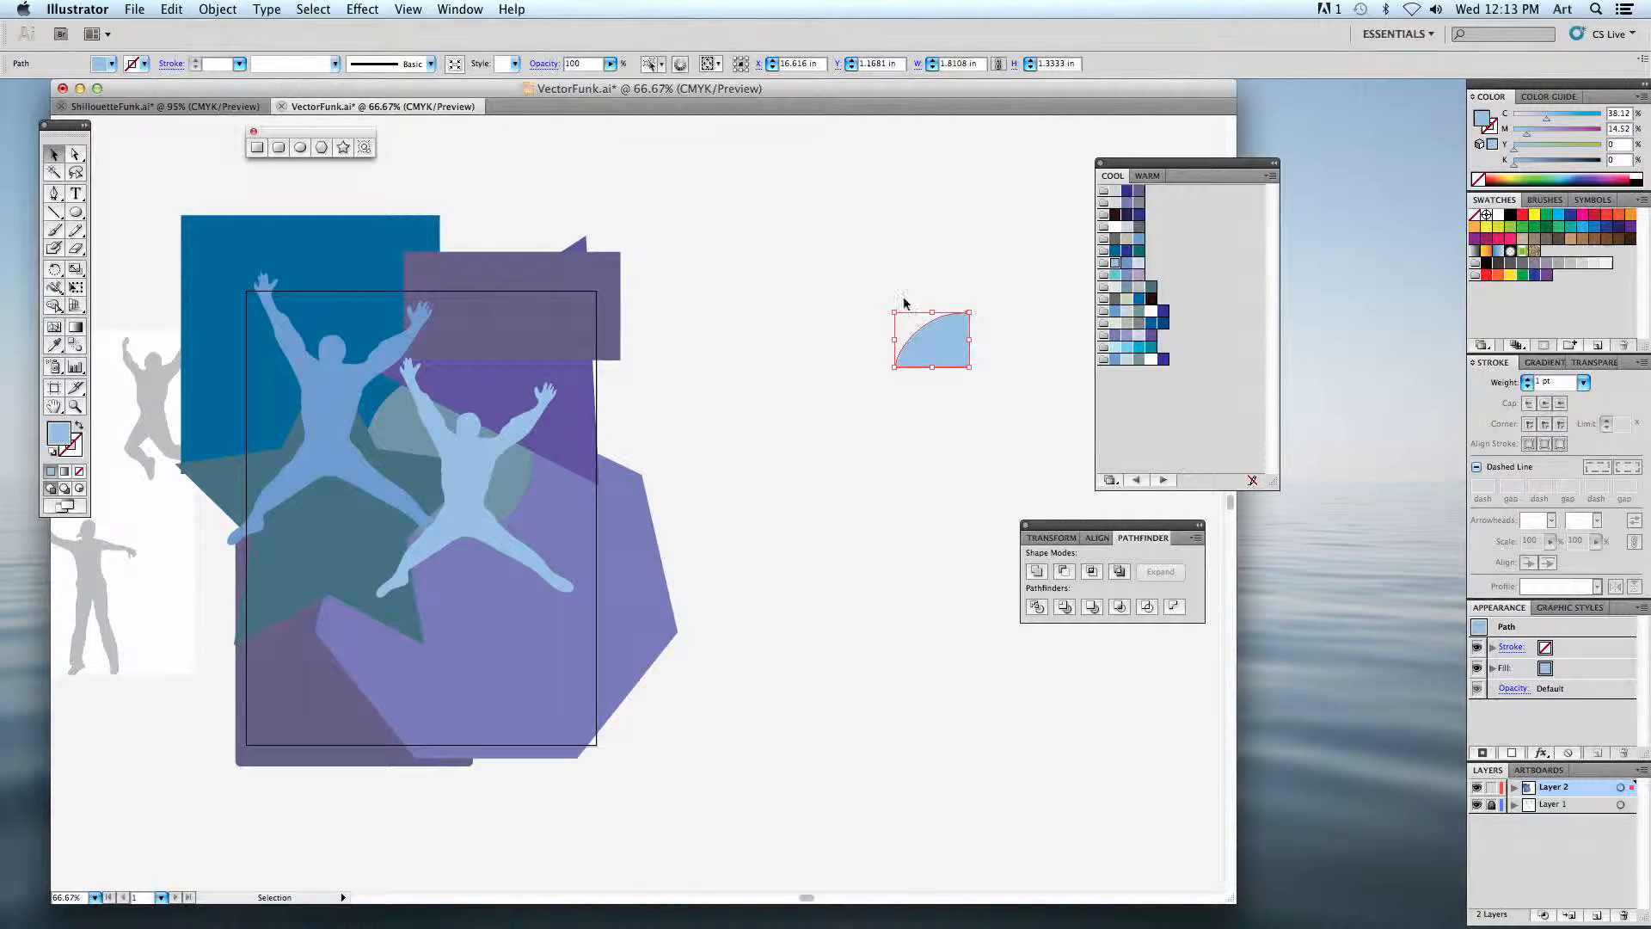
{"action": "key", "text": "super+z"}
{"action": "left_click", "coordinate": [922, 536]}
{"action": "left_click_drag", "start_coordinate": [855, 429], "coordinate": [991, 262]}
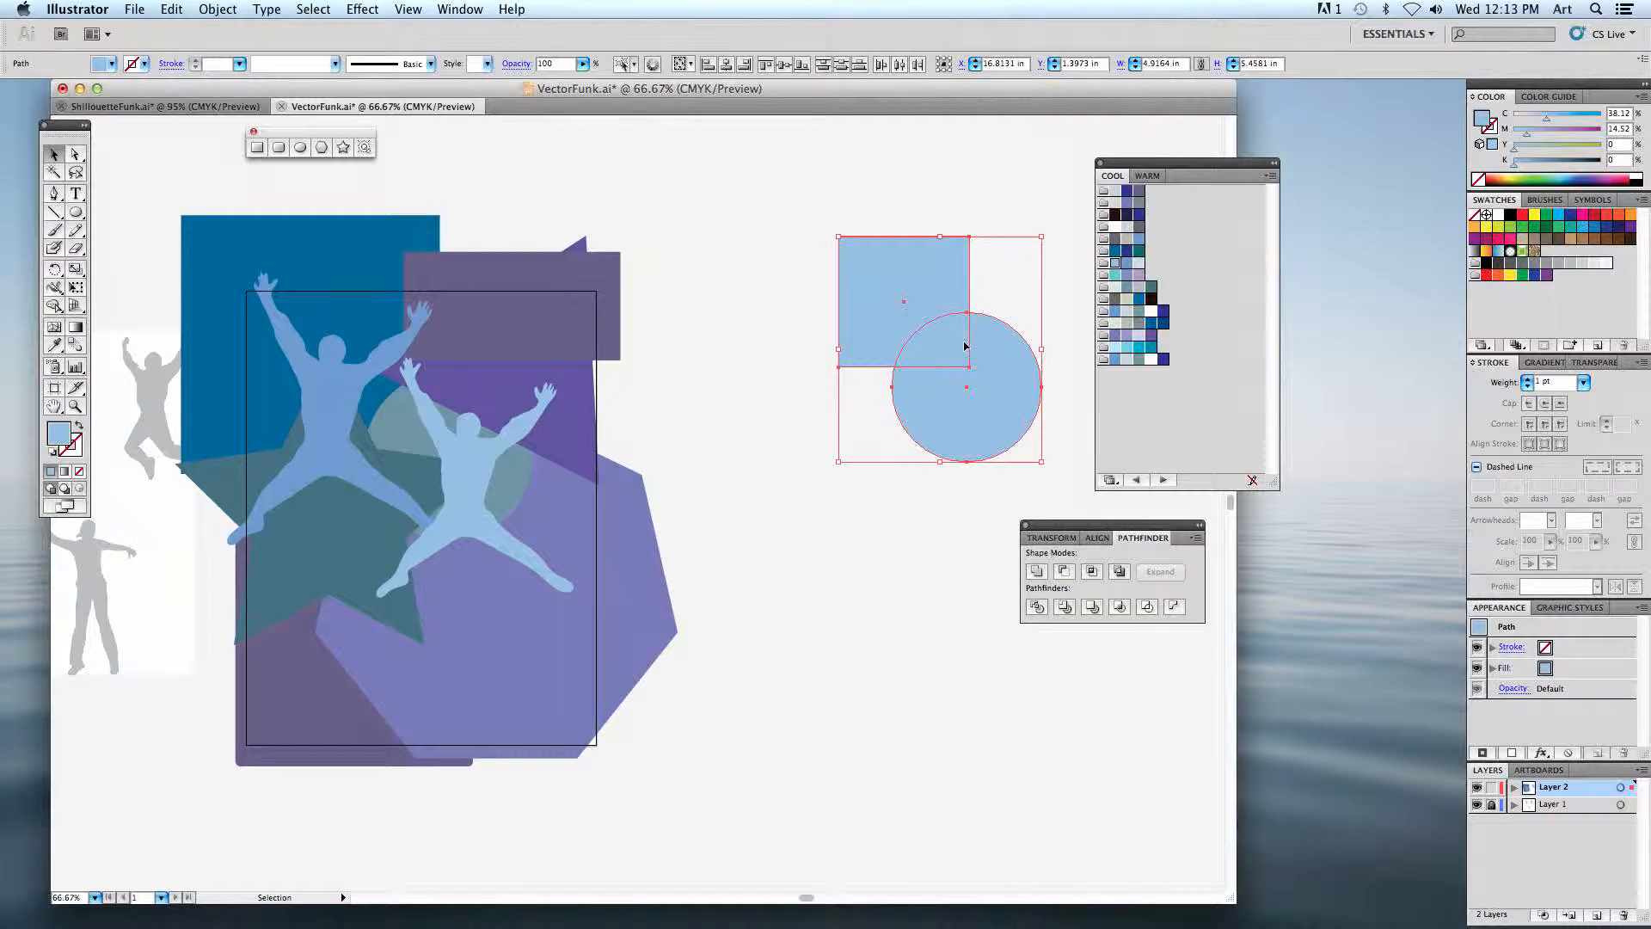
{"action": "left_click", "coordinate": [1119, 571]}
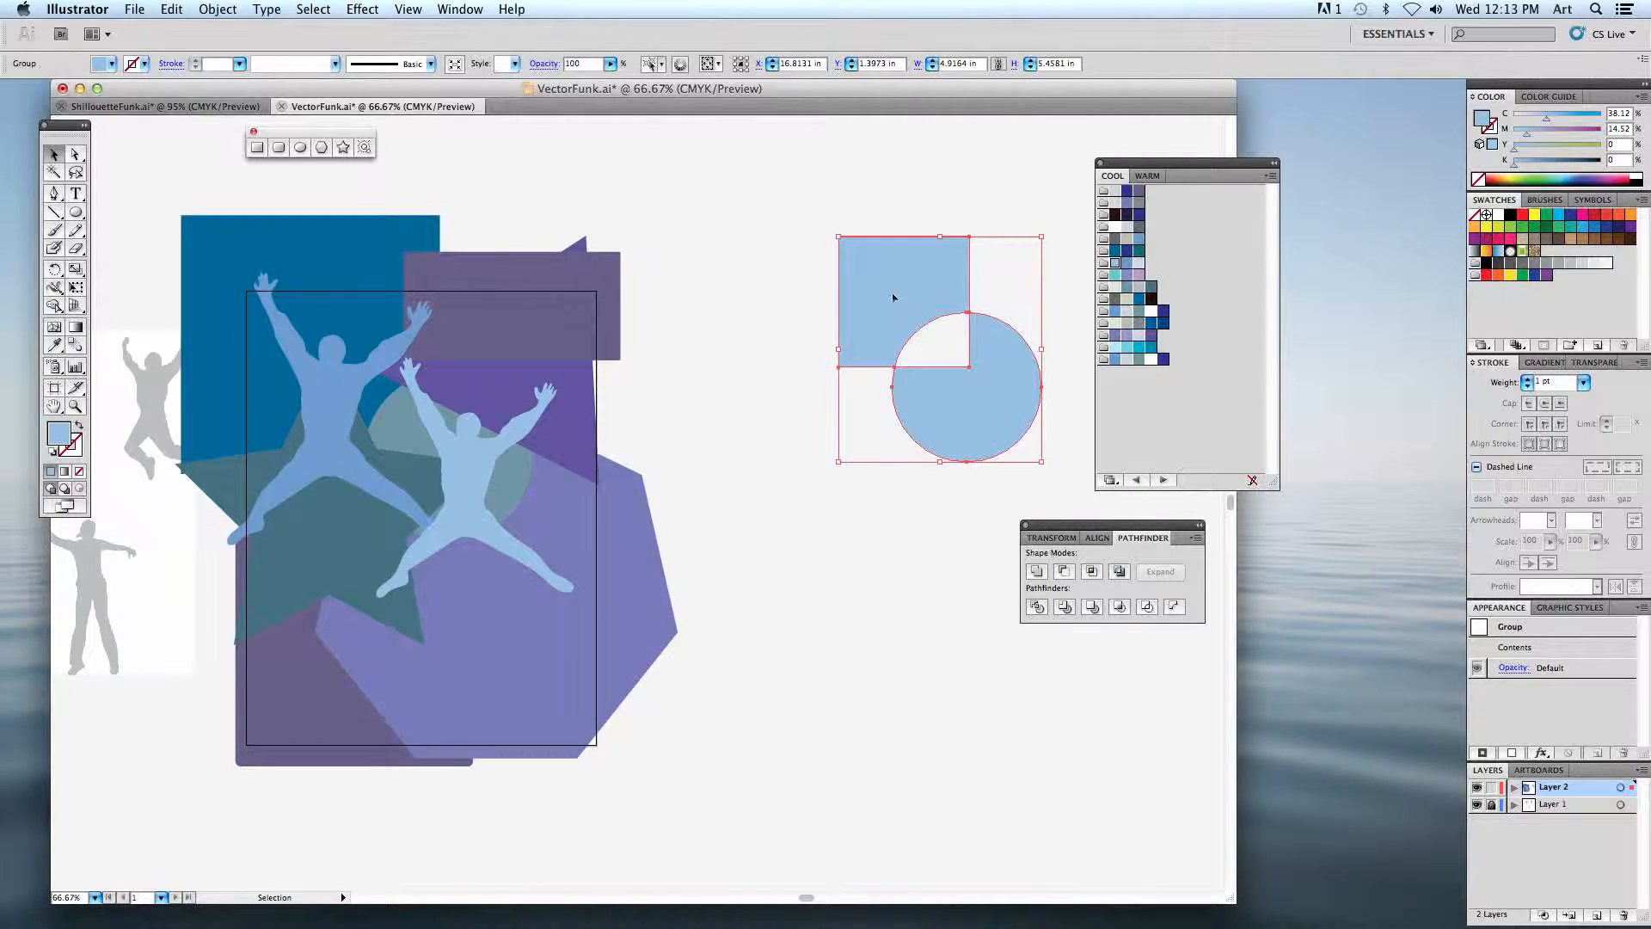
{"action": "key", "text": "super+z"}
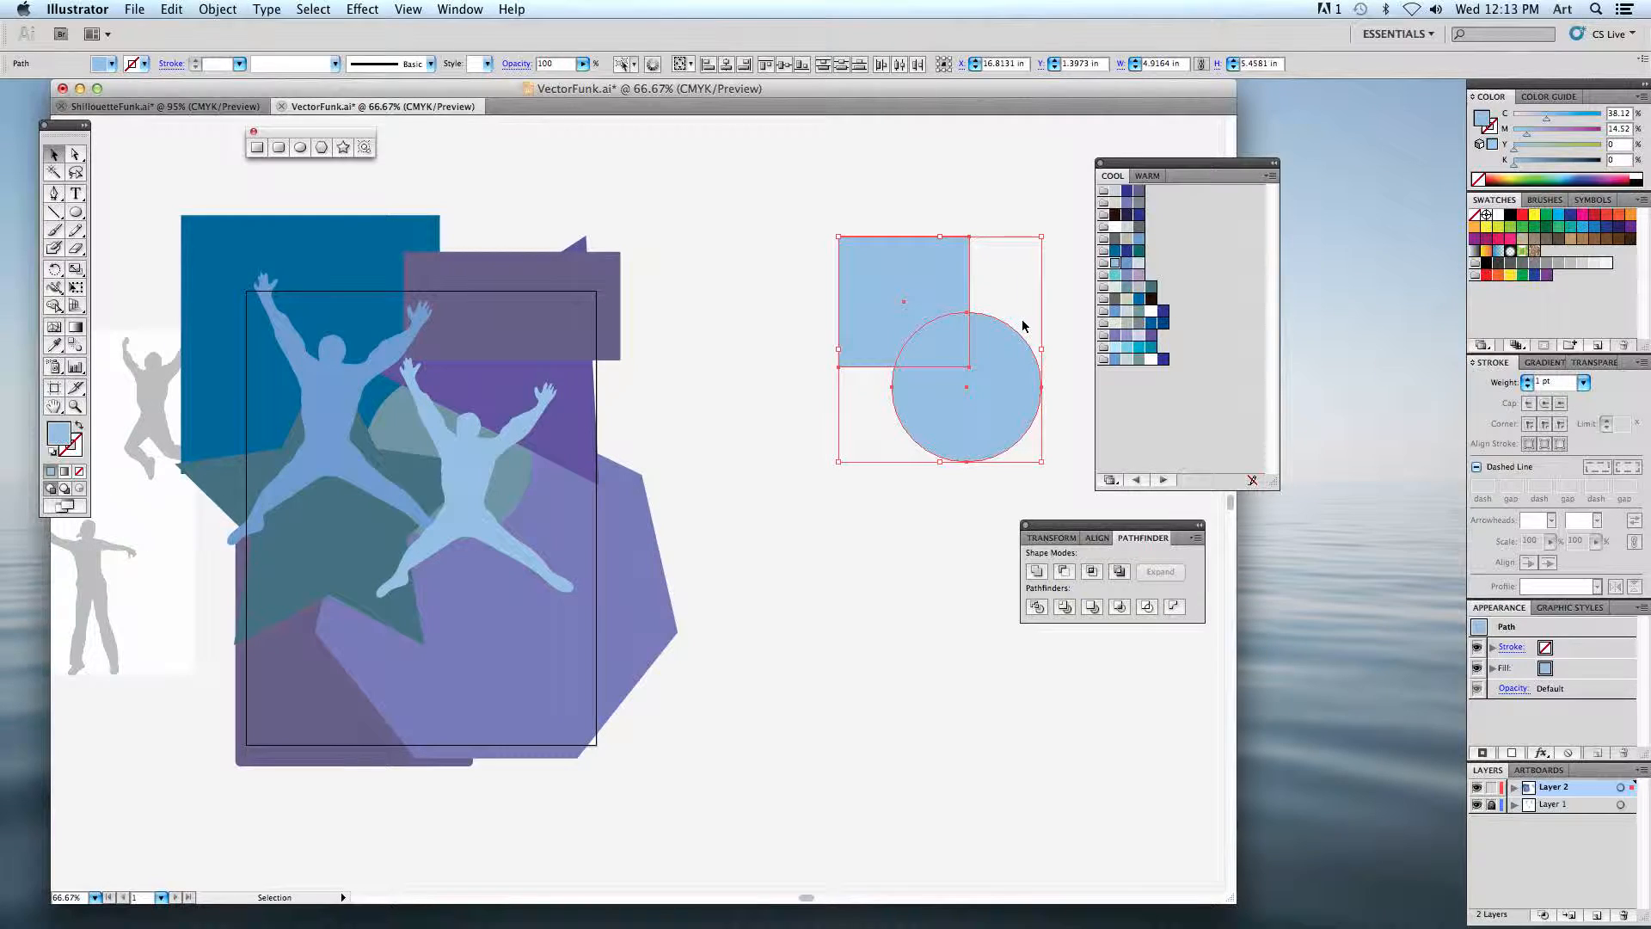
- Divide the square and circle with Pathfinder, ungroup the result, and pull the square and circle pieces away from the overlap
{"action": "left_click", "coordinate": [1038, 608]}
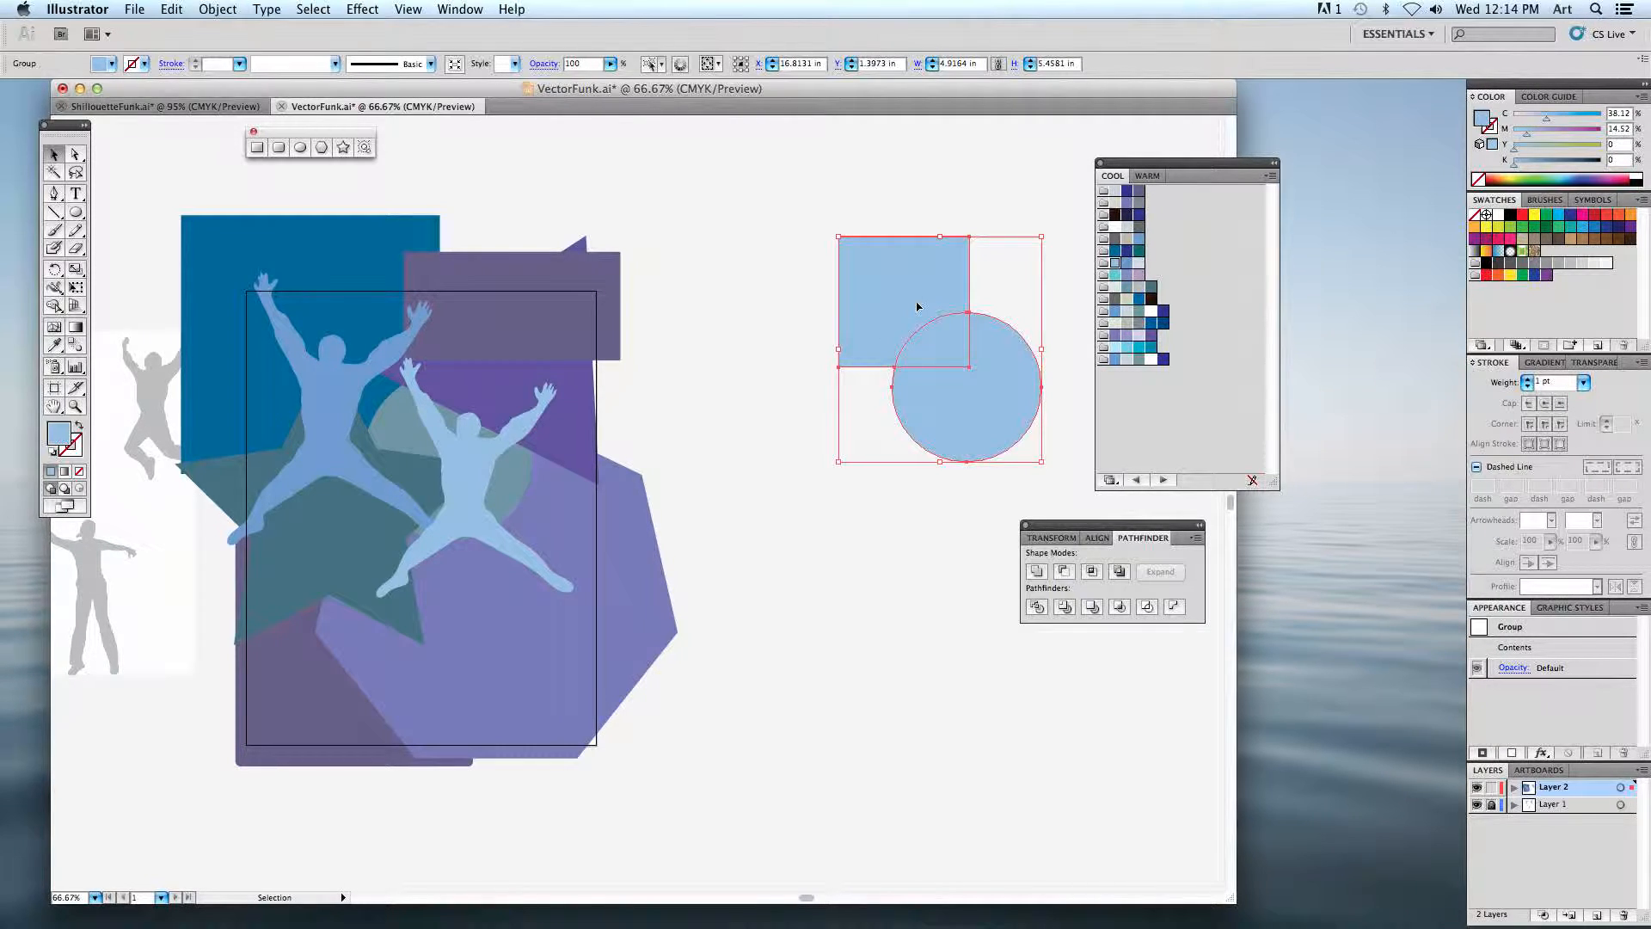
{"action": "left_click", "coordinate": [217, 10]}
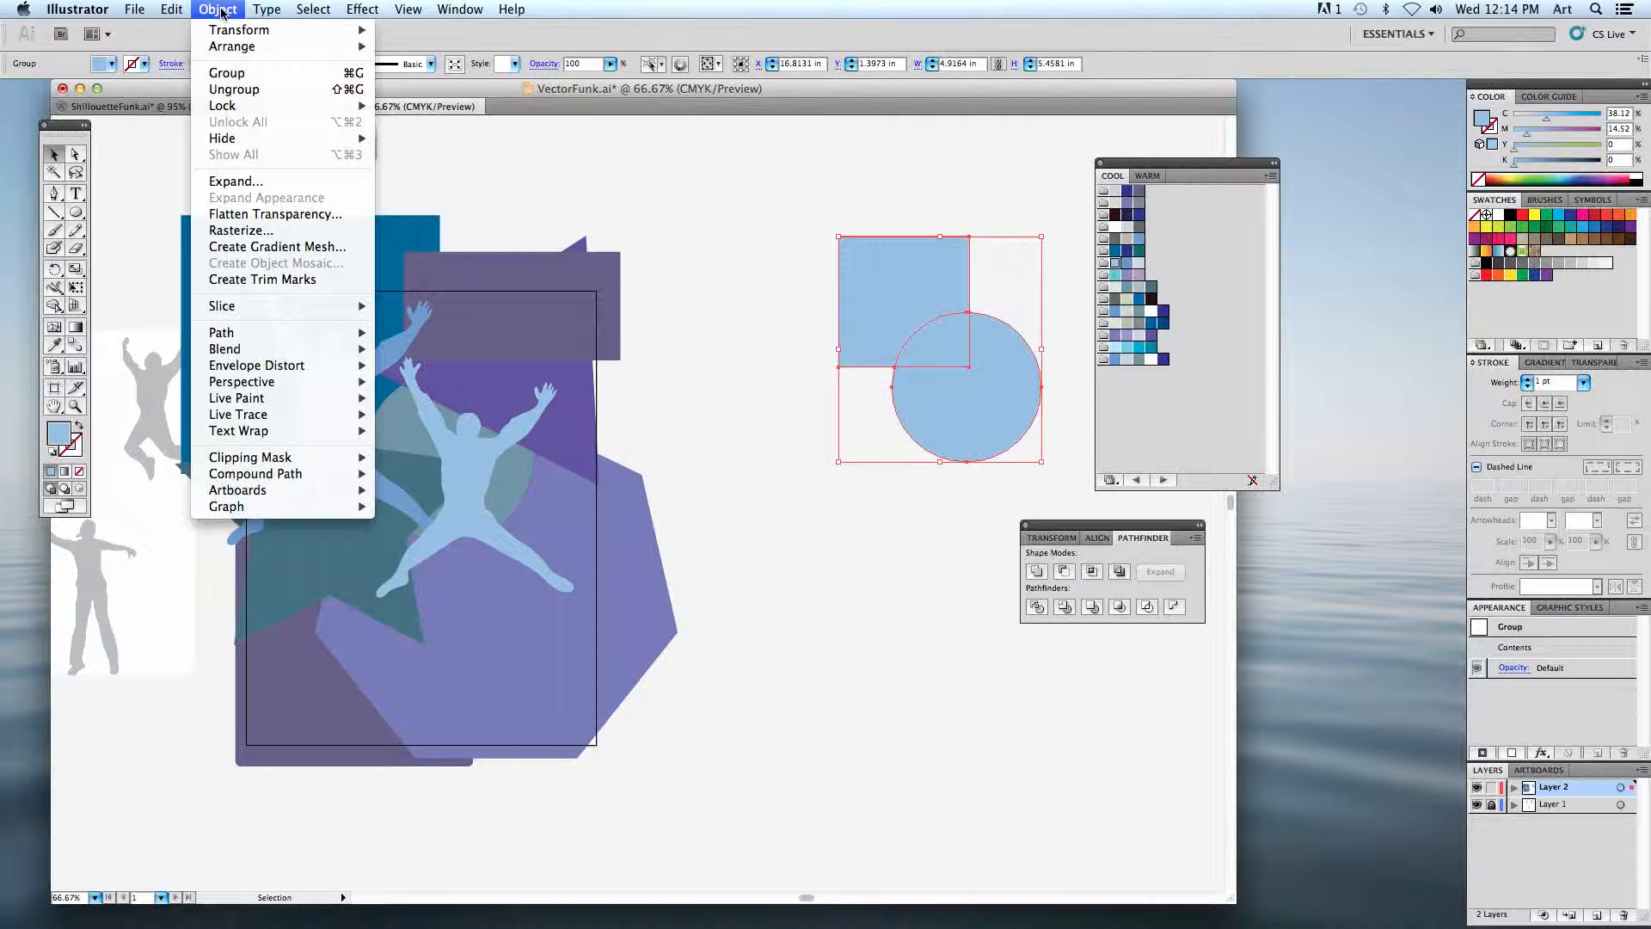
{"action": "left_click", "coordinate": [221, 89]}
{"action": "left_click", "coordinate": [829, 248]}
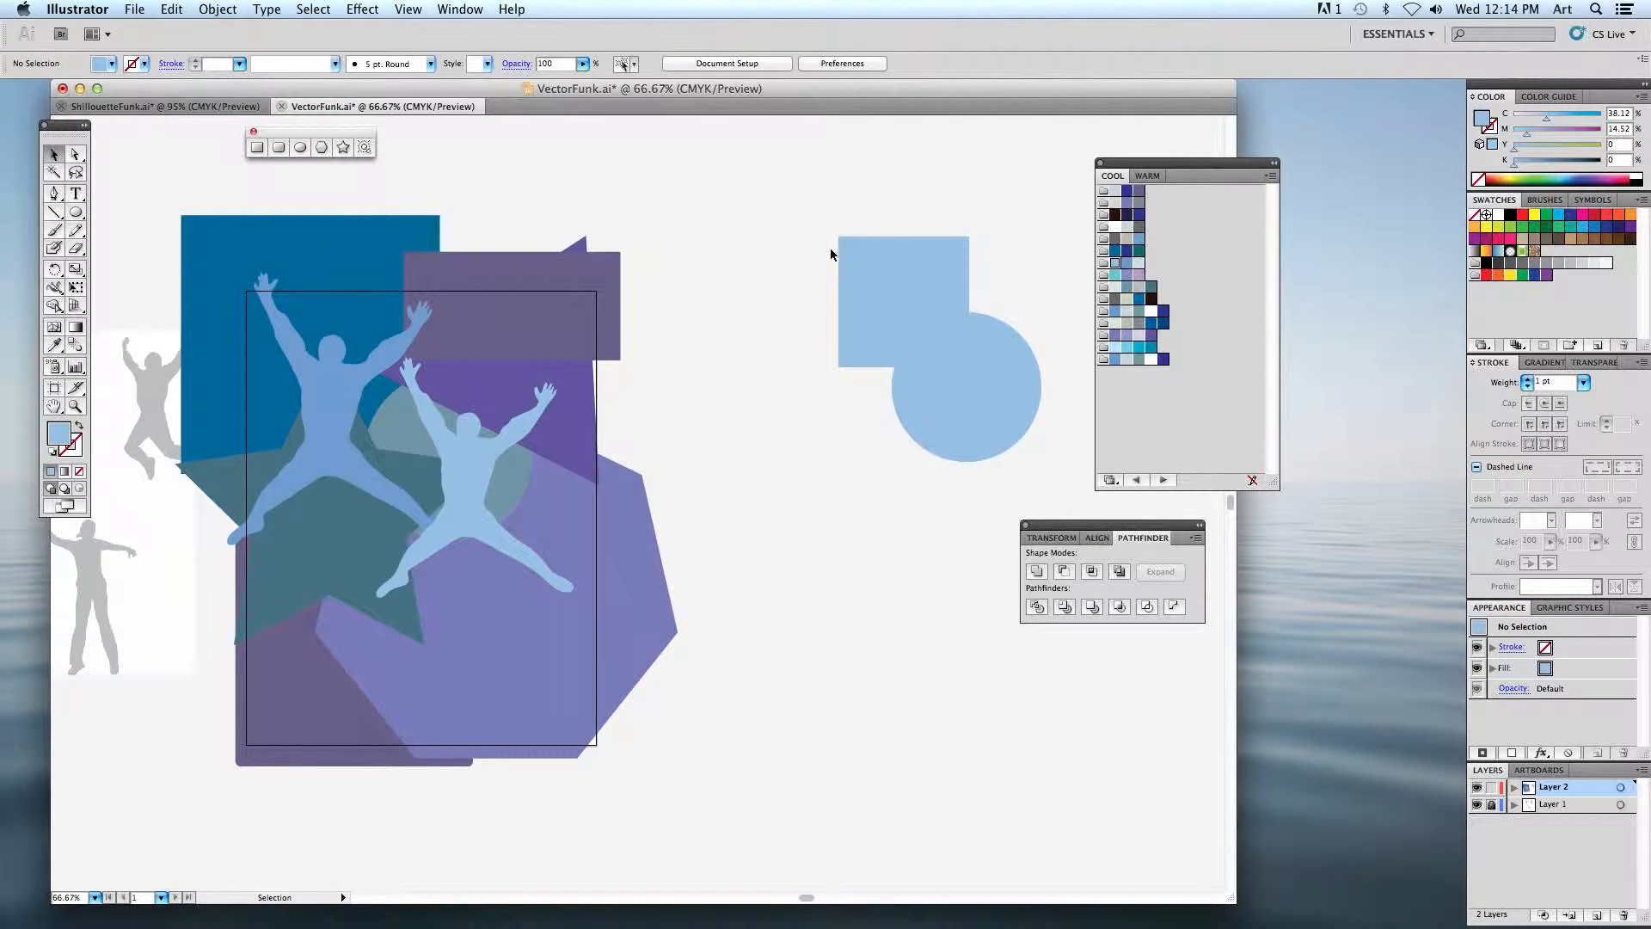
{"action": "left_click_drag", "start_coordinate": [895, 282], "coordinate": [867, 264]}
{"action": "mouse_move", "coordinate": [965, 372]}
{"action": "left_mouse_down"}
{"action": "mouse_move", "coordinate": [1004, 397]}
{"action": "mouse_move", "coordinate": [992, 390]}
{"action": "left_mouse_up"}
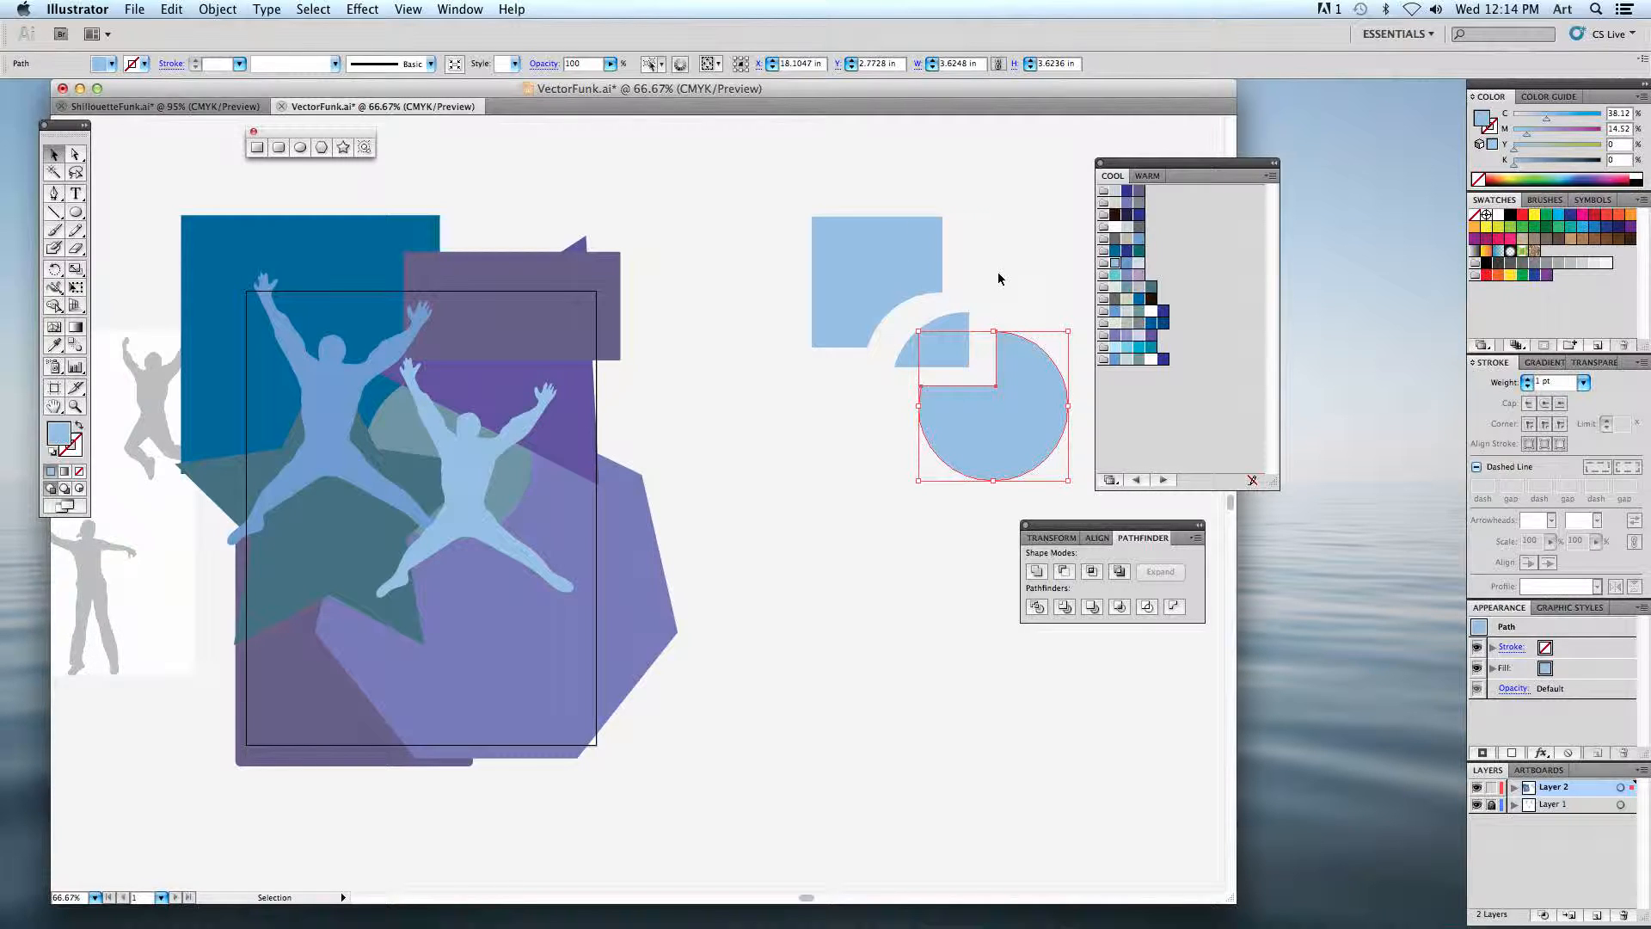
- Create a rectangle 8 in wide and 10 in high over the composition, with nothing else selected
{"action": "key", "text": "space"}
{"action": "left_click_drag", "start_coordinate": [695, 467], "coordinate": [803, 459]}
{"action": "left_click", "coordinate": [844, 494]}
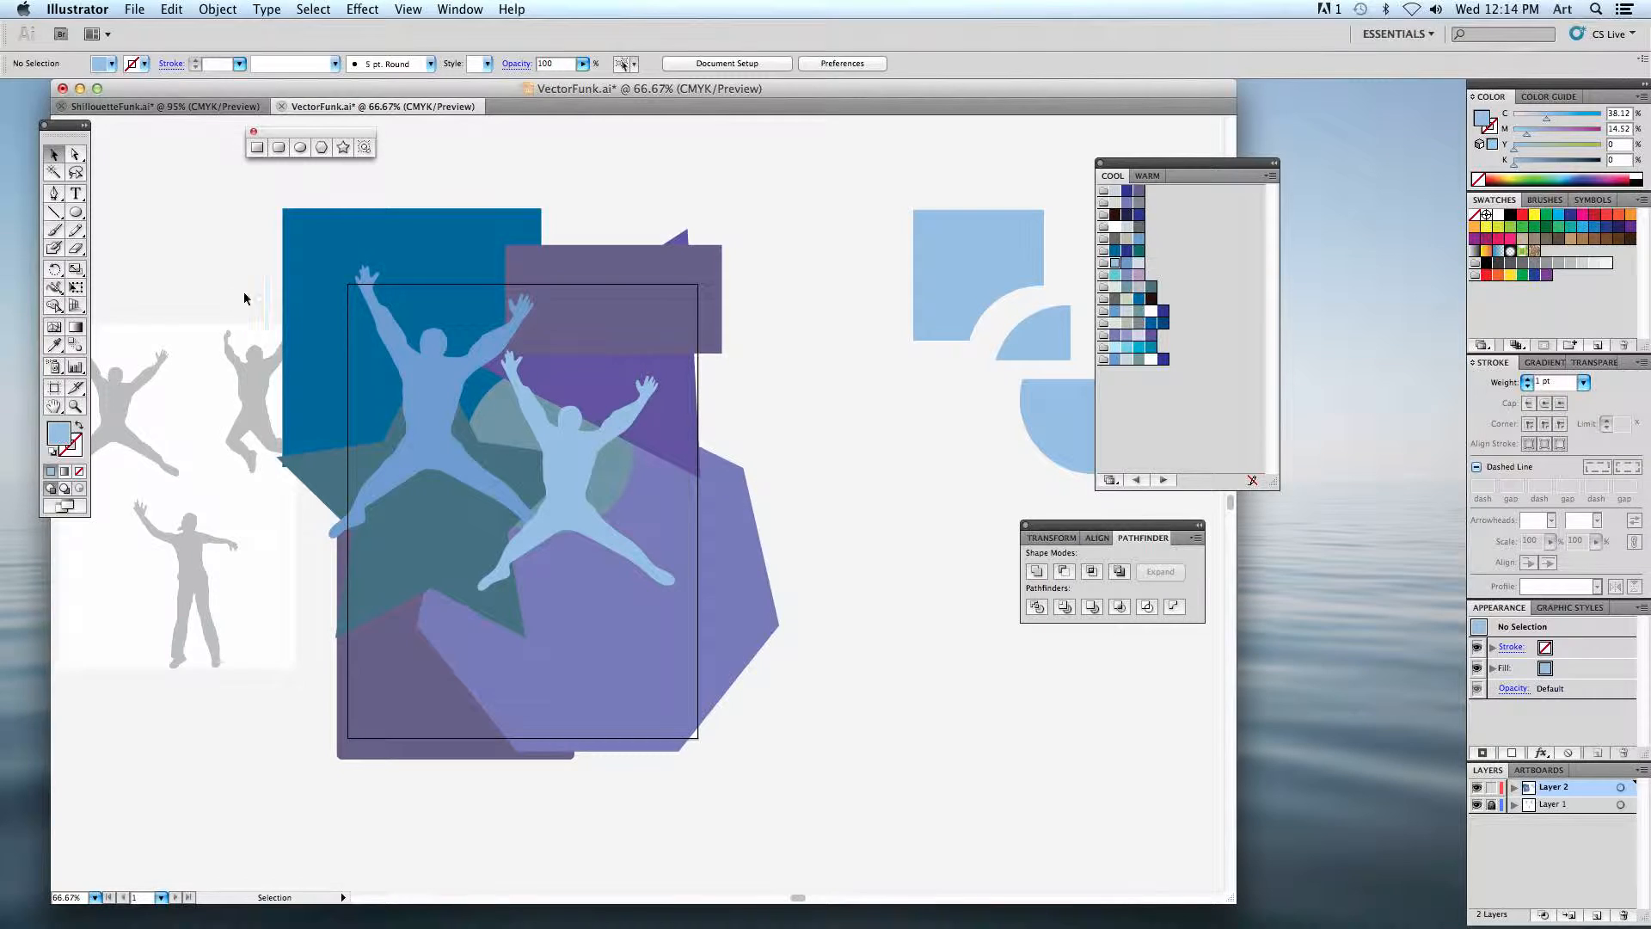
{"action": "left_click_drag", "start_coordinate": [77, 218], "coordinate": [123, 221]}
{"action": "left_click", "coordinate": [481, 492]}
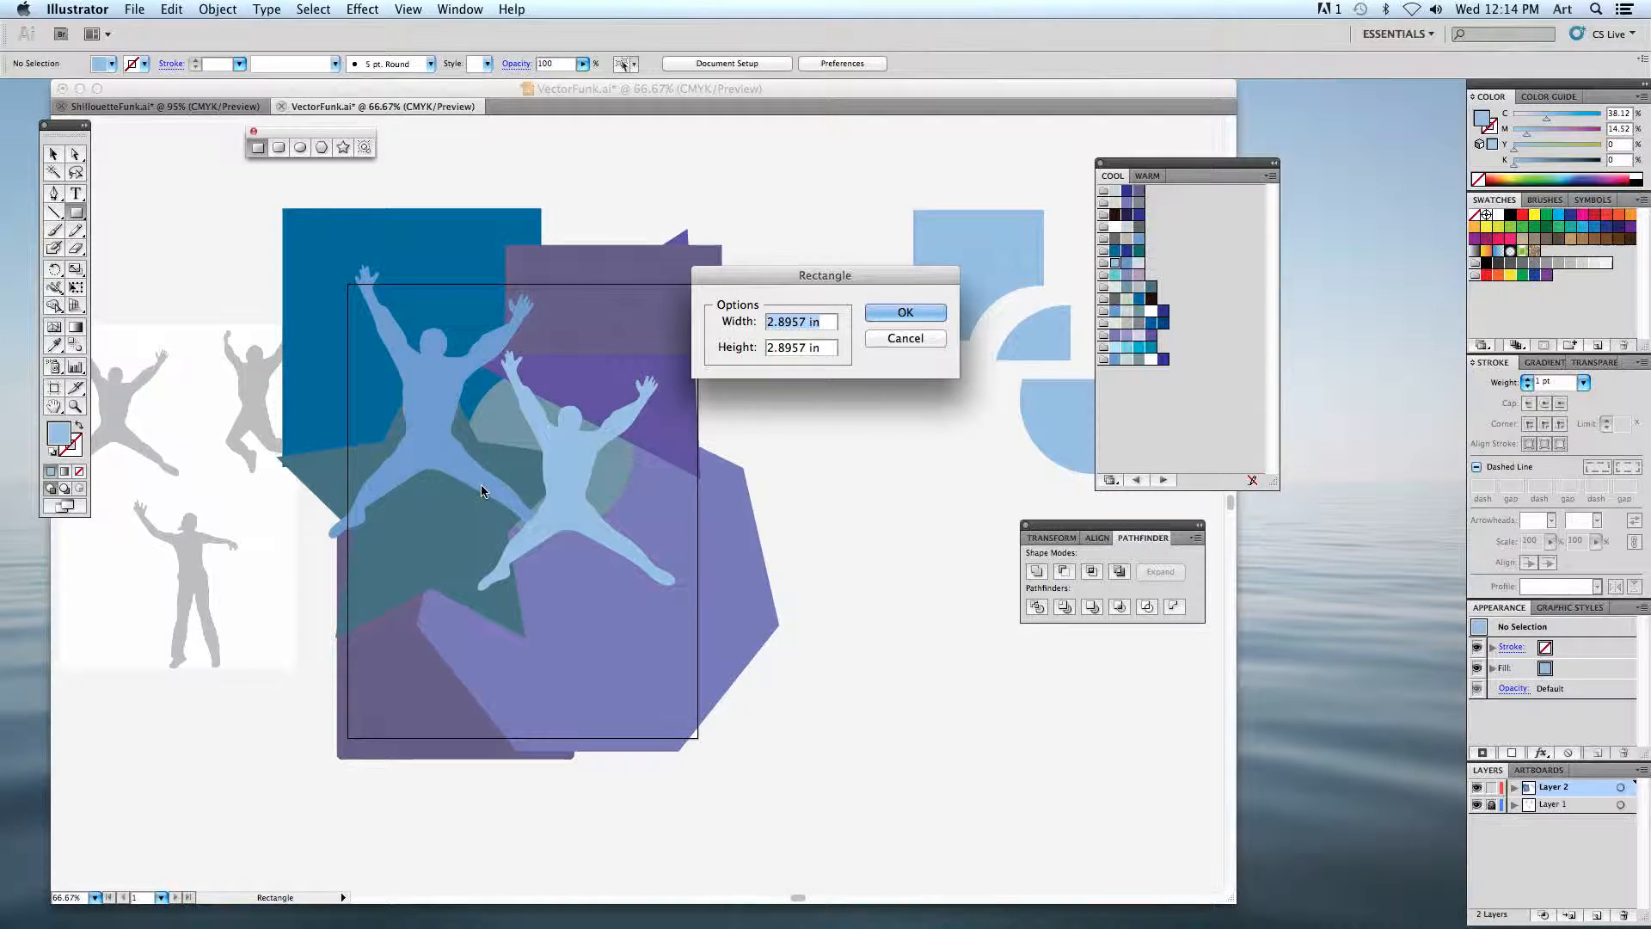
{"action": "type", "text": "8"}
{"action": "key", "text": "Tab"}
{"action": "type", "text": "10"}
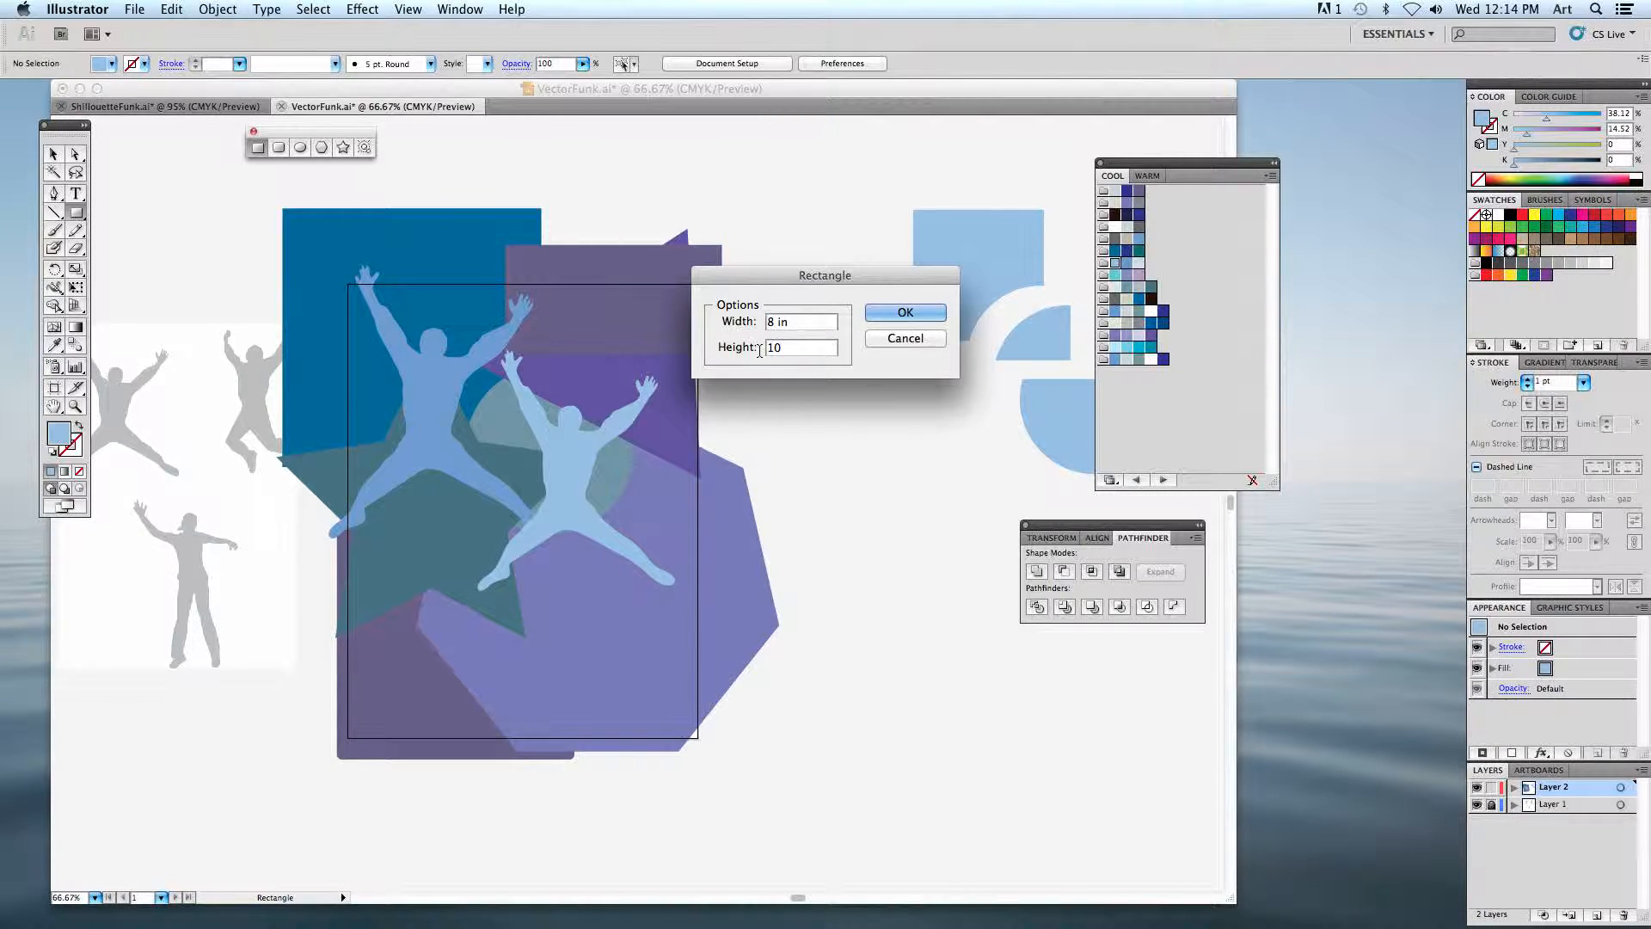
{"action": "left_click", "coordinate": [905, 312]}
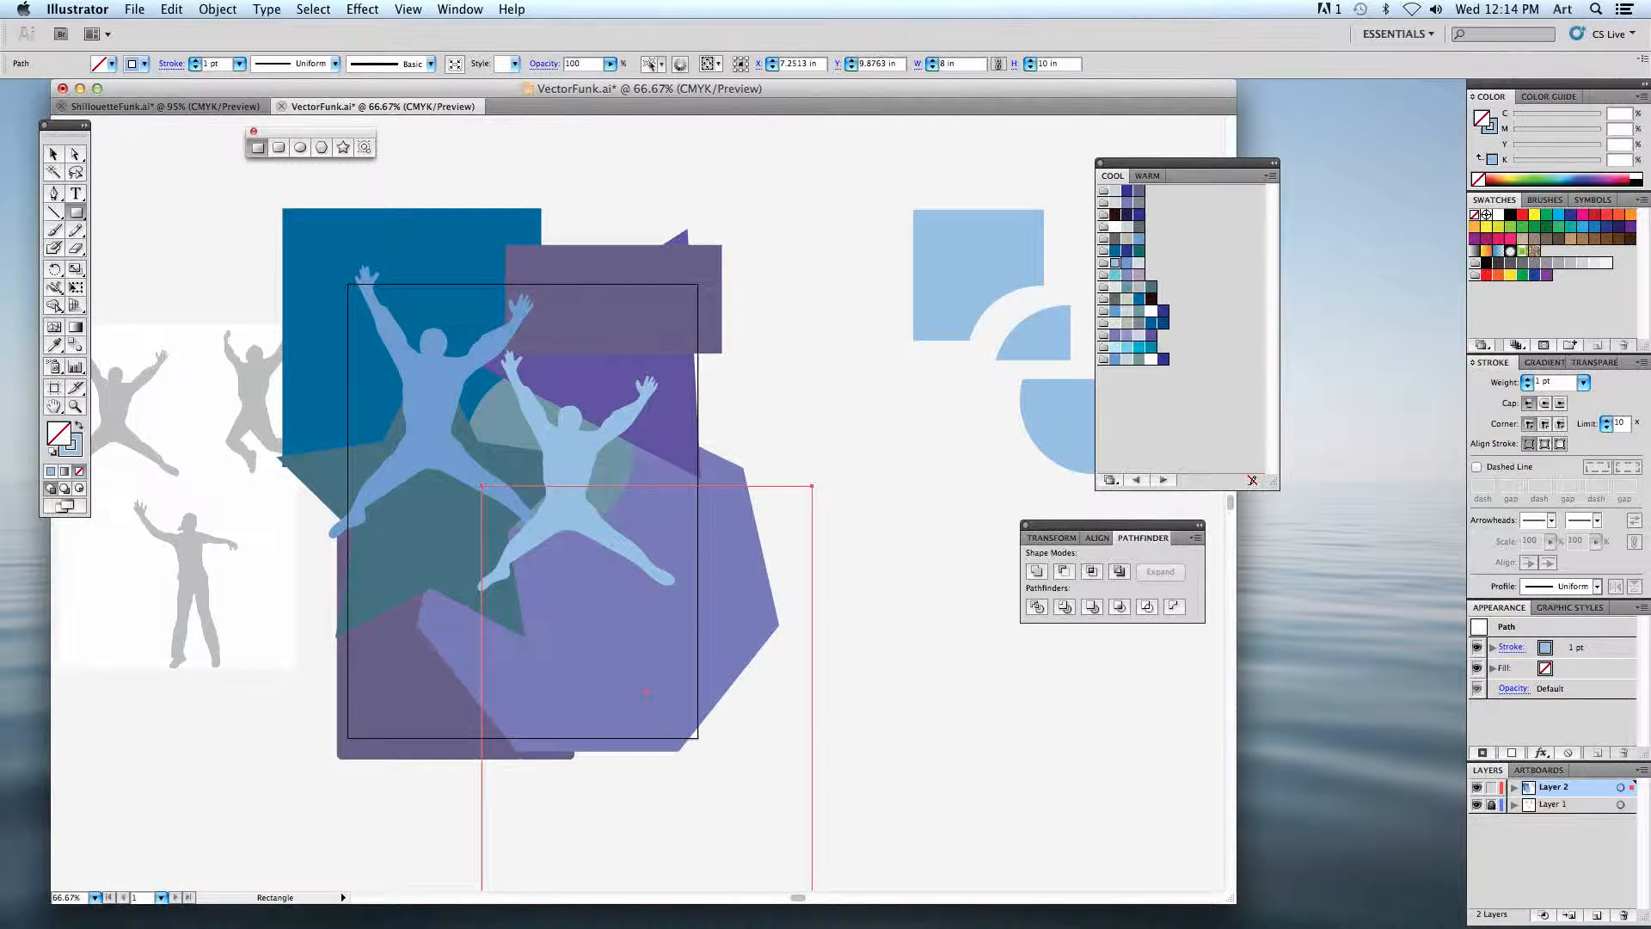
- Position the 8 by 10 in rectangle inside the artboard as a crop frame over the composition
{"action": "left_click", "coordinate": [53, 154]}
{"action": "left_click_drag", "start_coordinate": [787, 489], "coordinate": [662, 306]}
{"action": "left_click_drag", "start_coordinate": [662, 305], "coordinate": [662, 305]}
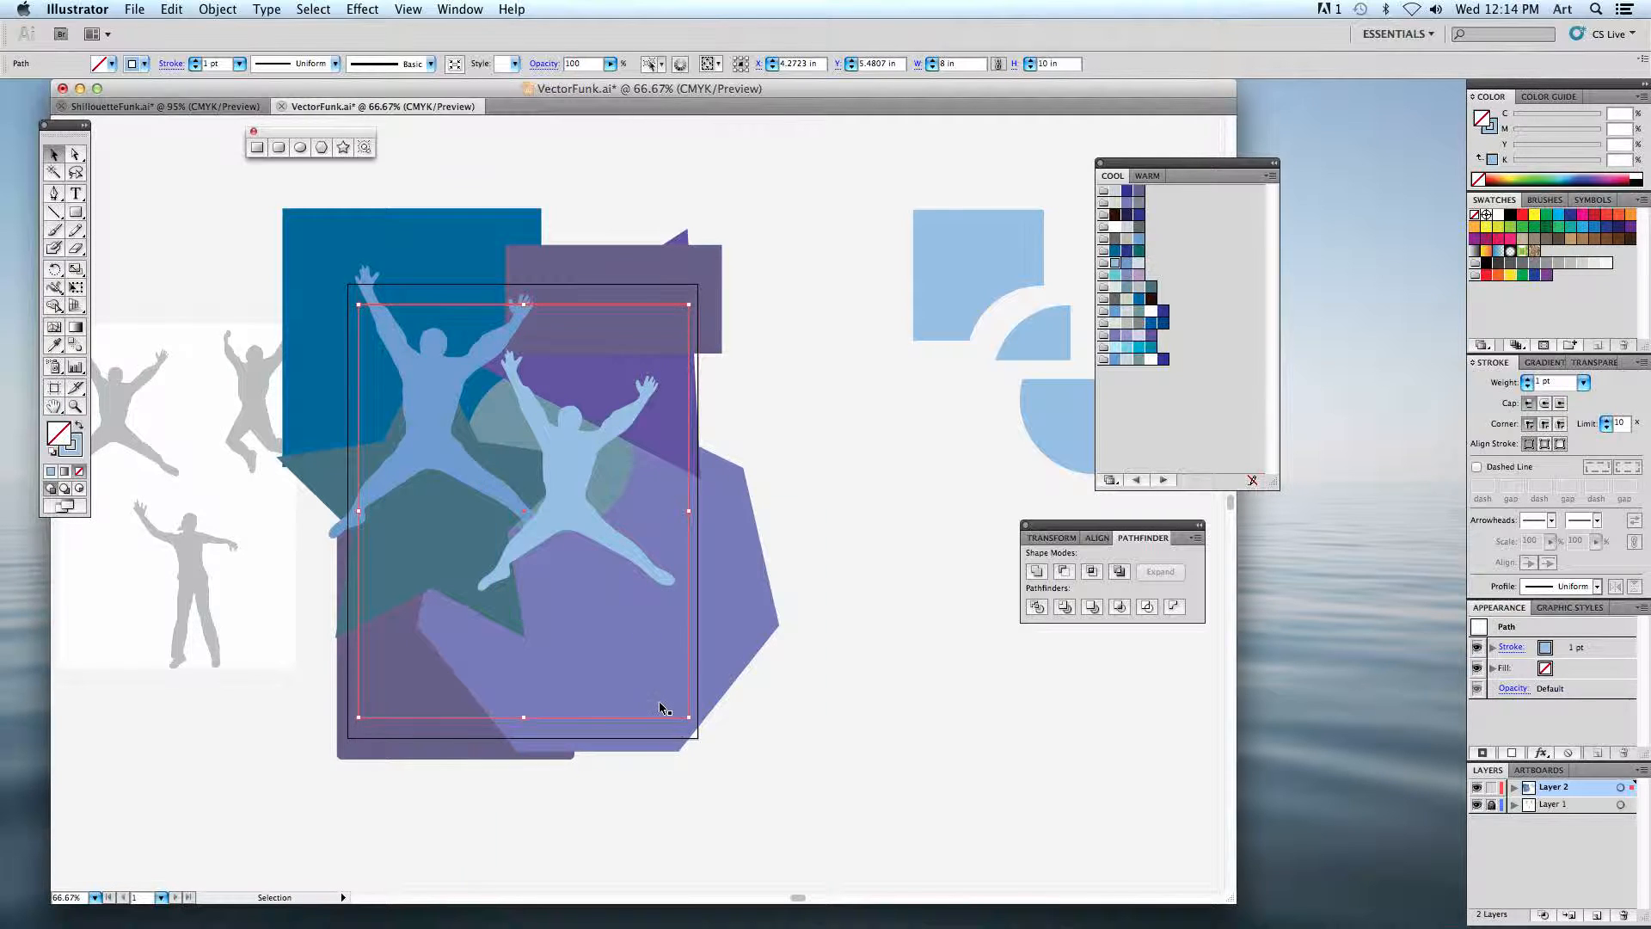
- Divide the whole composition together with the crop rectangle using Pathfinder, ungroup the pieces, and deselect them
{"action": "left_click_drag", "start_coordinate": [767, 774], "coordinate": [320, 228]}
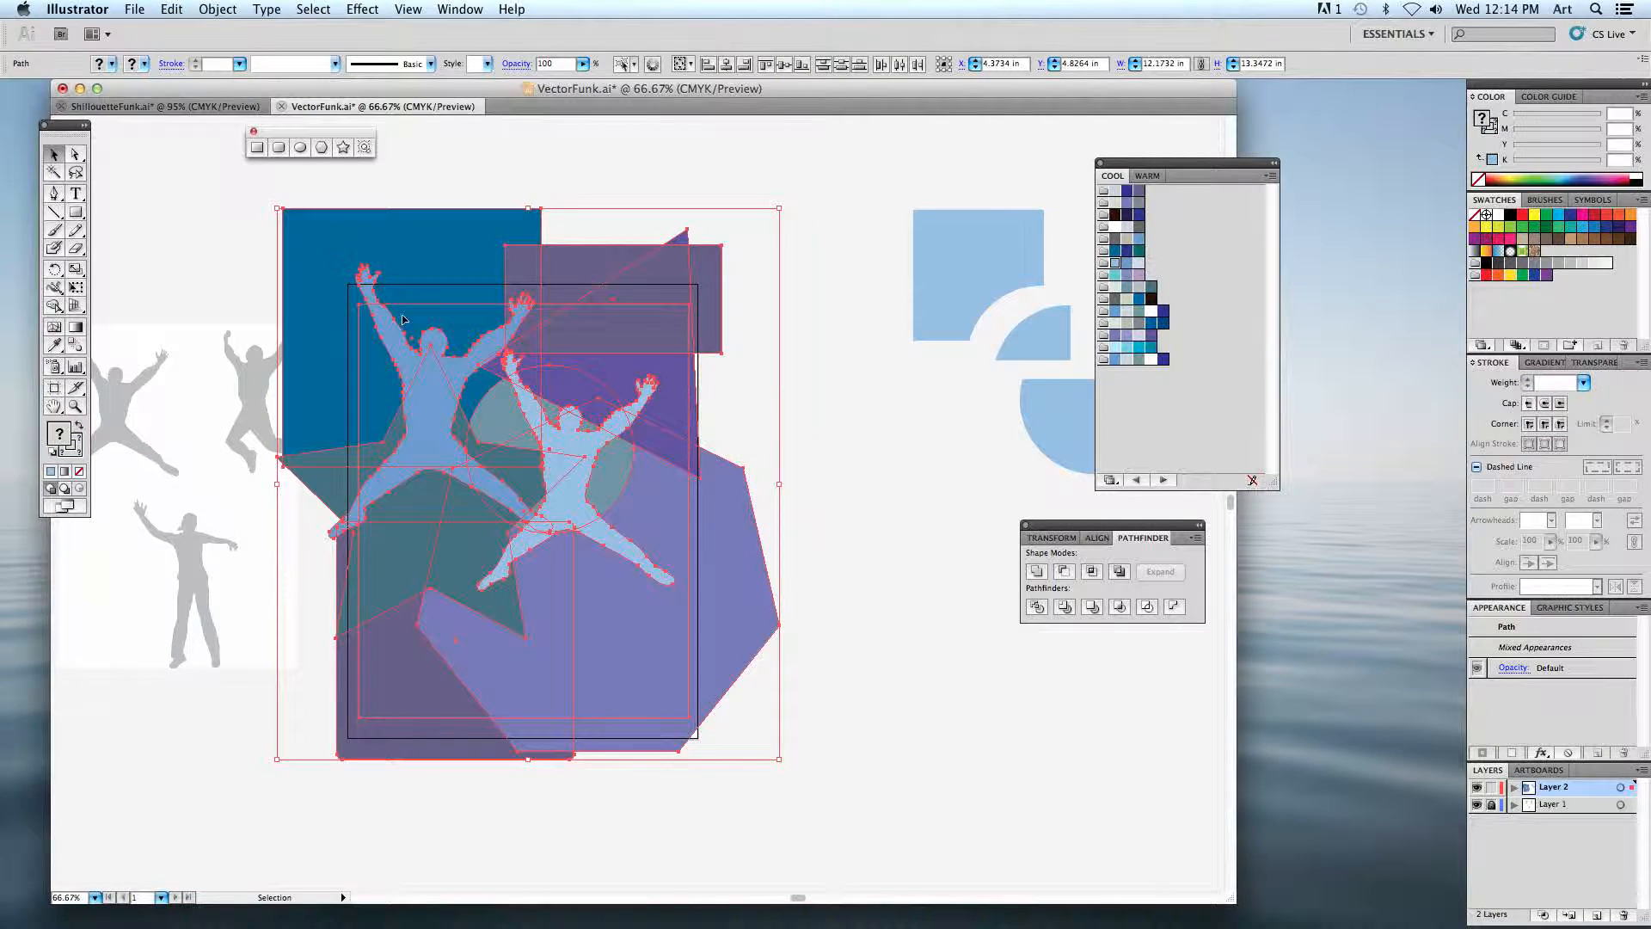
{"action": "left_click", "coordinate": [1036, 609]}
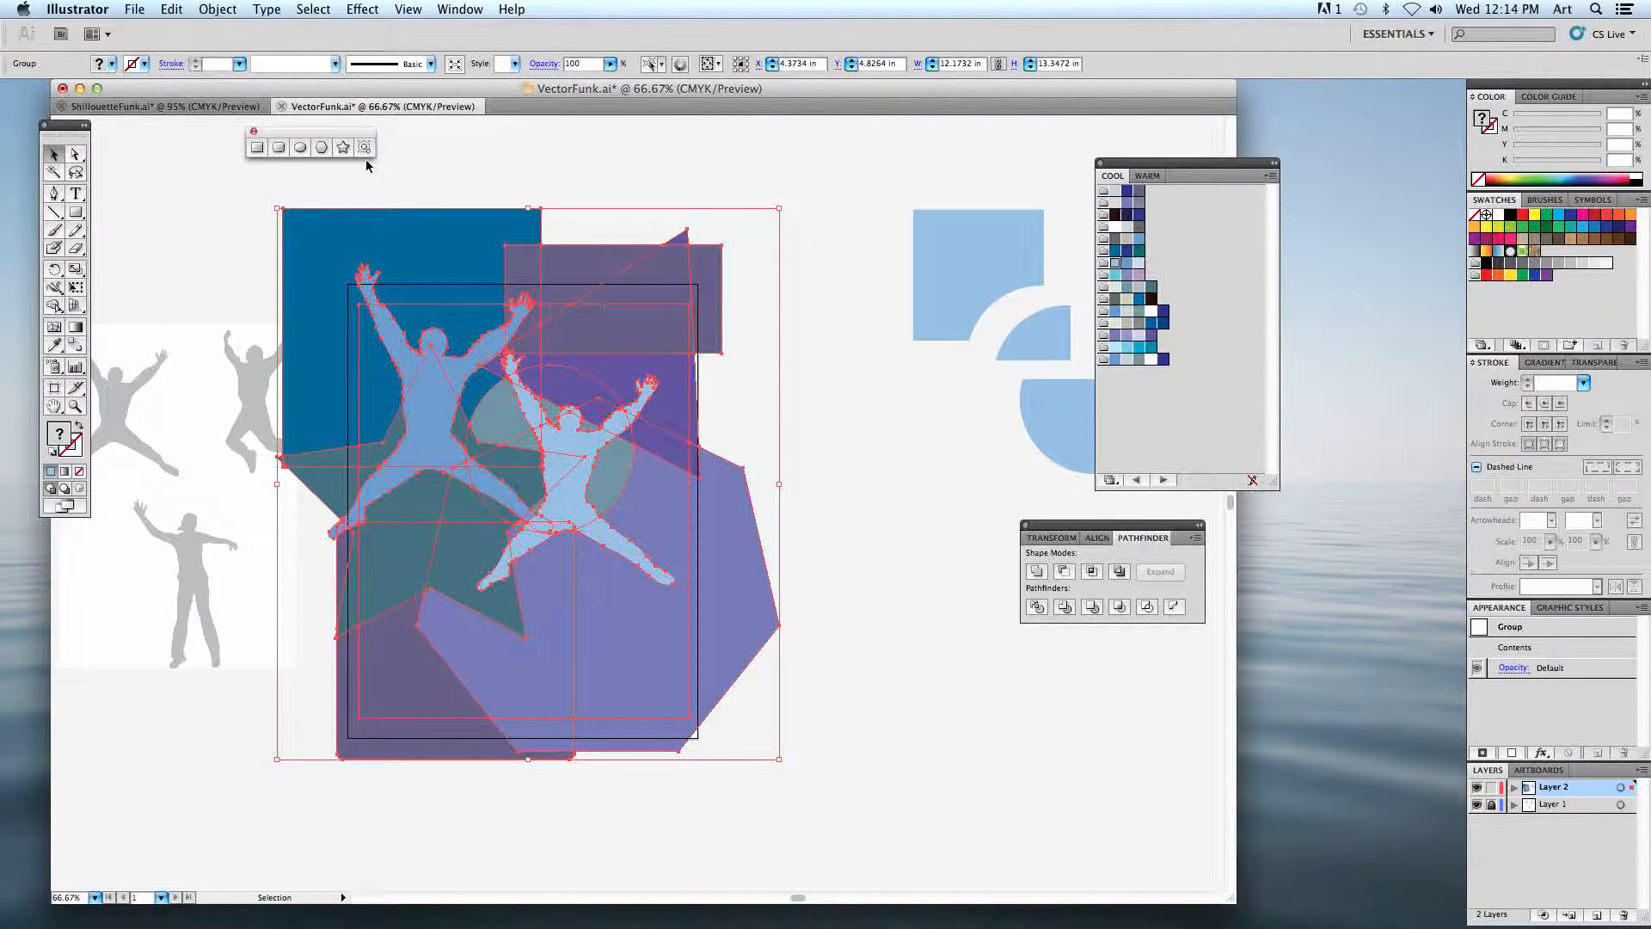
{"action": "left_click", "coordinate": [219, 9]}
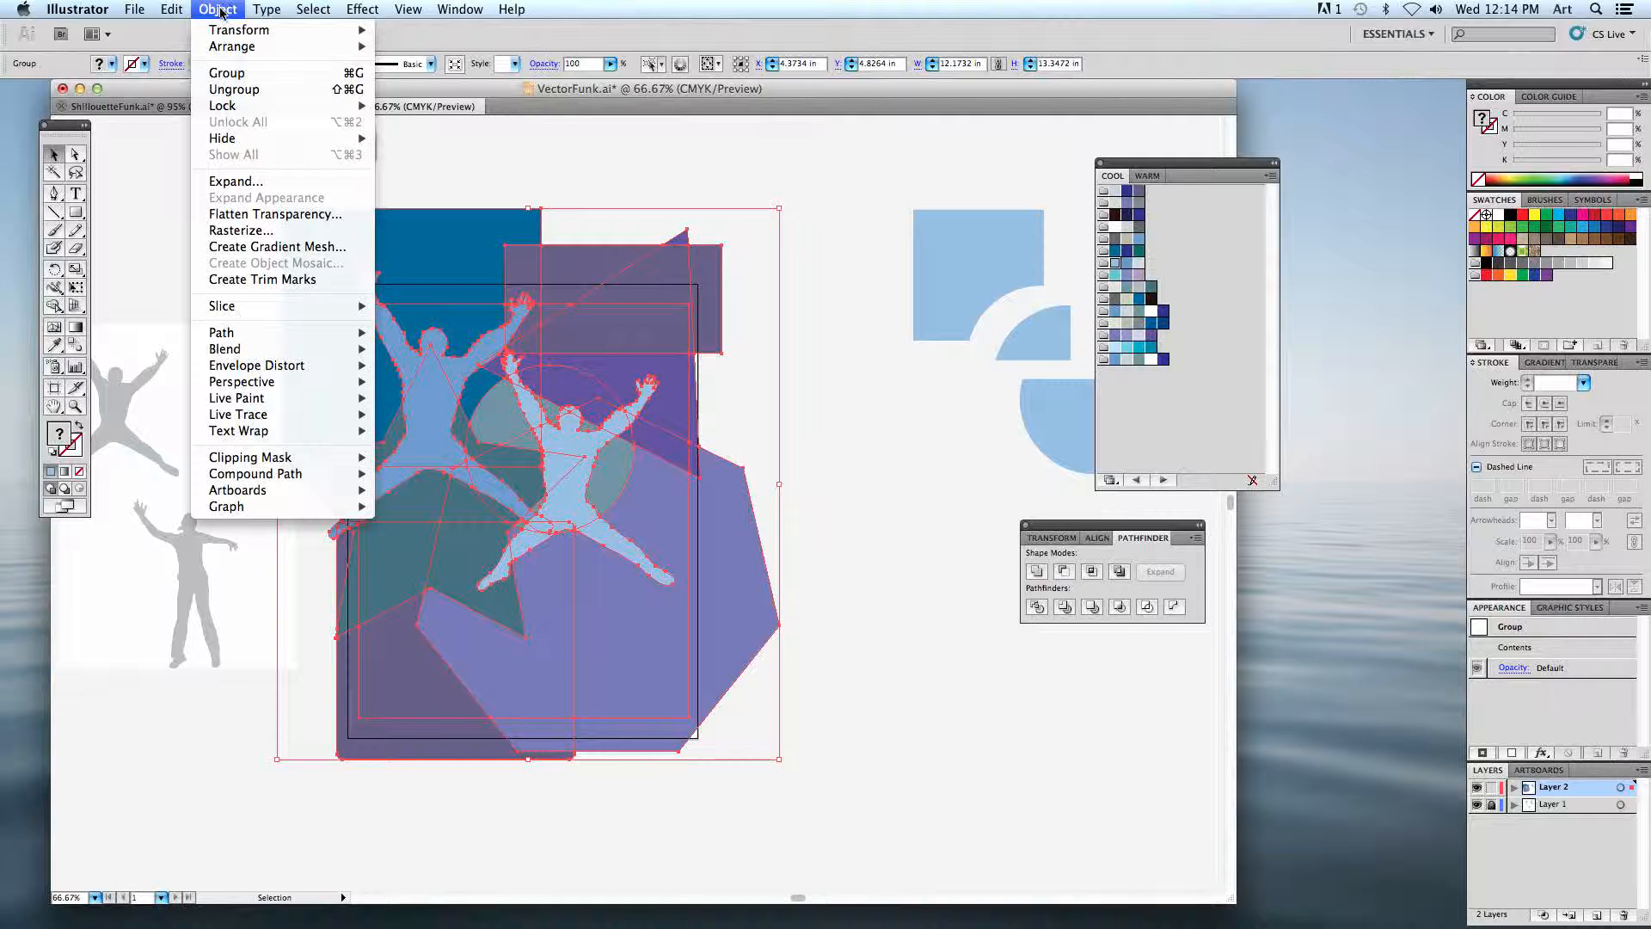
{"action": "left_click", "coordinate": [231, 89]}
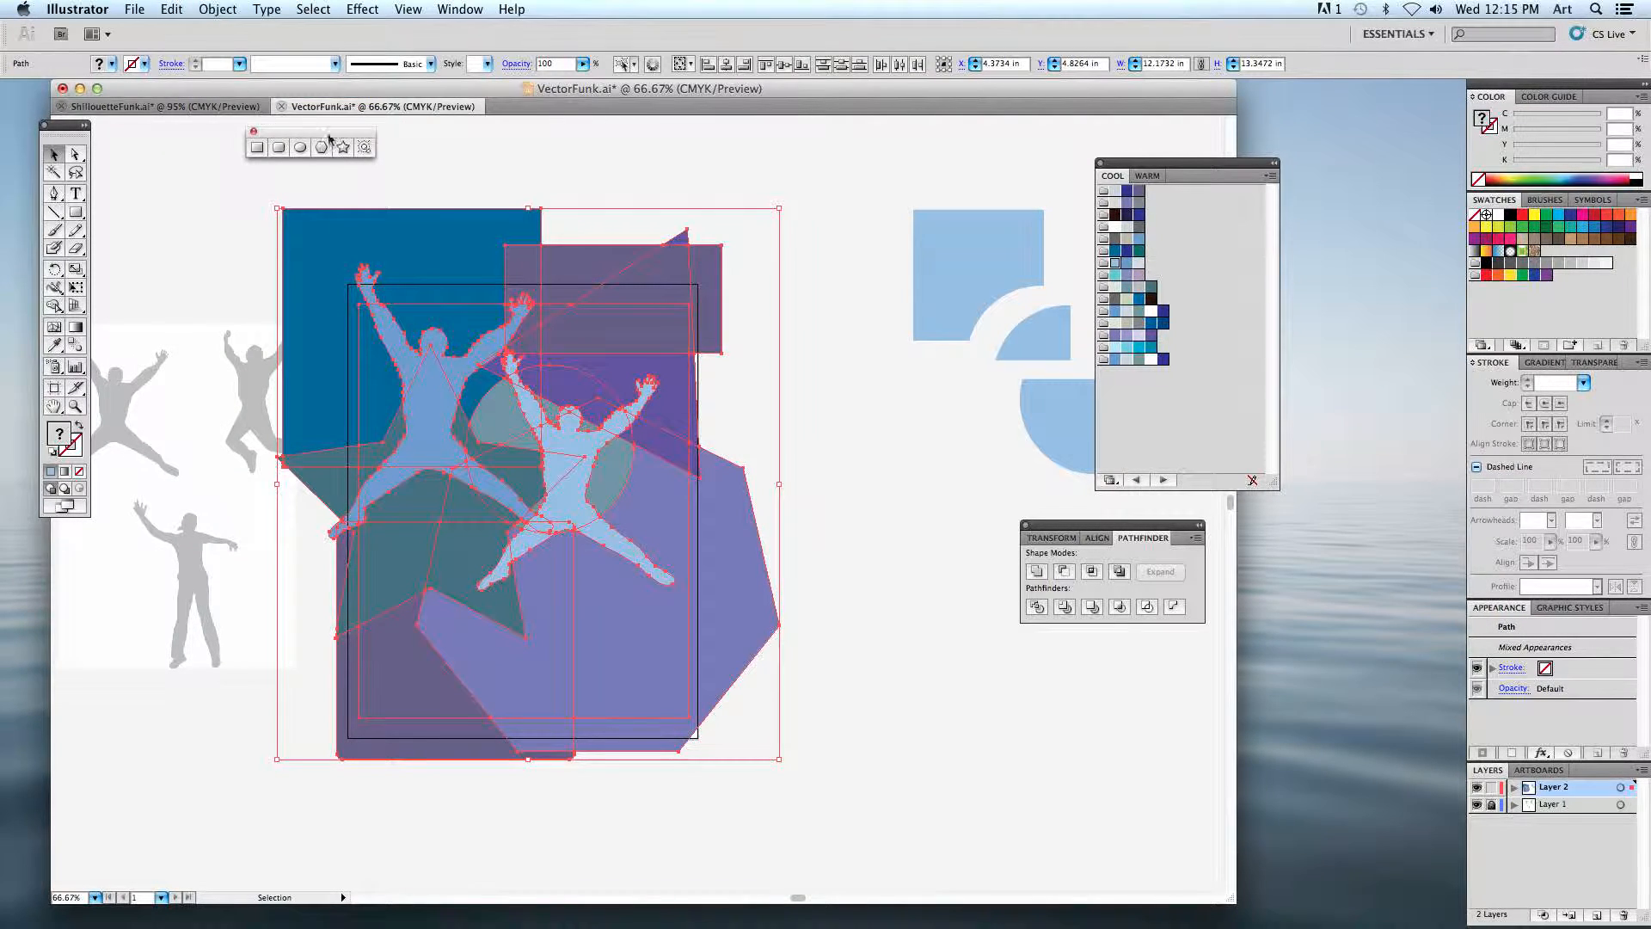
{"action": "left_click", "coordinate": [840, 490]}
- Delete the divided pieces extending above the crop rectangle, including the larger silhouette's hands
{"action": "left_click_drag", "start_coordinate": [841, 490], "coordinate": [923, 463]}
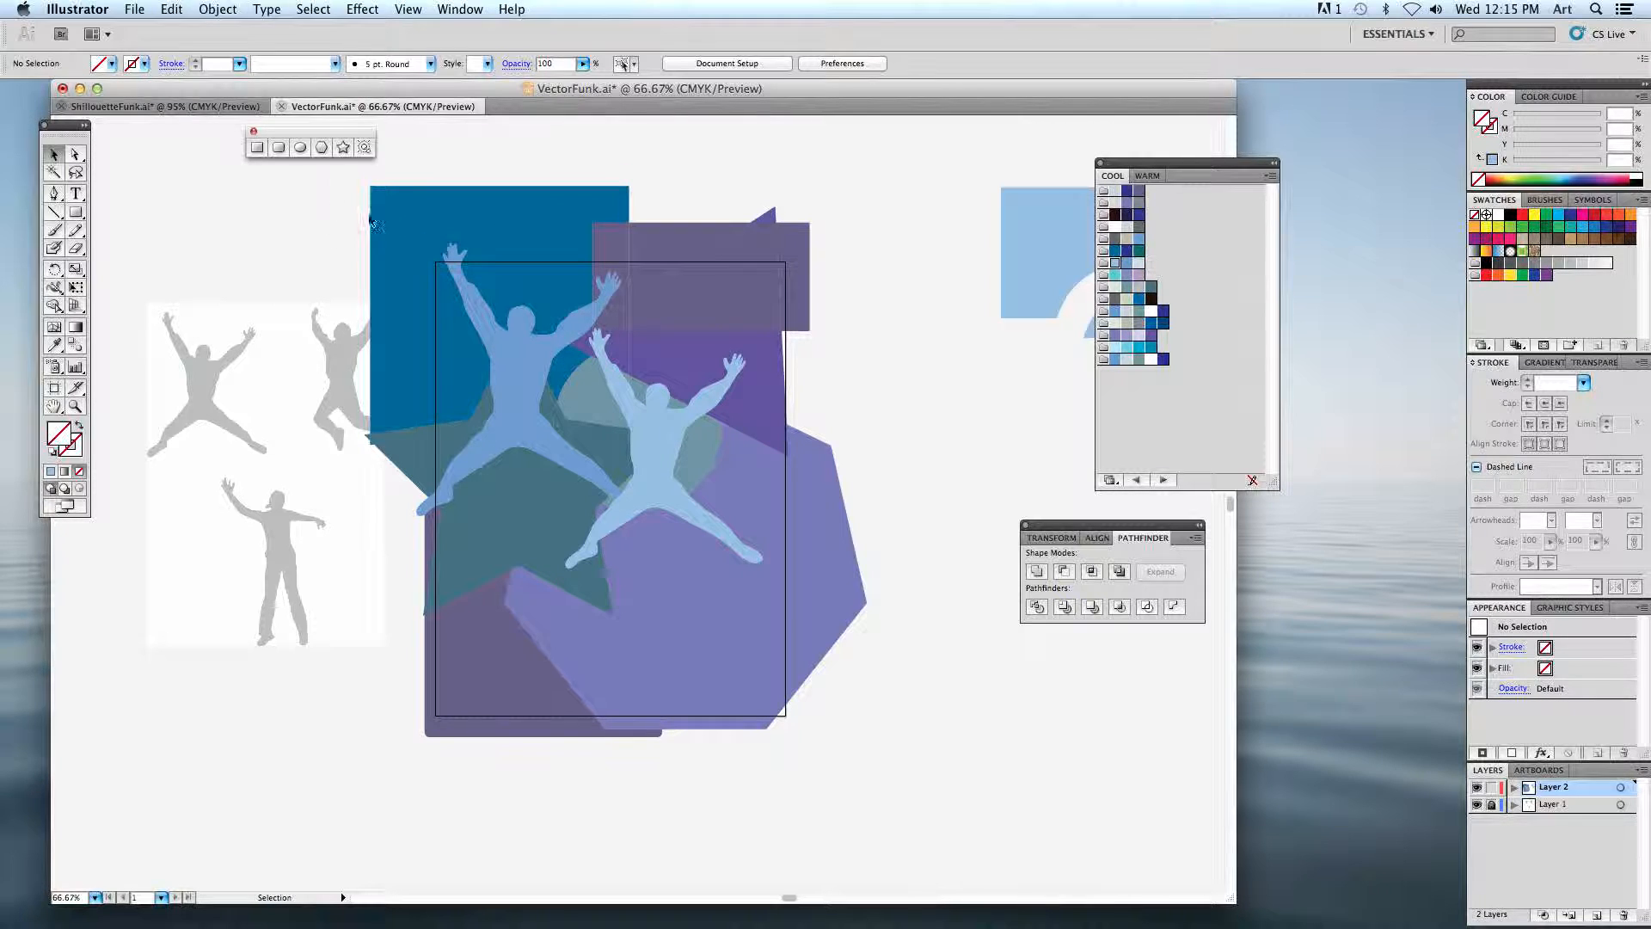
{"action": "left_click", "coordinate": [403, 218]}
{"action": "key", "text": "Delete"}
{"action": "left_click_drag", "start_coordinate": [396, 216], "coordinate": [859, 278]}
{"action": "key", "text": "Delete"}
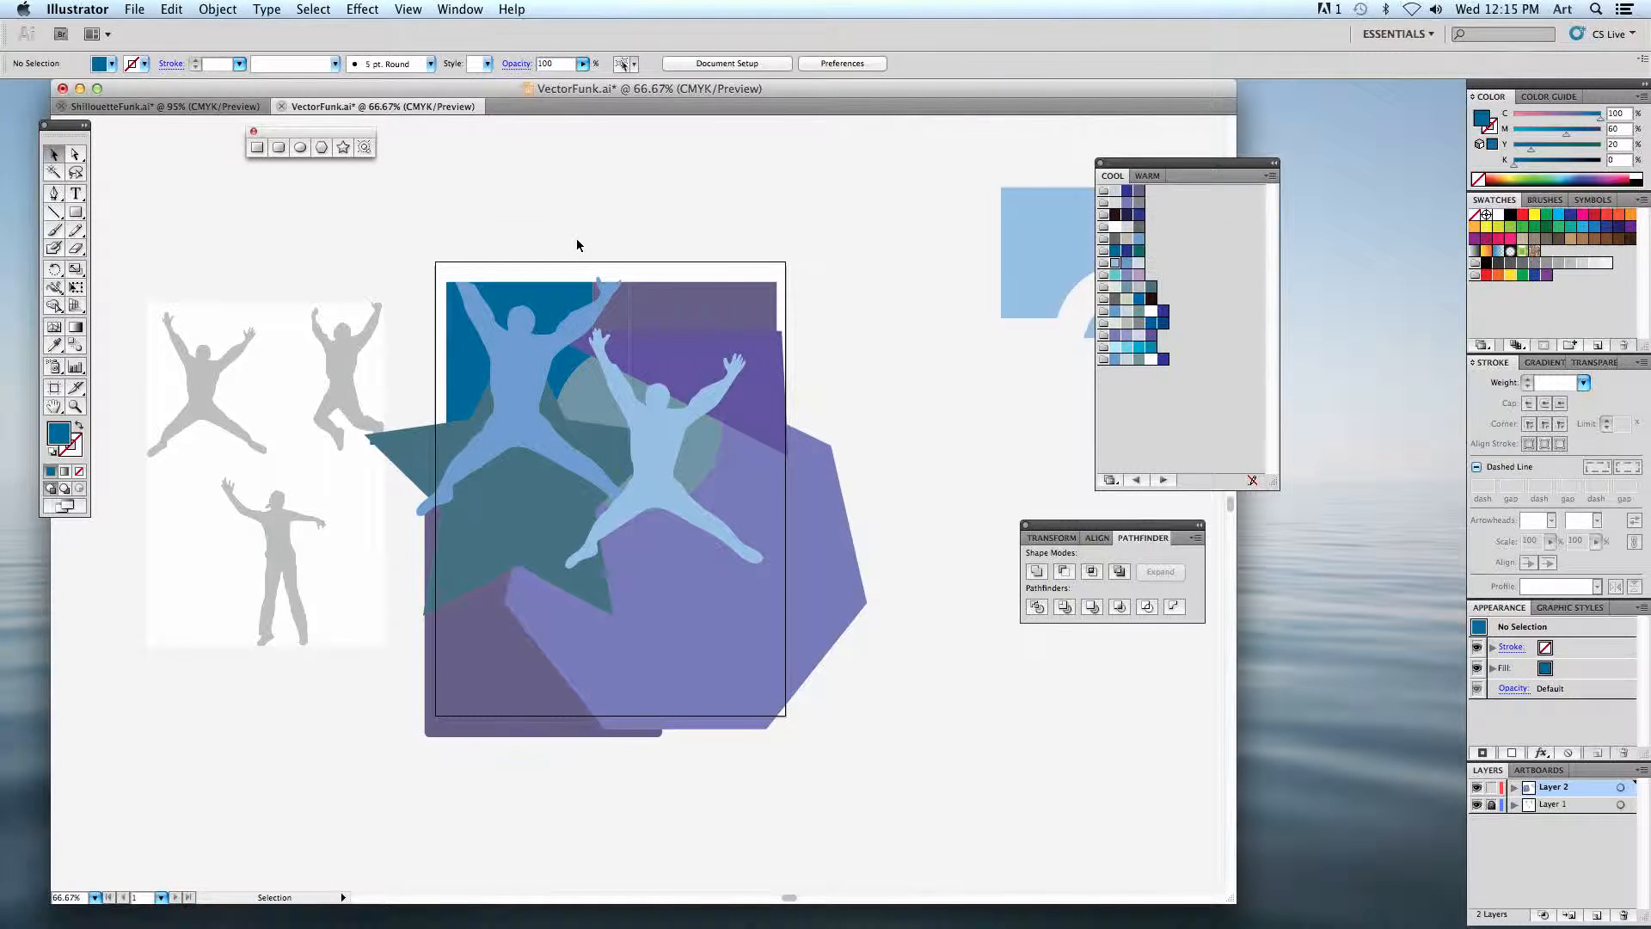
{"action": "left_click", "coordinate": [602, 280]}
{"action": "key", "text": "Delete"}
{"action": "left_click", "coordinate": [619, 282]}
{"action": "key", "text": "Delete"}
- Delete the divided pieces extending beyond the right, bottom and left edges of the crop rectangle
{"action": "left_click_drag", "start_coordinate": [882, 250], "coordinate": [781, 769]}
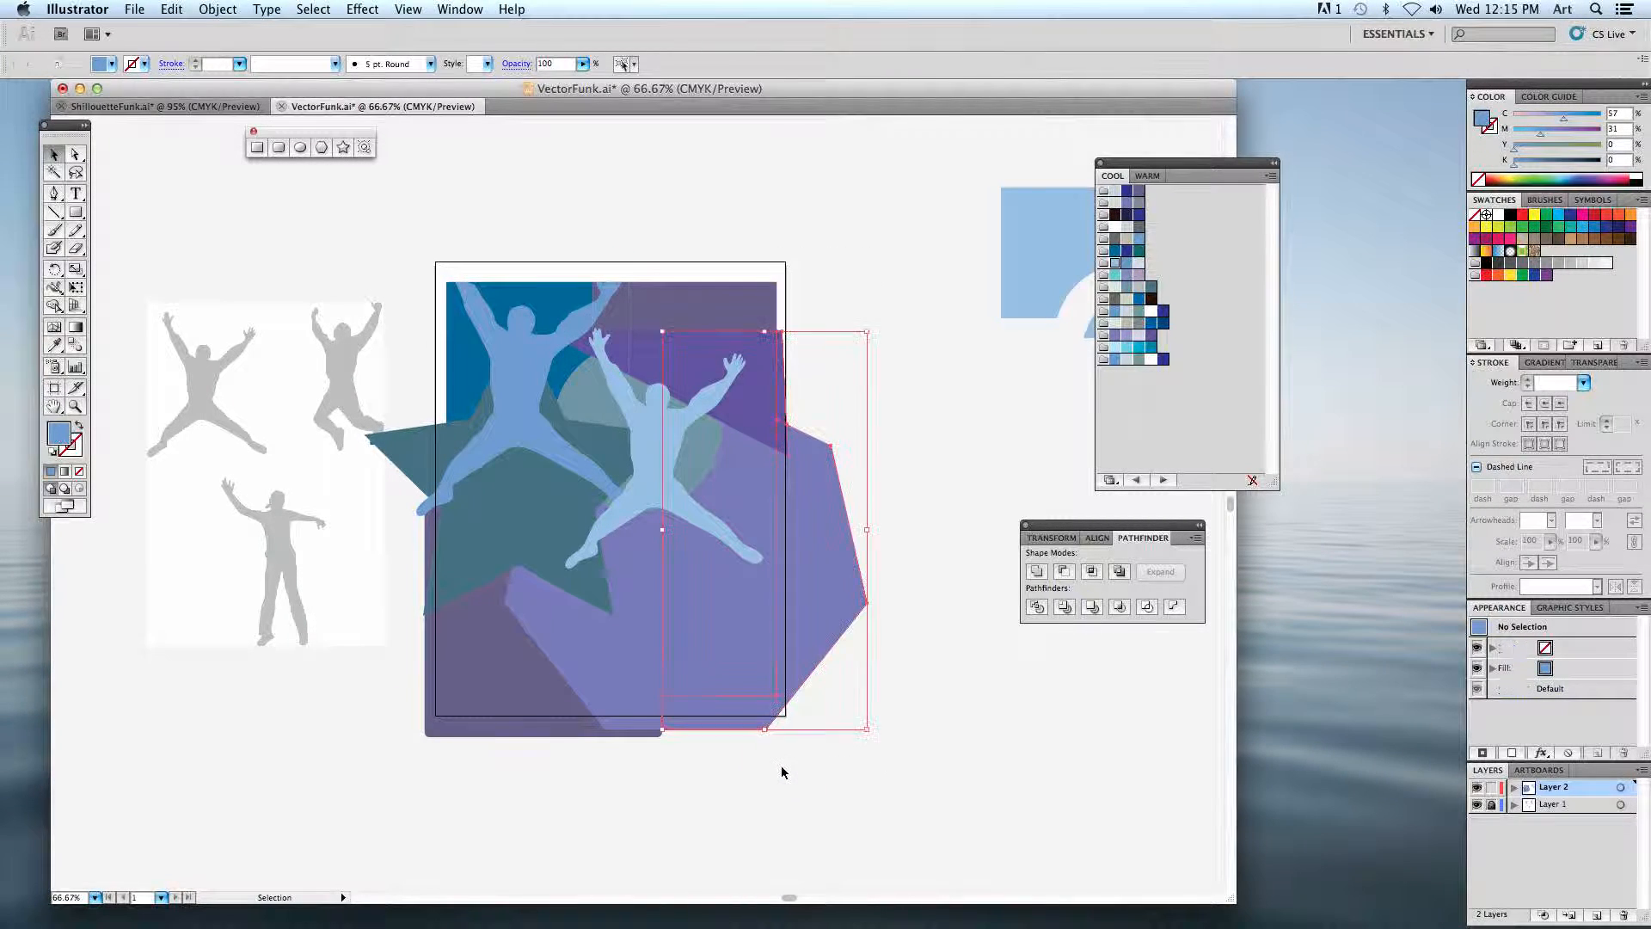
{"action": "key", "text": "Delete"}
{"action": "left_click_drag", "start_coordinate": [652, 806], "coordinate": [391, 715]}
{"action": "key", "text": "Delete"}
{"action": "left_click_drag", "start_coordinate": [336, 393], "coordinate": [430, 641]}
{"action": "key", "text": "Delete"}
{"action": "left_click", "coordinate": [437, 504]}
{"action": "left_click", "coordinate": [395, 574]}
- Examine the trimmed composition up close and compare it with the separately colored pieces in ShillouetteFunk.ai
{"action": "key", "text": "super+equal"}
{"action": "key", "text": "super+equal"}
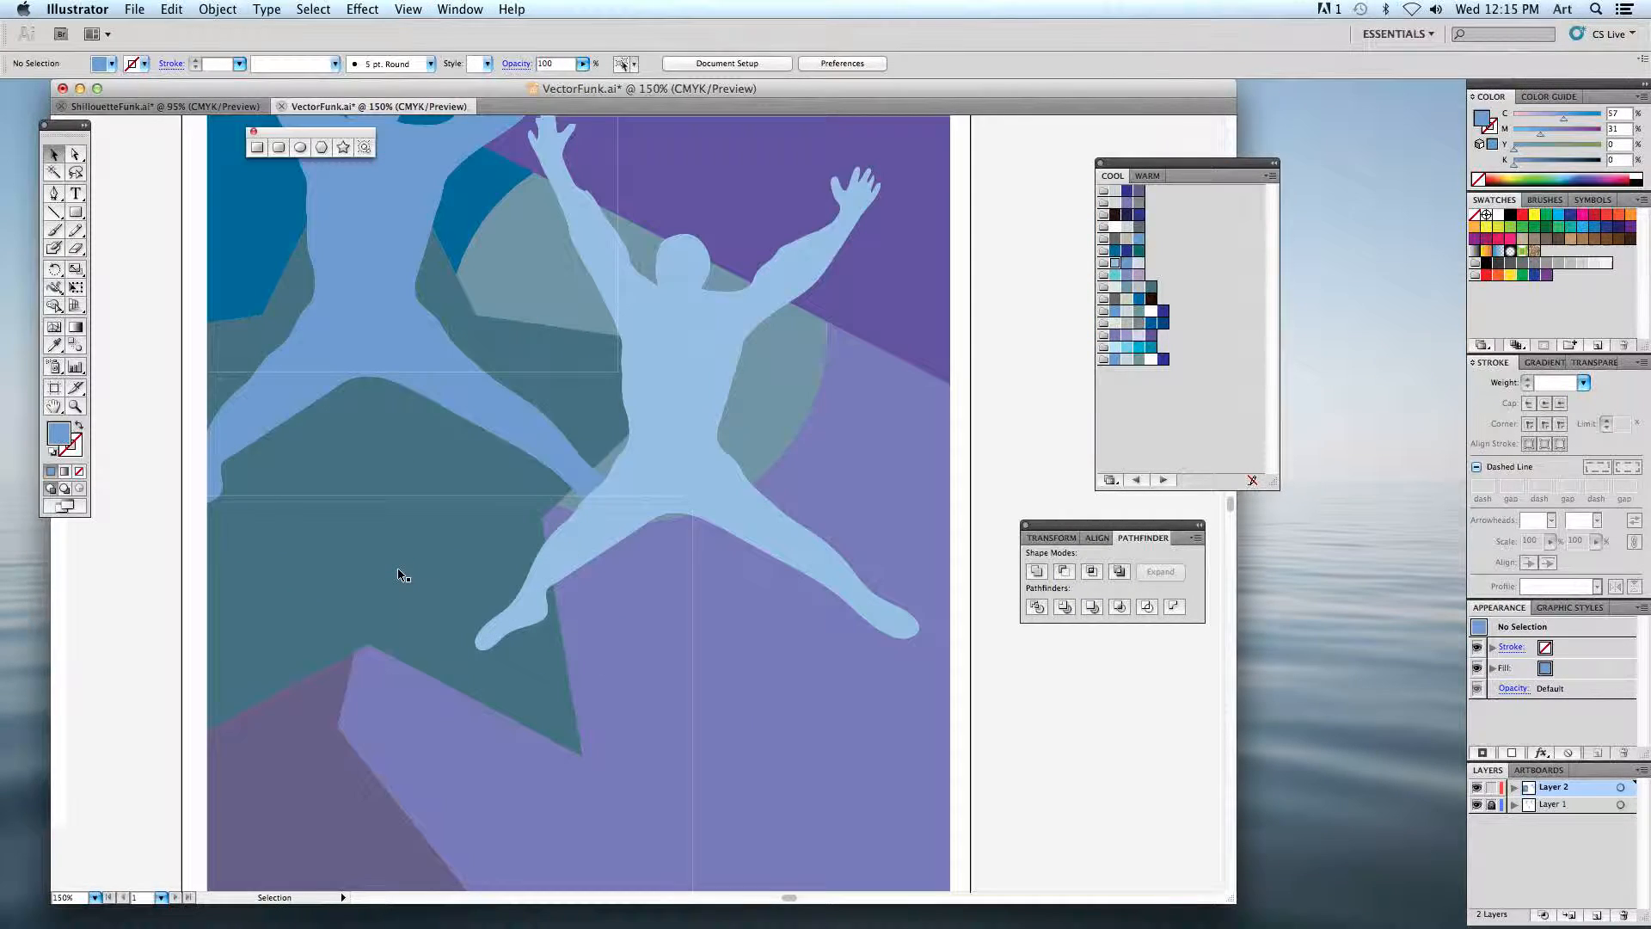
{"action": "key", "text": "super+minus"}
{"action": "key", "text": "space"}
{"action": "left_click_drag", "start_coordinate": [436, 488], "coordinate": [452, 532]}
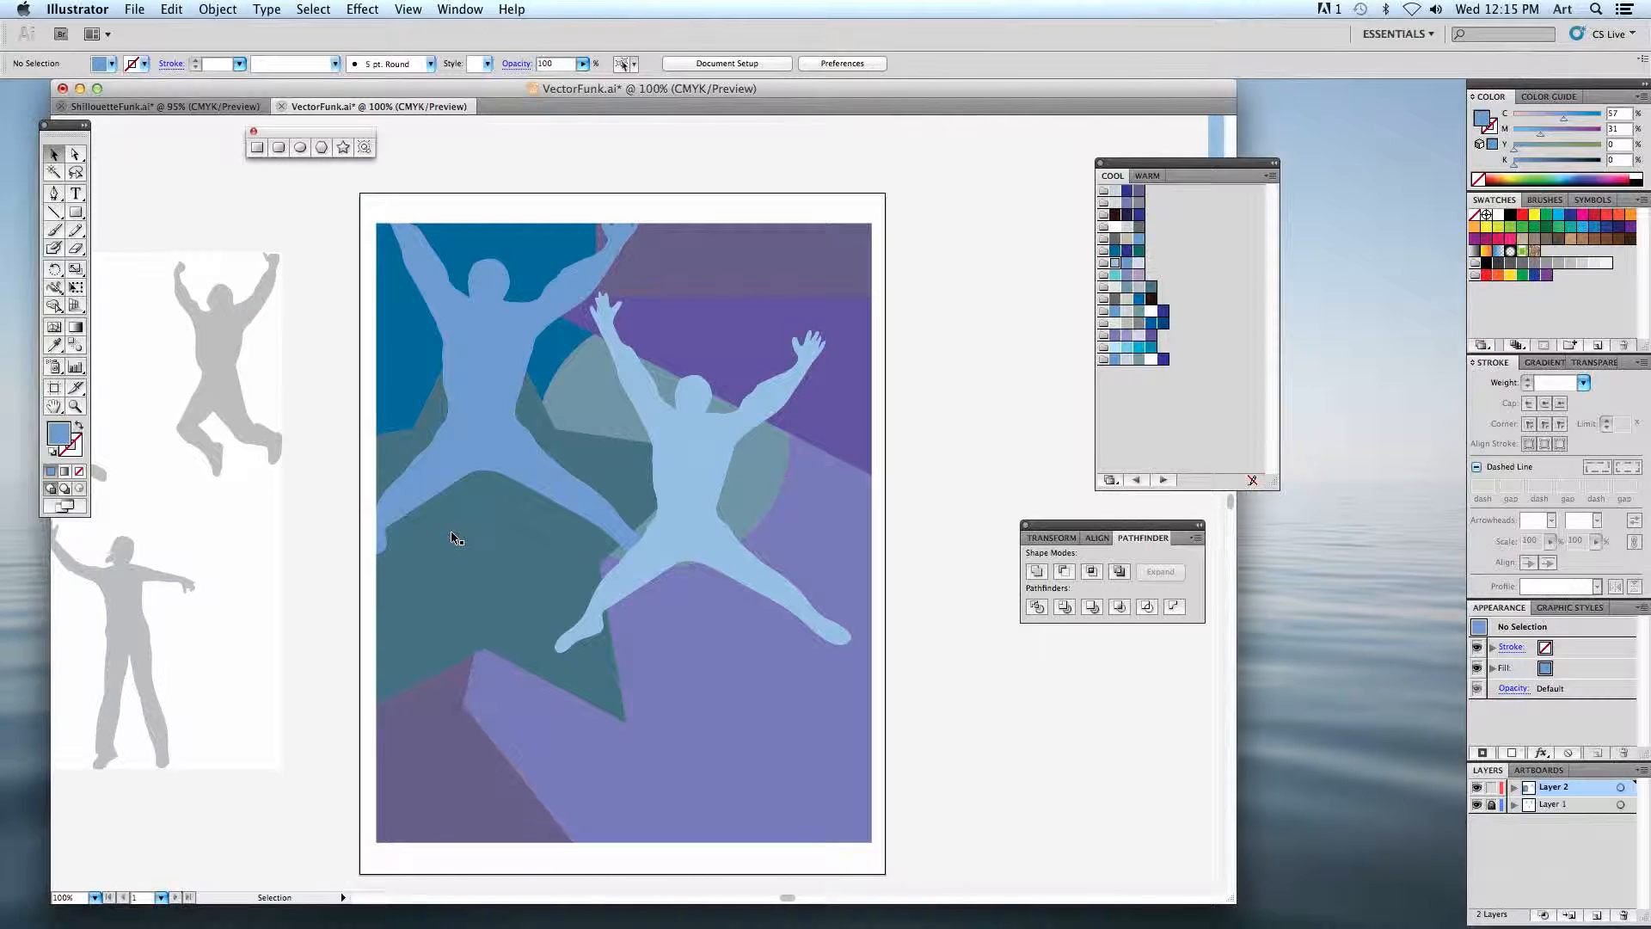
{"action": "left_click", "coordinate": [121, 106]}
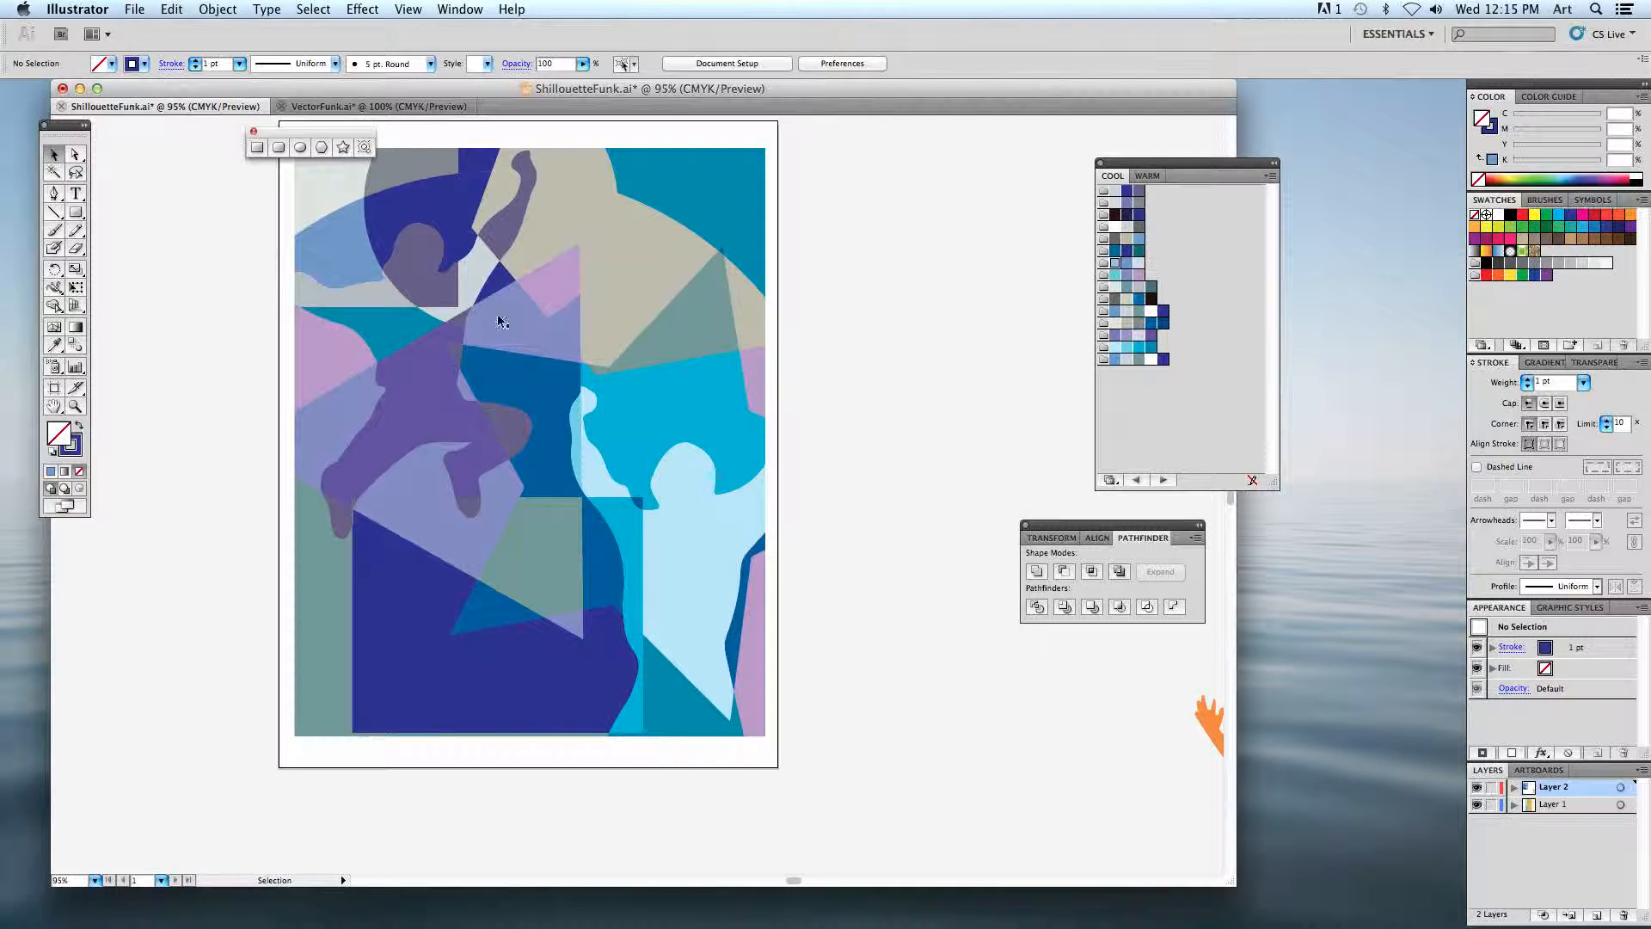
{"action": "left_click", "coordinate": [425, 262]}
{"action": "left_click", "coordinate": [357, 296]}
{"action": "left_click", "coordinate": [377, 331]}
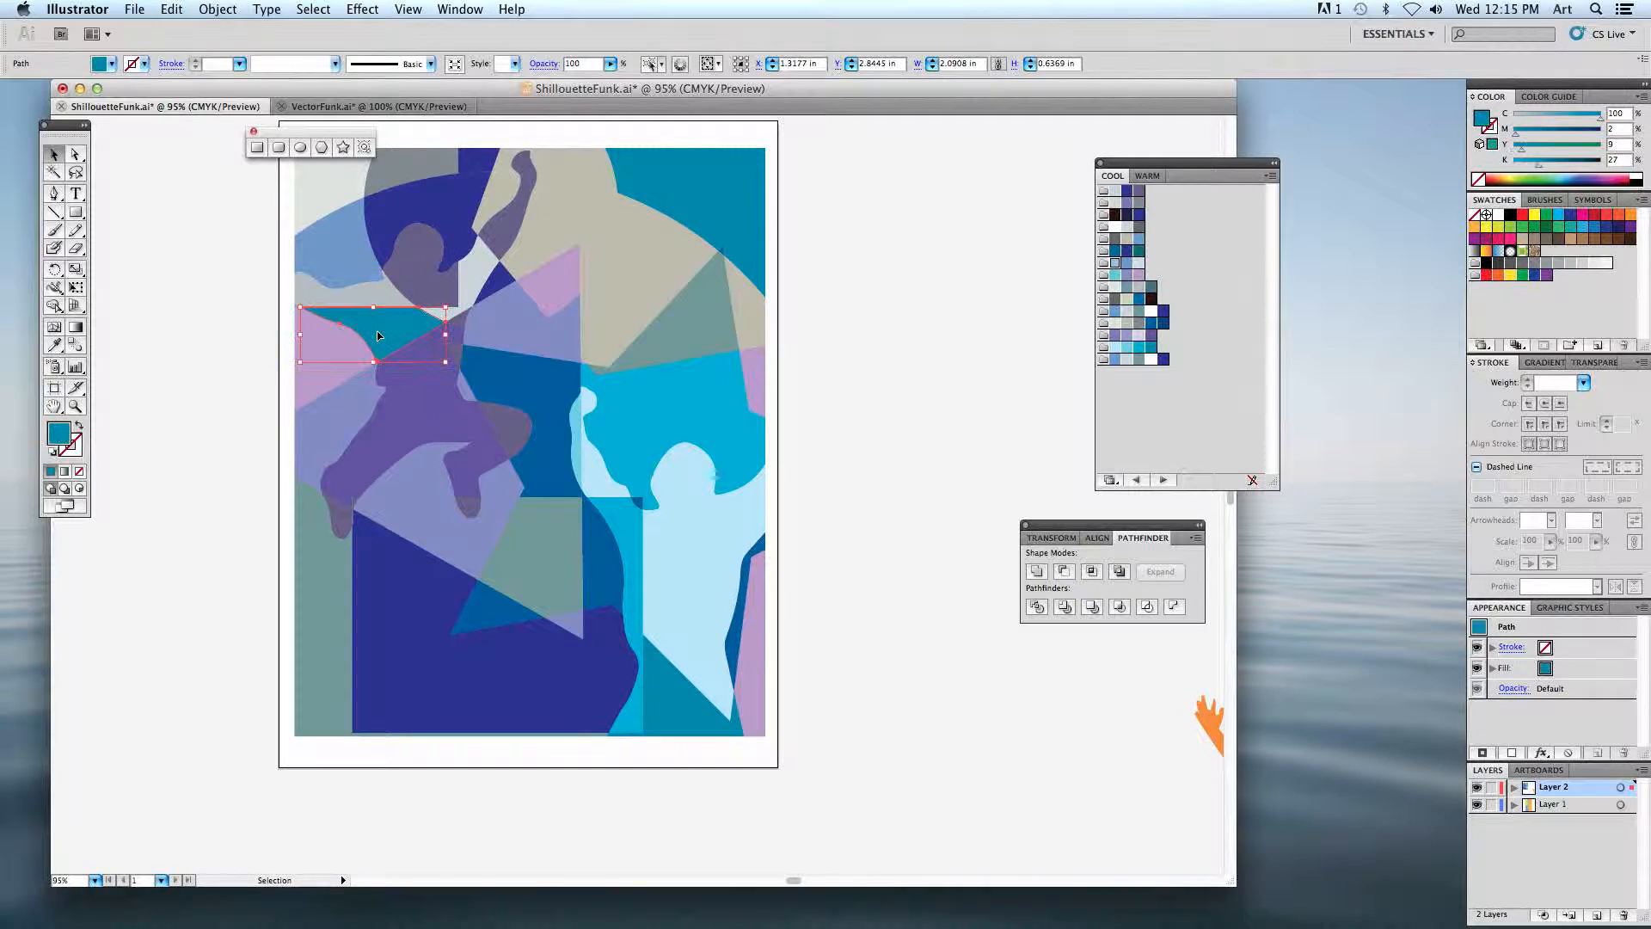
{"action": "left_click", "coordinate": [604, 265]}
{"action": "left_click", "coordinate": [831, 269]}
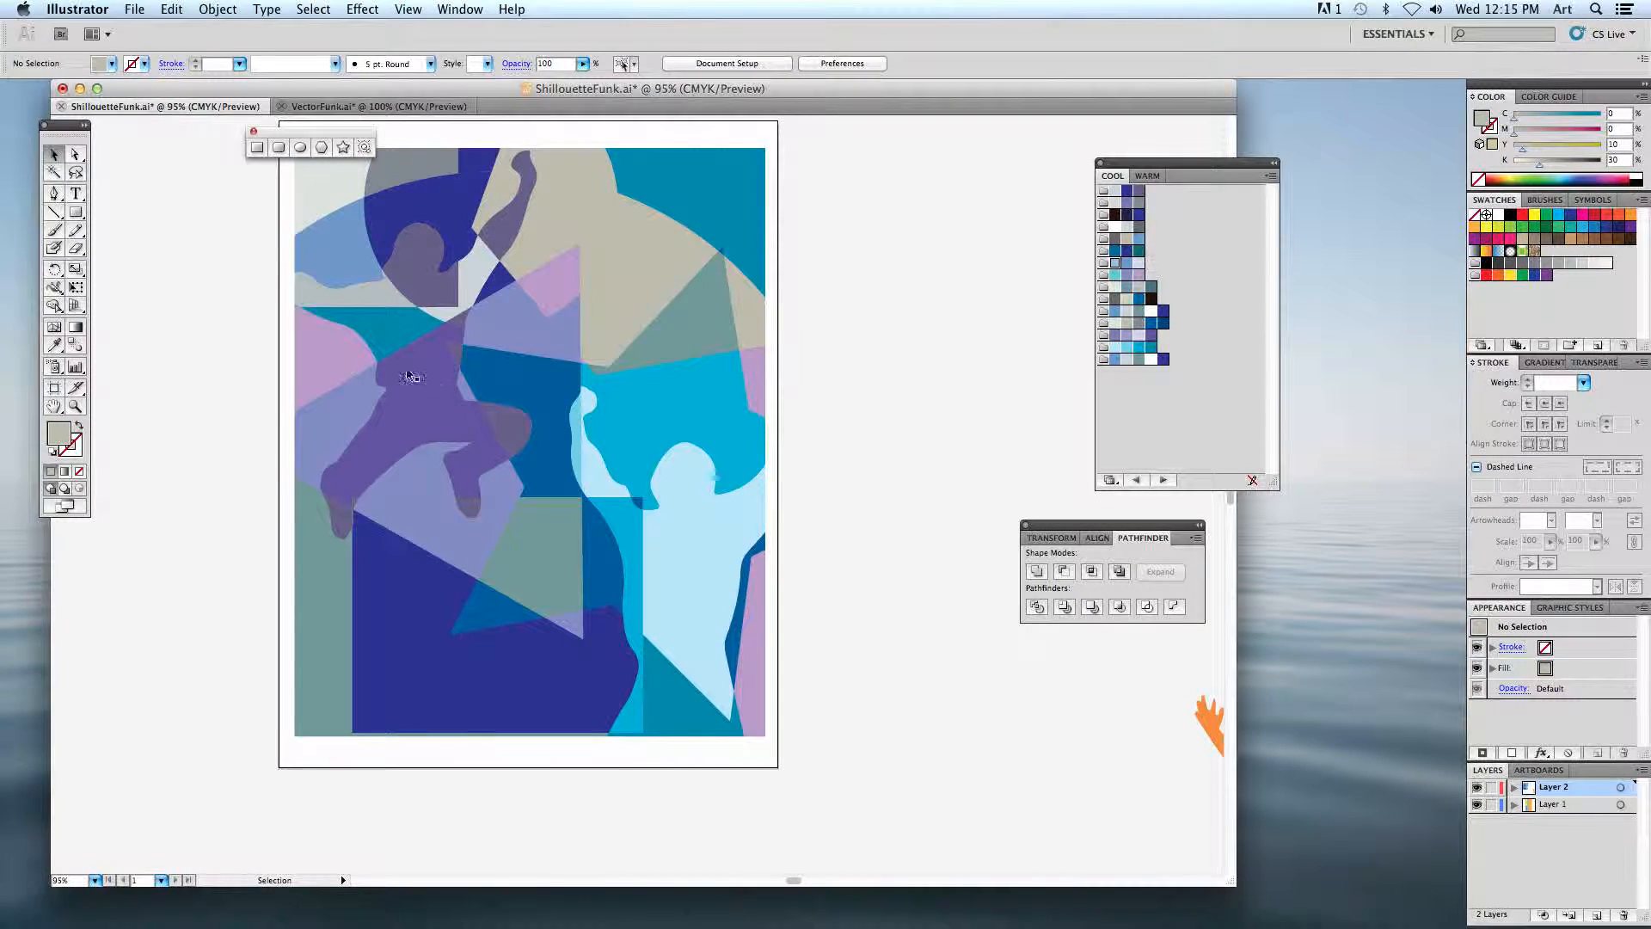
- Switch to VectorFunk.ai and recolor the larger silhouette's torso piece dark teal green from the Cool swatches
{"action": "left_click", "coordinate": [372, 106]}
{"action": "scroll", "coordinate": [488, 295], "scroll_direction": "down", "scroll_amount": 1}
{"action": "left_click", "coordinate": [464, 320]}
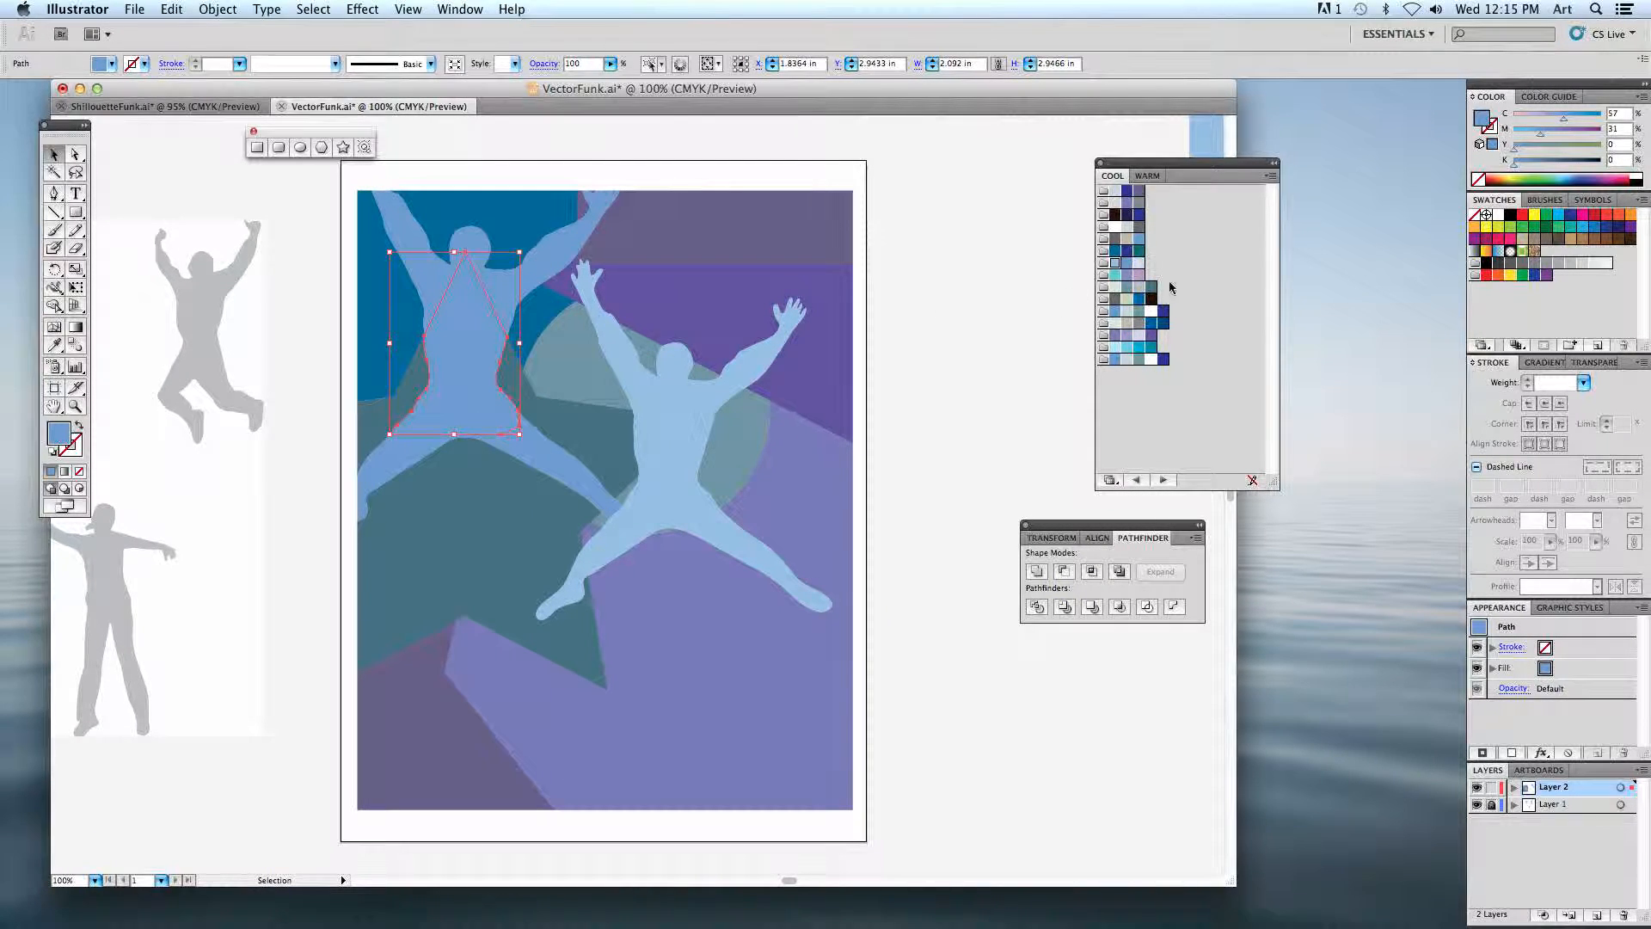
{"action": "left_click", "coordinate": [1130, 277]}
{"action": "left_click", "coordinate": [1139, 250]}
- Recolor the larger silhouette's head, shoulders and arms piece beige and deselect it
{"action": "left_click", "coordinate": [634, 350]}
{"action": "left_click", "coordinate": [546, 274]}
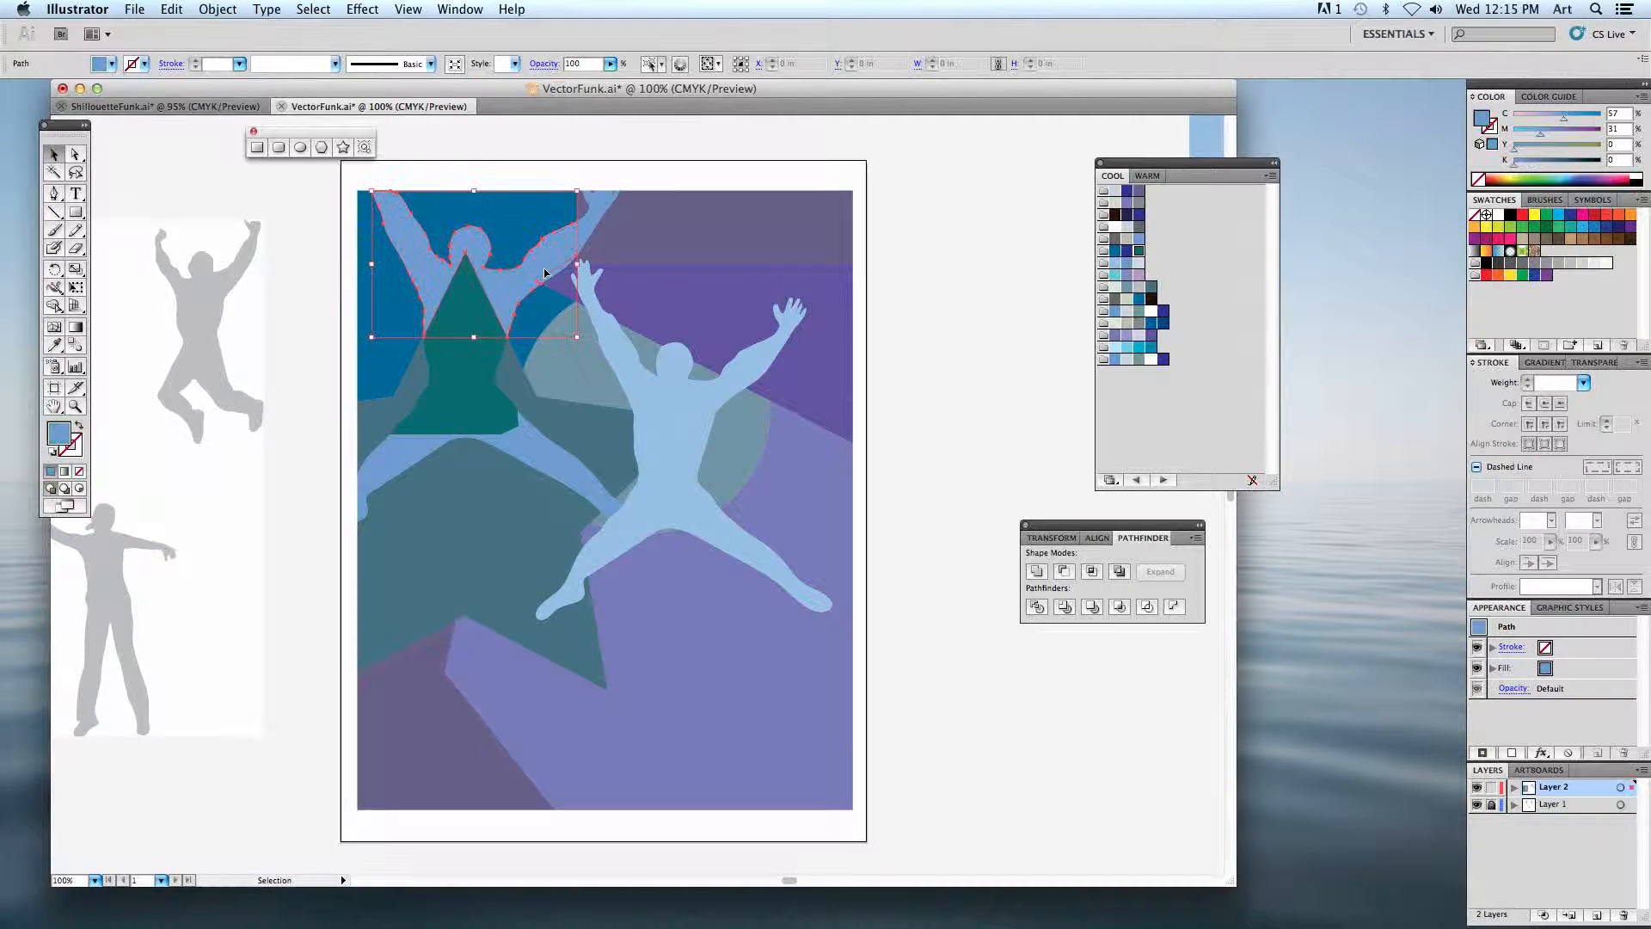
{"action": "left_click", "coordinate": [1131, 240]}
{"action": "left_click", "coordinate": [781, 456]}
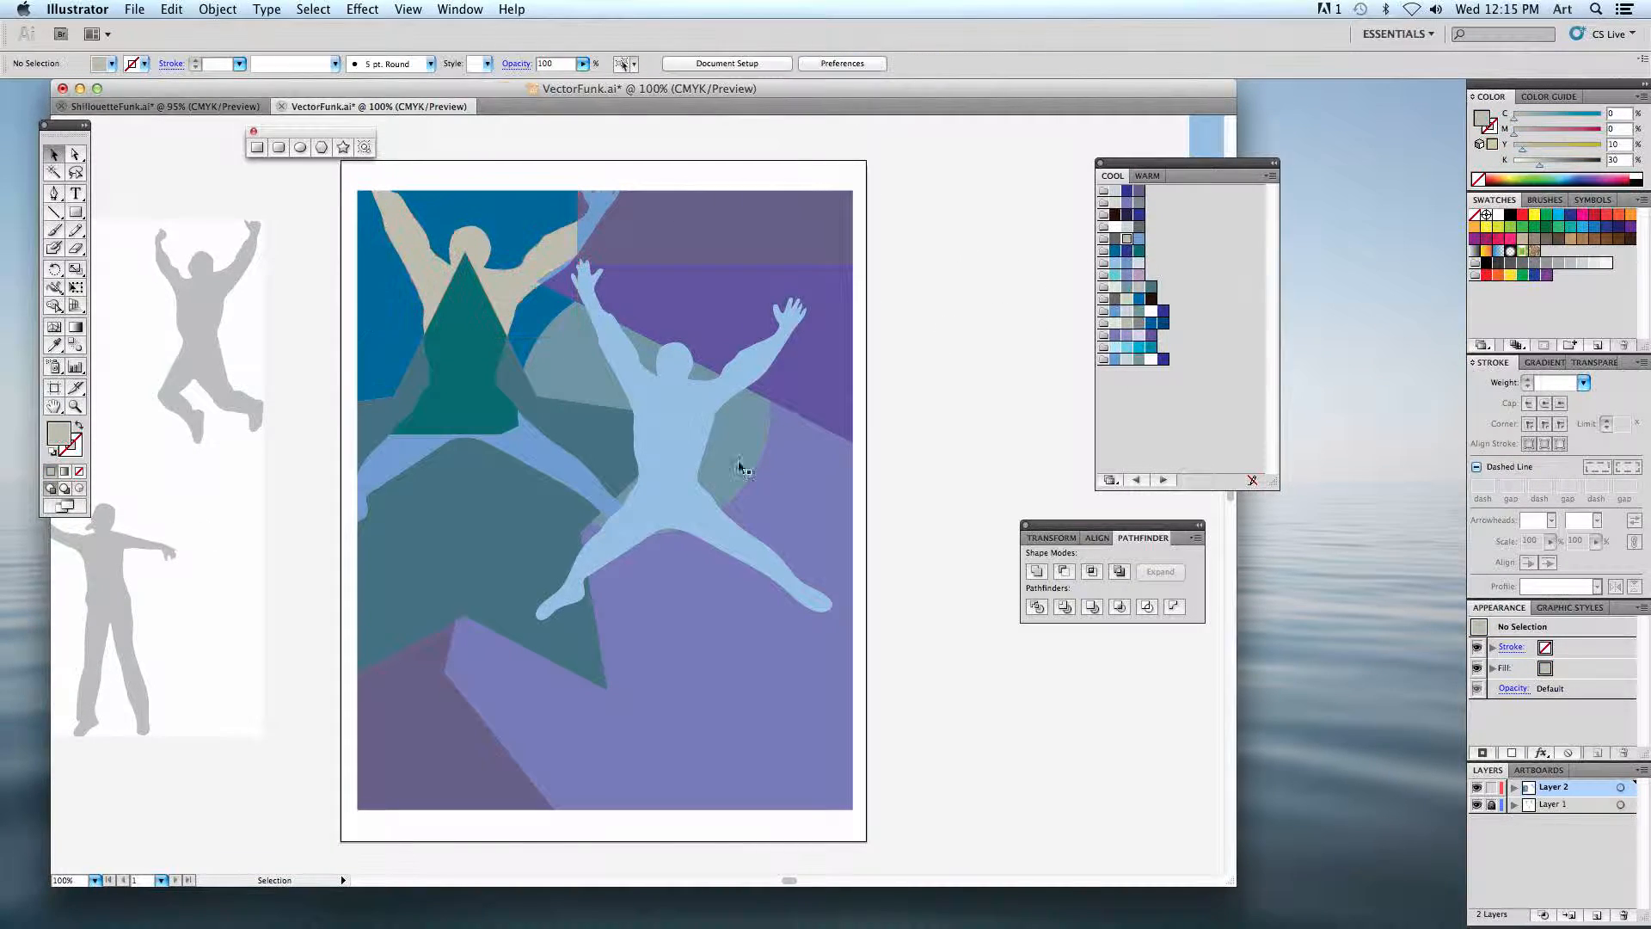
- Recolor the smaller silhouette's raised arm piece turquoise and its torso piece teal blue (C=100 M=2 Y=9 K=27)
{"action": "left_click", "coordinate": [611, 367]}
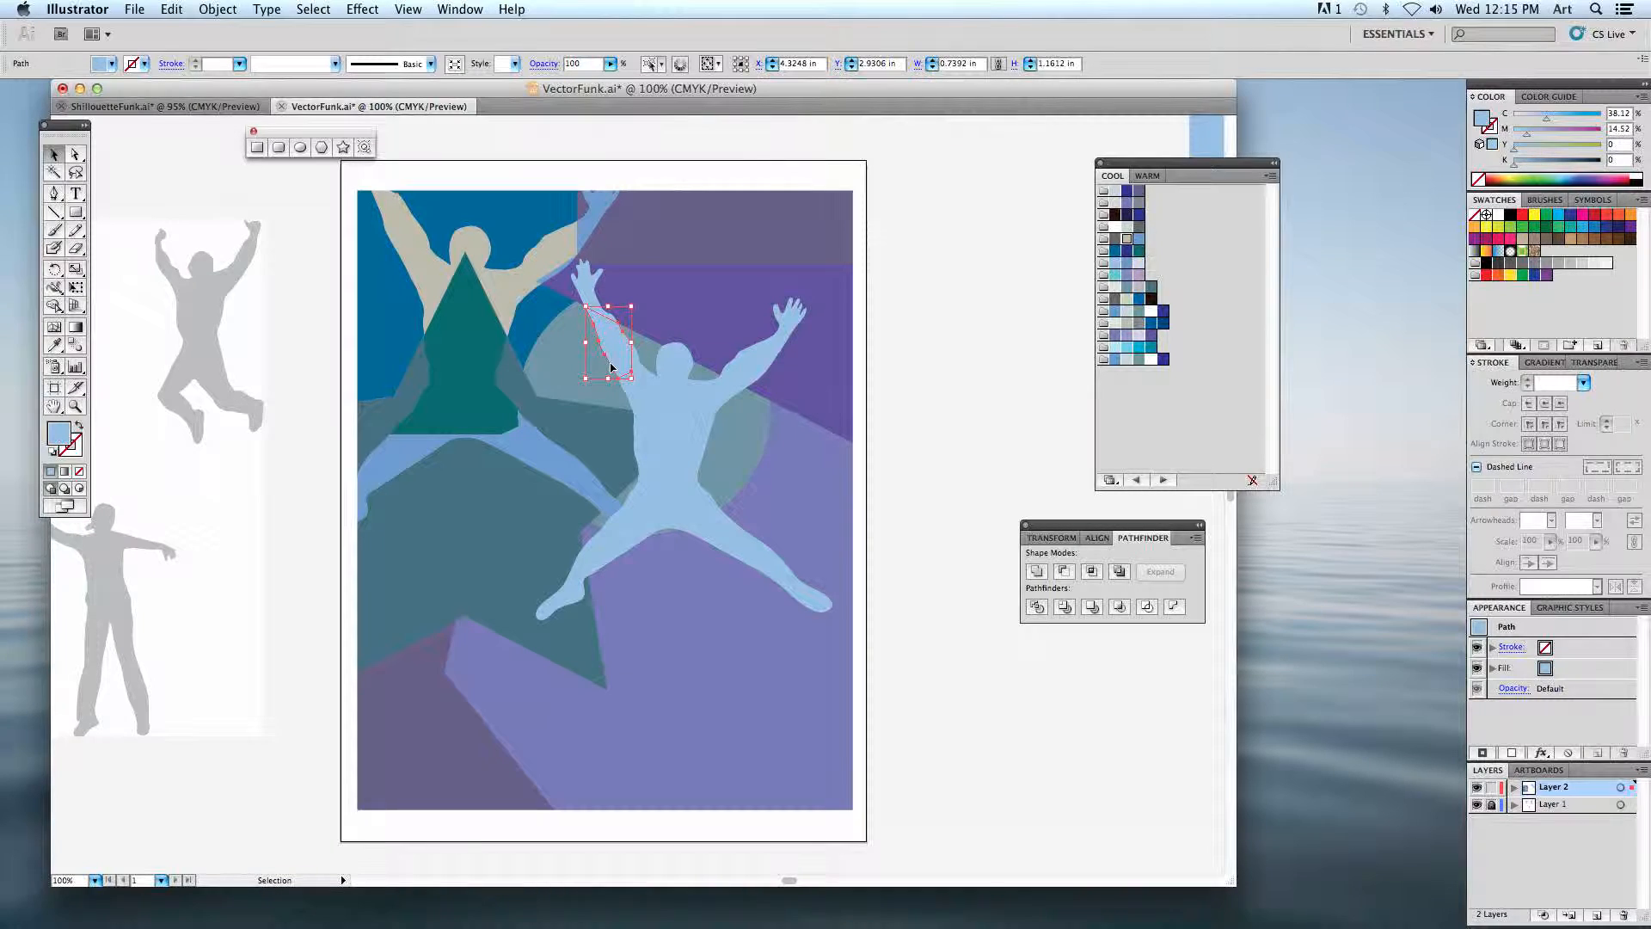
{"action": "left_click", "coordinate": [1114, 277]}
{"action": "left_click", "coordinate": [718, 400]}
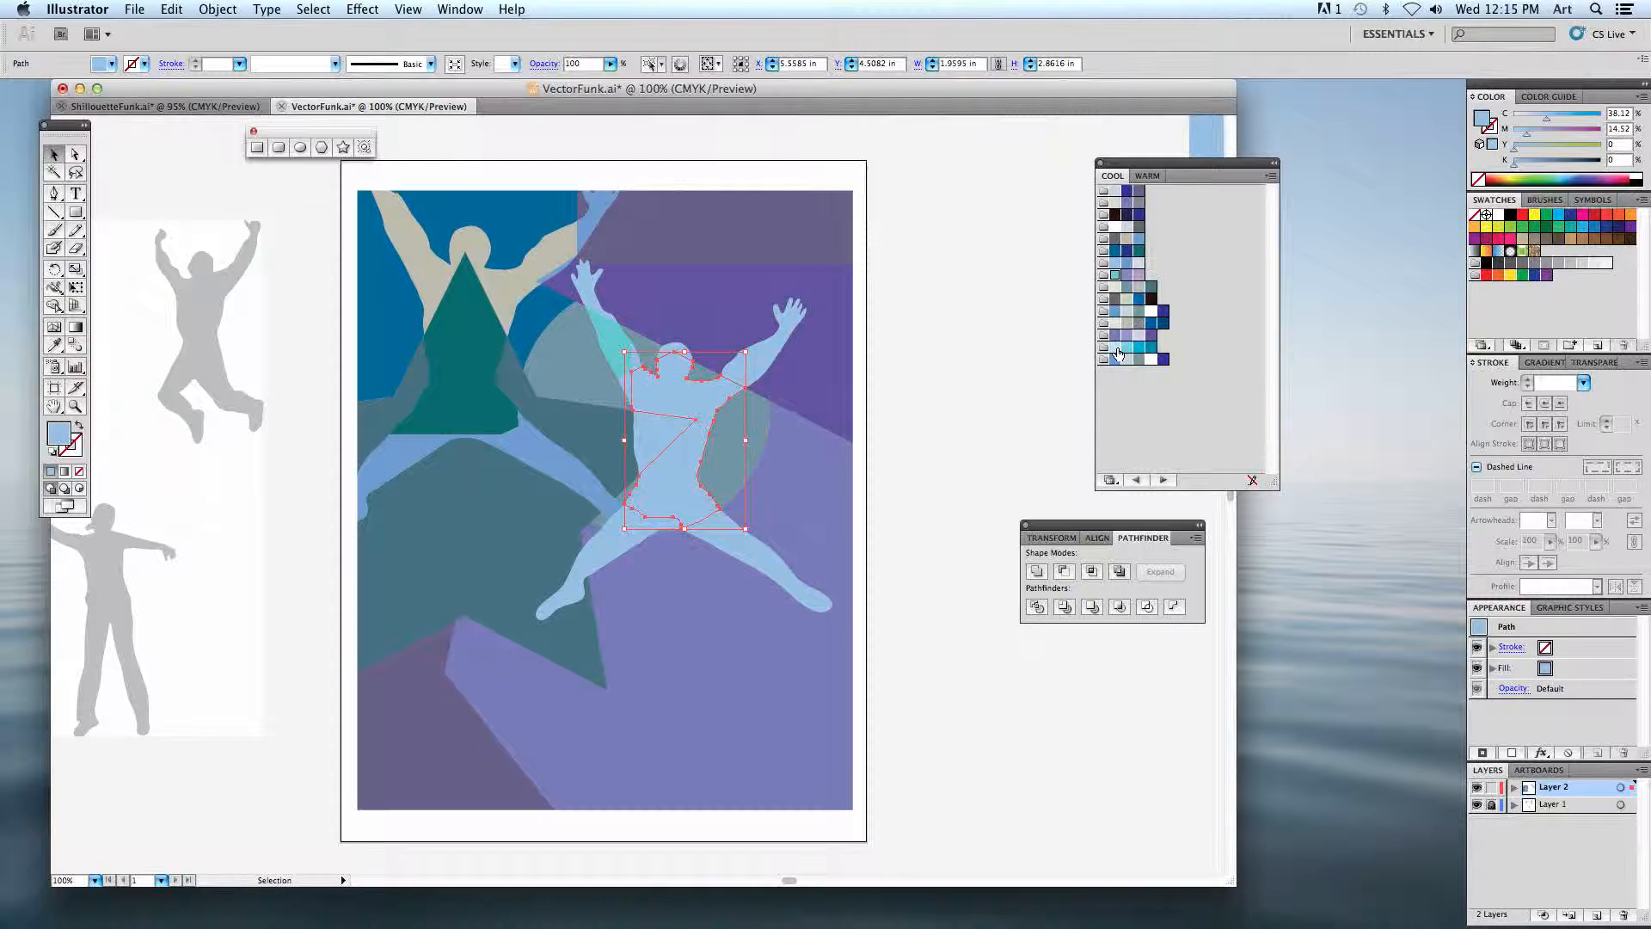
{"action": "left_click", "coordinate": [1151, 346]}
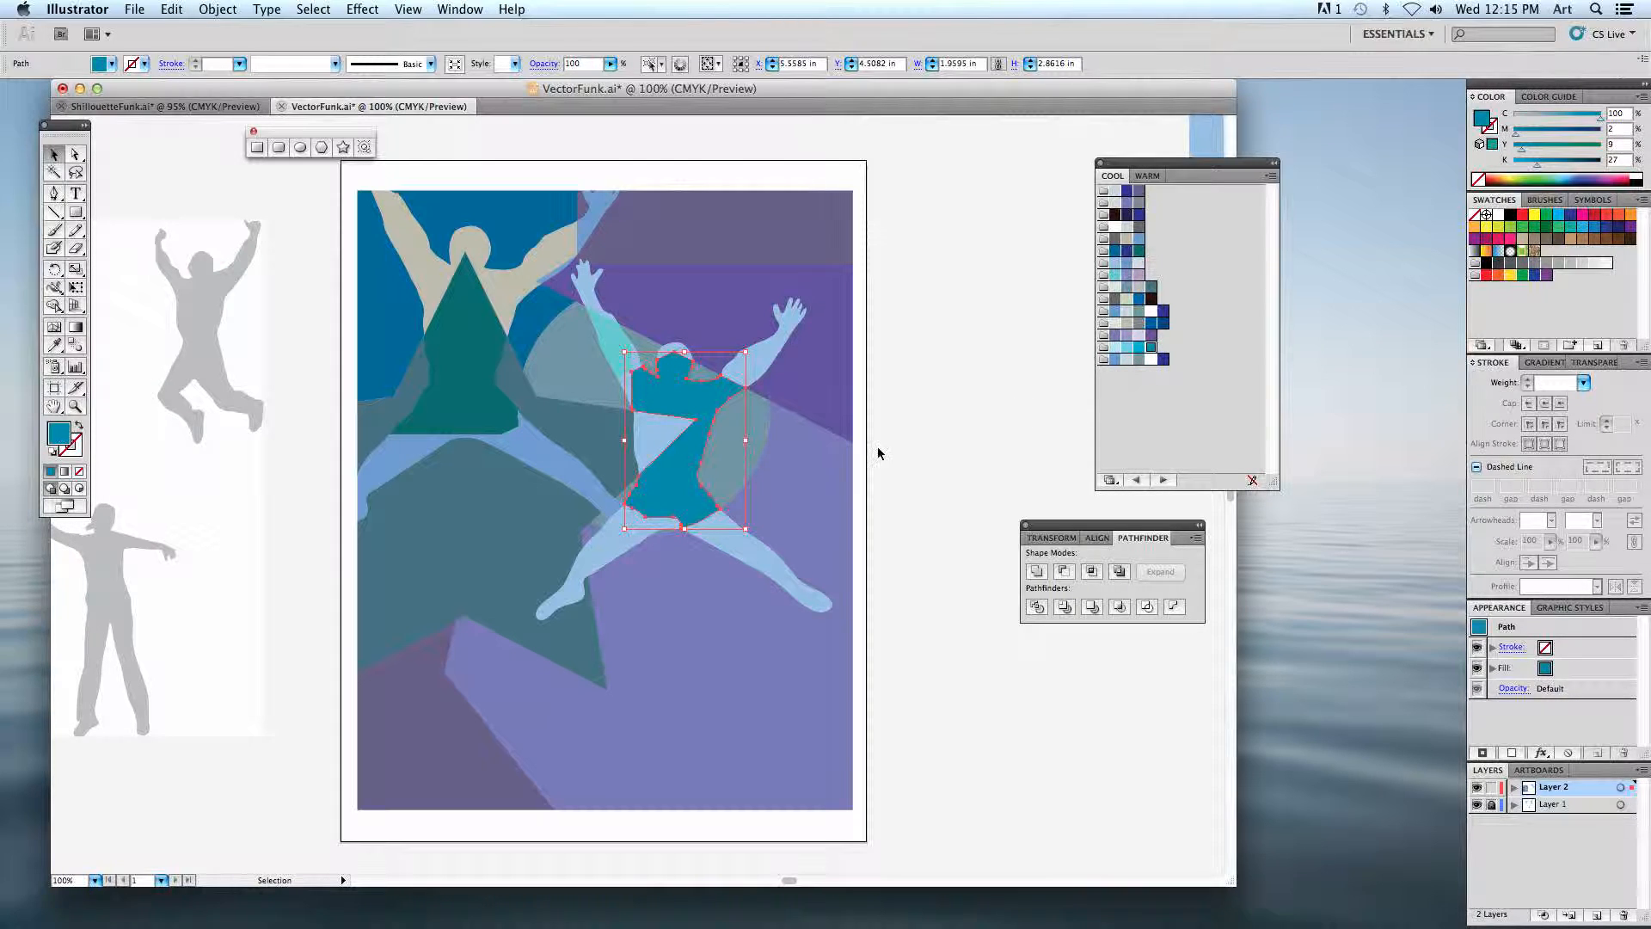
{"action": "left_click", "coordinate": [879, 452]}
- Recolor the composition's lower-right background piece light cyan (C=50 M=1 Y=7 K=0) and the smaller silhouette's extended leg over it white
{"action": "left_click", "coordinate": [698, 601]}
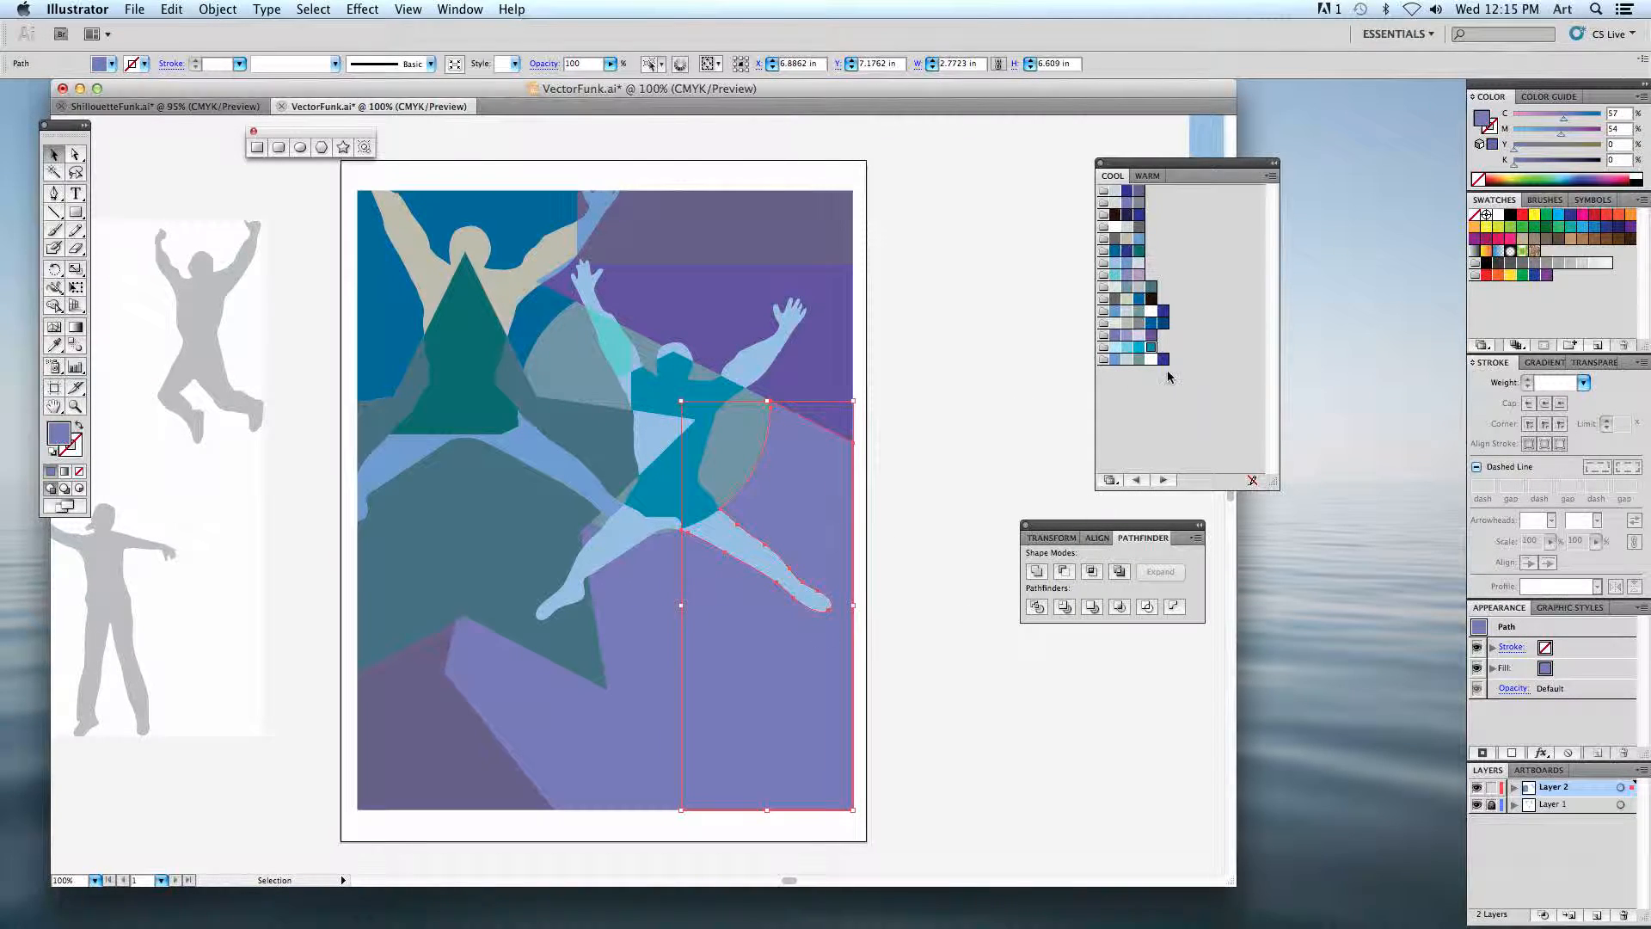
{"action": "left_click", "coordinate": [1127, 347]}
{"action": "left_click", "coordinate": [919, 611]}
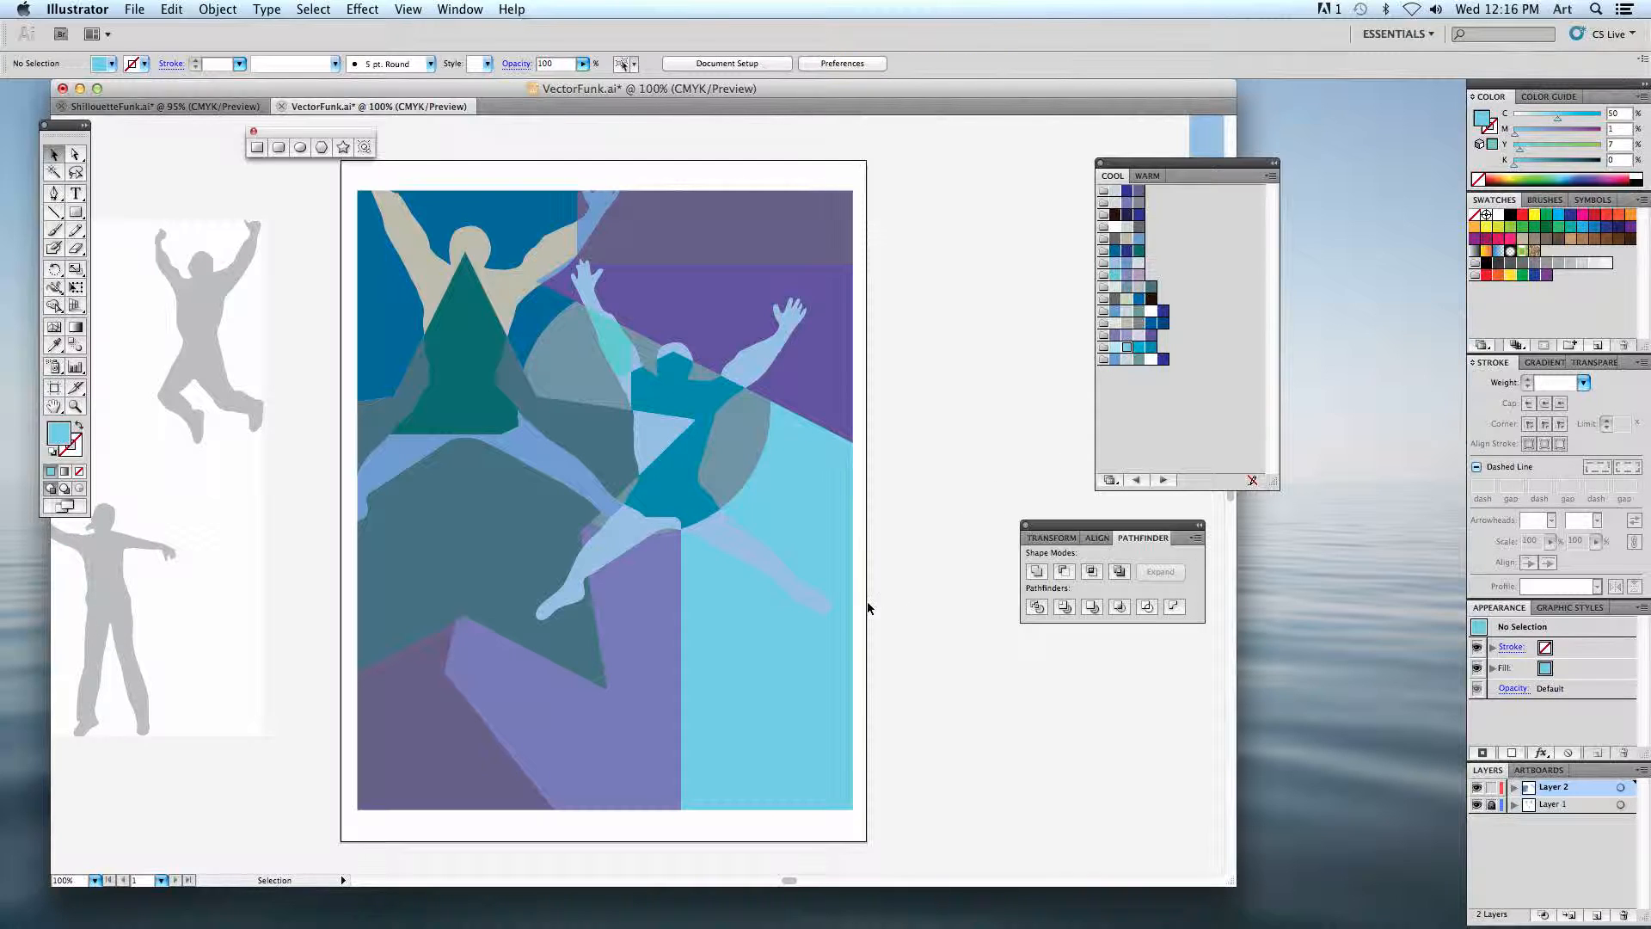
{"action": "left_click", "coordinate": [768, 562]}
{"action": "left_click", "coordinate": [1117, 228]}
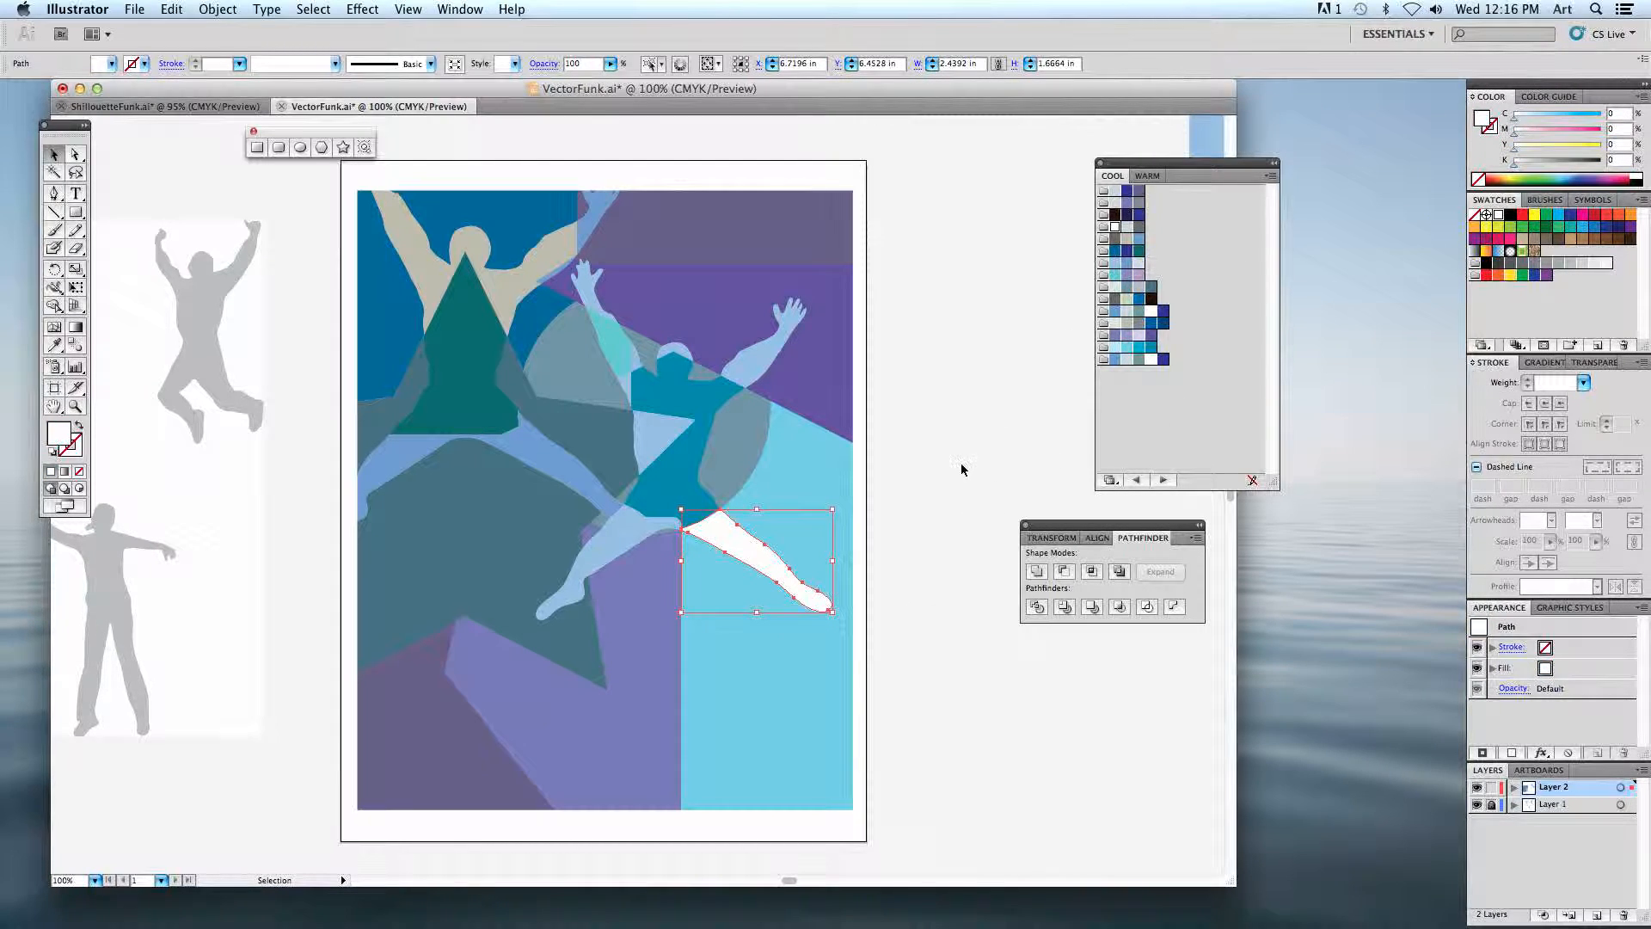
- Try gray and two blues on the dark background piece around the smaller silhouette's bent leg, settling on light cyan
{"action": "left_click", "coordinate": [526, 567]}
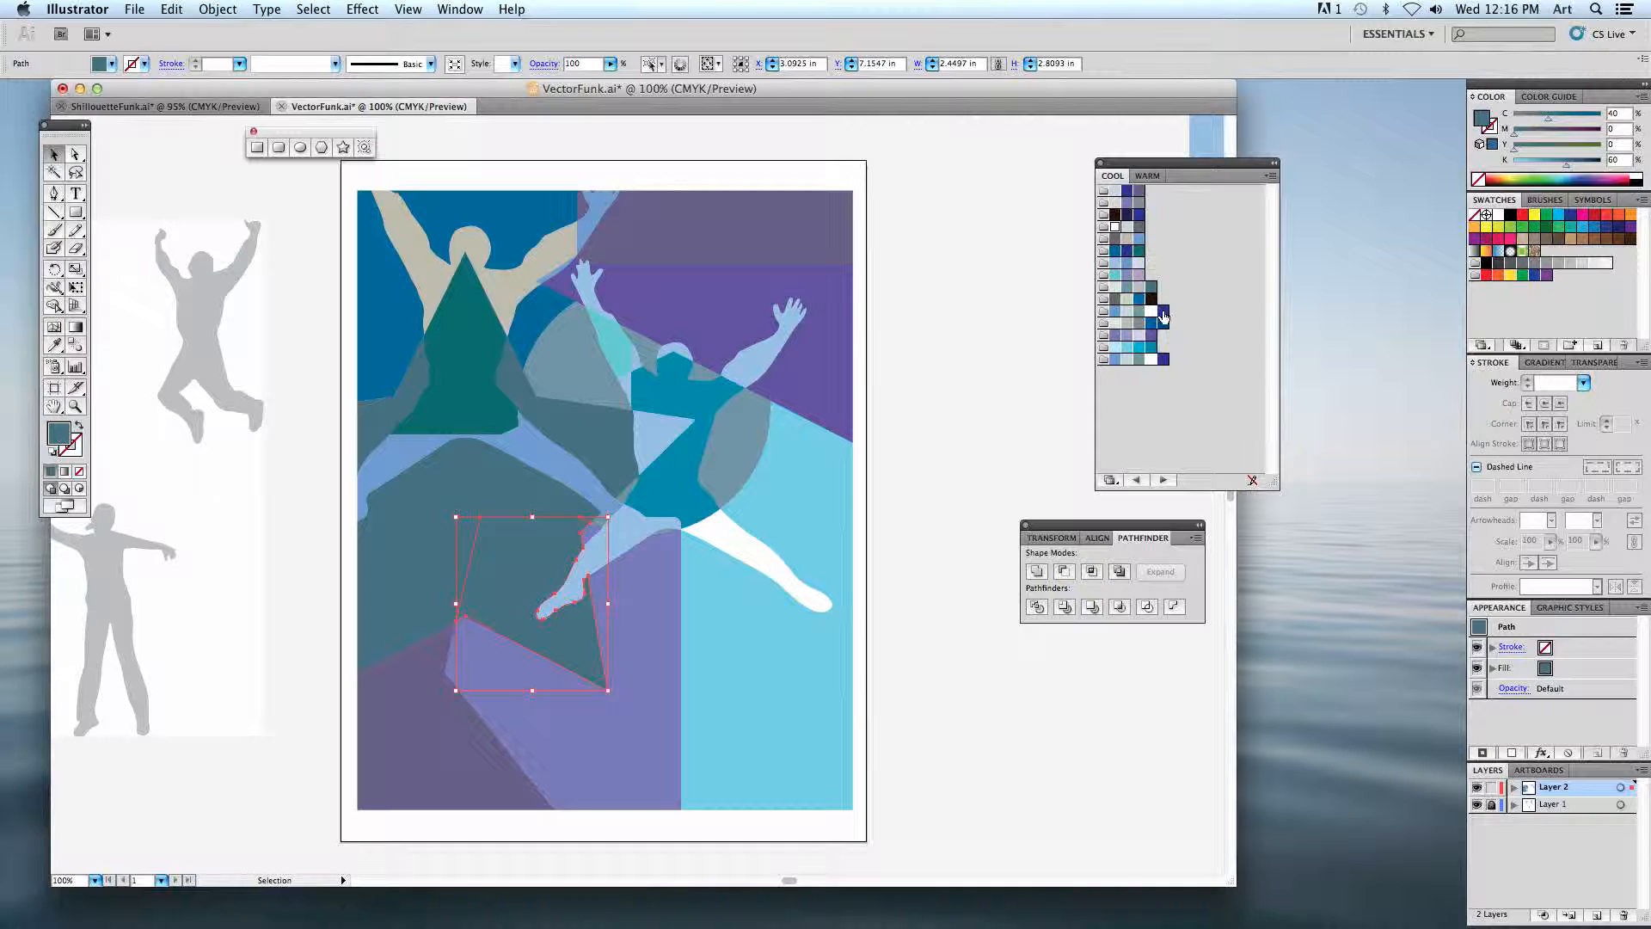
{"action": "left_click", "coordinate": [1115, 238]}
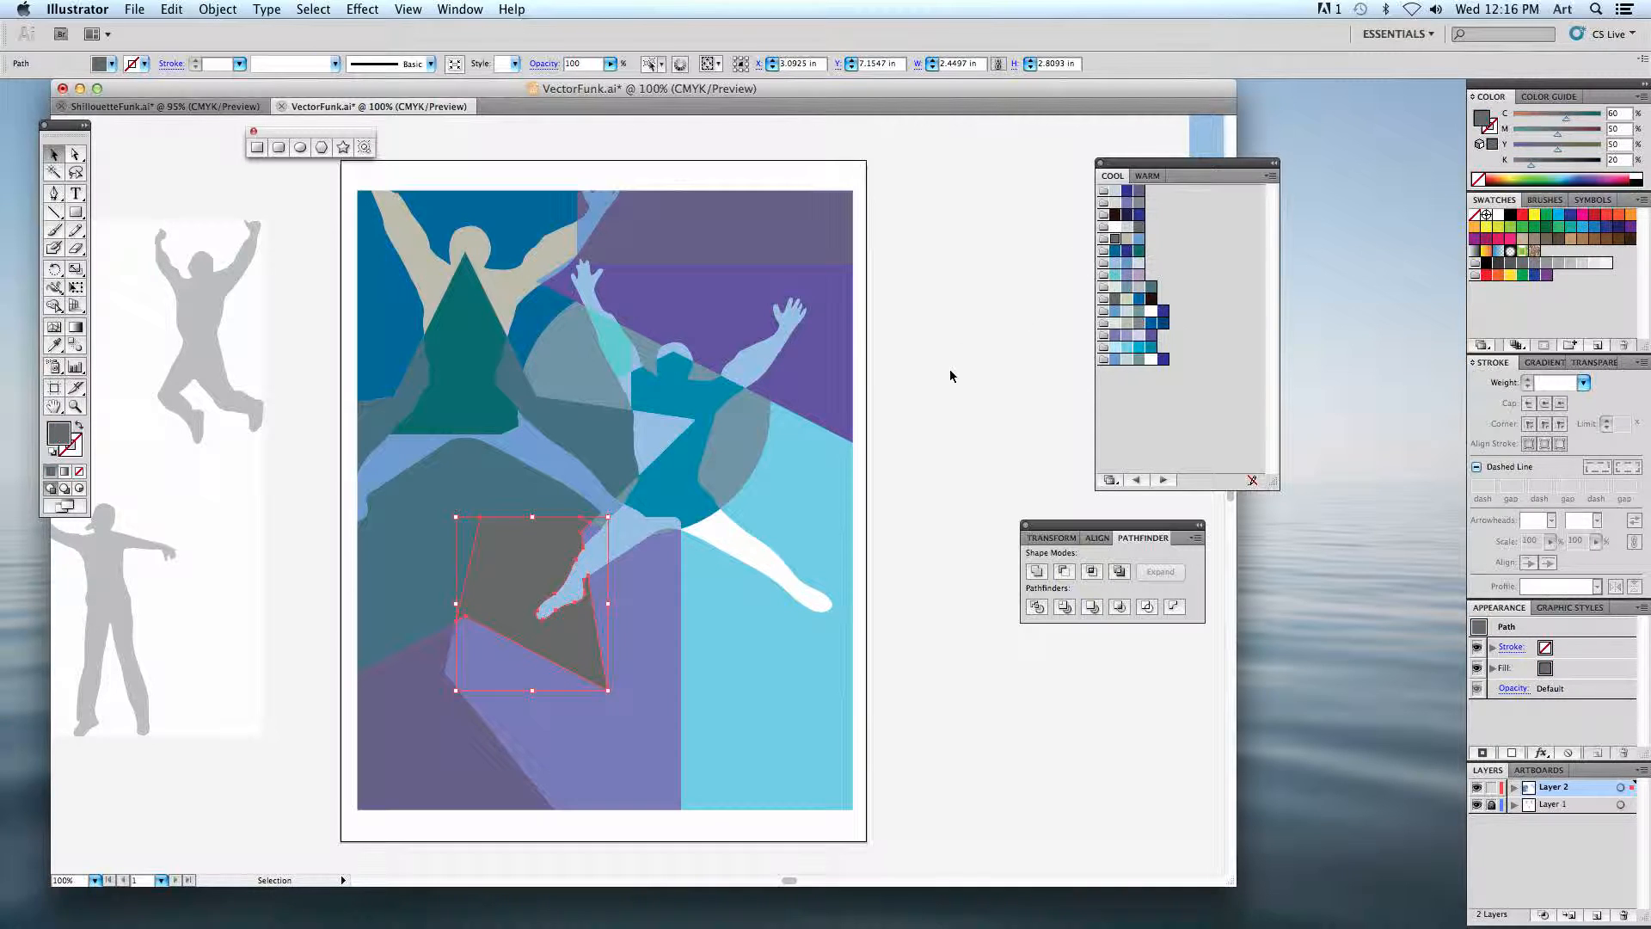
{"action": "left_click", "coordinate": [1115, 263]}
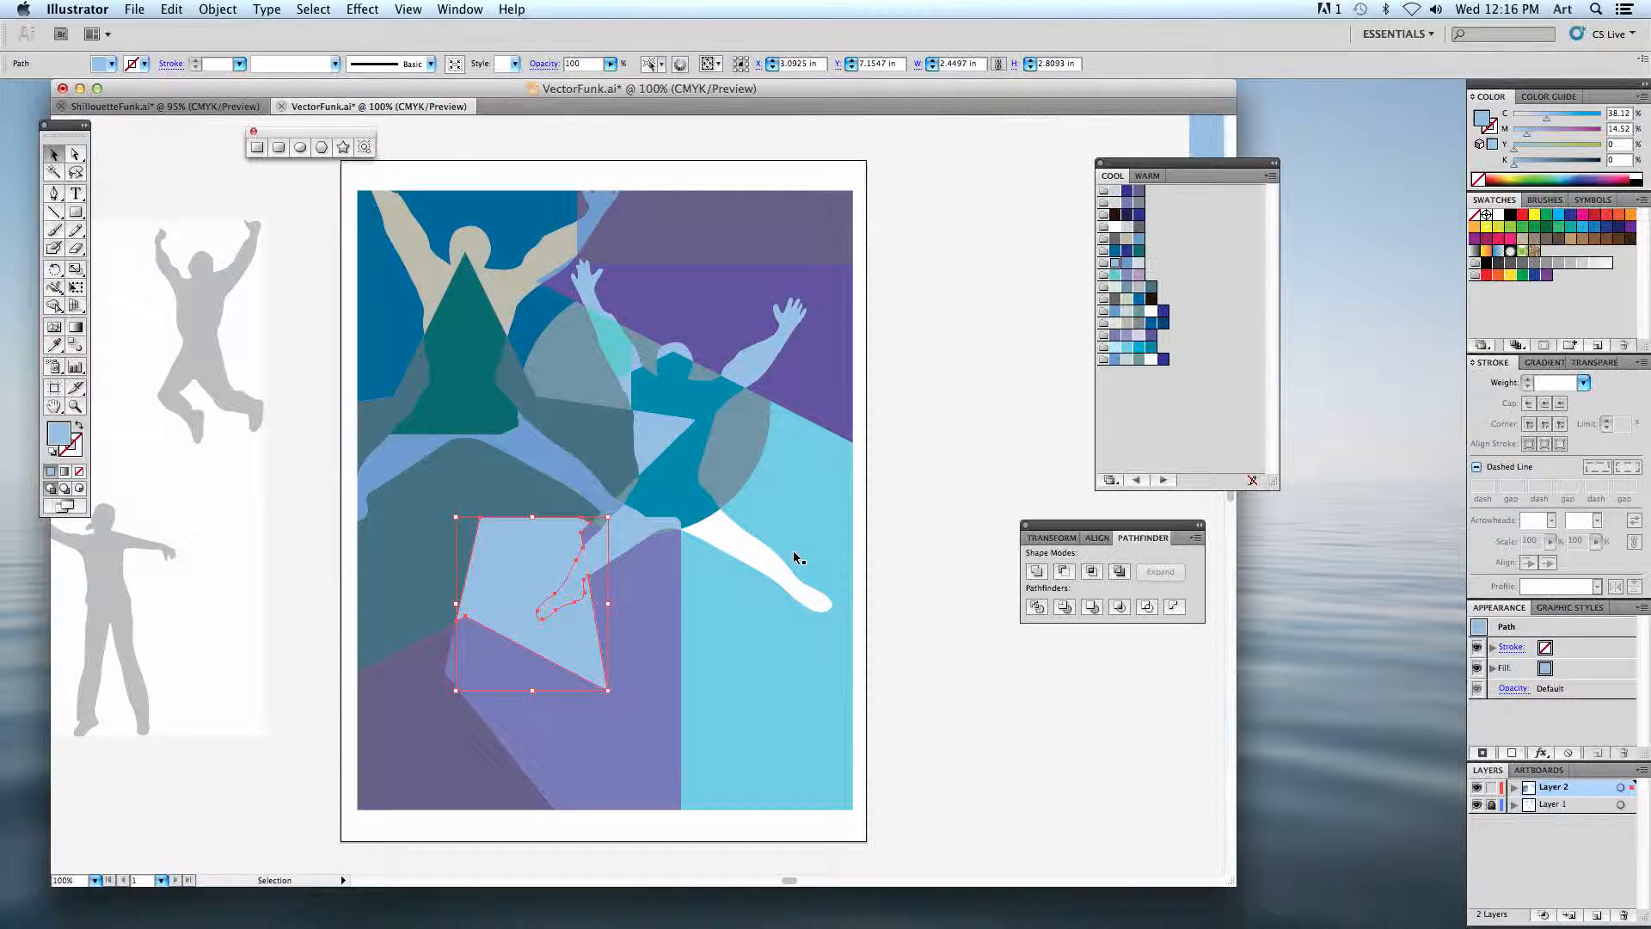
{"action": "left_click", "coordinate": [1118, 319]}
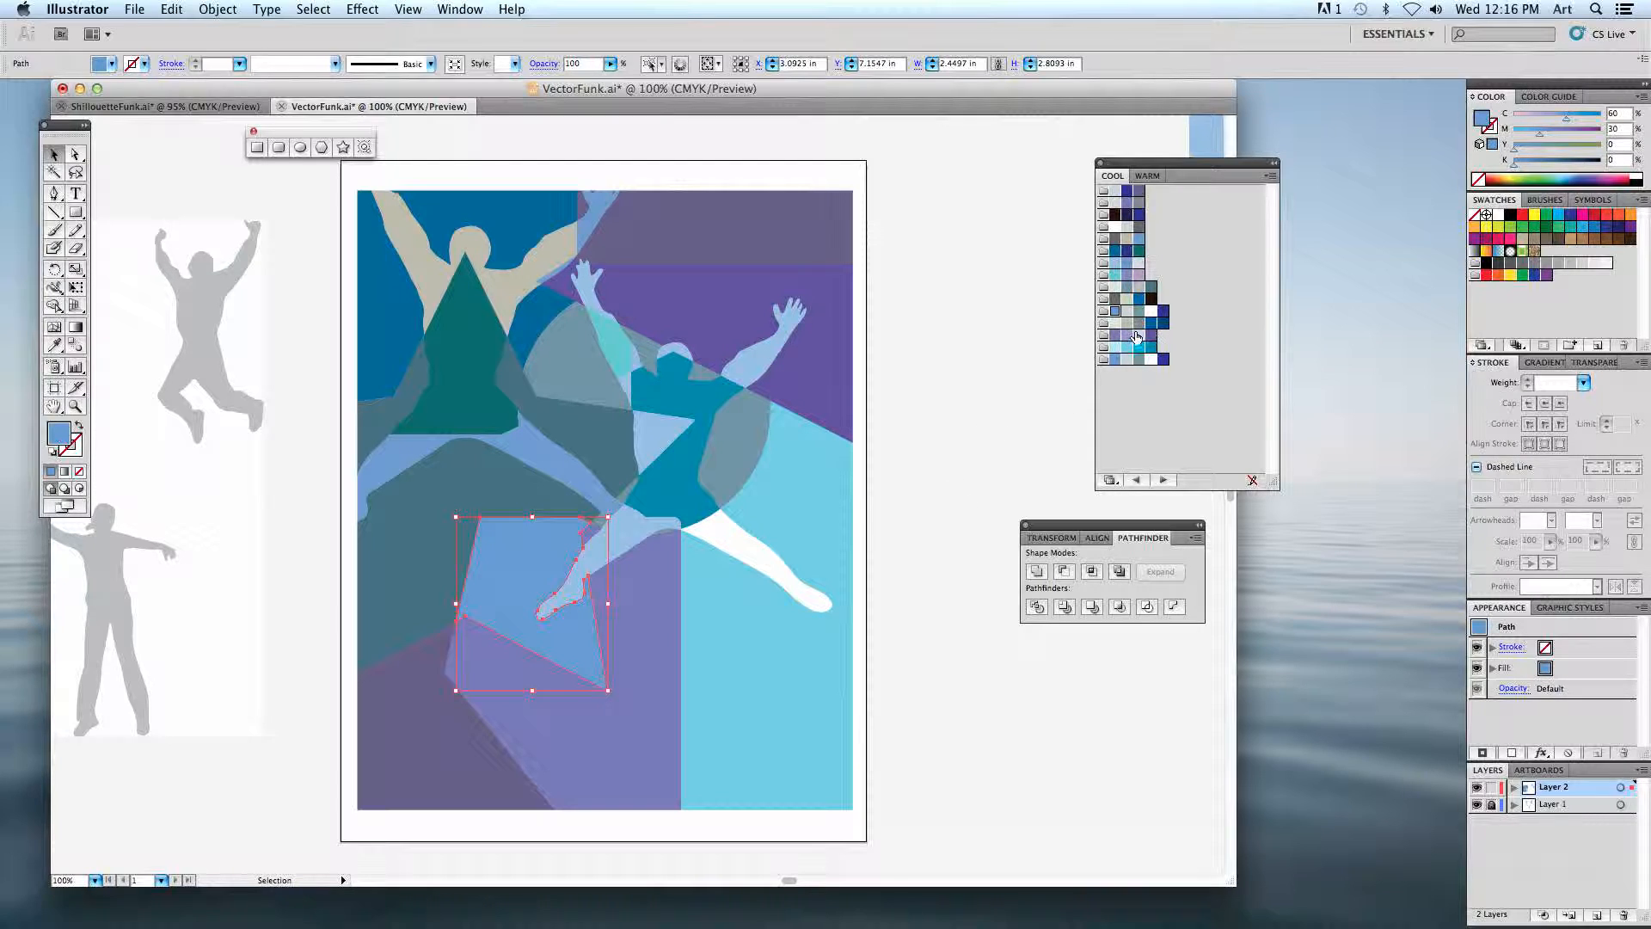
{"action": "left_click", "coordinate": [1126, 346]}
{"action": "left_click", "coordinate": [952, 479]}
- Try pale blue and muted purple on the background piece at the composition's left edge, settling on medium blue (C=60 M=30 Y=0 K=0)
{"action": "left_click", "coordinate": [435, 619]}
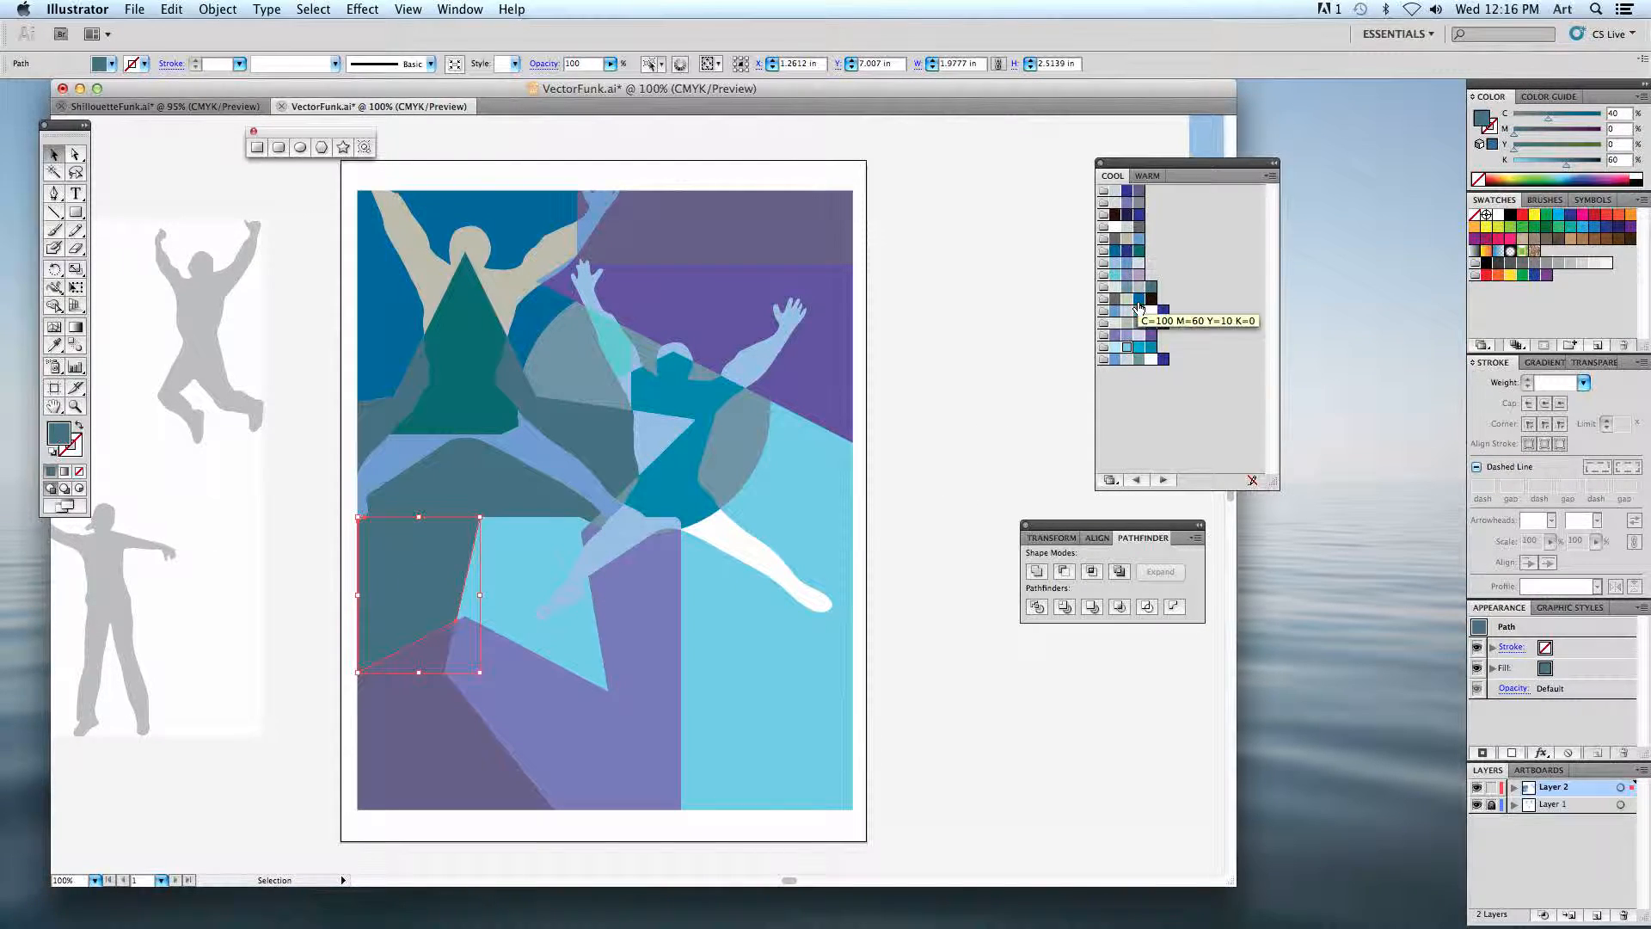
{"action": "left_click", "coordinate": [1114, 263]}
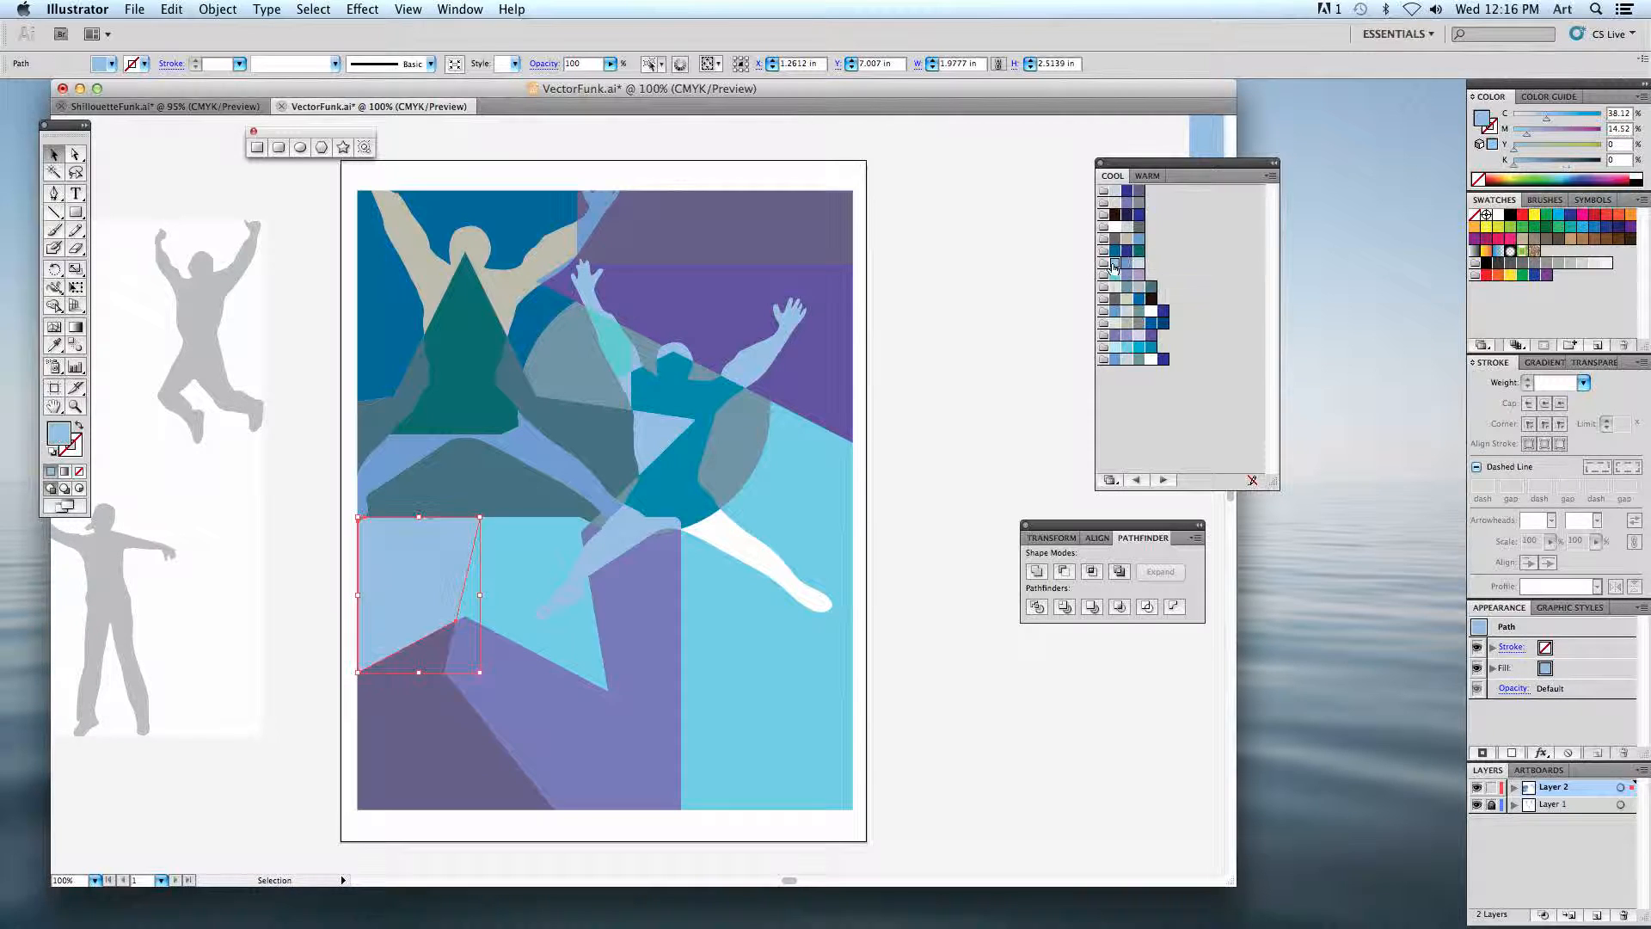
{"action": "left_click", "coordinate": [1028, 515]}
{"action": "left_click", "coordinate": [455, 577]}
{"action": "left_click", "coordinate": [1137, 194]}
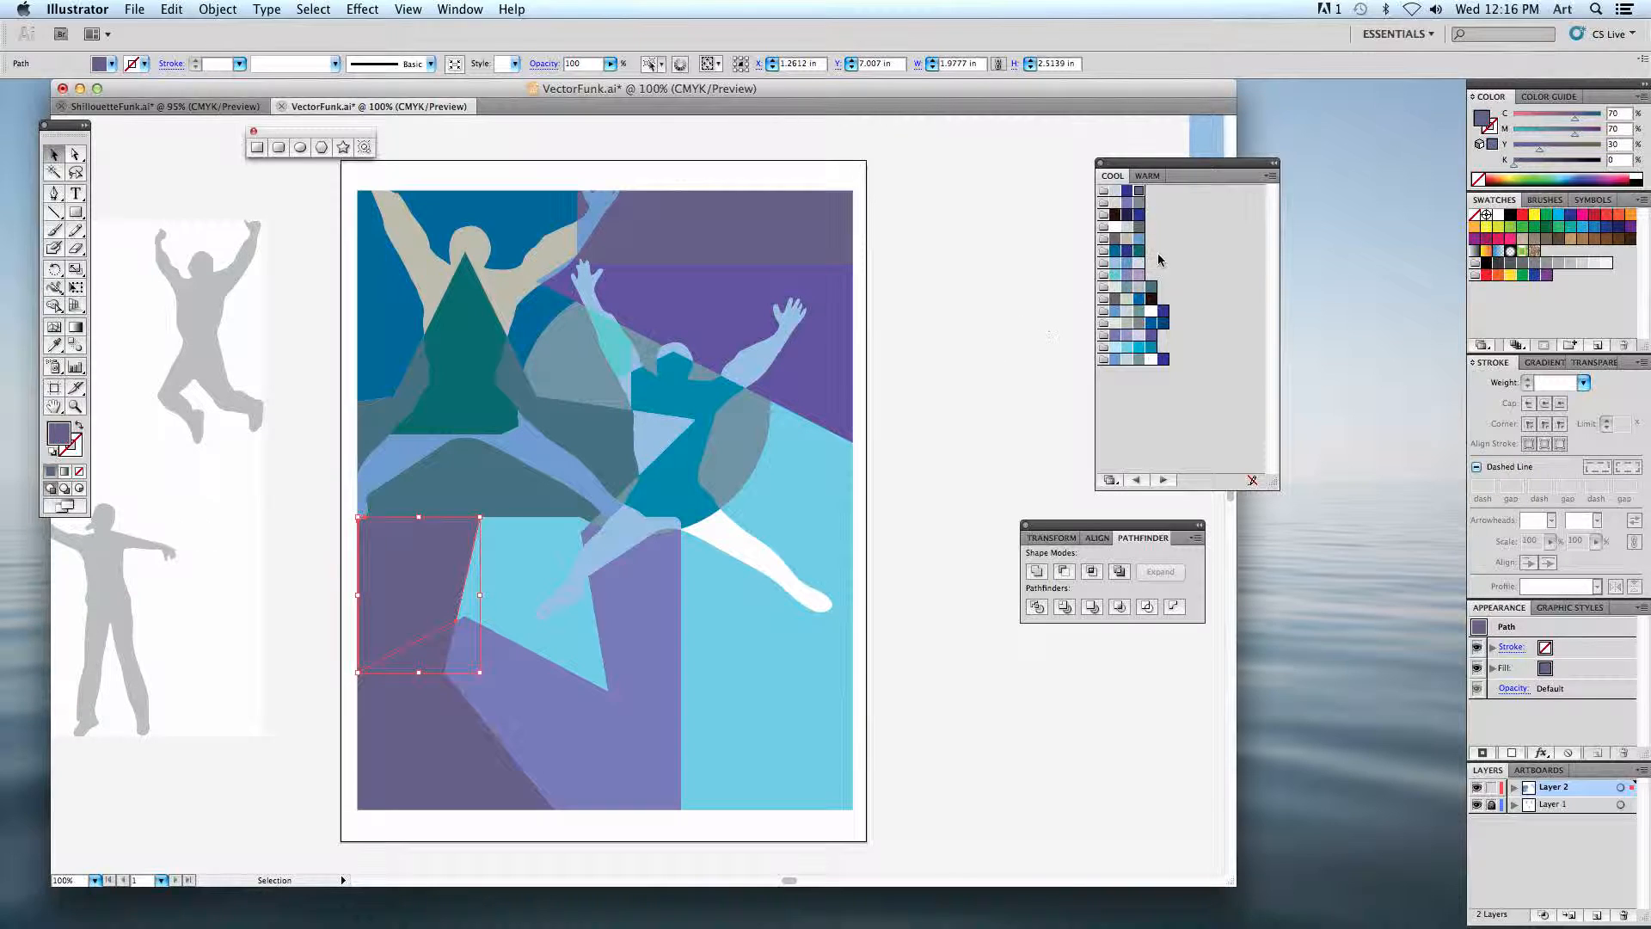
{"action": "left_click", "coordinate": [1116, 361]}
{"action": "left_click", "coordinate": [978, 622]}
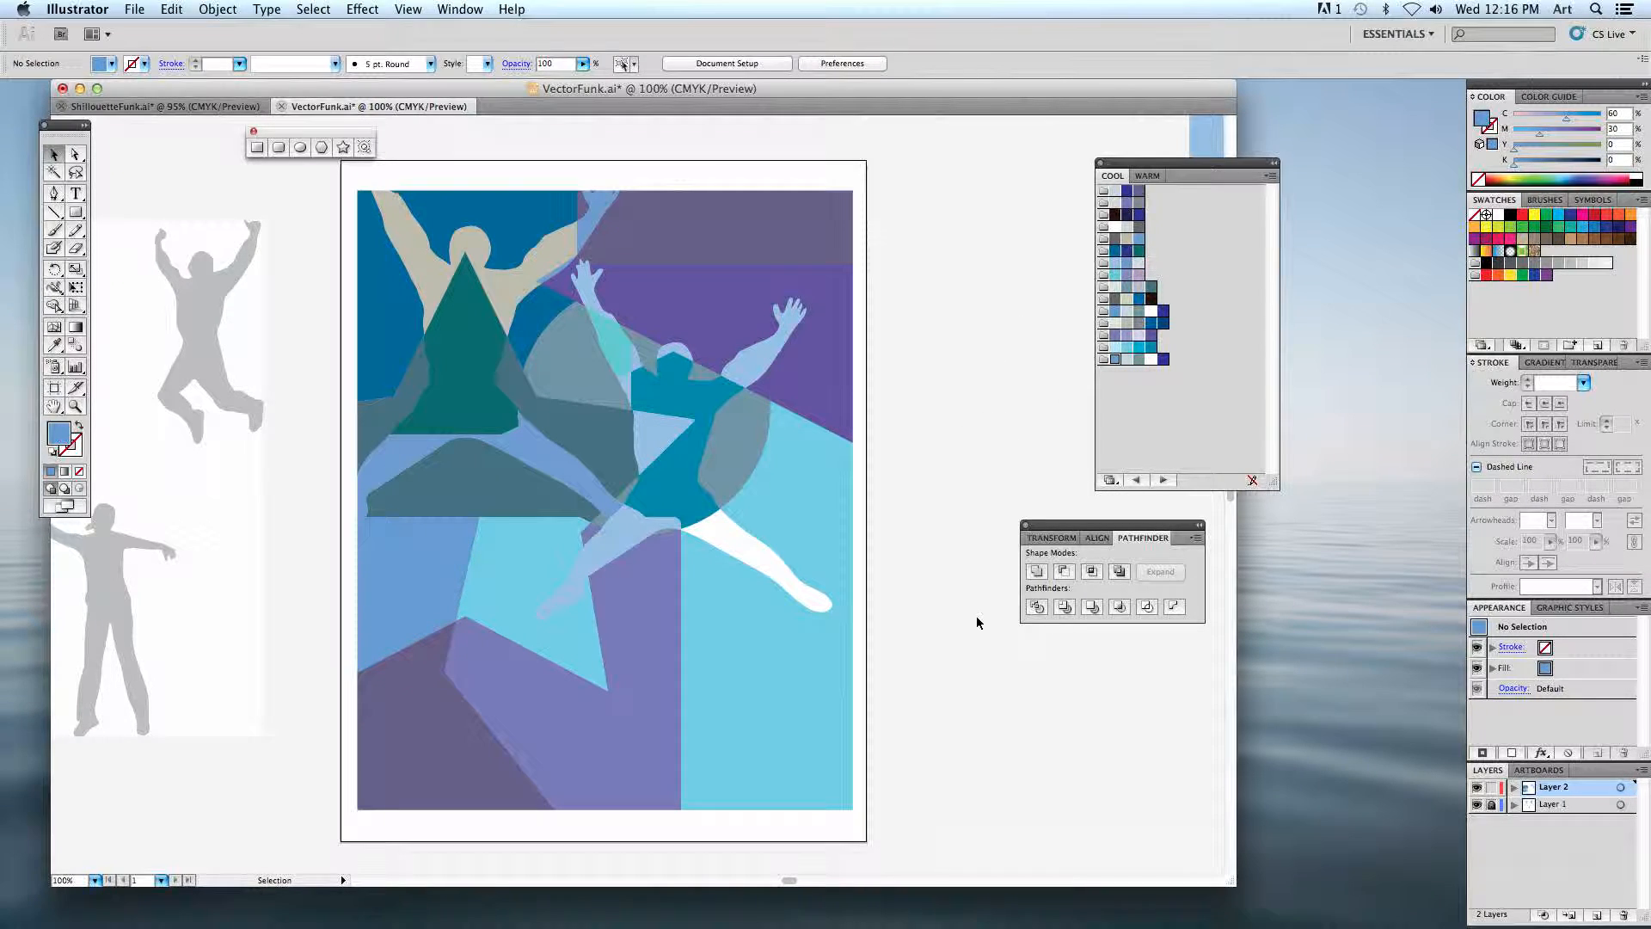
- Recolor the dark purple piece in the composition's lower-left corner lavender and deselect it
{"action": "left_click", "coordinate": [439, 797]}
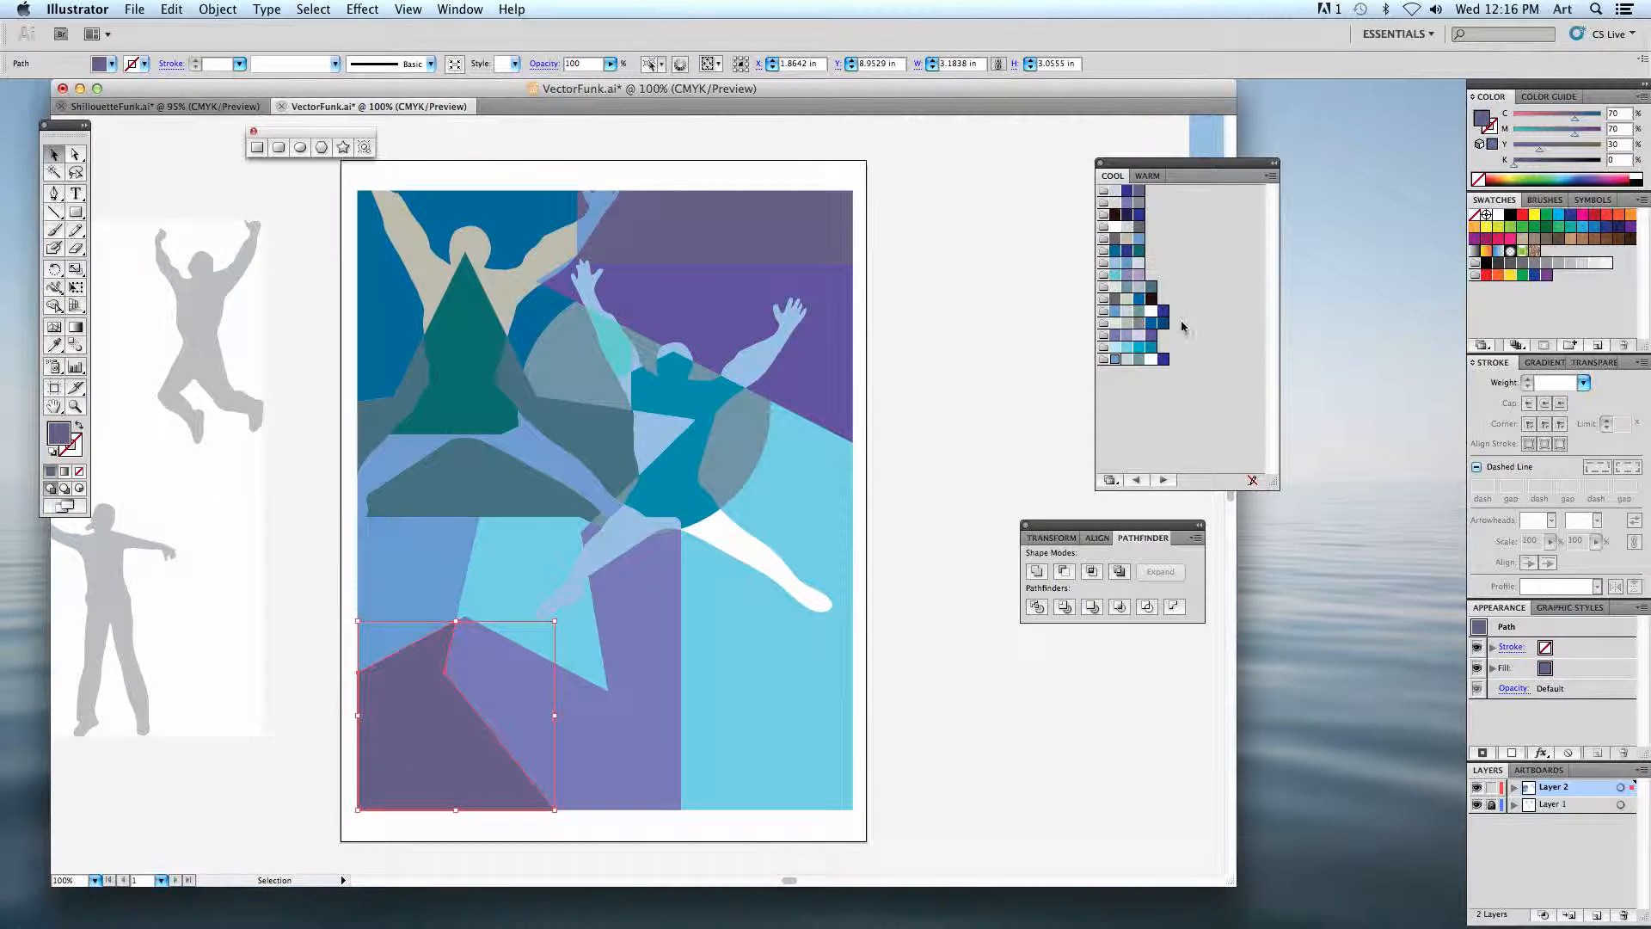
{"action": "left_click", "coordinate": [1138, 276]}
{"action": "left_click", "coordinate": [931, 453]}
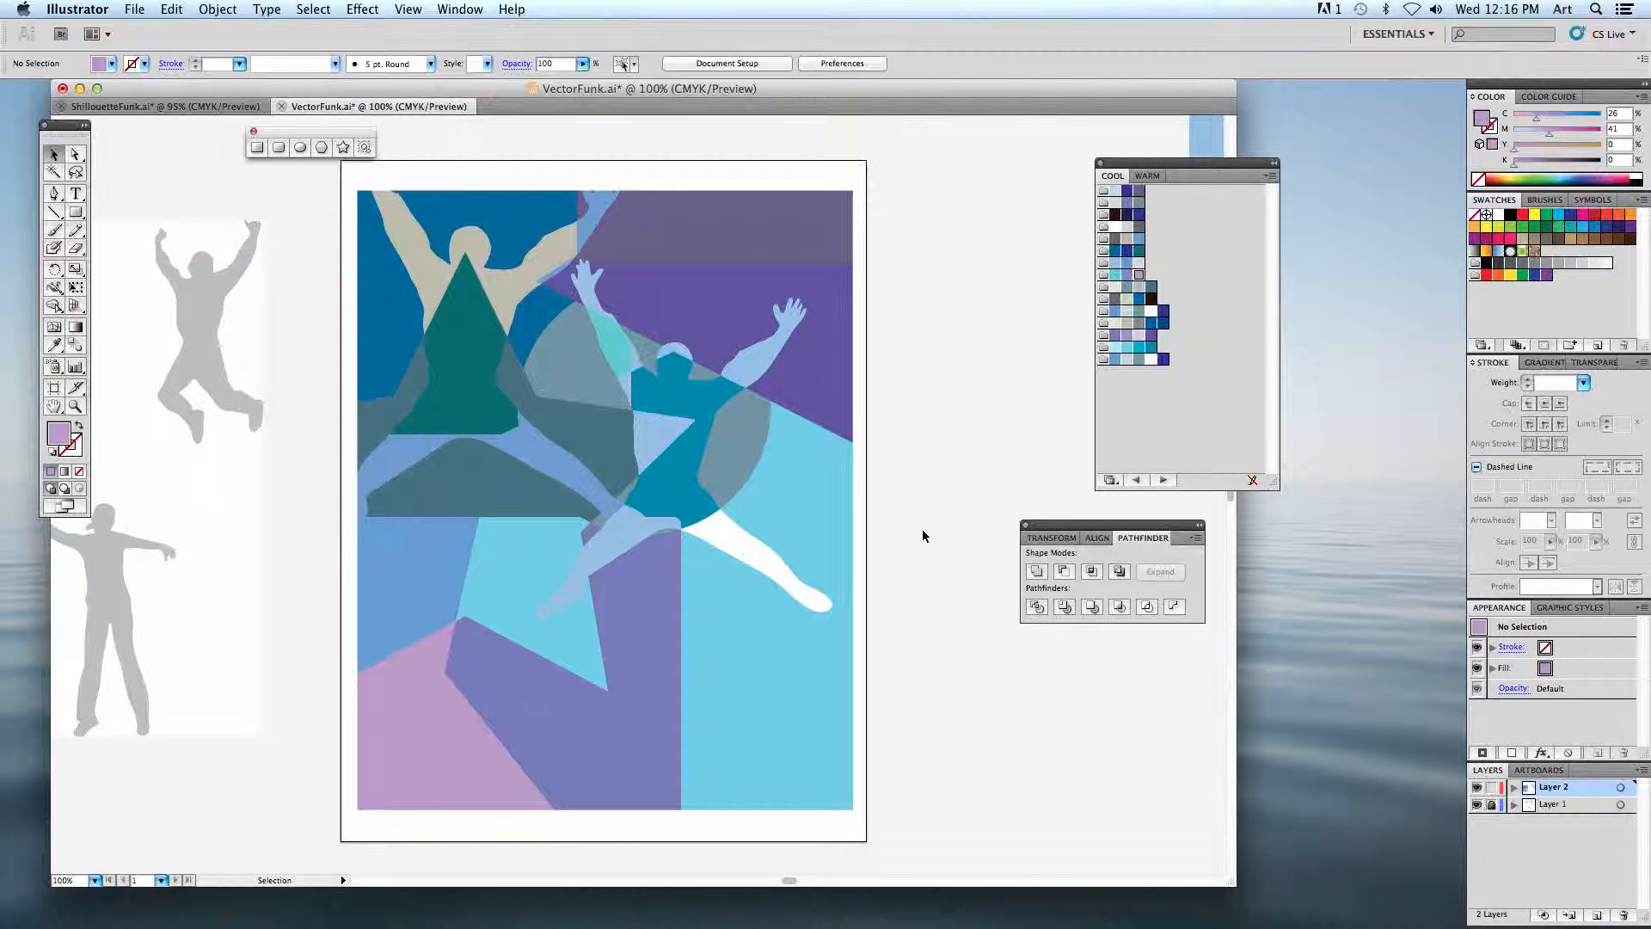
{"action": "left_click", "coordinate": [133, 9]}
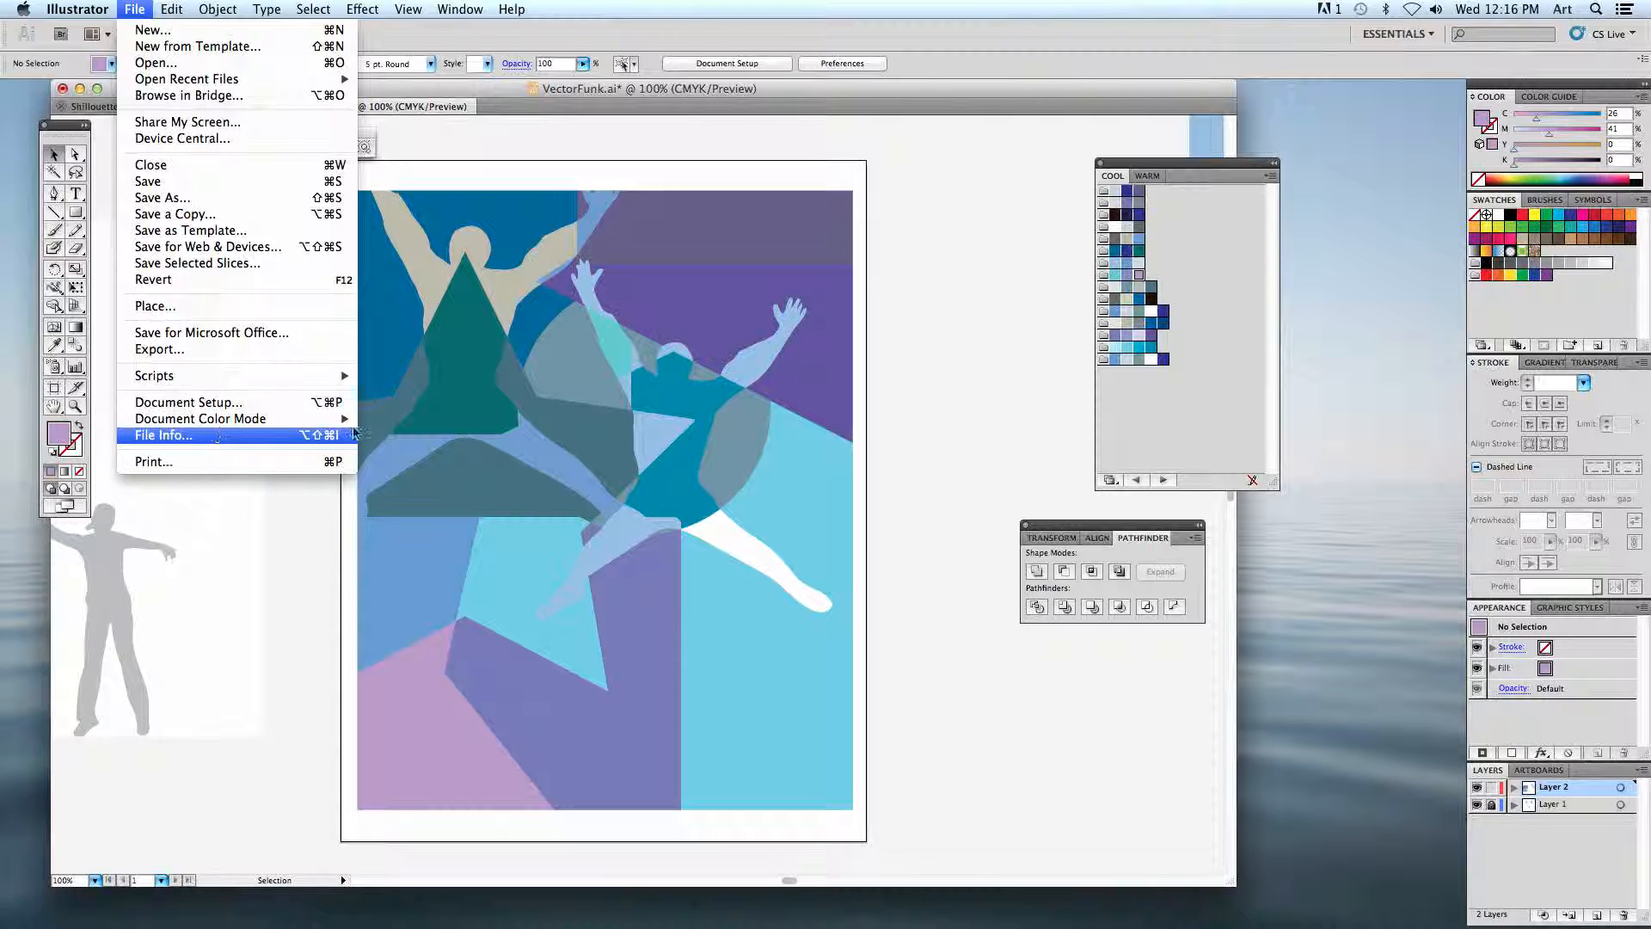
{"action": "left_click", "coordinate": [928, 361]}
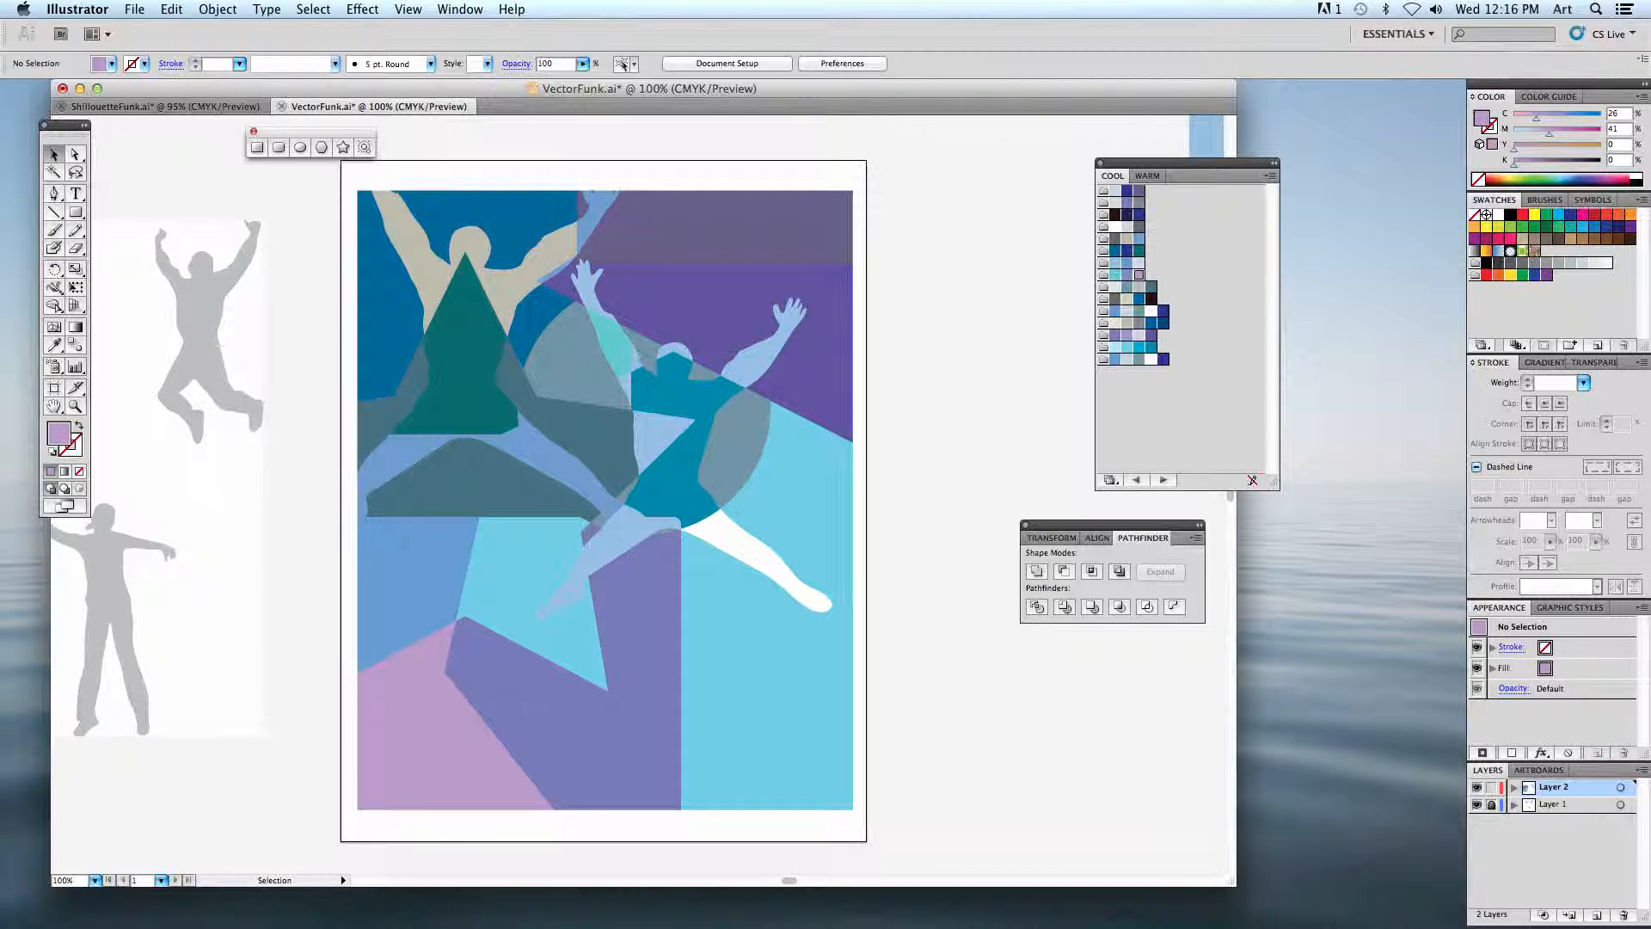
{"action": "mouse_move", "coordinate": [701, 924]}
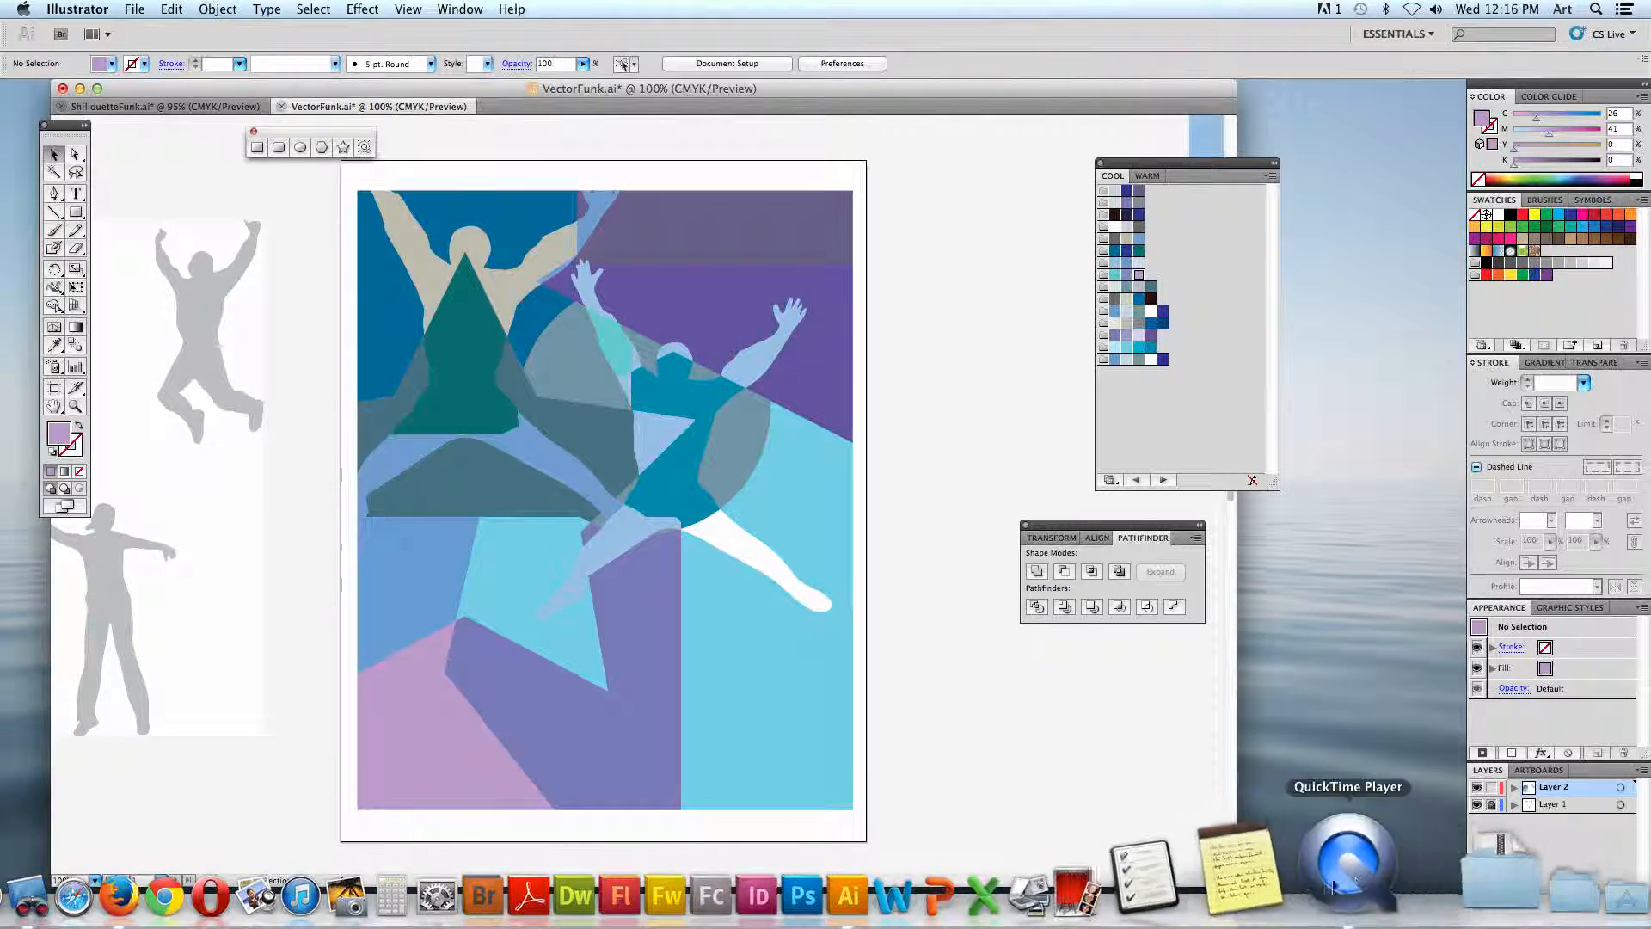